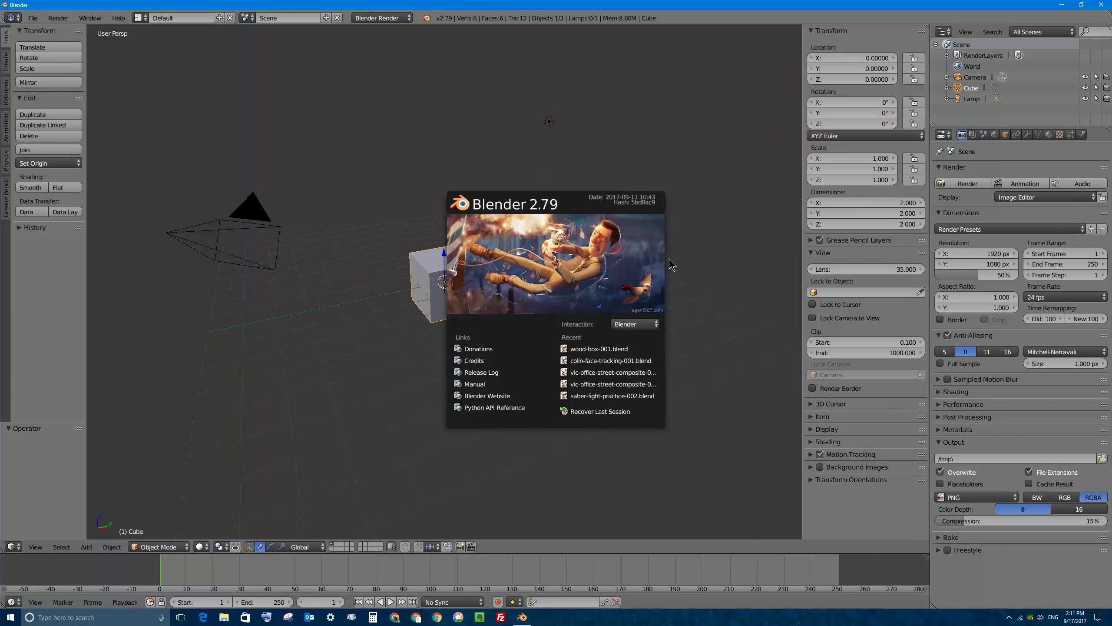
# Step: Bring up the splash screen again to view the Blender version, and dismiss it
pyautogui.click(630, 256)
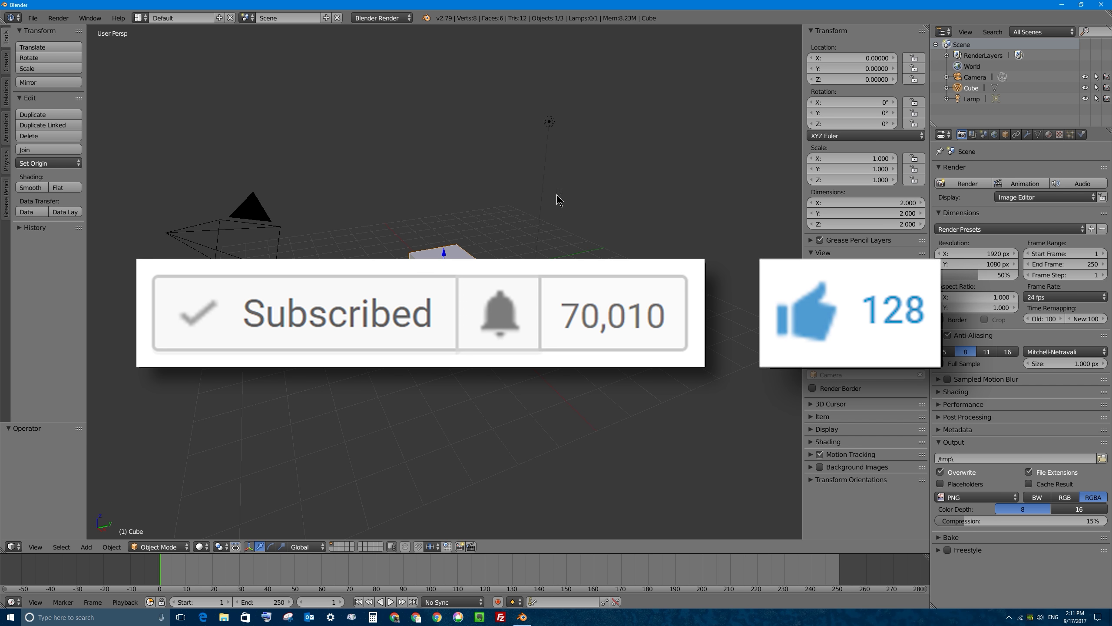
pyautogui.click(118, 17)
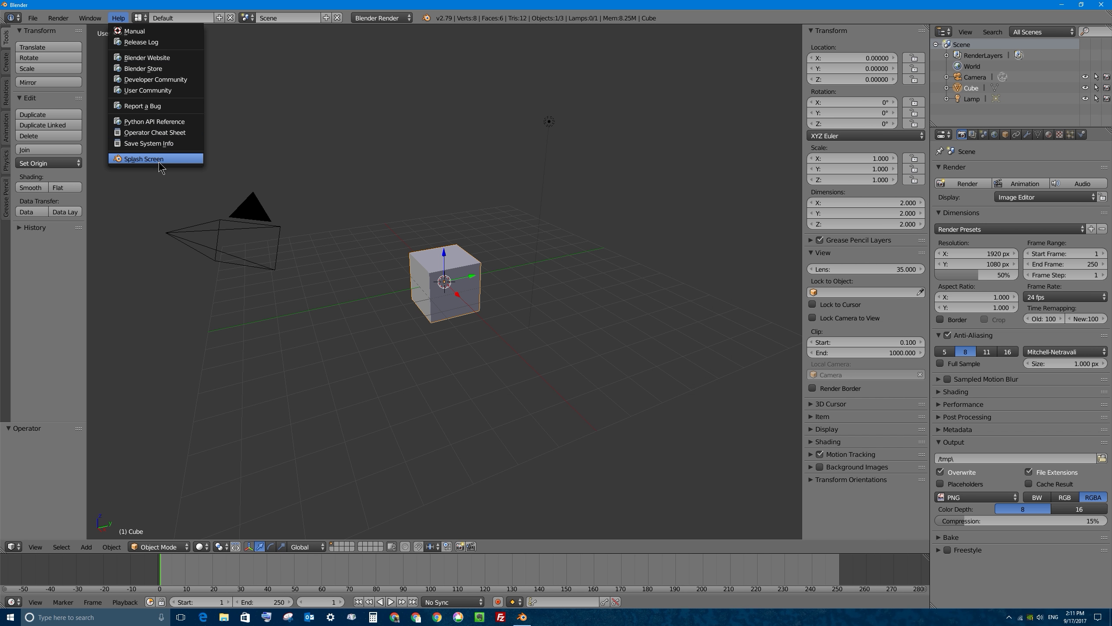
pyautogui.click(159, 159)
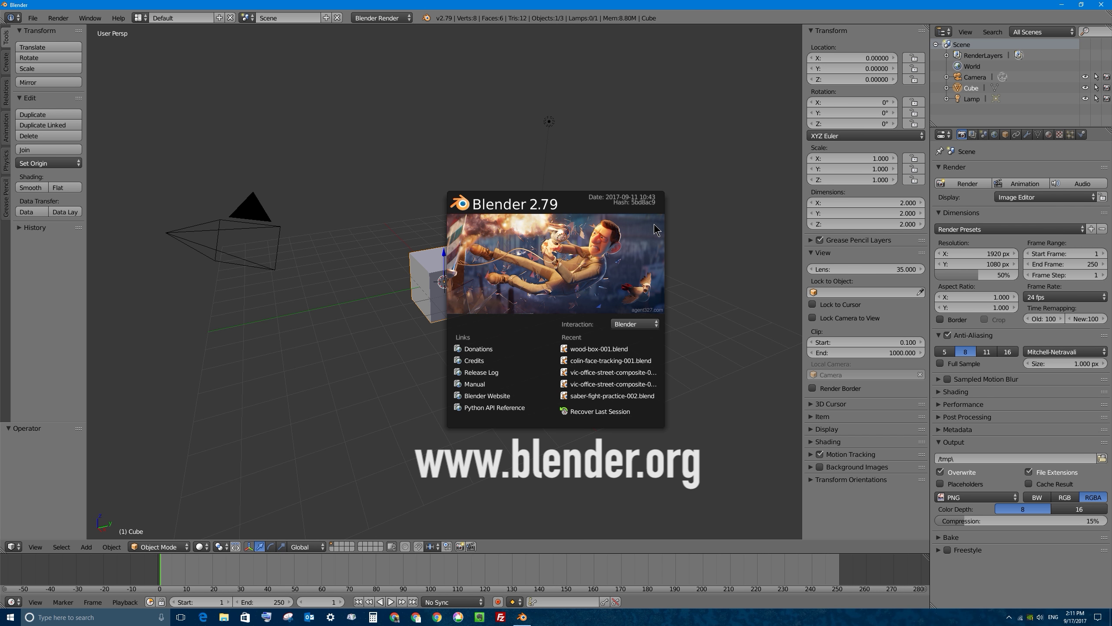
pyautogui.click(463, 305)
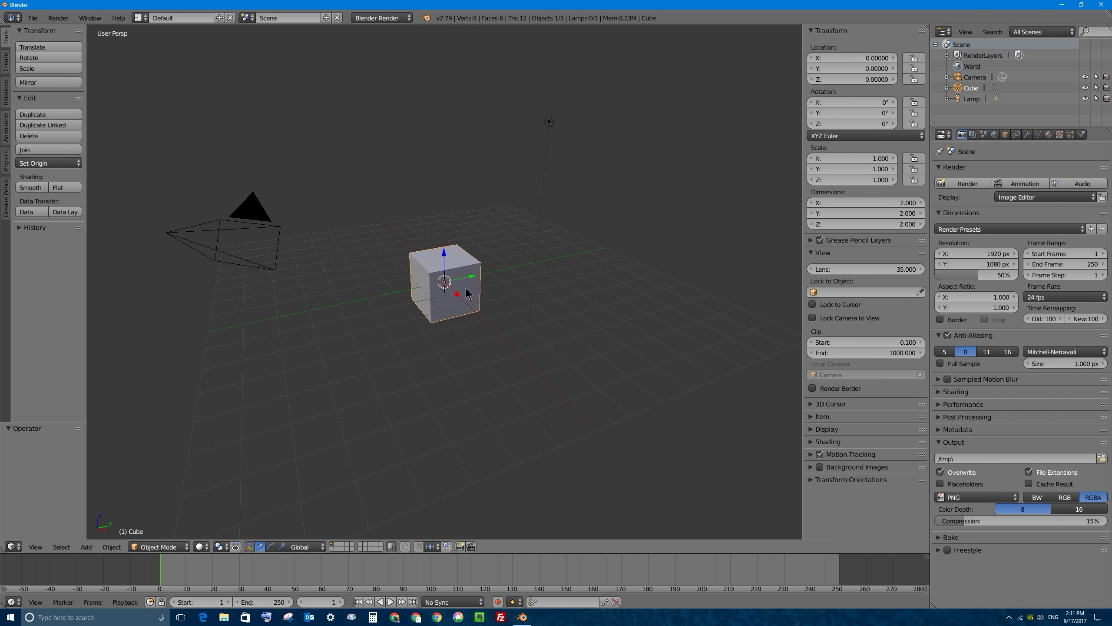
# Step: Add a mesh plane at the origin and scale it up by about 10.8 as a ground surface
pyautogui.hotkey('shift', 'a')
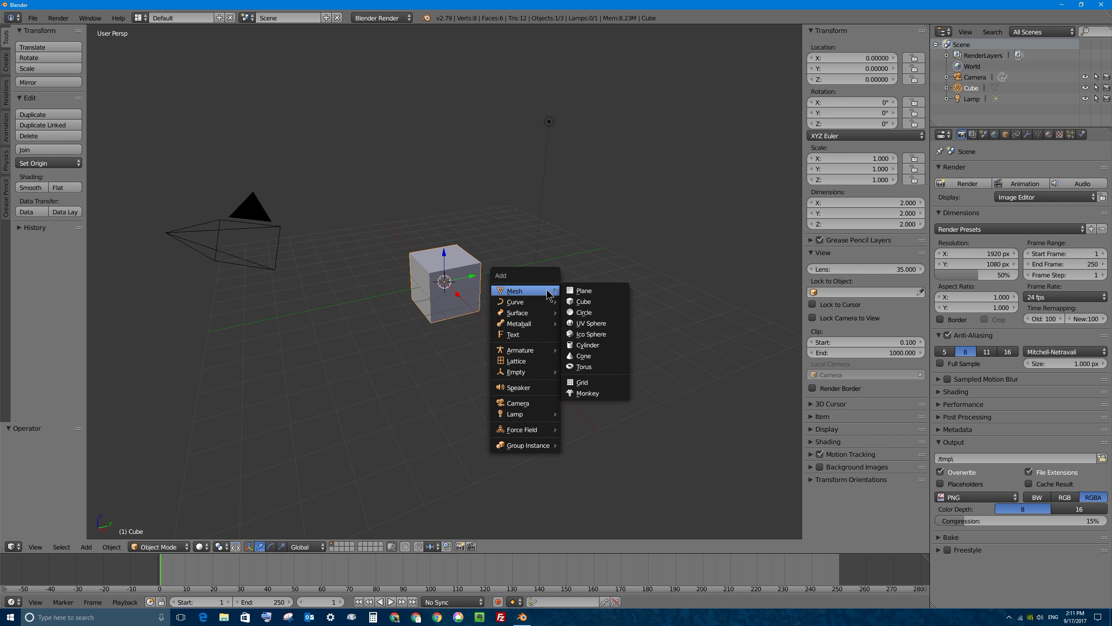
pyautogui.click(584, 291)
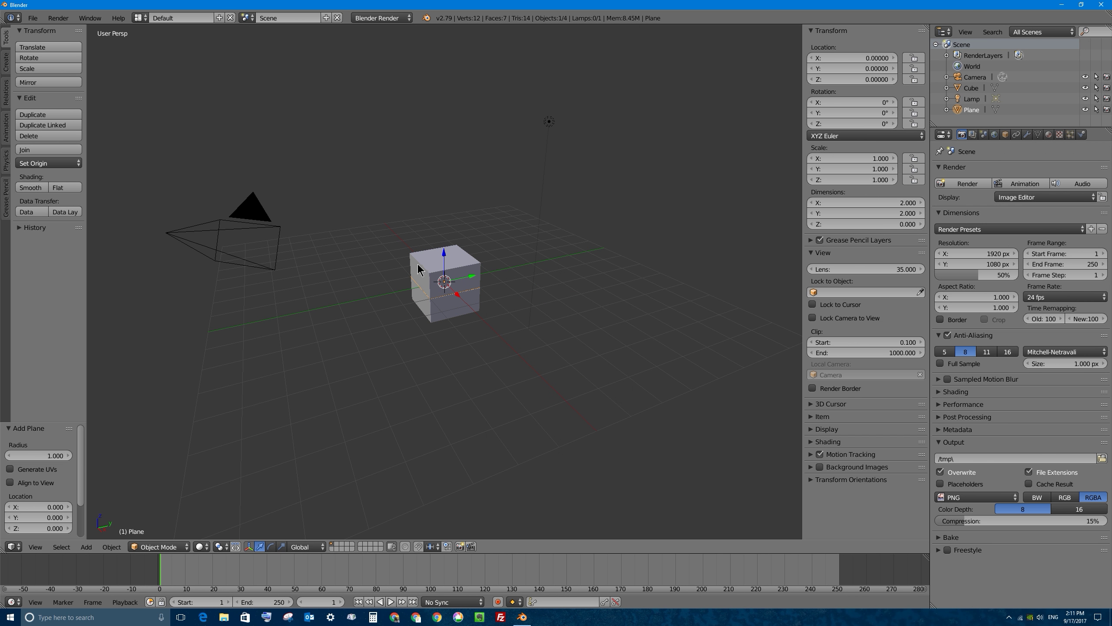
pyautogui.scroll(5, 425, 263)
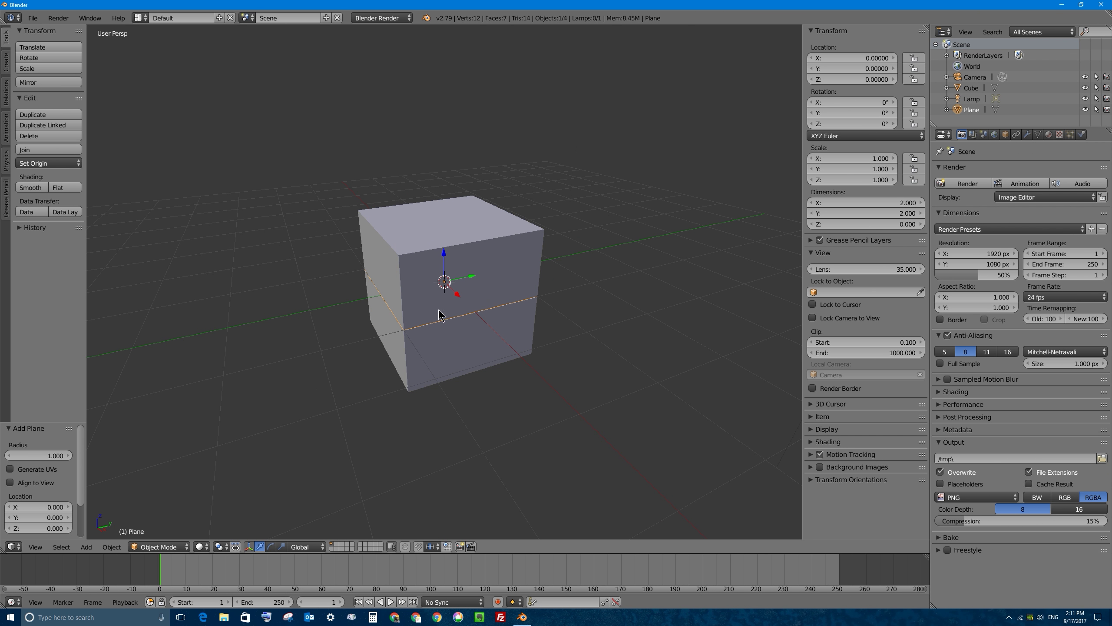
pyautogui.scroll(-6, 532, 323)
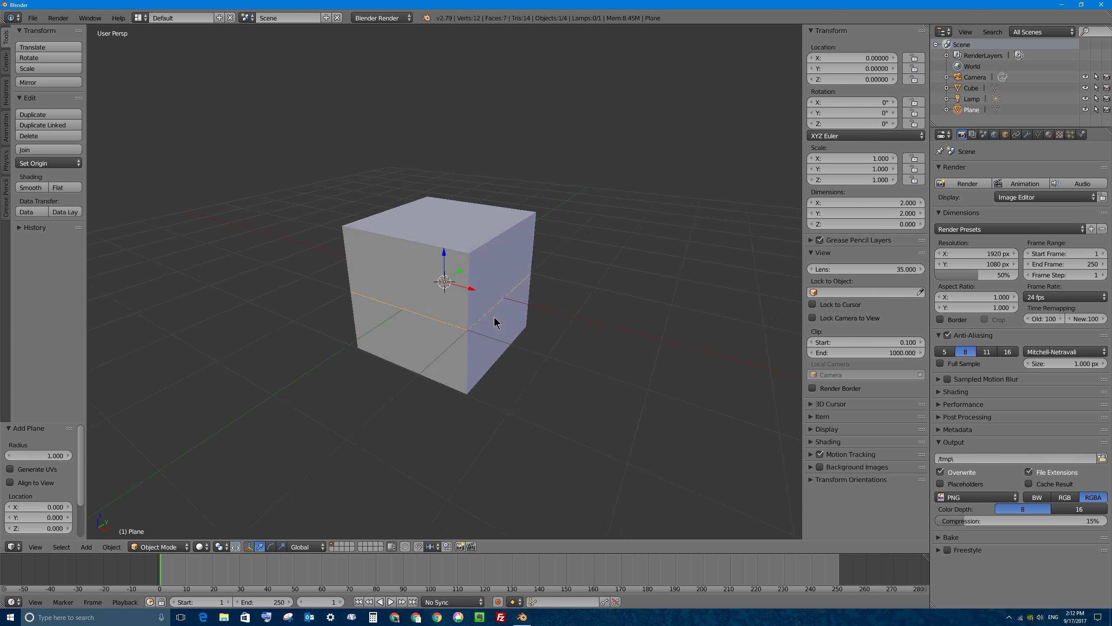
pyautogui.press('s')
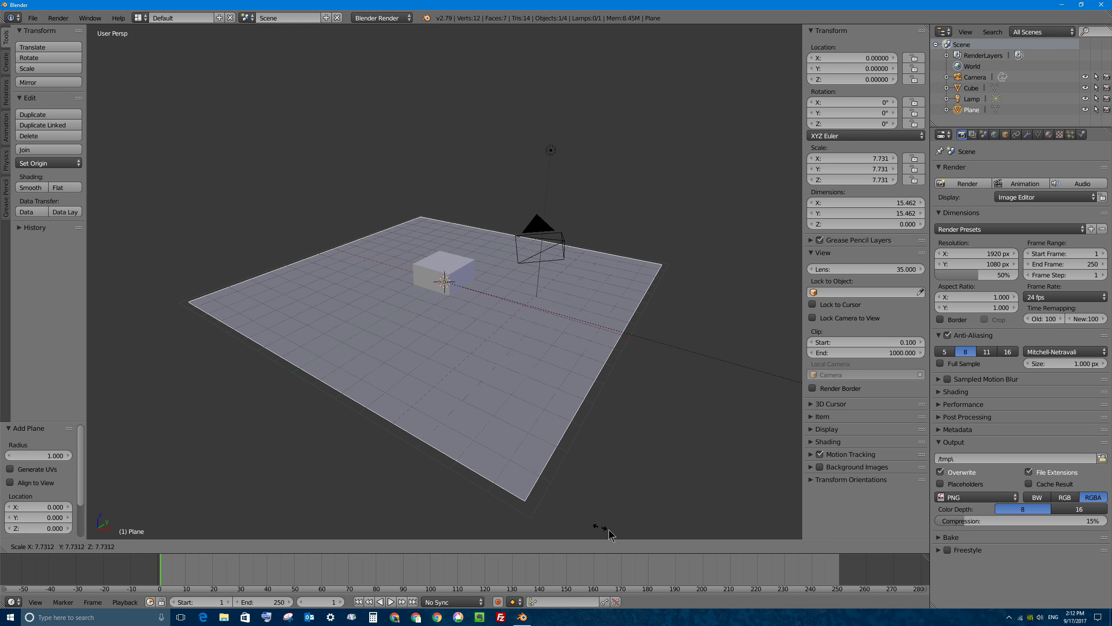
pyautogui.click(229, 115)
# Step: Move the cube up 1 unit along the Z axis so that it rests on the plane
pyautogui.rightClick(451, 264)
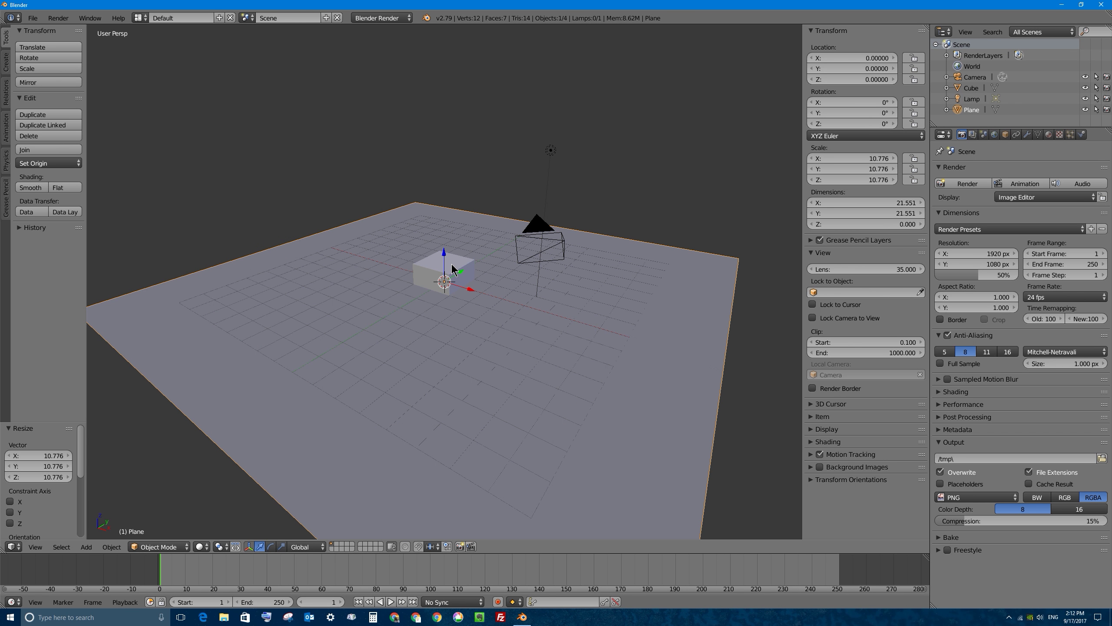
pyautogui.moveTo(458, 259); pyautogui.dragTo(480, 275, button='middle')
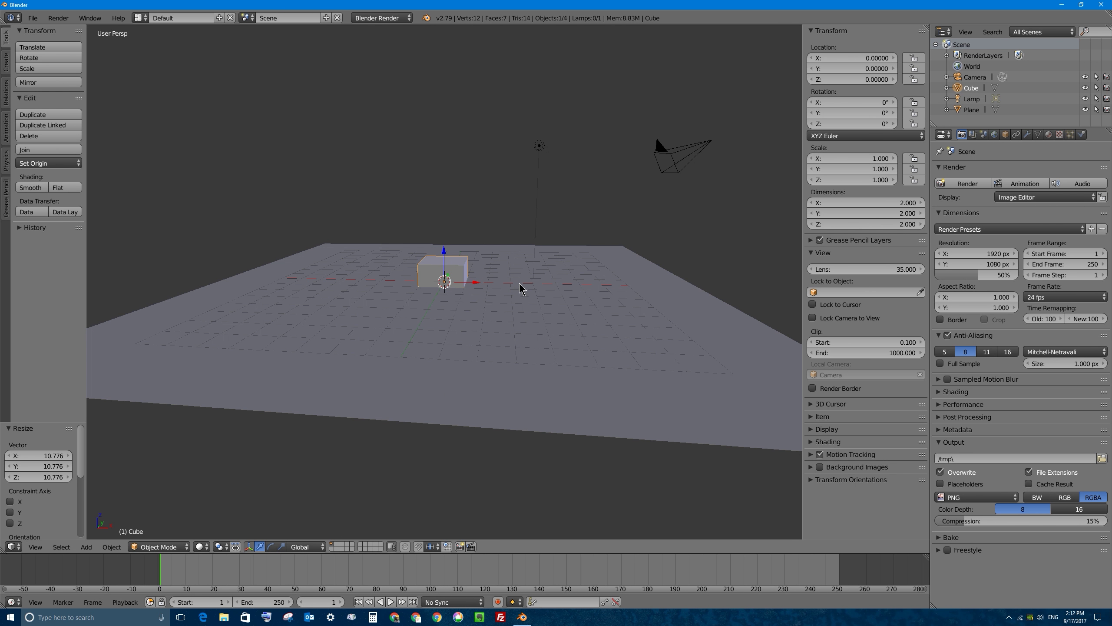
pyautogui.moveTo(486, 271); pyautogui.dragTo(444, 265, button='middle')
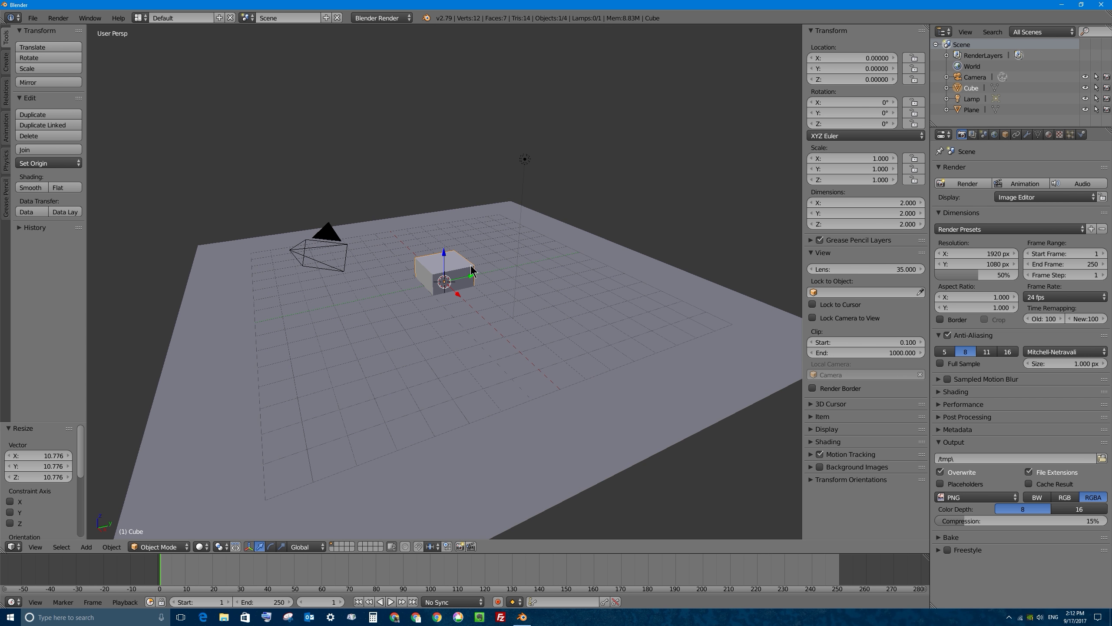
pyautogui.scroll(3, 470, 267)
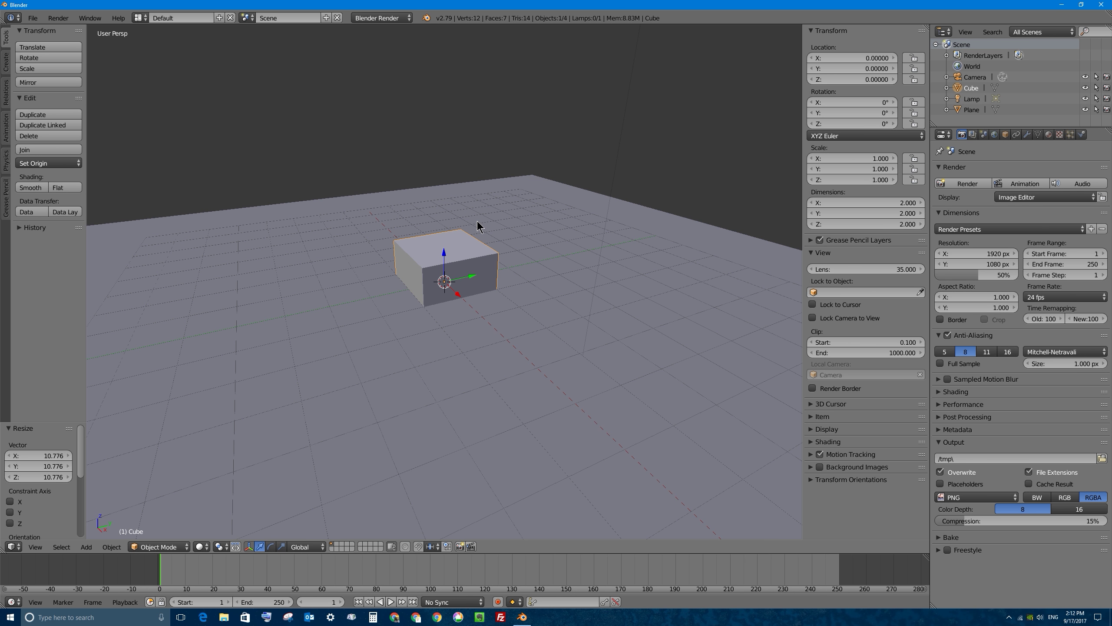
pyautogui.press('g')
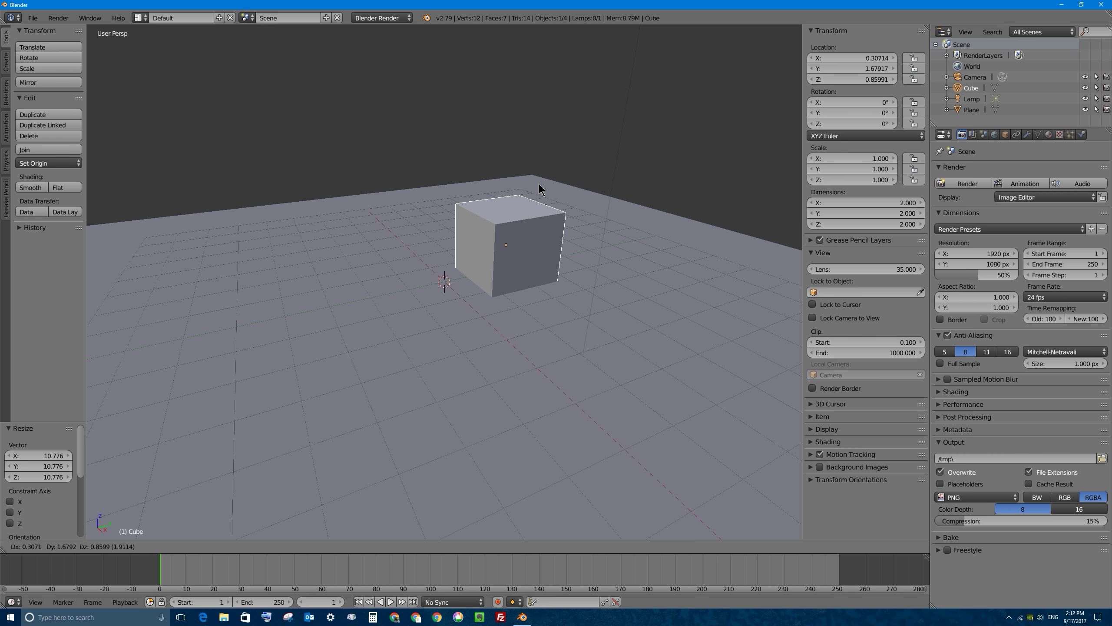
pyautogui.press('z')
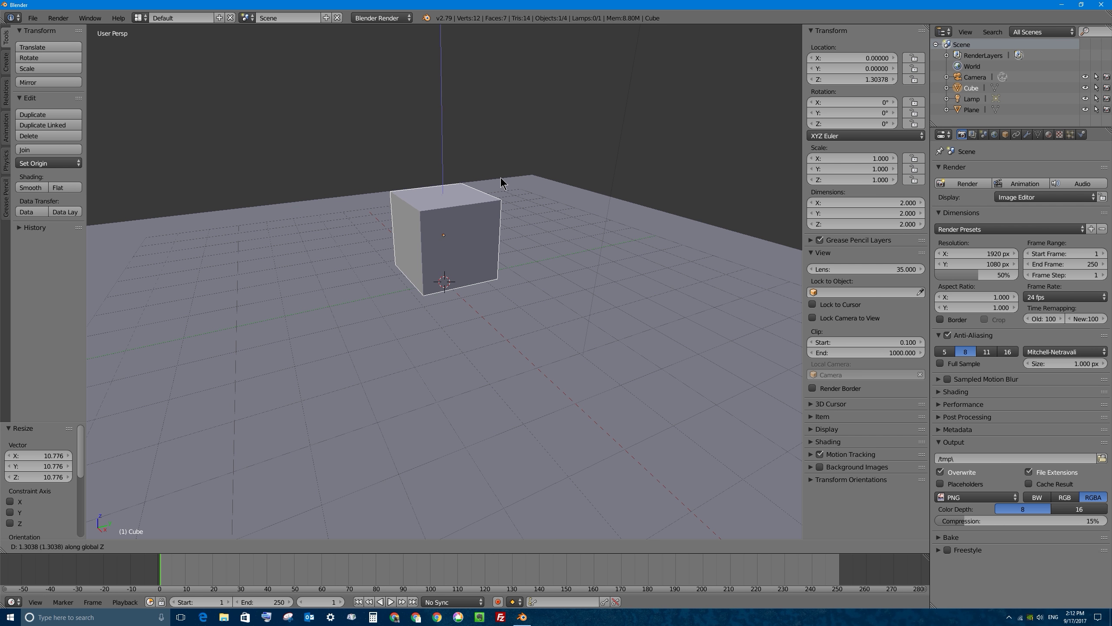
pyautogui.write('1')
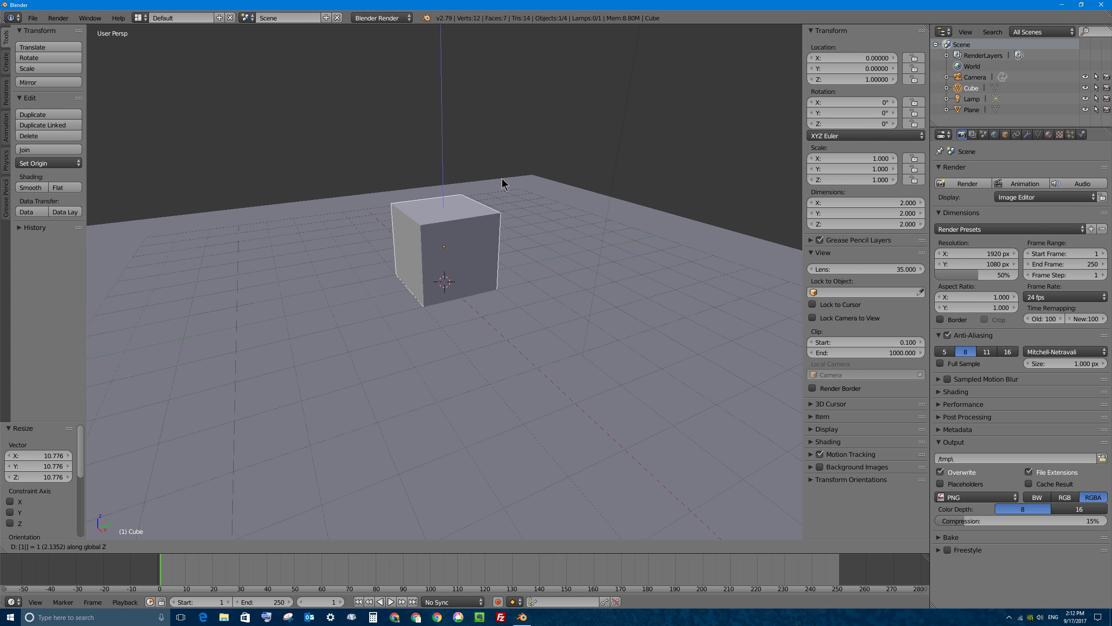
pyautogui.press('Return')
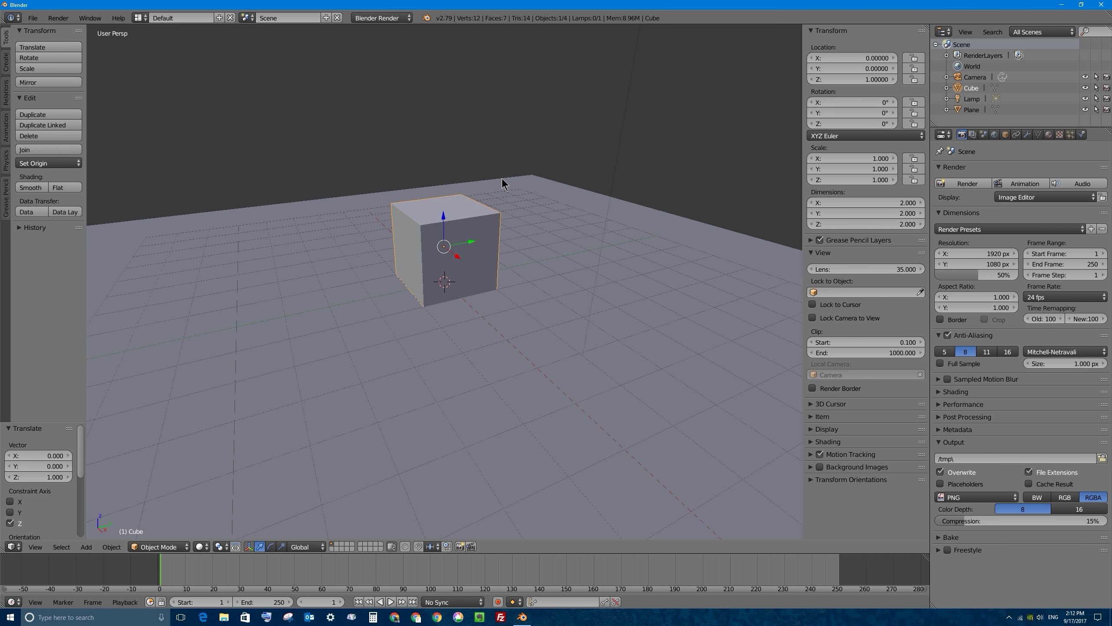
# Step: Clear the cube's location and repeat the 1 unit move up along Z
pyautogui.hotkey('alt', 'g')
pyautogui.write('gz1')
pyautogui.press('Return')
# Step: Change the render engine to Cycles Render
pyautogui.click(380, 19)
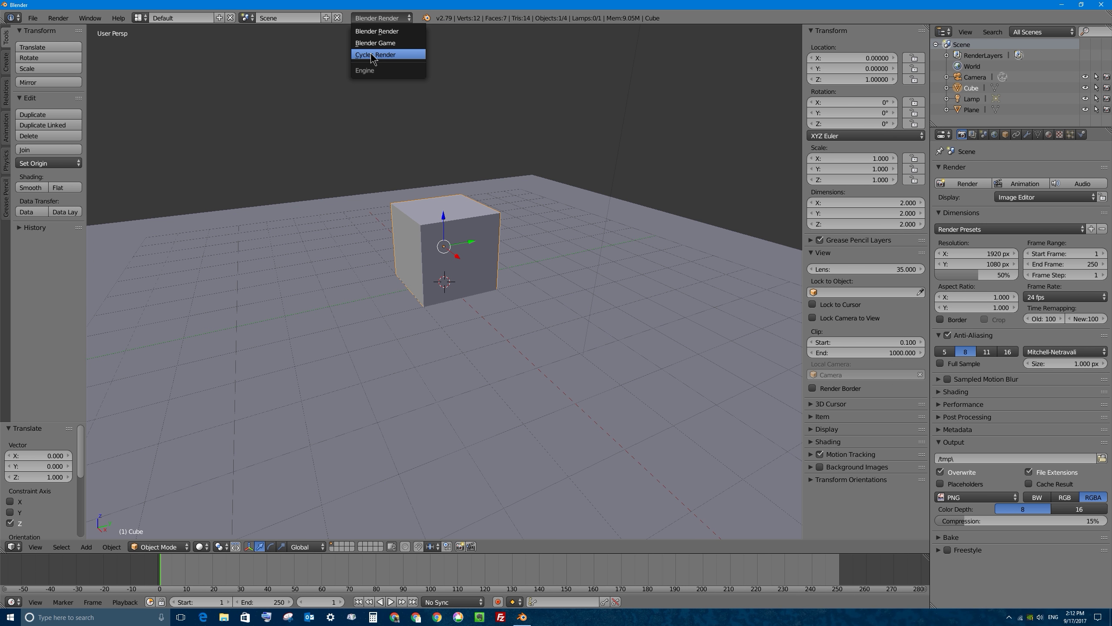
pyautogui.click(380, 18)
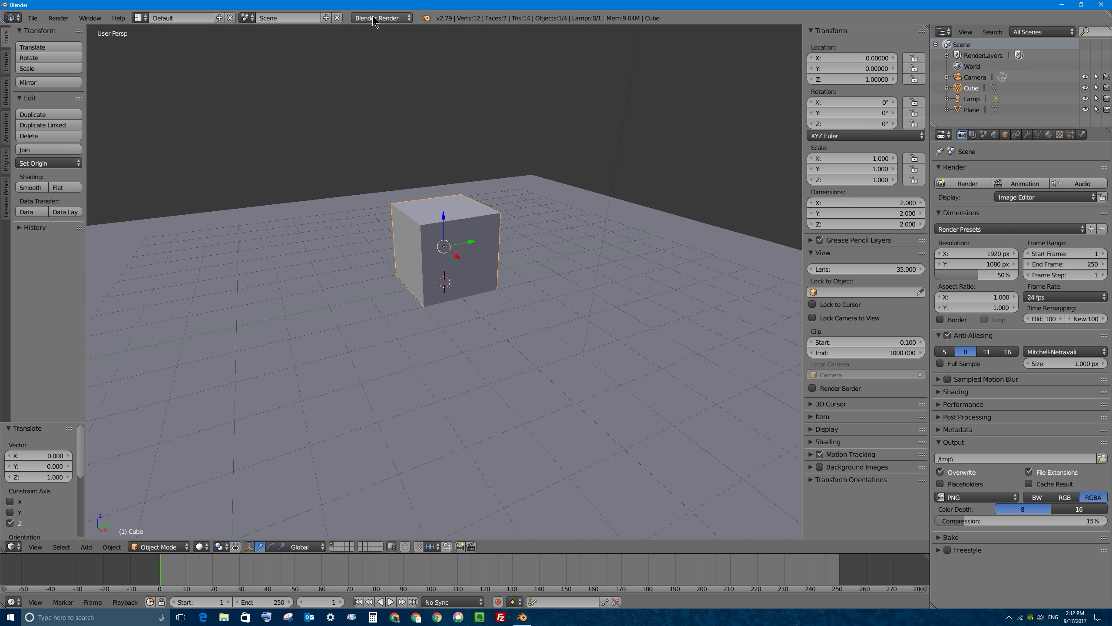
pyautogui.click(393, 19)
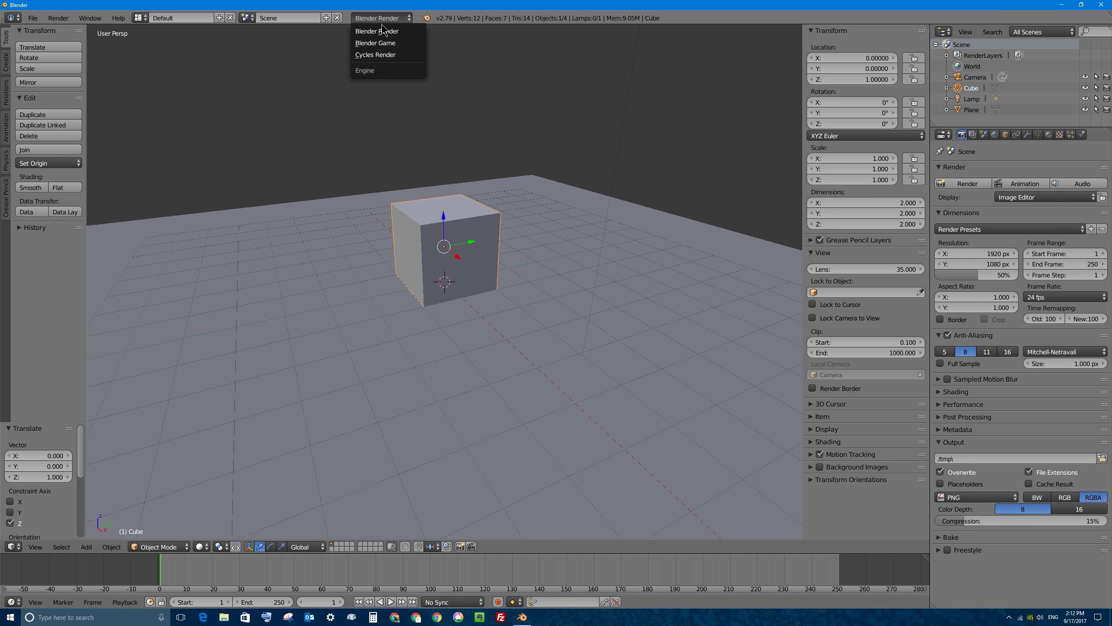
pyautogui.click(394, 54)
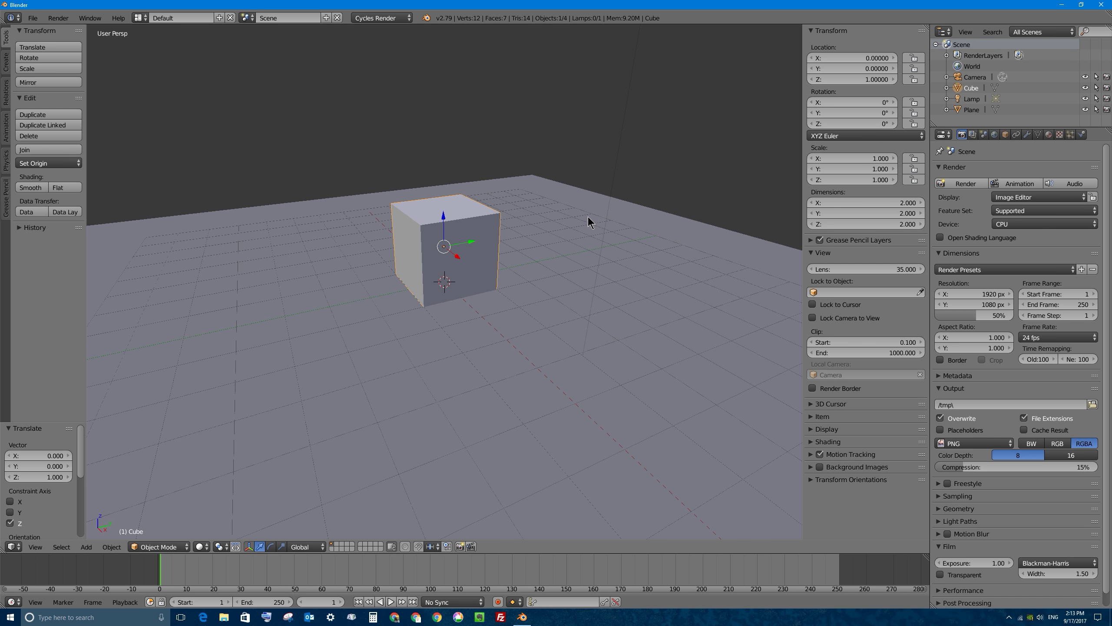
# Step: Switch the 3D viewport to the active camera's view
pyautogui.scroll(-3, 588, 222)
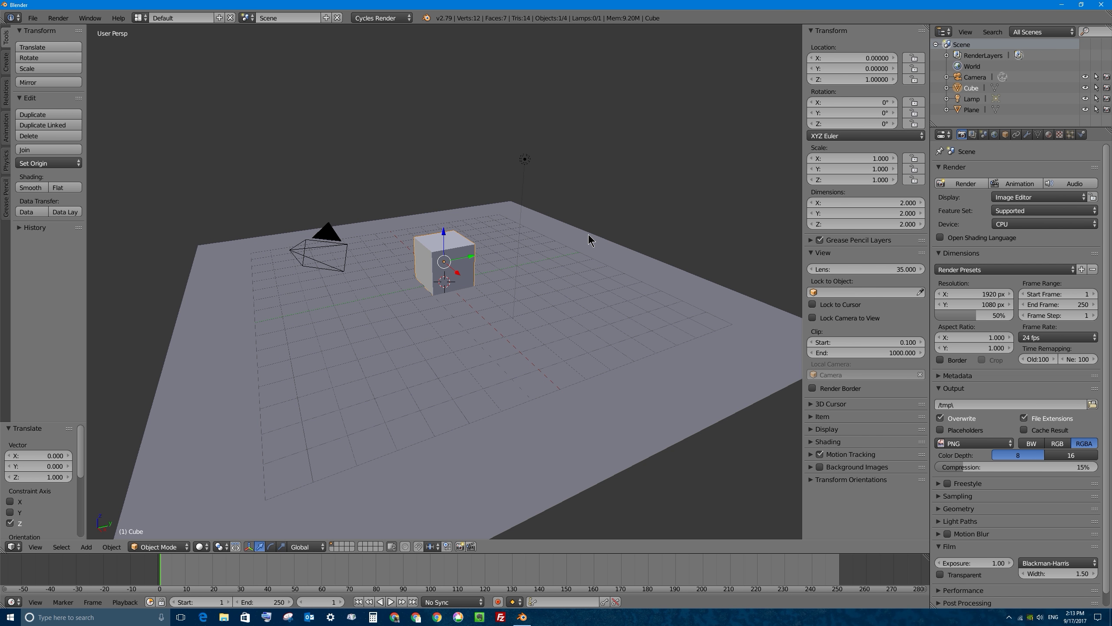
pyautogui.press('KP_0')
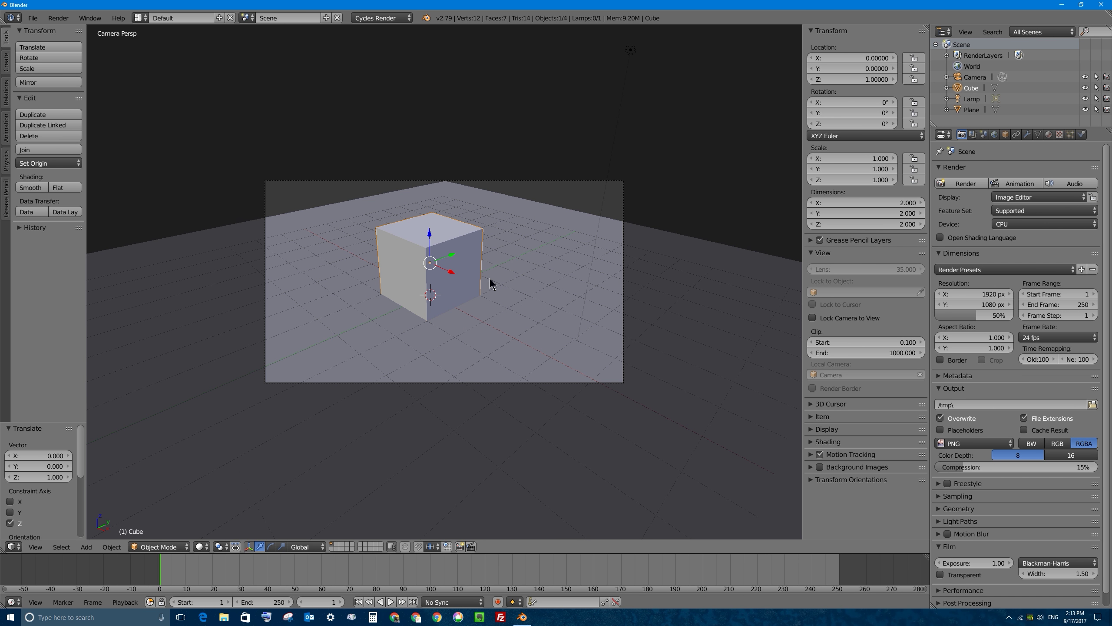
pyautogui.click(33, 546)
pyautogui.moveTo(43, 544)
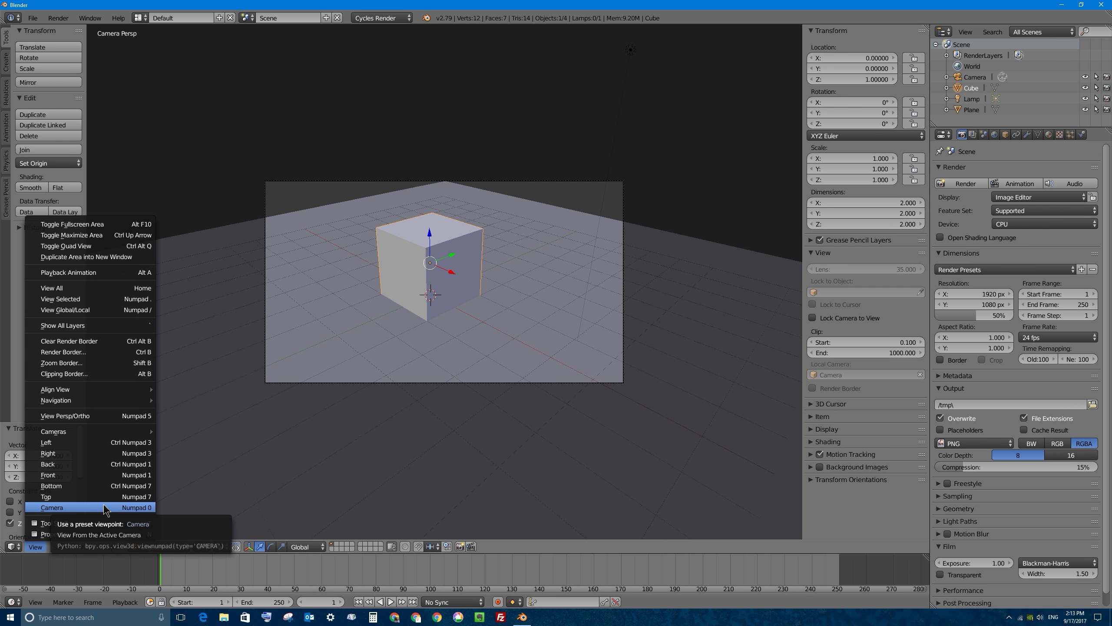
pyautogui.click(147, 505)
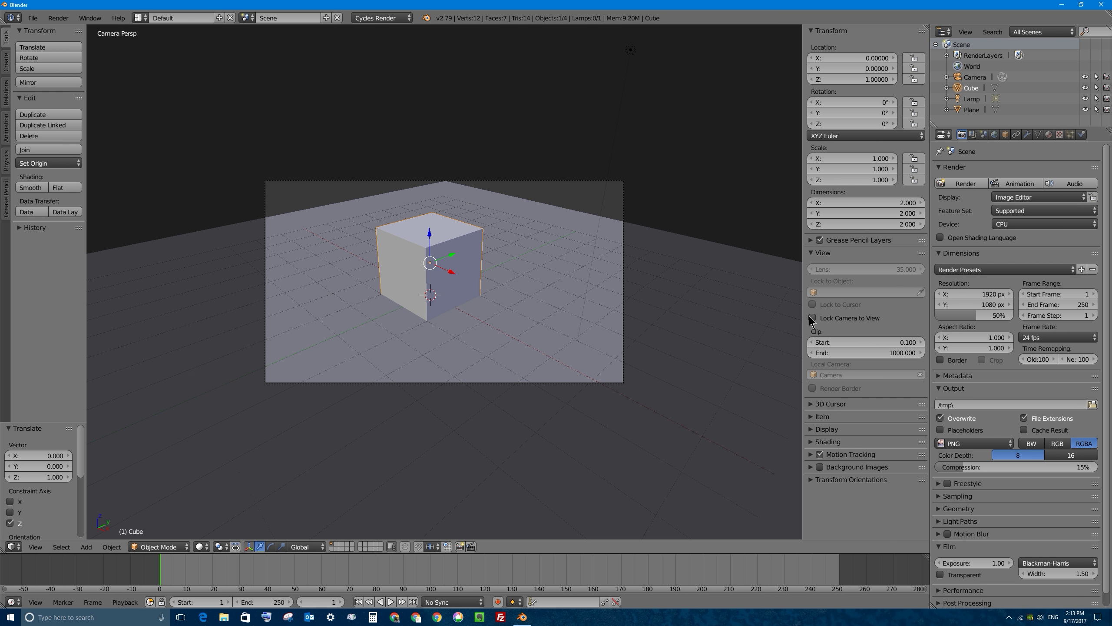
# Step: Enable Lock Camera to View and orbit the camera around the cube
pyautogui.moveTo(801, 311); pyautogui.dragTo(968, 313)
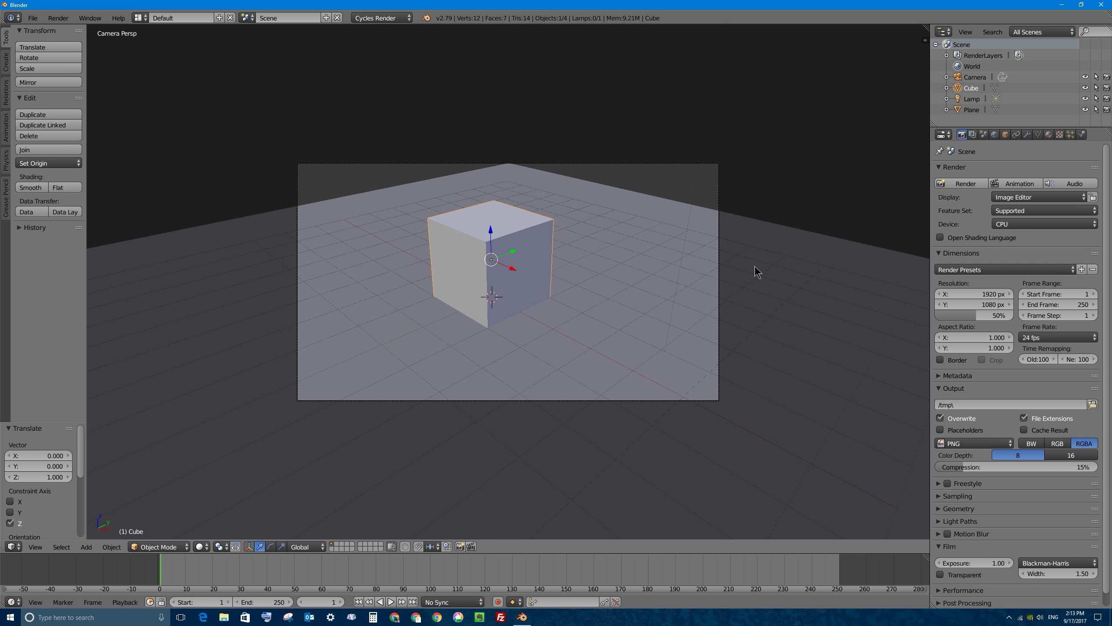
pyautogui.press('n')
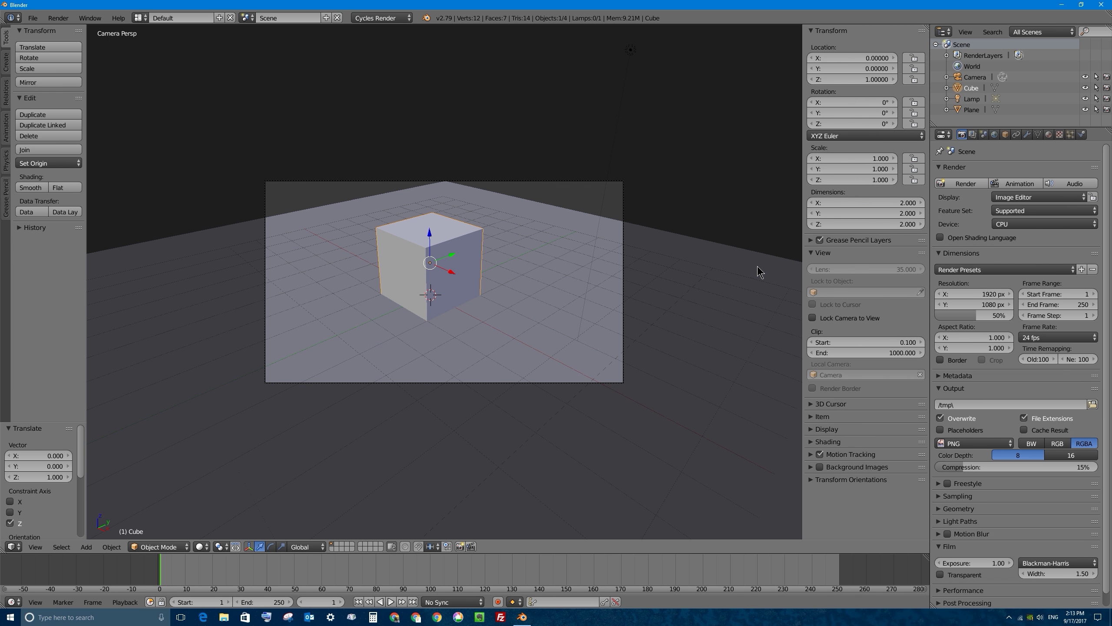
pyautogui.click(813, 317)
pyautogui.moveTo(474, 298)
pyautogui.mouseDown(button='middle')
pyautogui.moveTo(472, 288)
pyautogui.moveTo(422, 285)
pyautogui.moveTo(482, 318)
pyautogui.moveTo(465, 298)
pyautogui.mouseUp(button='middle')
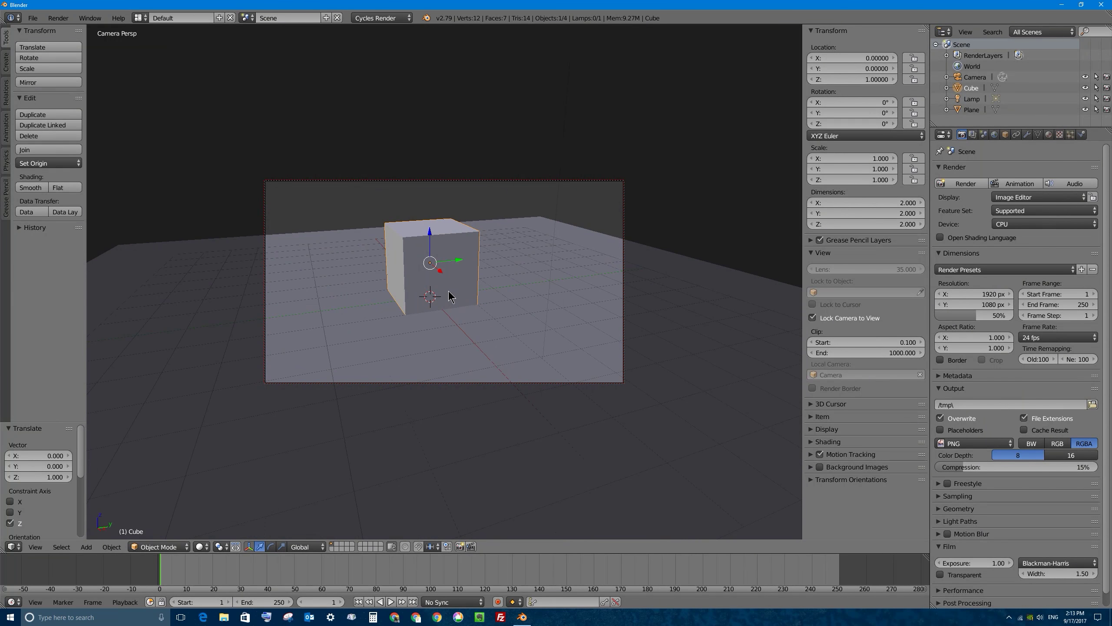
# Step: Check in the Interface user preferences that Rotate Around Selection is enabled, and close the preferences
pyautogui.click(33, 18)
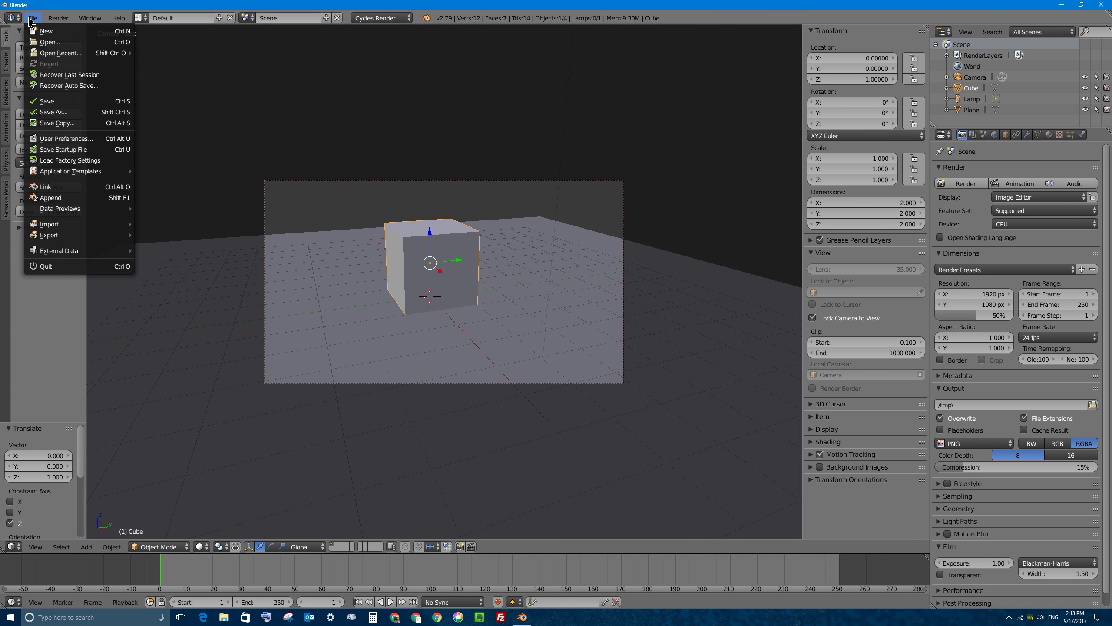
pyautogui.click(88, 139)
pyautogui.moveTo(152, 19); pyautogui.dragTo(351, 82)
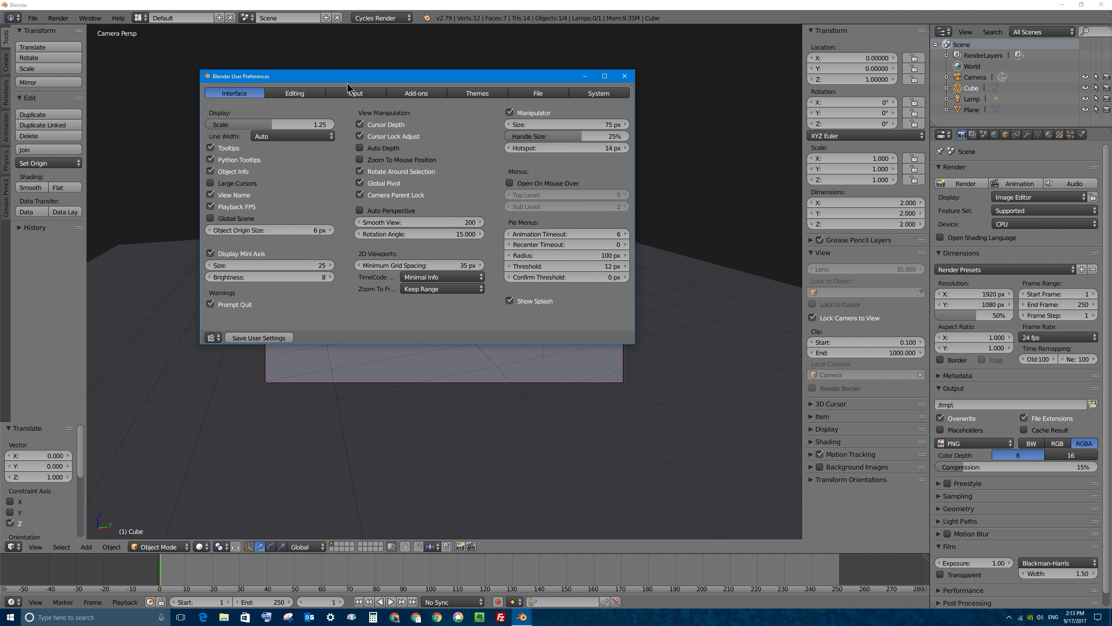
pyautogui.click(362, 172)
pyautogui.click(360, 172)
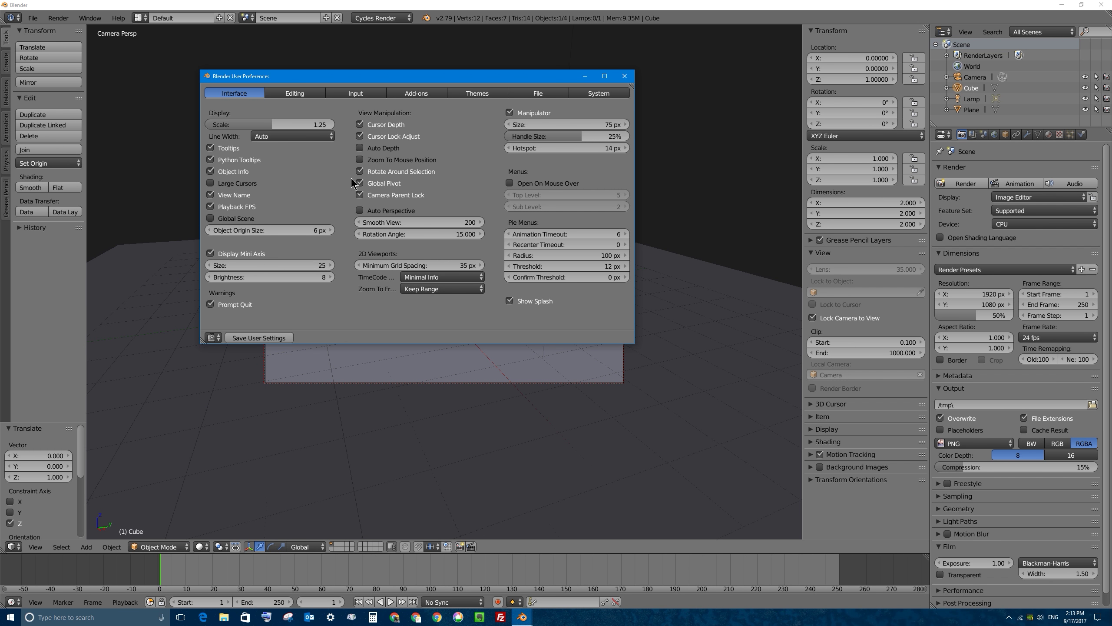
pyautogui.click(624, 76)
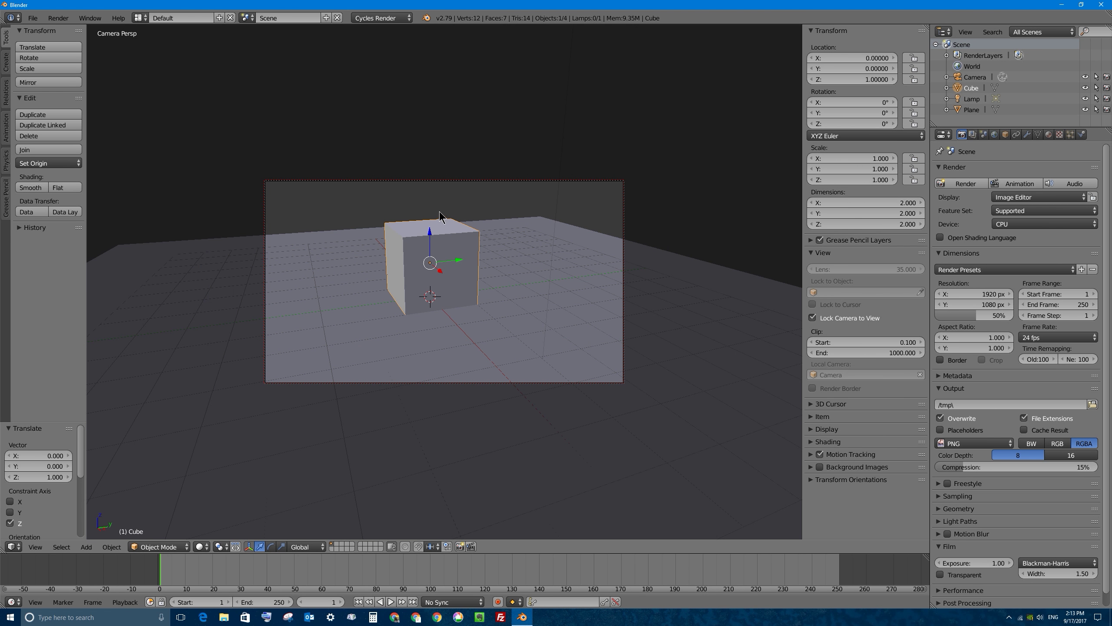
# Step: Orbit the camera to a low angle facing a corner of the cube, render the frame and return to the viewport
pyautogui.moveTo(442, 243); pyautogui.dragTo(462, 256, button='middle')
pyautogui.moveTo(432, 237); pyautogui.dragTo(531, 252, button='middle')
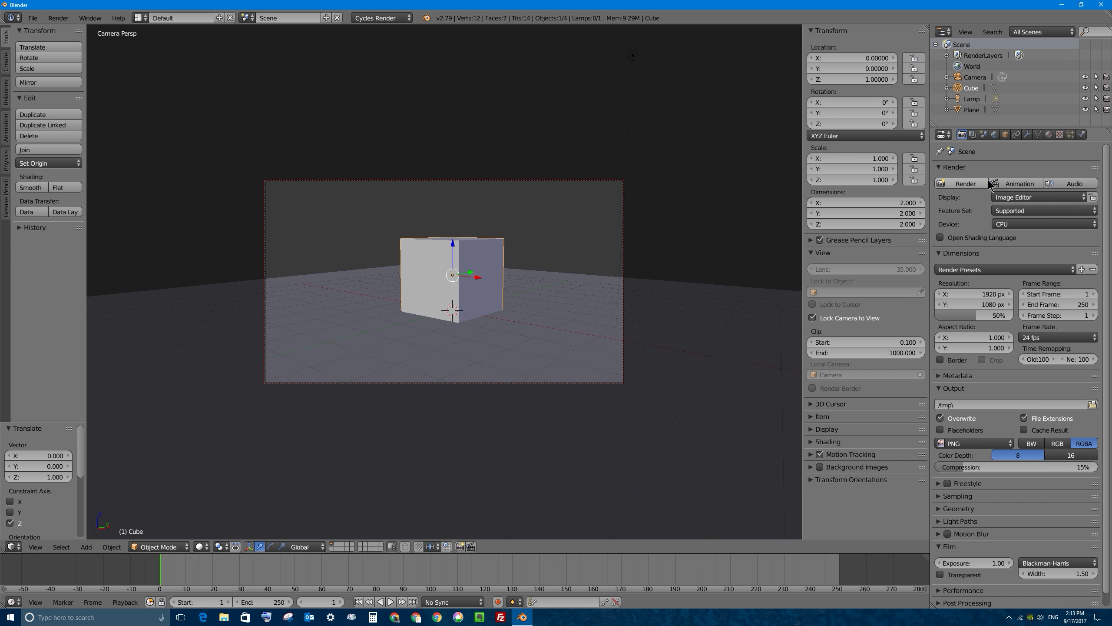
pyautogui.click(966, 184)
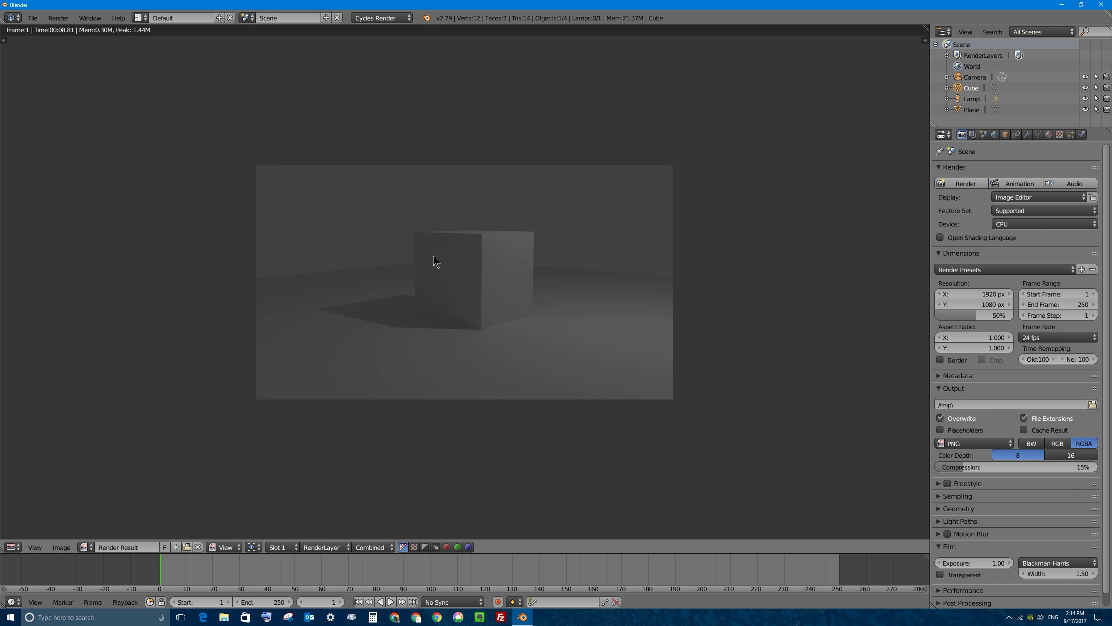
pyautogui.press('Escape')
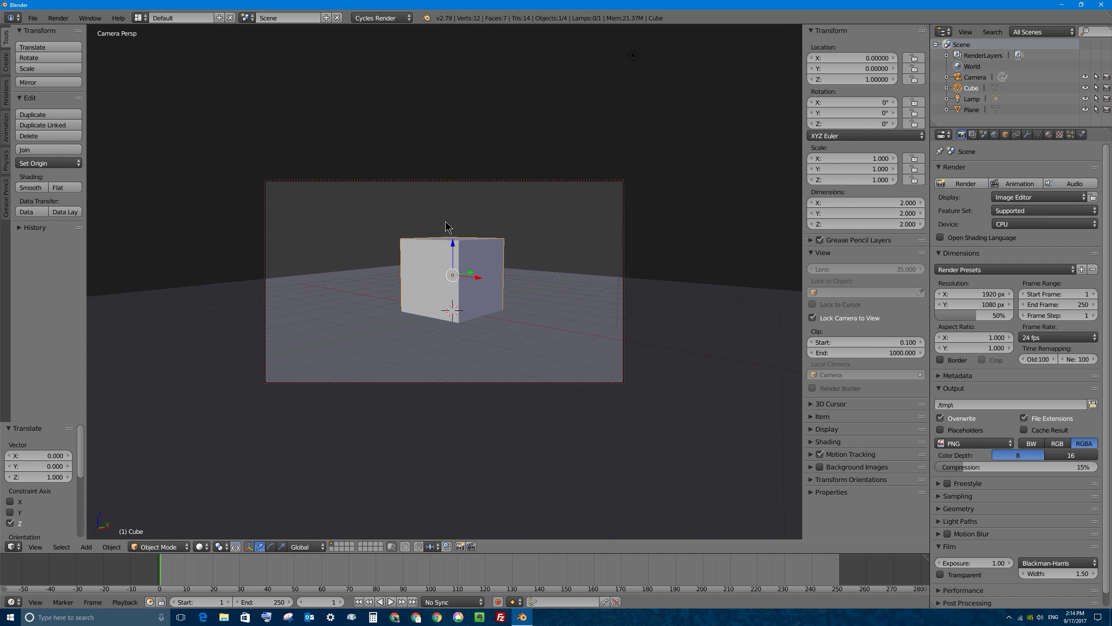
# Step: Select the ground plane and enable Shadow Catcher in its Cycles object settings
pyautogui.rightClick(550, 292)
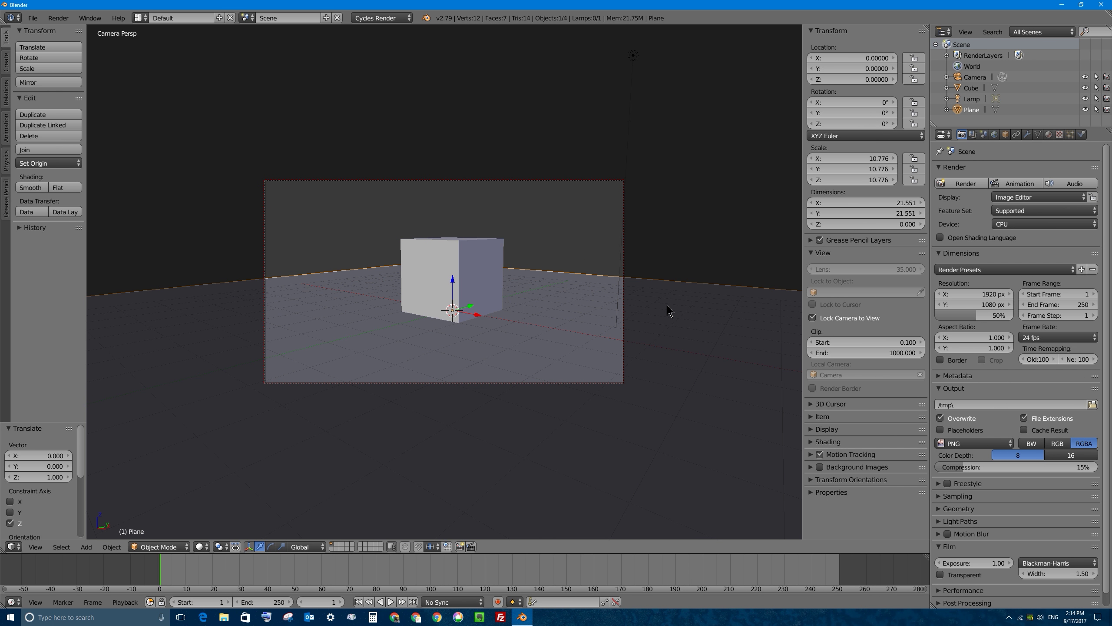
pyautogui.click(1006, 135)
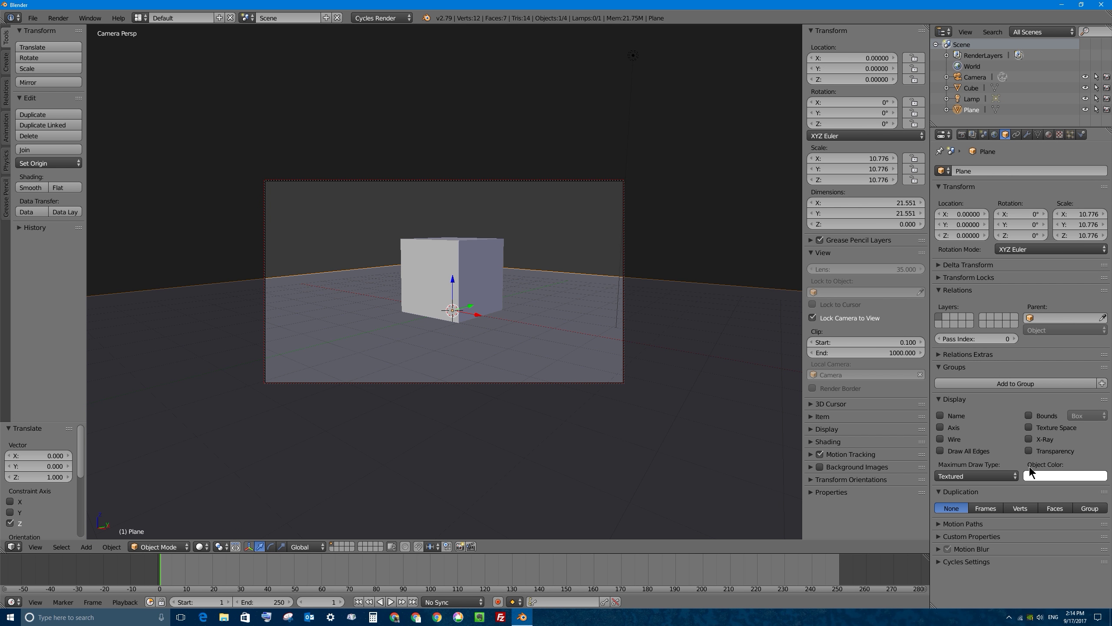
pyautogui.click(939, 563)
pyautogui.scroll(-3, 939, 574)
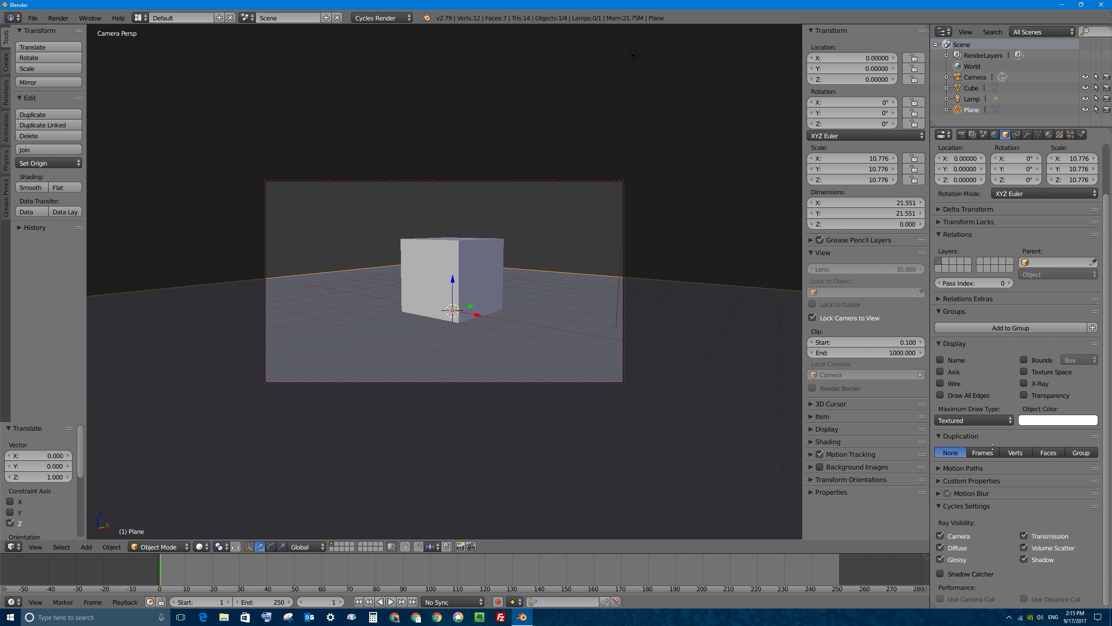
pyautogui.click(941, 573)
# Step: Render the frame, redisplay the plane's object settings and return to the 3D viewport
pyautogui.click(961, 134)
pyautogui.click(951, 184)
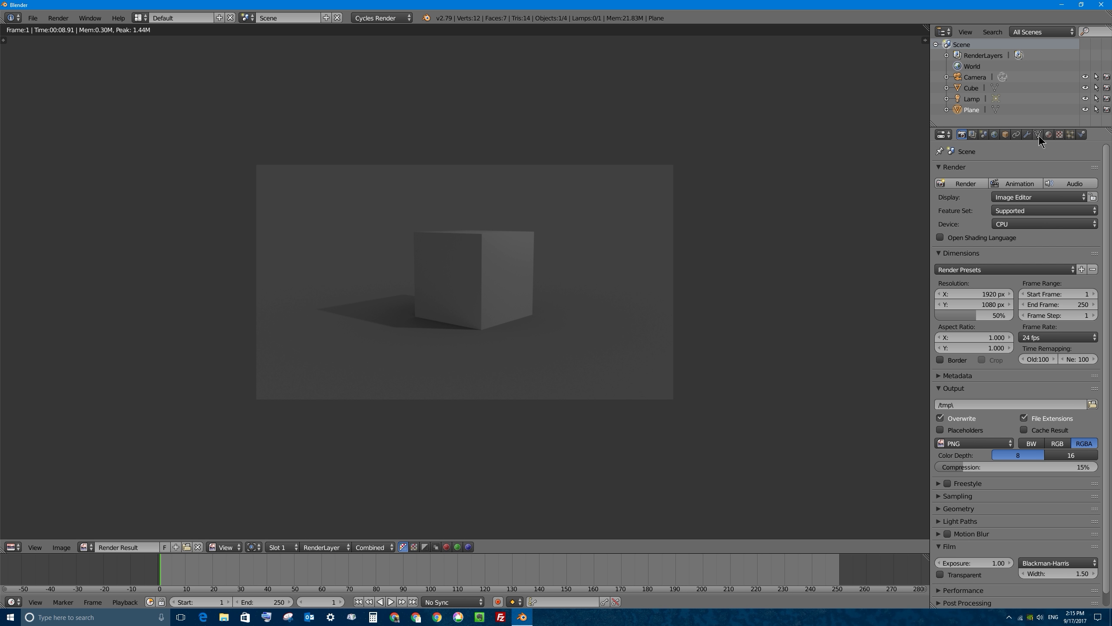
pyautogui.click(1005, 135)
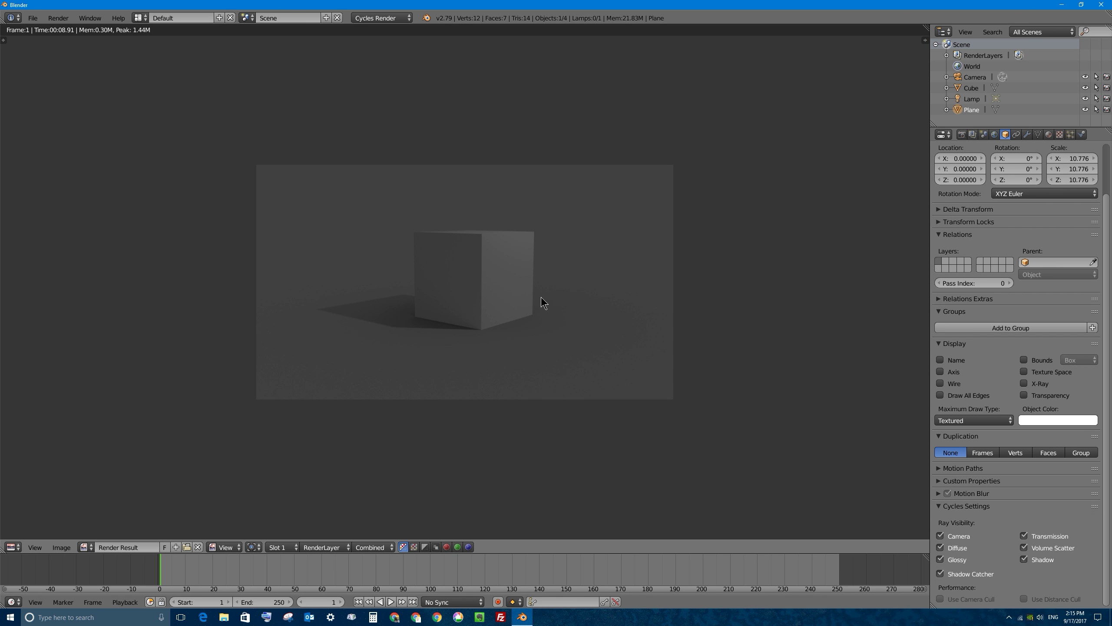
pyautogui.press('Escape')
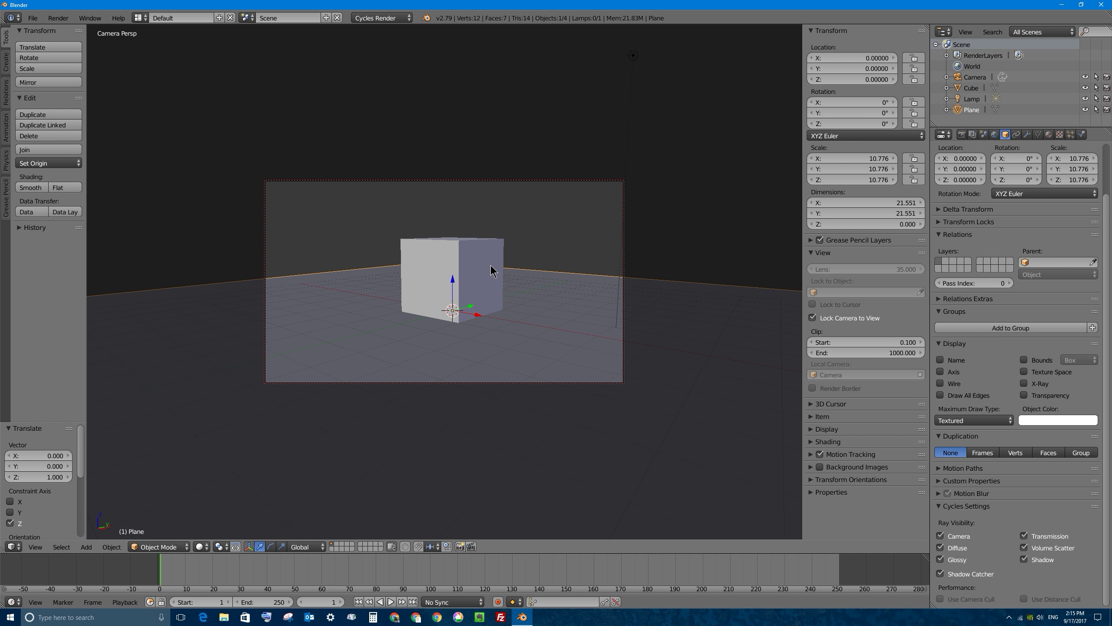
# Step: Open the FIELD-FOOTAGE-JPGs folder on the desktop and look through the footage frames starting at 0001.jpg
pyautogui.click(1059, 6)
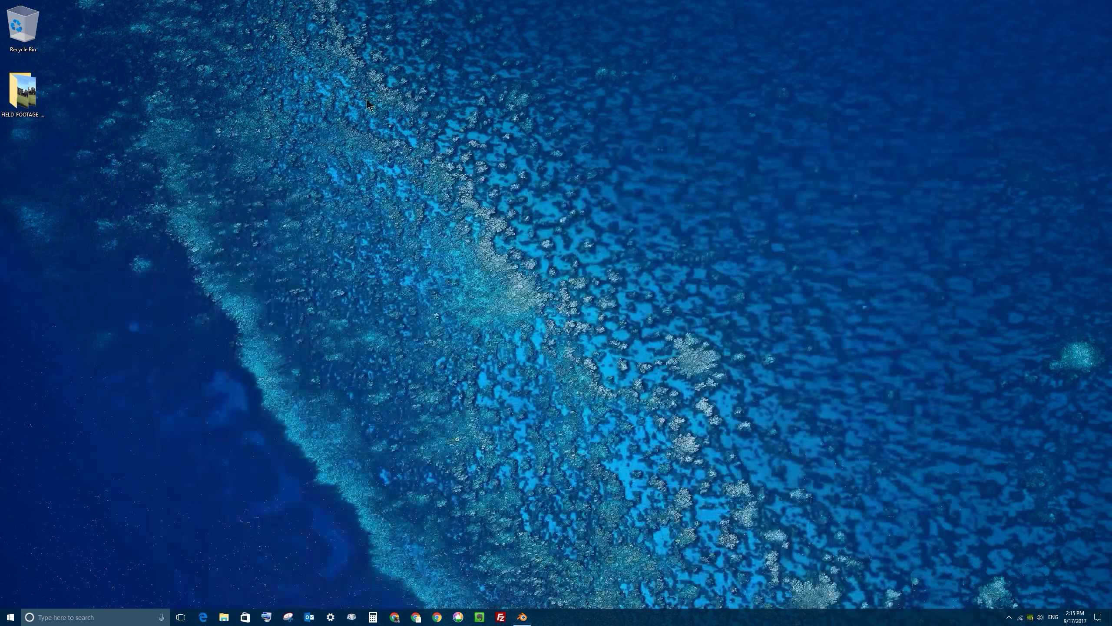
pyautogui.doubleClick(20, 94)
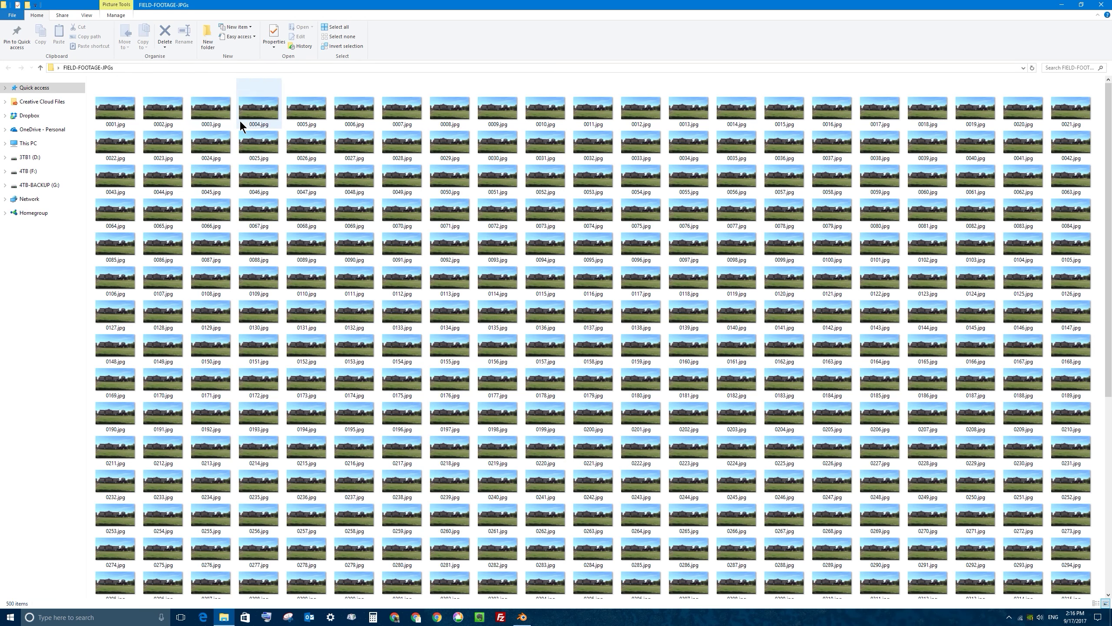
pyautogui.click(123, 108)
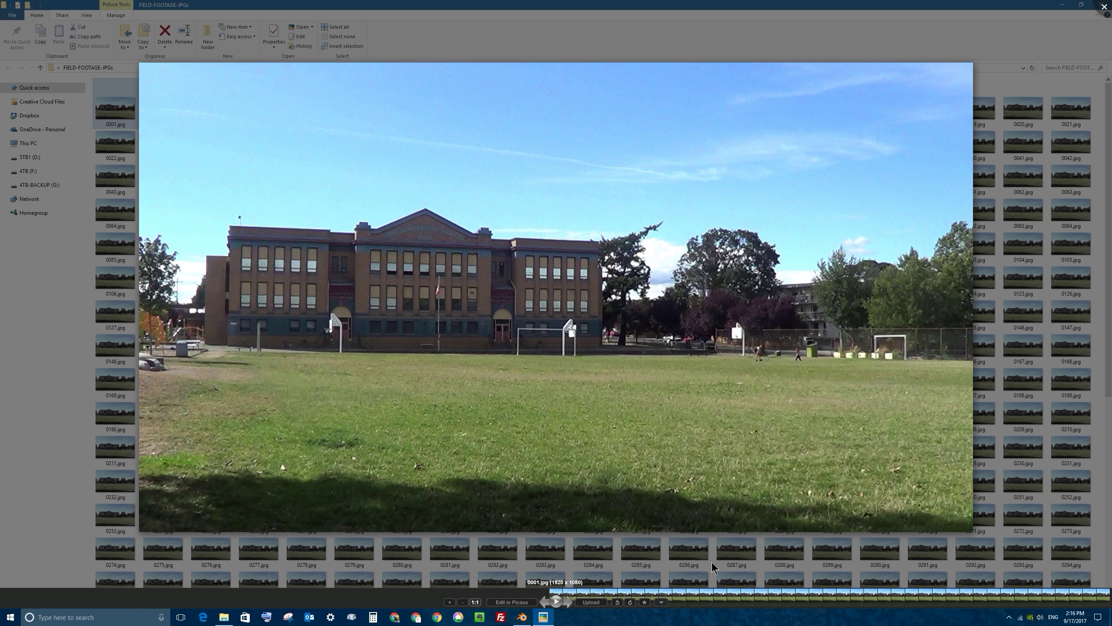
pyautogui.scroll(-20, 494, 357)
pyautogui.scroll(-20, 551, 382)
pyautogui.scroll(-20, 552, 382)
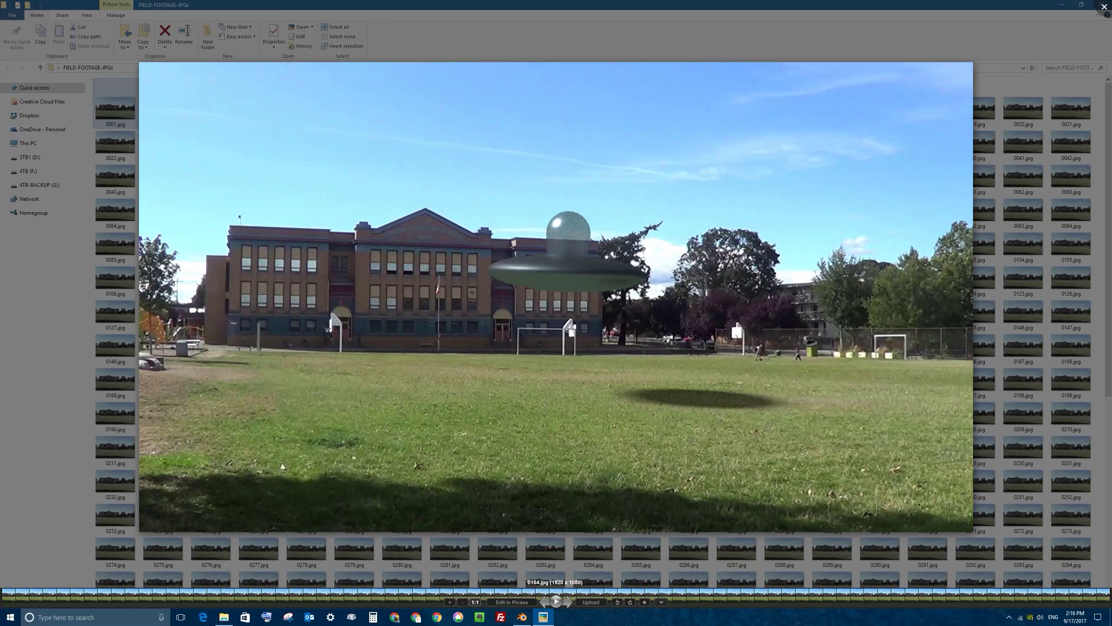
pyautogui.press('Escape')
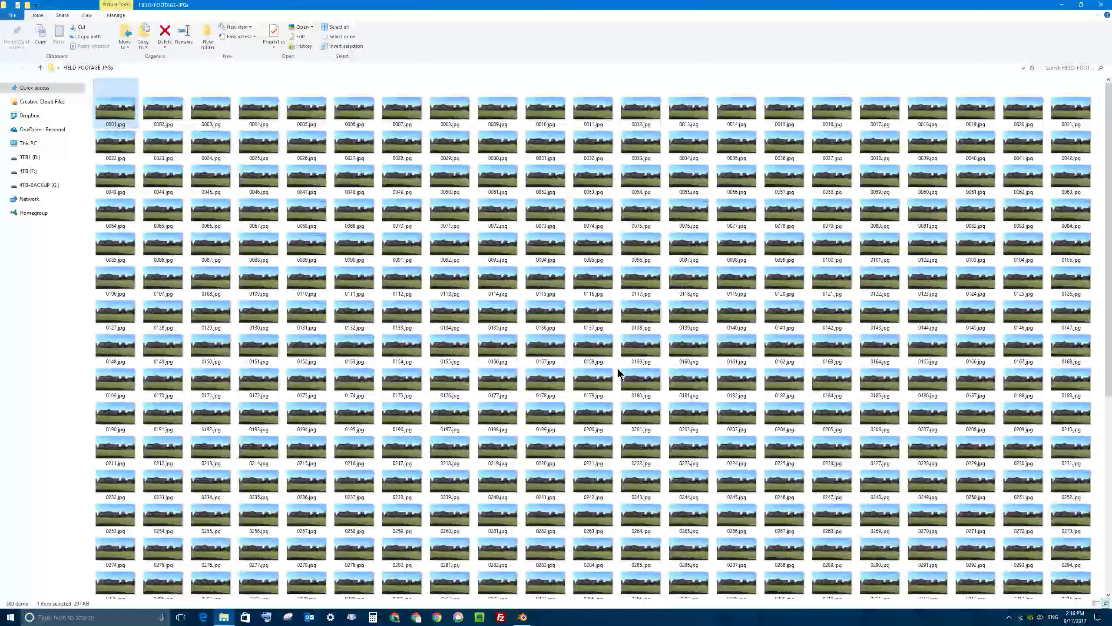
# Step: View 0001.jpg once more, close the preview, minimize the folder window and switch back to Blender
pyautogui.doubleClick(125, 108)
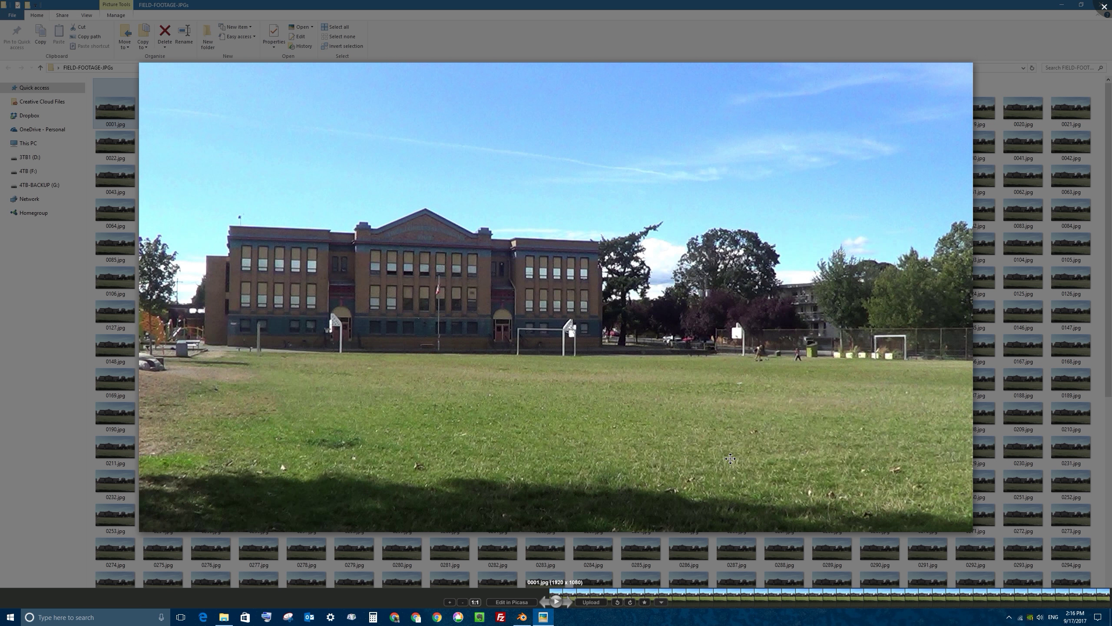
pyautogui.press('Escape')
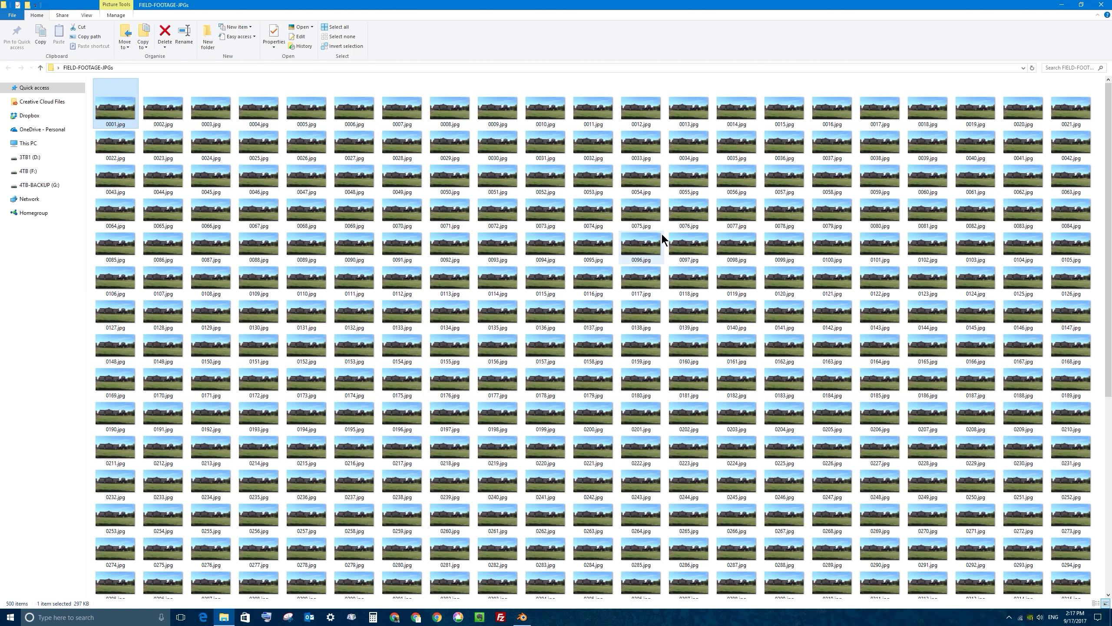
pyautogui.moveTo(663, 236)
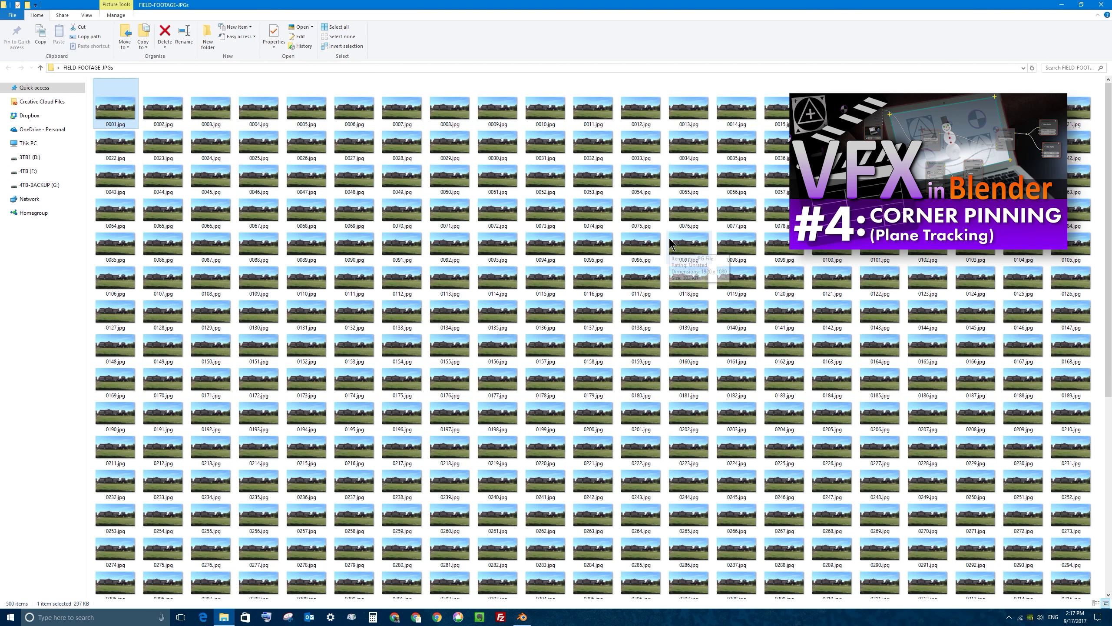
pyautogui.click(1060, 5)
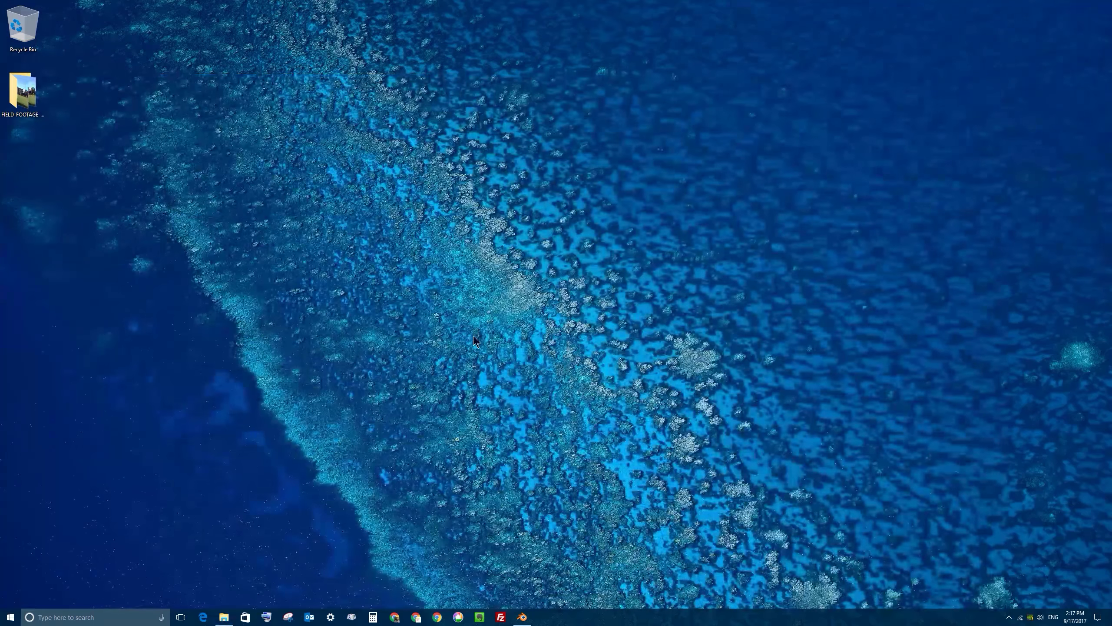
pyautogui.click(521, 617)
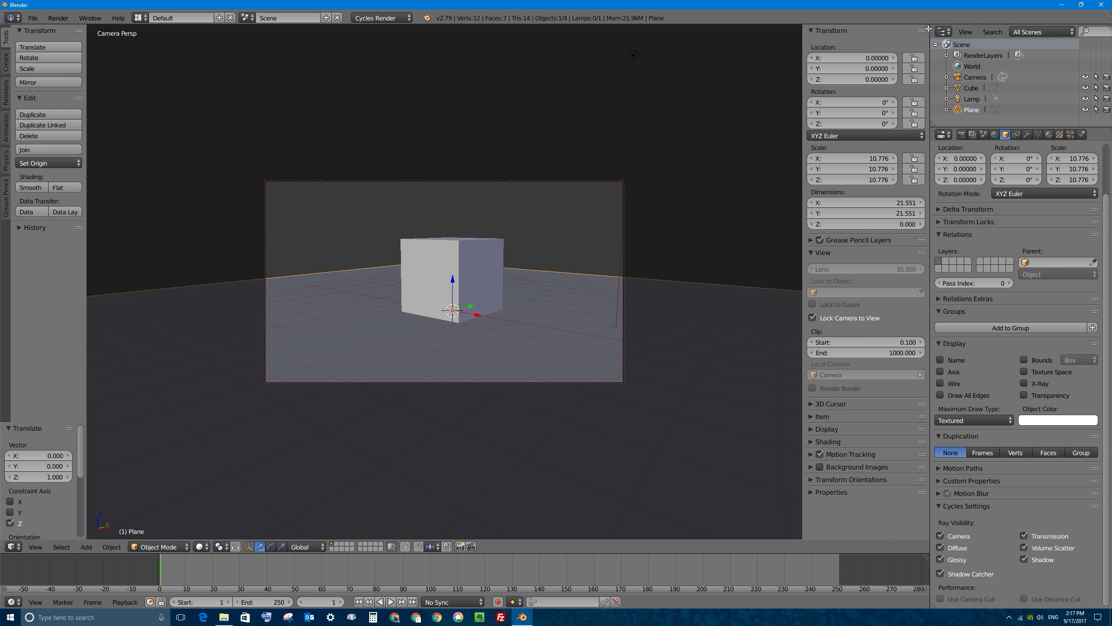
# Step: Split the 3D viewport into two stacked areas and change the upper one to a Node Editor
pyautogui.moveTo(926, 26); pyautogui.dragTo(865, 289)
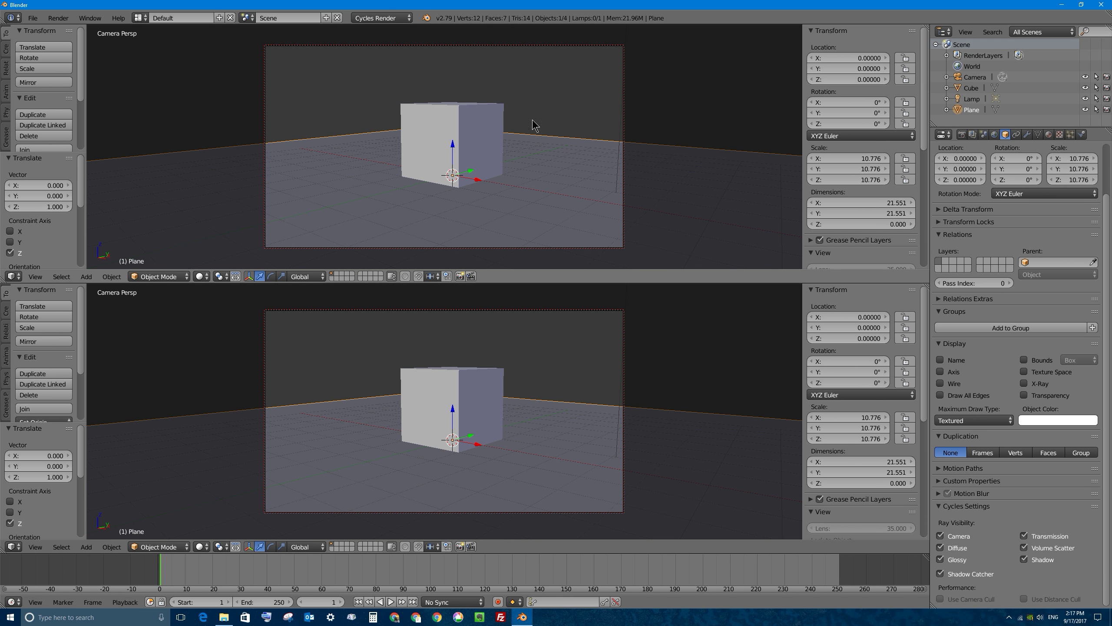
pyautogui.click(12, 276)
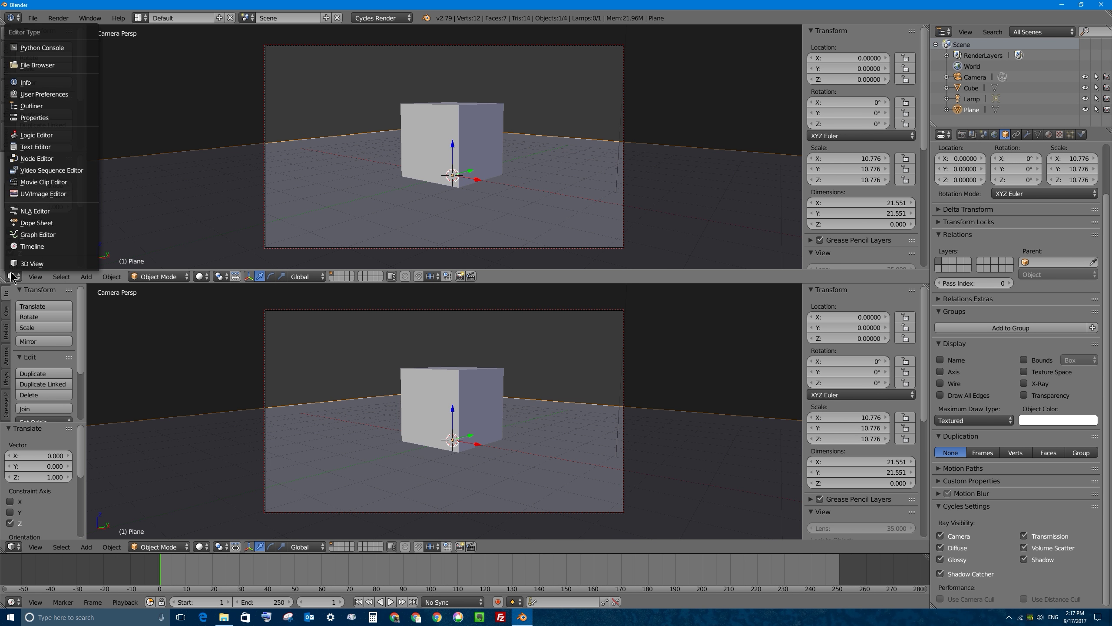
pyautogui.click(64, 159)
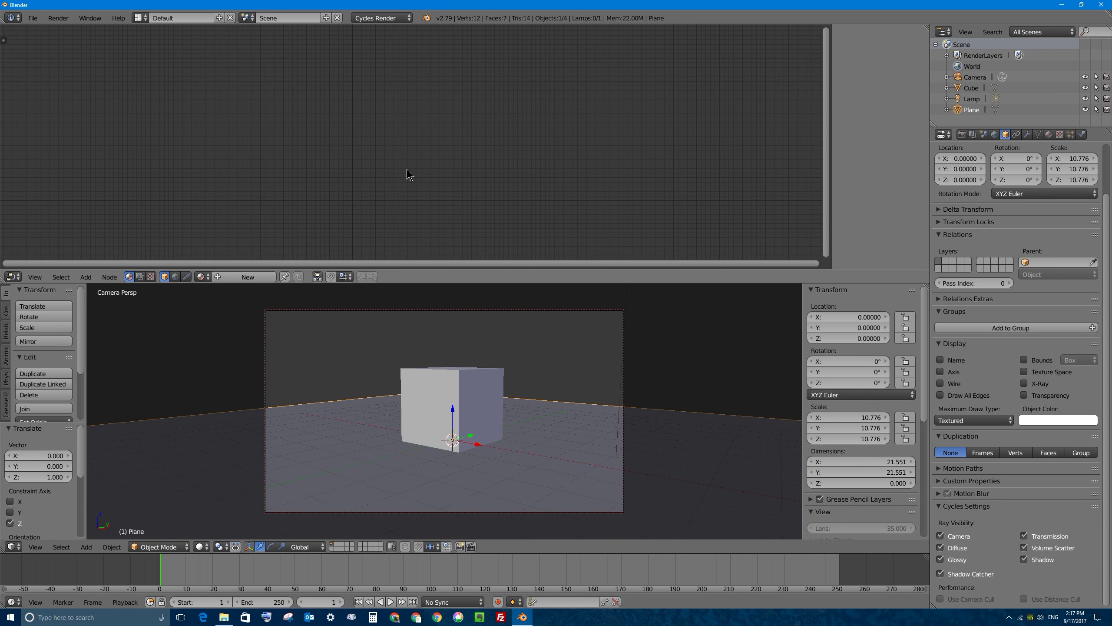
# Step: Set the Node Editor to compositing nodes and enable Use Nodes, Backdrop and Auto Render
pyautogui.click(140, 276)
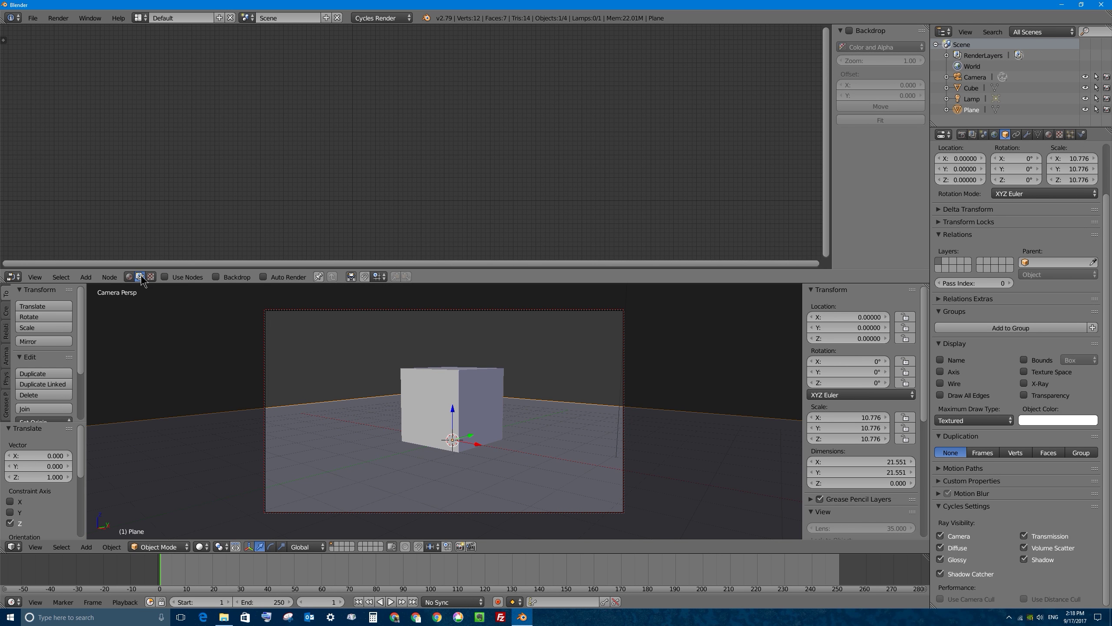
pyautogui.click(164, 276)
pyautogui.click(215, 277)
pyautogui.click(331, 276)
# Step: Spread the Render Layers and Composite nodes far apart to make room between them
pyautogui.scroll(3, 367, 132)
pyautogui.scroll(3, 367, 132)
pyautogui.scroll(-1, 367, 131)
pyautogui.moveTo(309, 79); pyautogui.dragTo(166, 77)
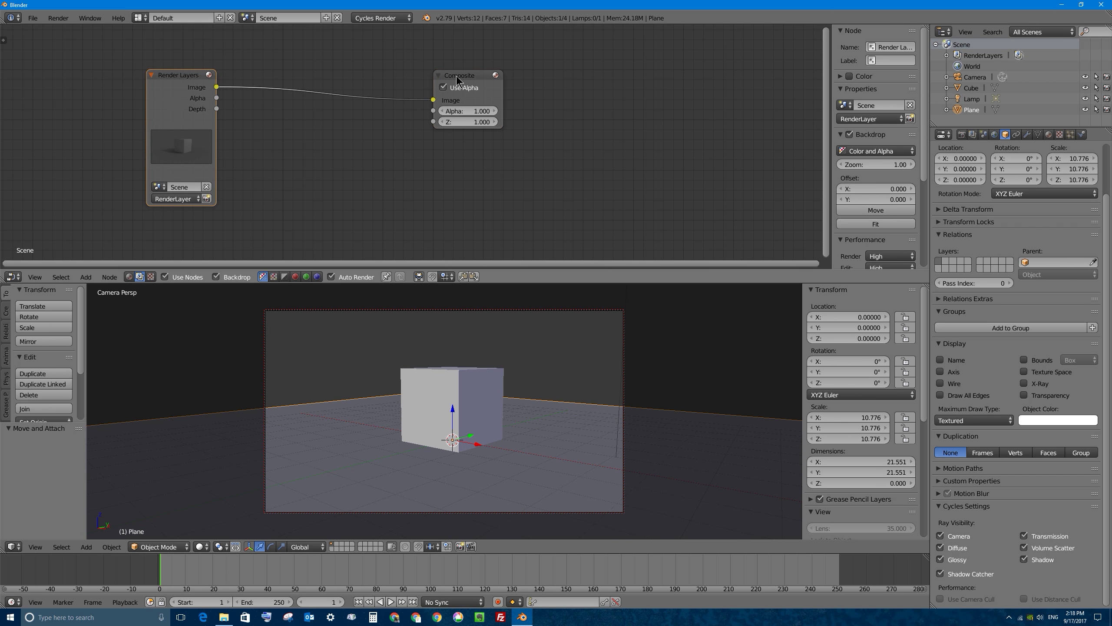
pyautogui.moveTo(458, 78); pyautogui.dragTo(644, 95)
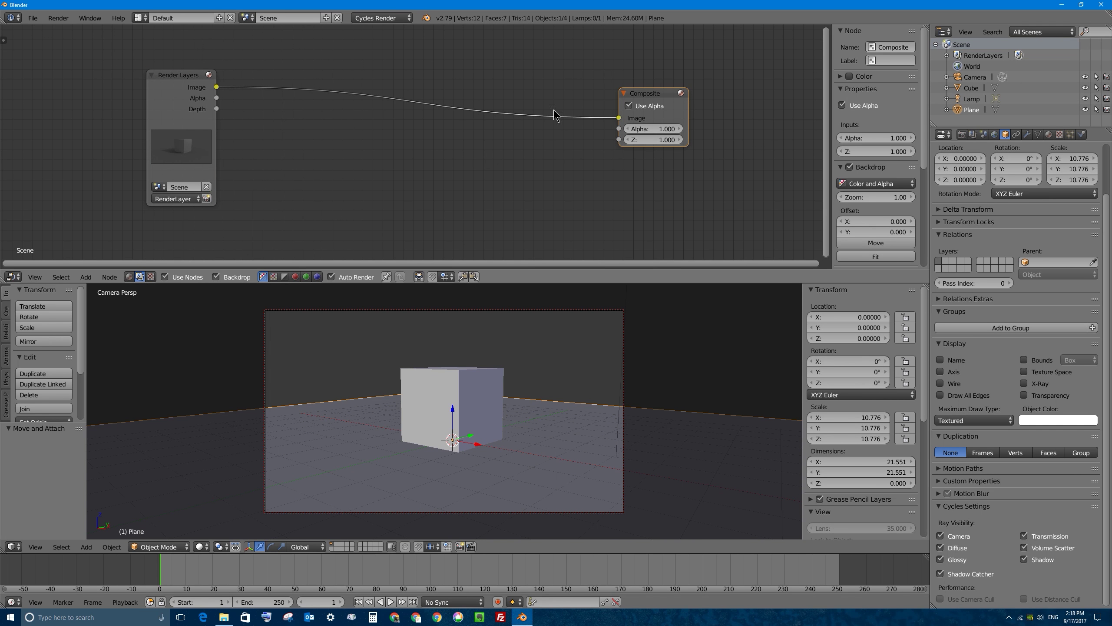
pyautogui.moveTo(165, 78)
pyautogui.mouseDown()
pyautogui.moveTo(154, 62)
pyautogui.moveTo(71, 119)
pyautogui.moveTo(124, 38)
pyautogui.moveTo(154, 96)
pyautogui.mouseUp()
pyautogui.press('Escape')
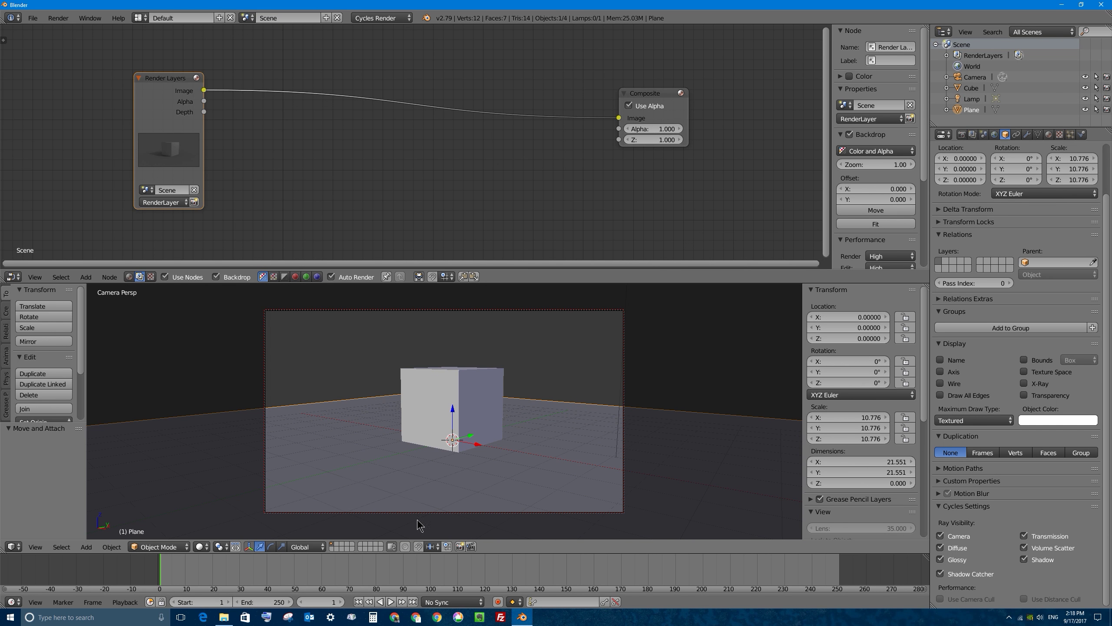
pyautogui.moveTo(660, 90); pyautogui.dragTo(705, 99)
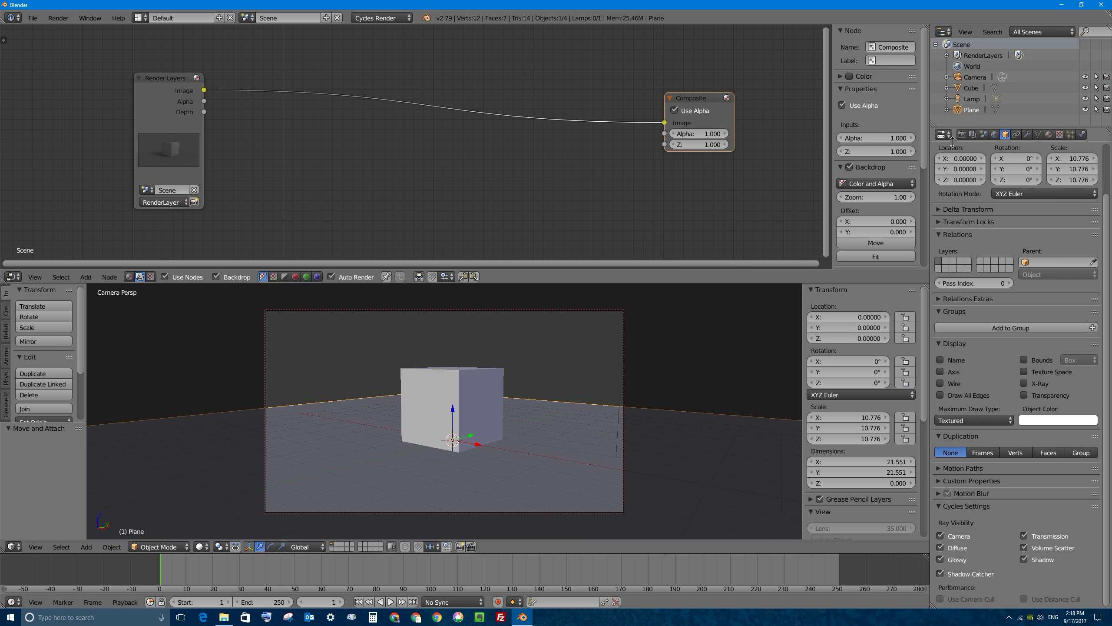
pyautogui.scroll(3, 978, 169)
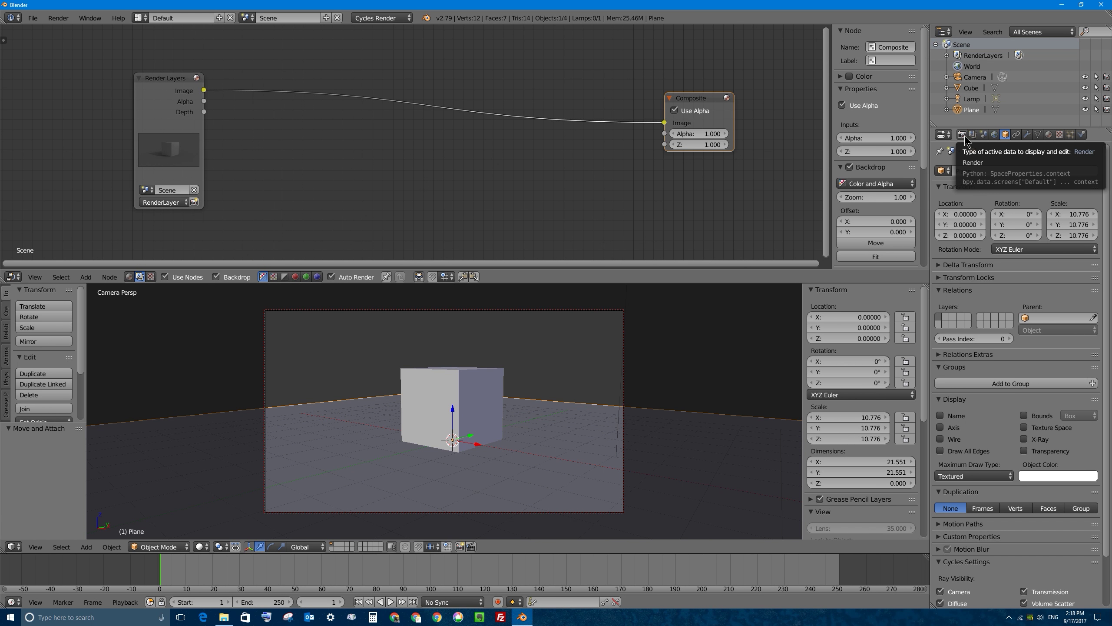
pyautogui.moveTo(171, 83); pyautogui.dragTo(136, 74)
pyautogui.moveTo(696, 98); pyautogui.dragTo(716, 87)
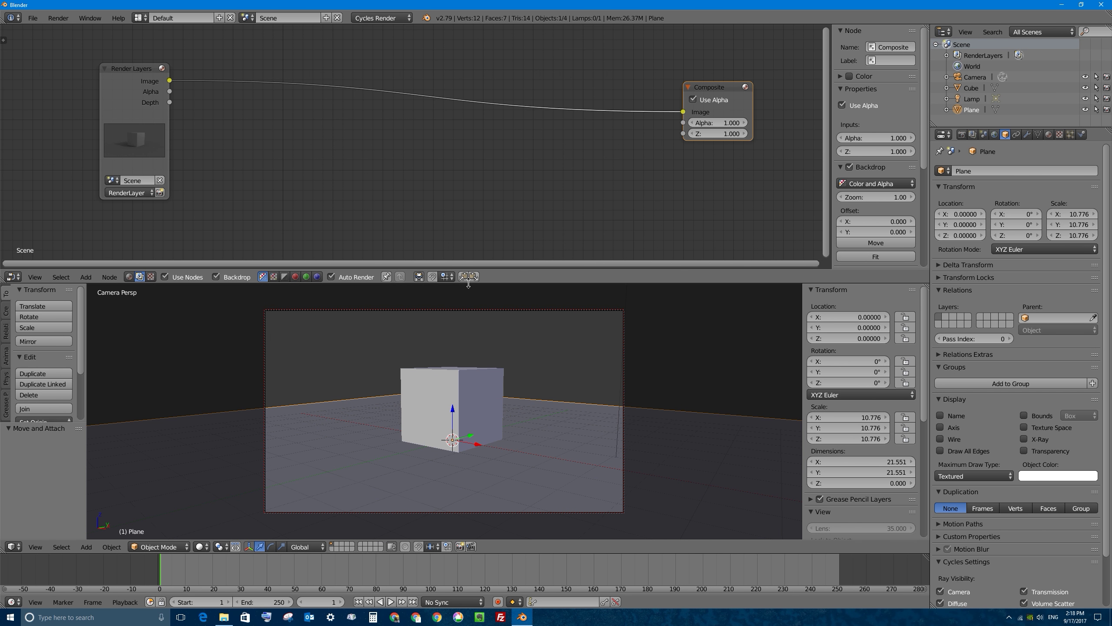
# Step: Shrink the Node Editor's height to enlarge the 3D viewport and slightly widen the viewport's properties sidebar
pyautogui.moveTo(468, 284); pyautogui.dragTo(469, 208)
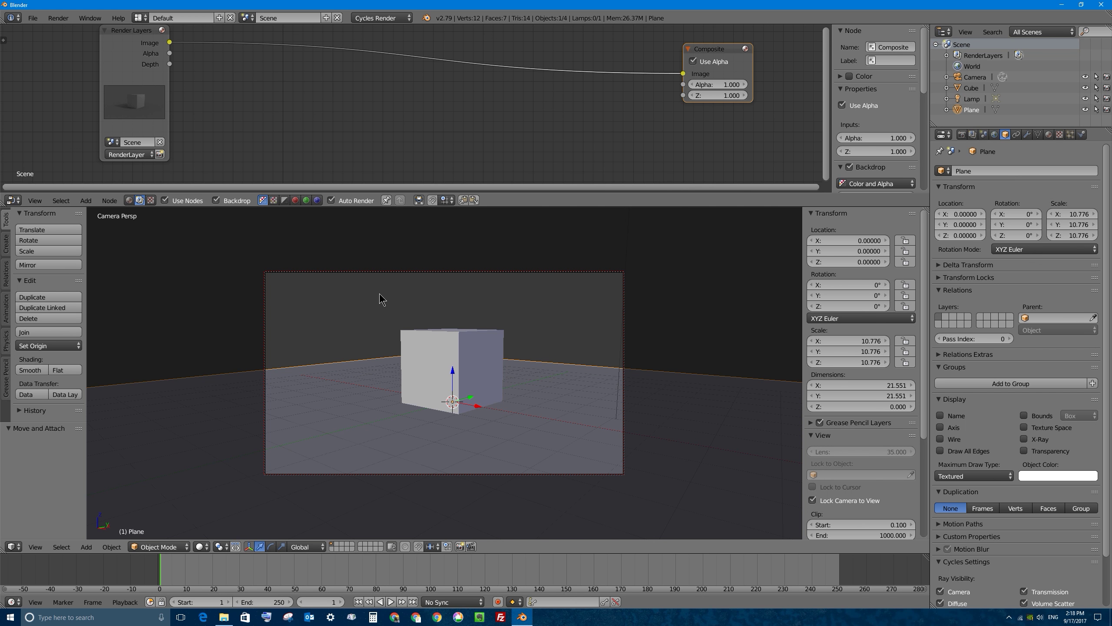
pyautogui.moveTo(923, 298); pyautogui.dragTo(922, 421)
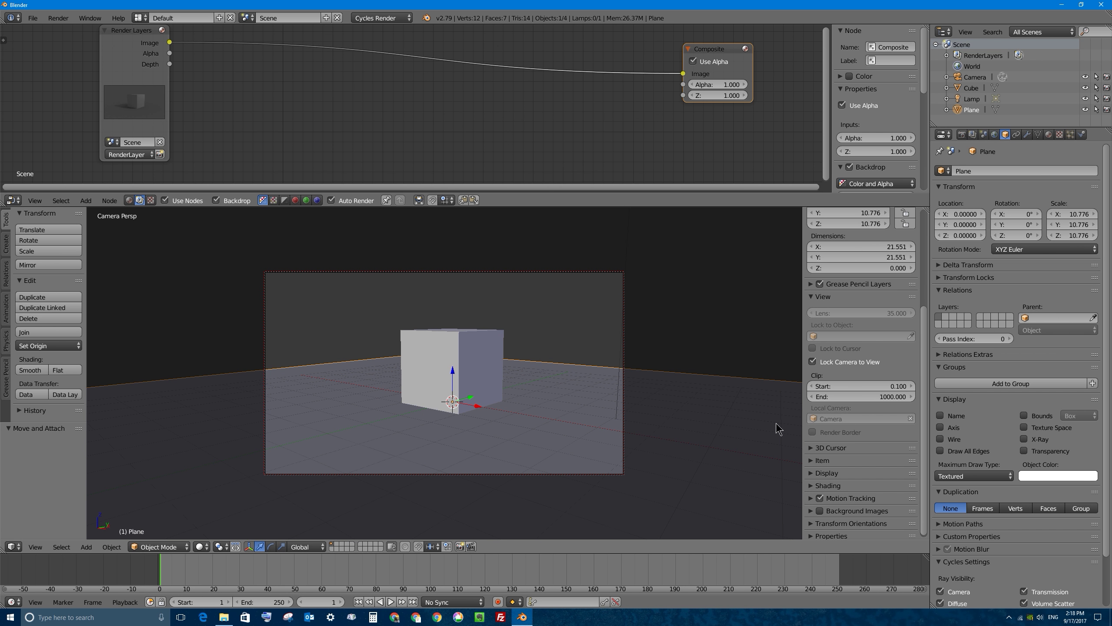
pyautogui.click(35, 546)
pyautogui.moveTo(805, 460); pyautogui.dragTo(795, 508)
# Step: Enable Background Images for the 3D viewport and add an empty image slot
pyautogui.moveTo(922, 404); pyautogui.dragTo(923, 438)
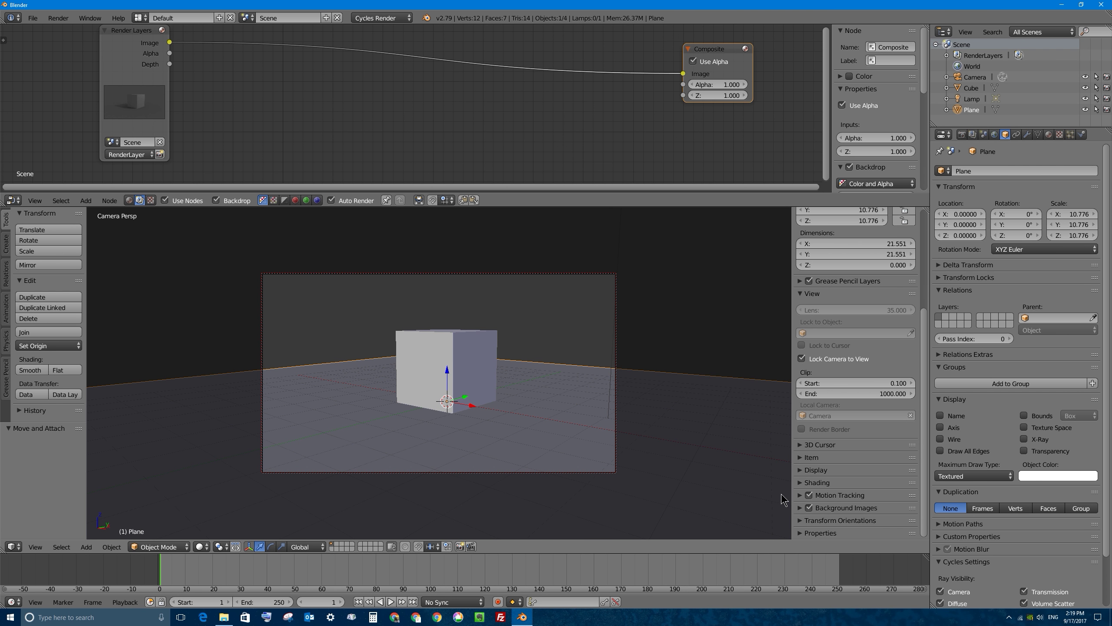
pyautogui.click(800, 508)
pyautogui.scroll(-2, 925, 434)
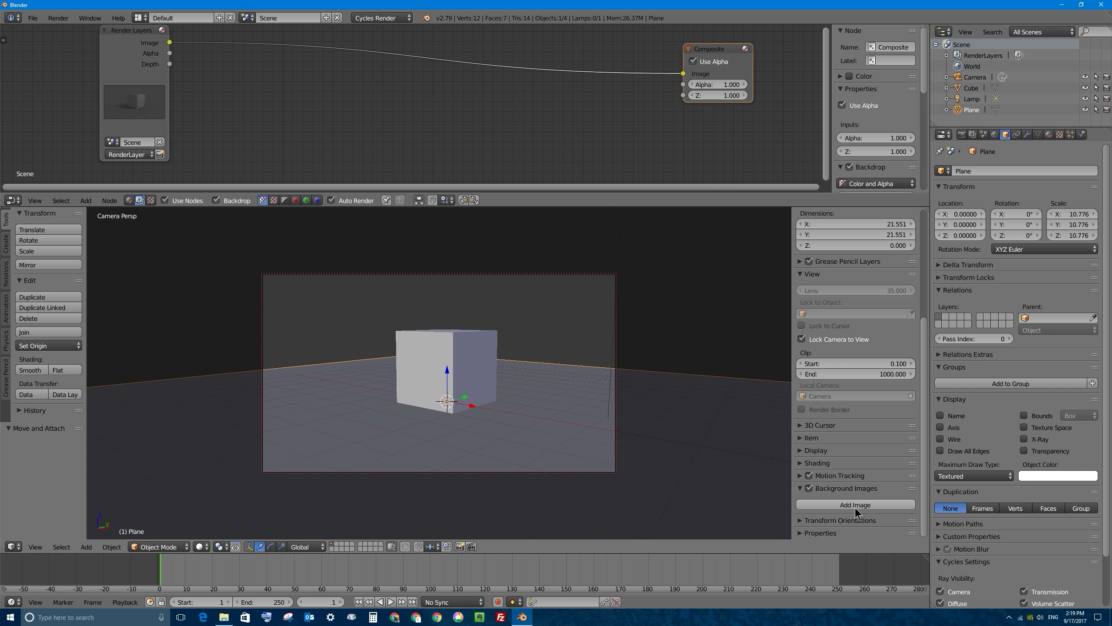
pyautogui.click(855, 504)
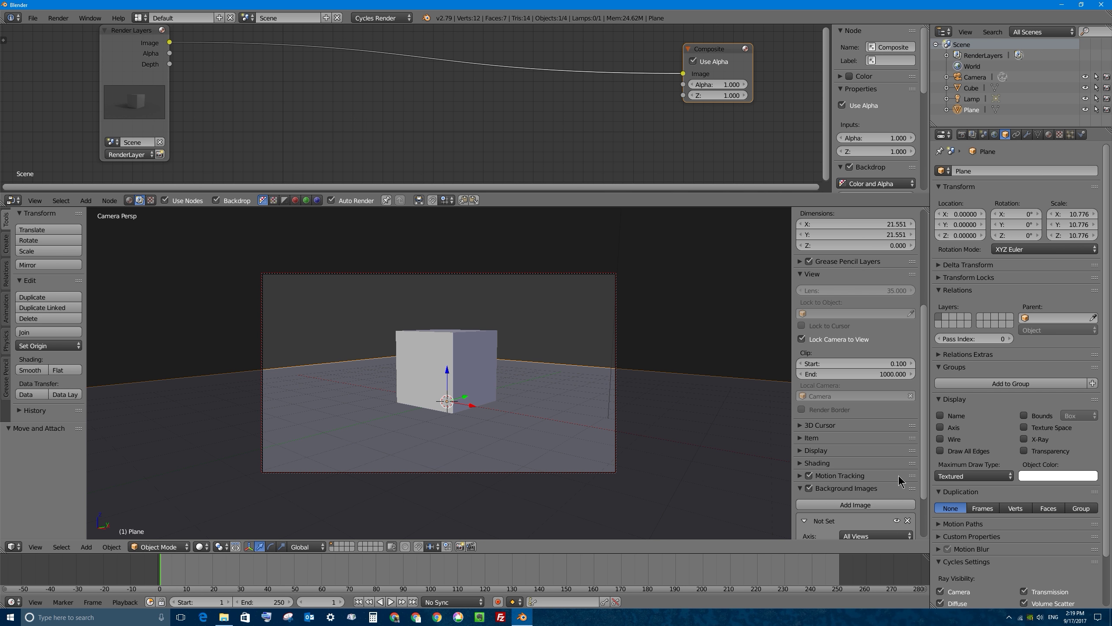
# Step: Load all JPGs from the desktop's FIELD-FOOTAGE-JPGs folder as an image sequence into the empty background image slot
pyautogui.scroll(-4, 924, 431)
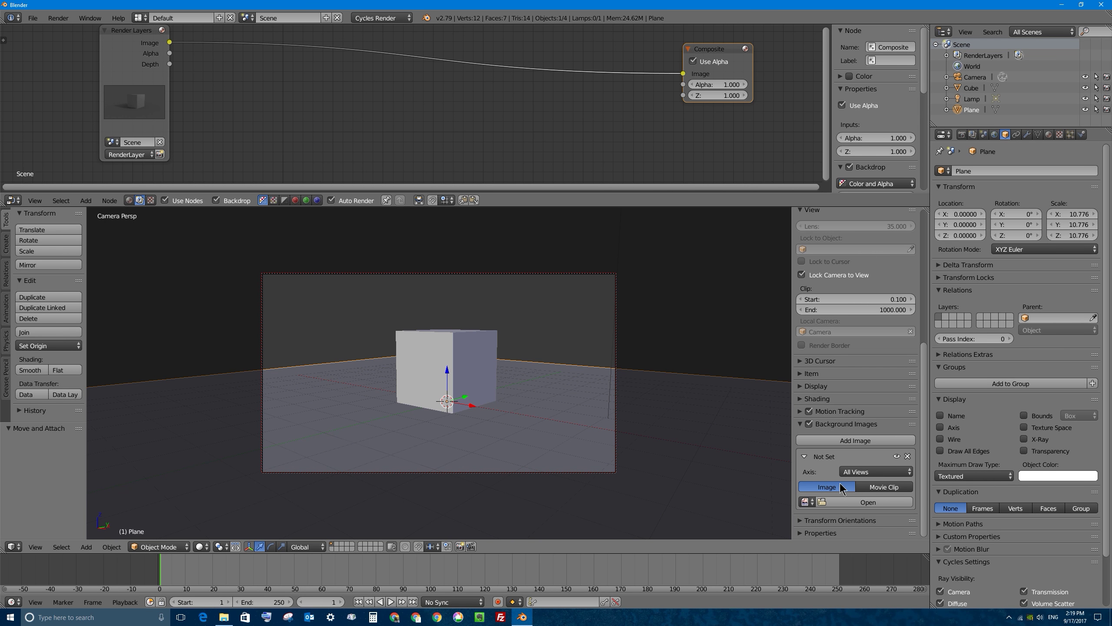
pyautogui.click(859, 503)
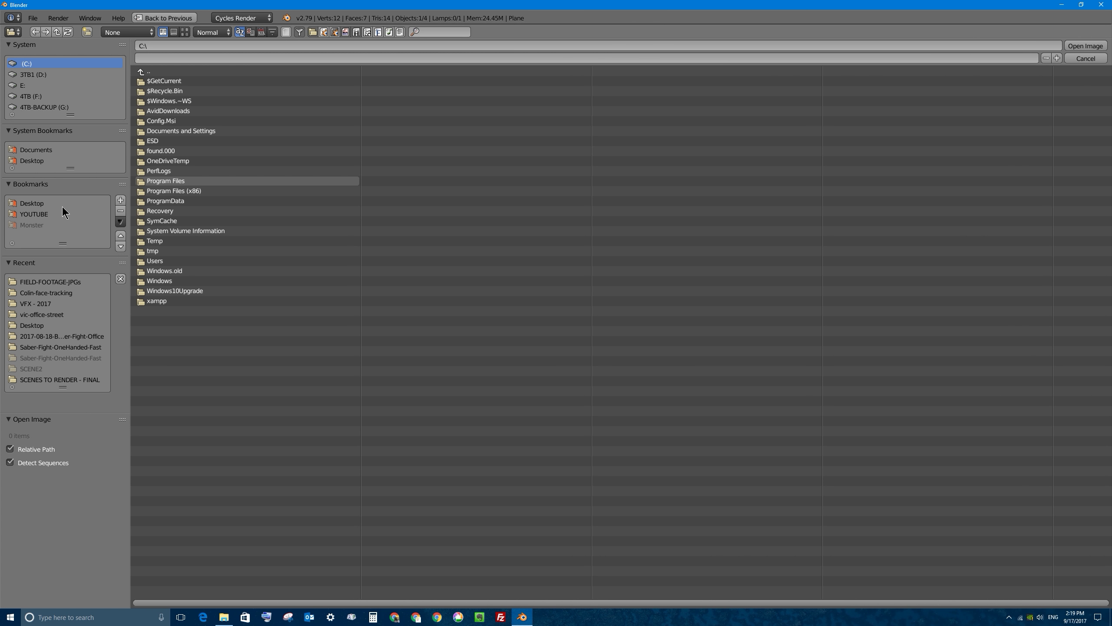
pyautogui.click(27, 204)
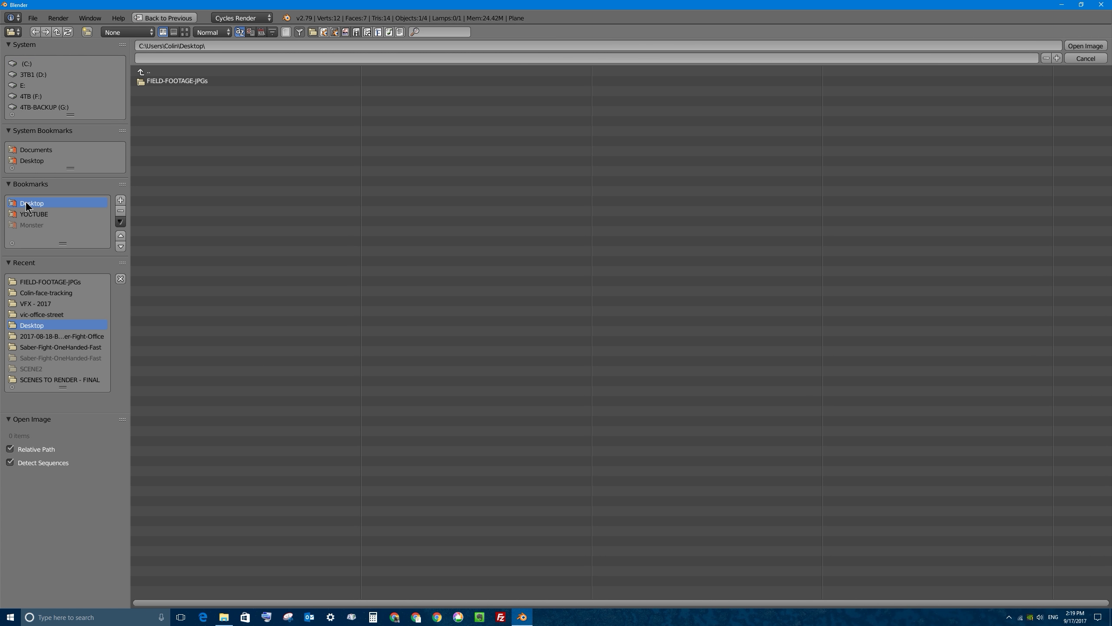
pyautogui.click(170, 81)
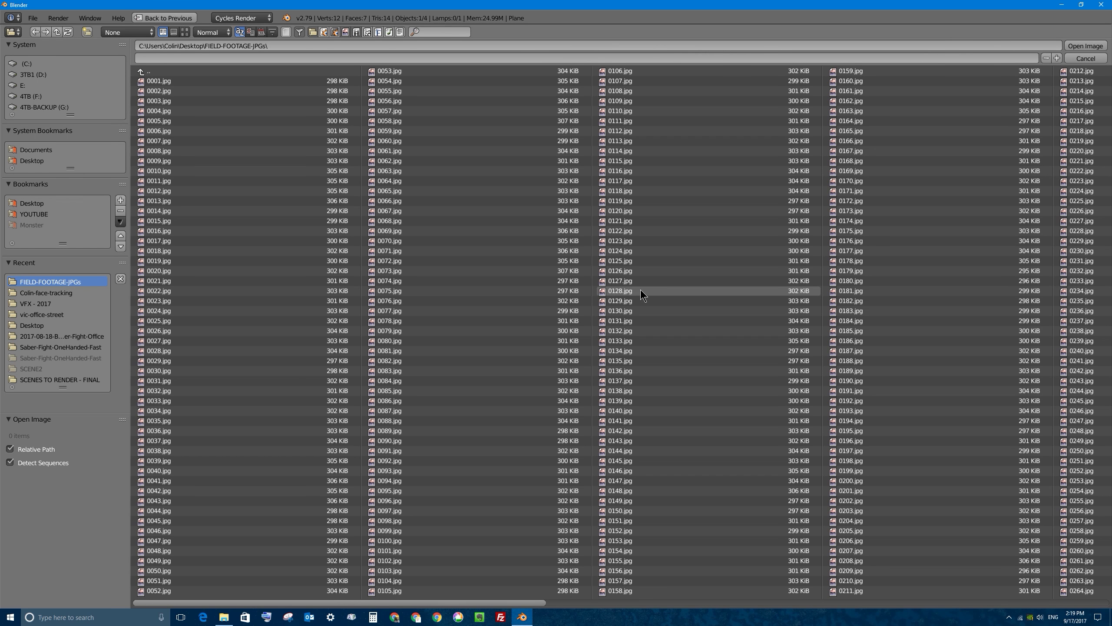
pyautogui.press('a')
pyautogui.press('a')
pyautogui.press('a')
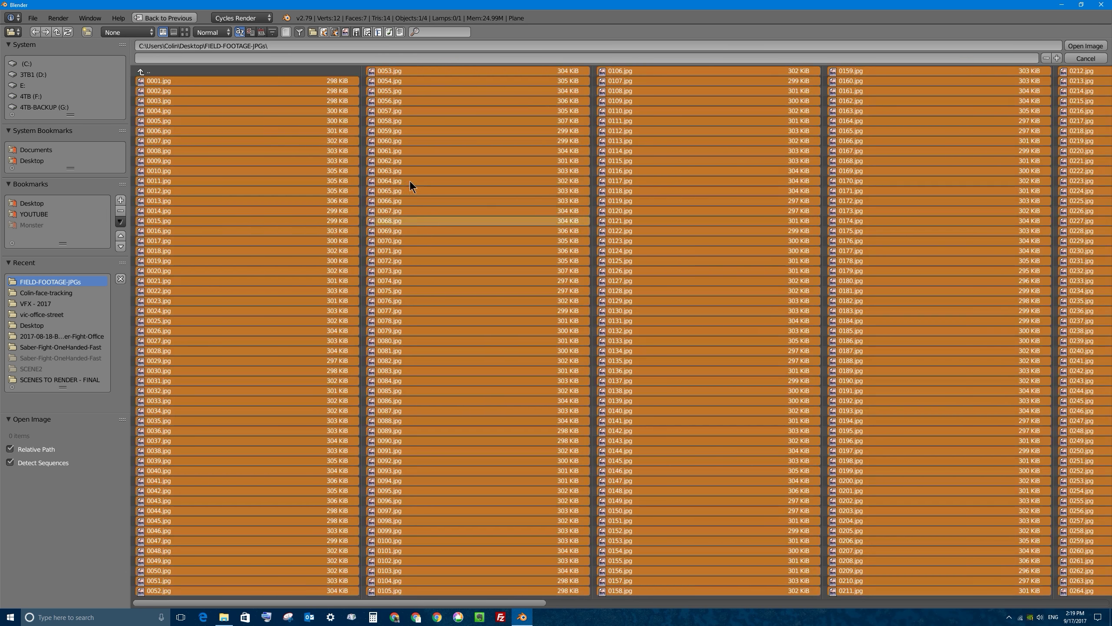
pyautogui.scroll(-10, 1017, 530)
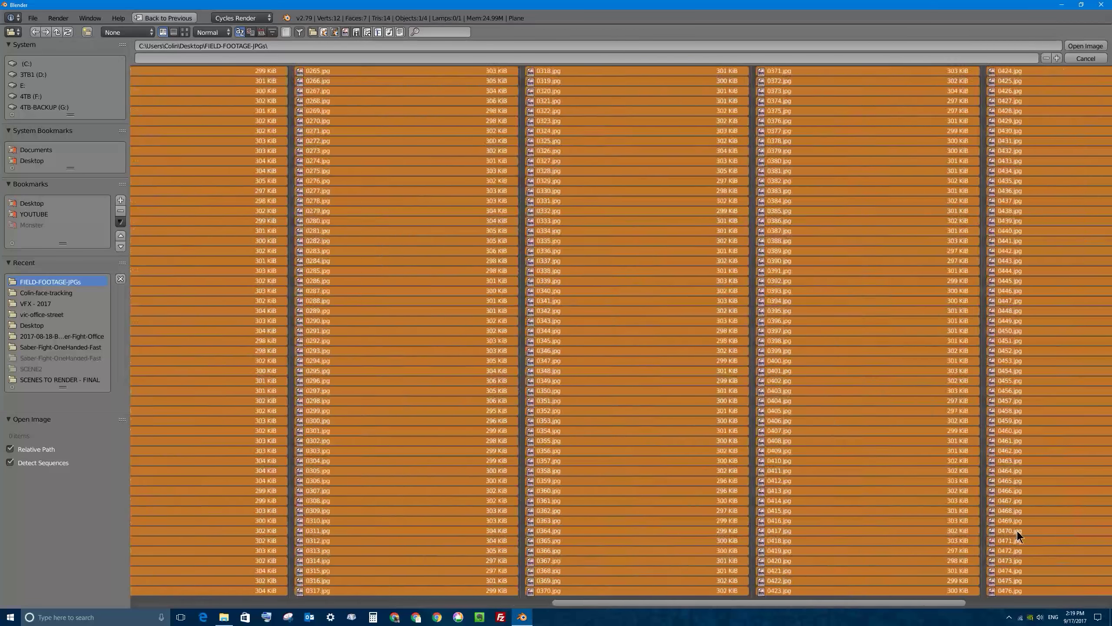
pyautogui.scroll(10, 767, 449)
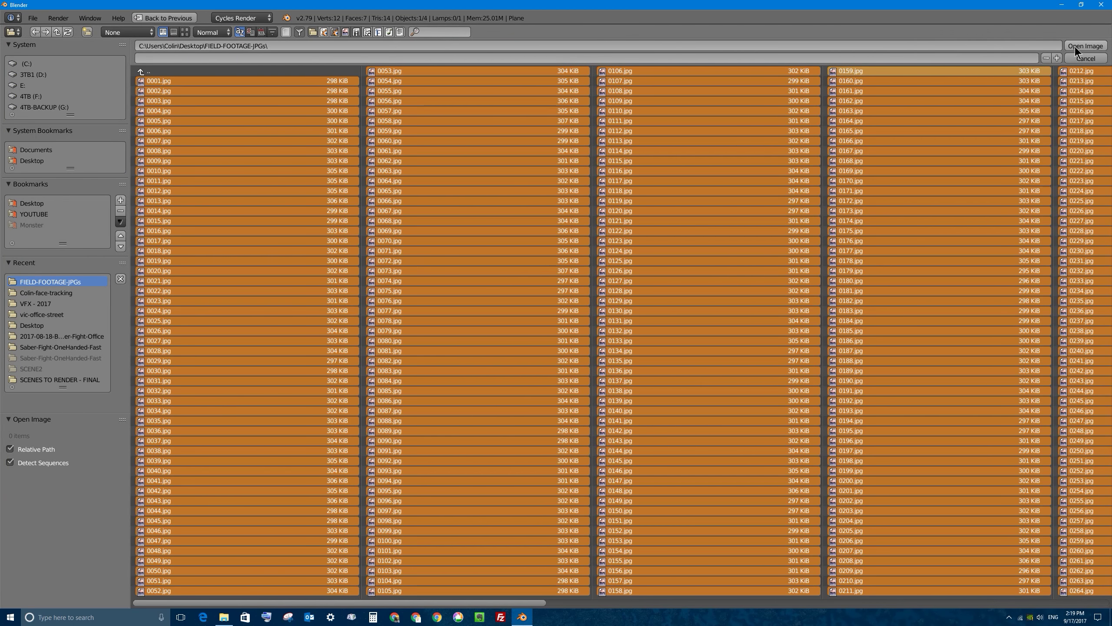
pyautogui.click(1090, 46)
pyautogui.click(1074, 46)
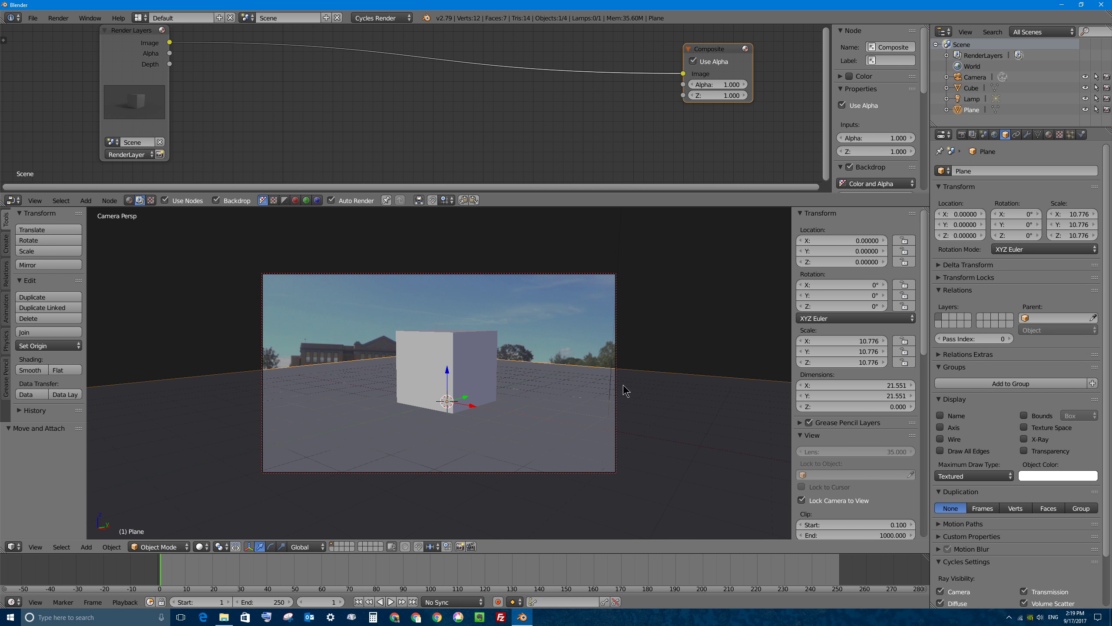
# Step: Check the background's Image Sequence source setting and compare the camera view at frames 0 and 1
pyautogui.scroll(-10, 918, 430)
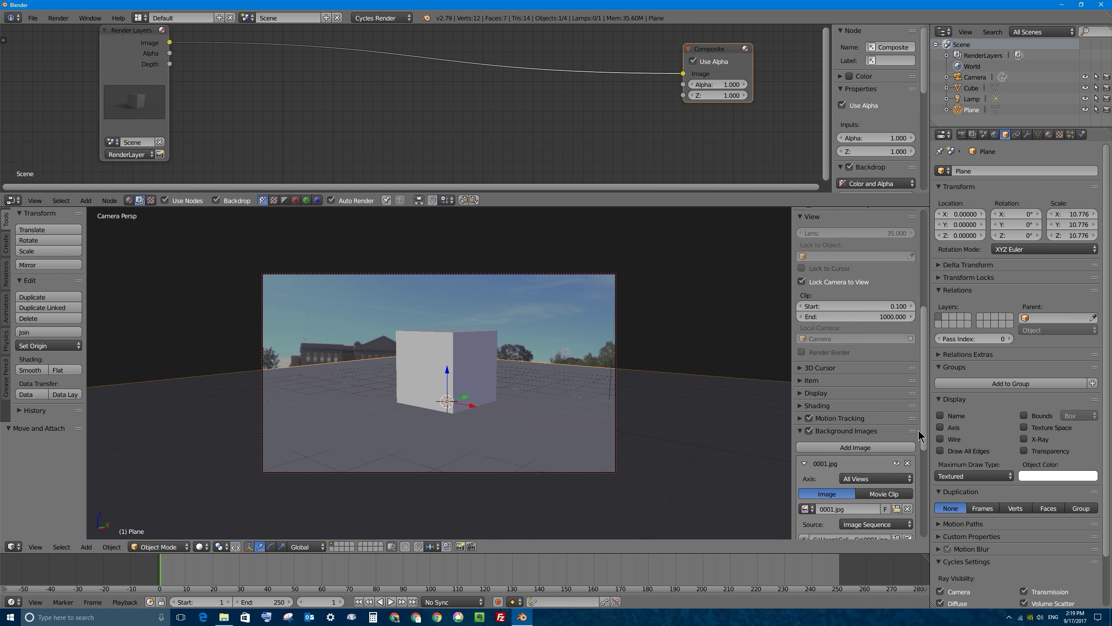
pyautogui.scroll(-8, 919, 430)
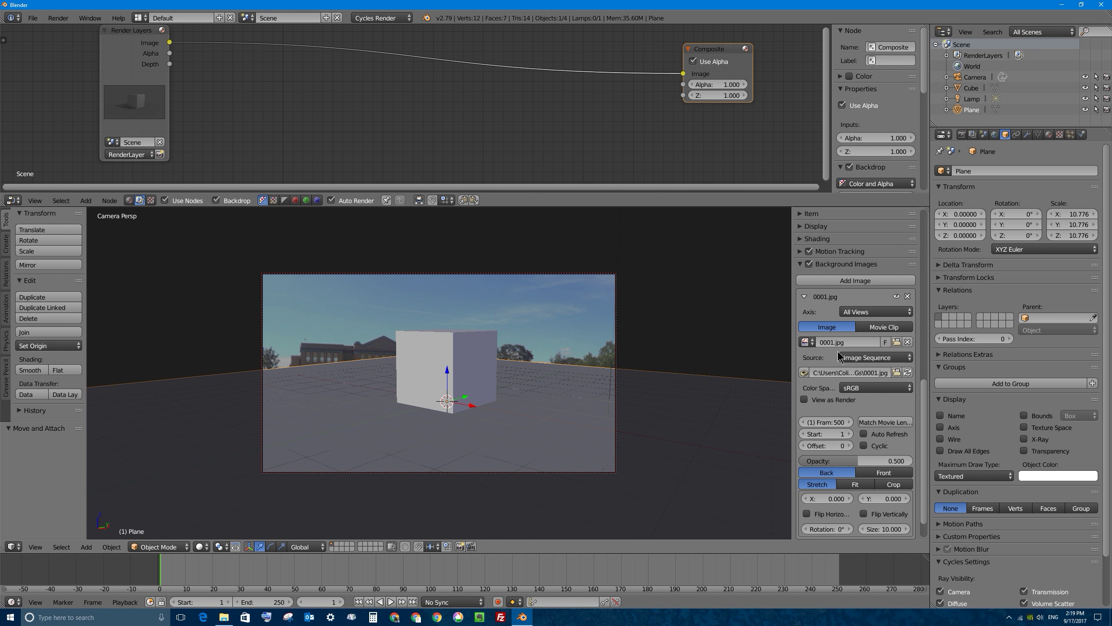
pyautogui.click(861, 358)
pyautogui.click(857, 352)
pyautogui.press('Left')
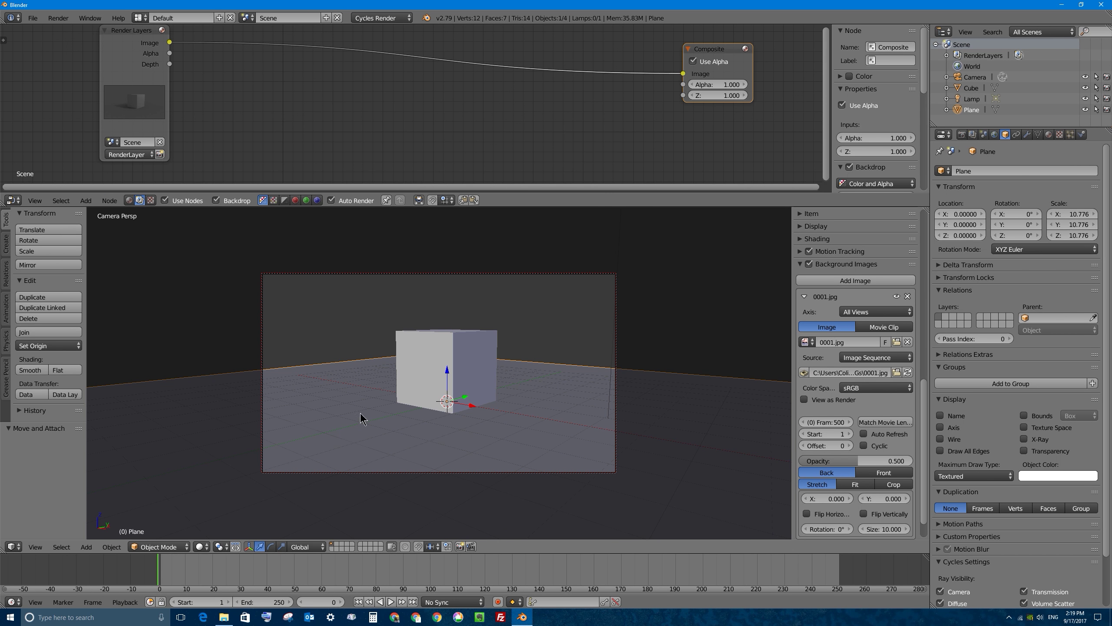
pyautogui.click(164, 570)
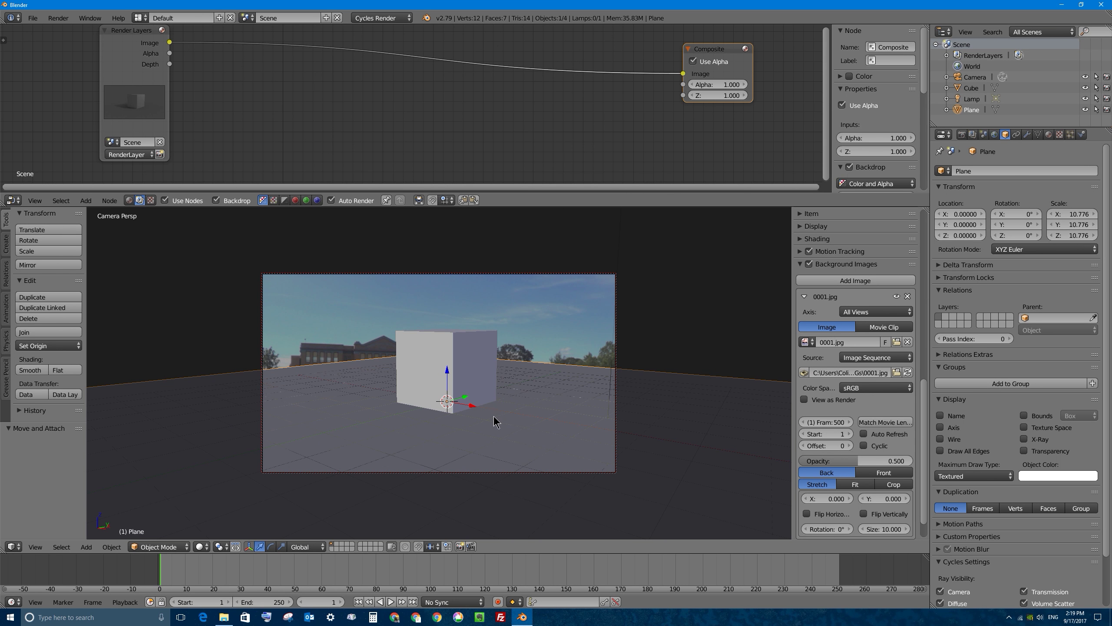
# Step: Increase the Node Editor's height and move the Render Layers node up to free space beneath it
pyautogui.moveTo(591, 206); pyautogui.dragTo(569, 295)
pyautogui.scroll(-2, 378, 180)
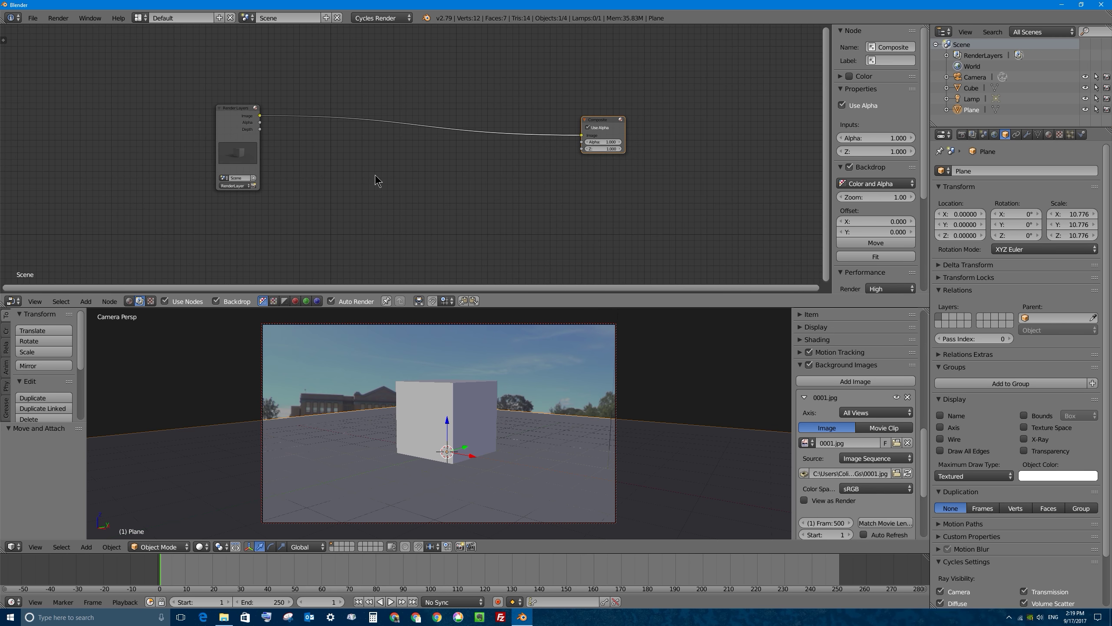
pyautogui.scroll(1, 377, 181)
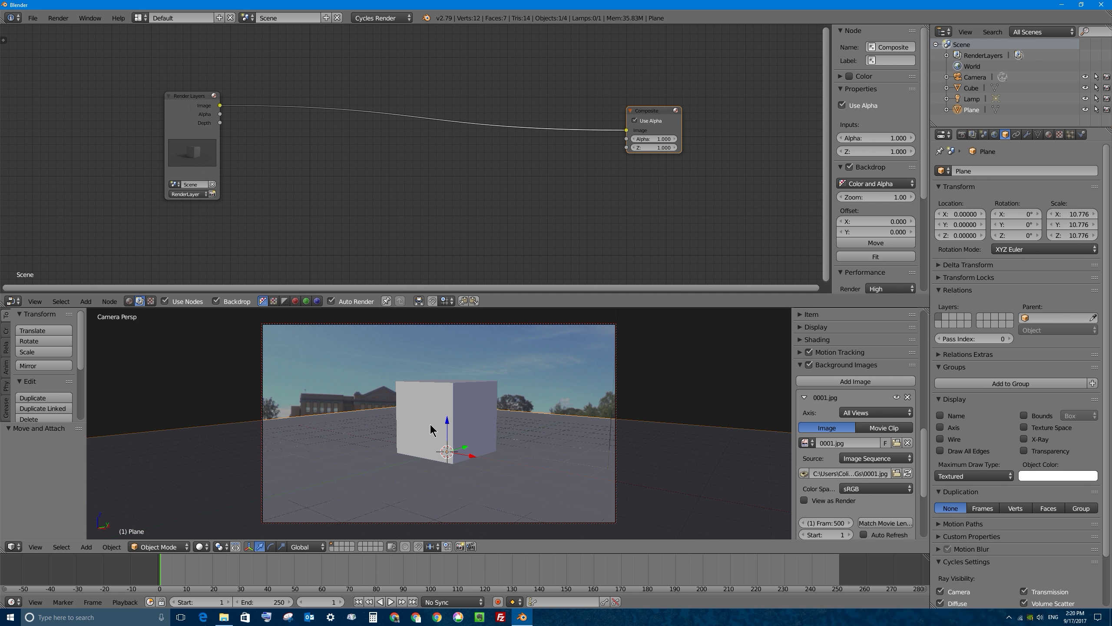
pyautogui.moveTo(188, 96); pyautogui.dragTo(191, 61)
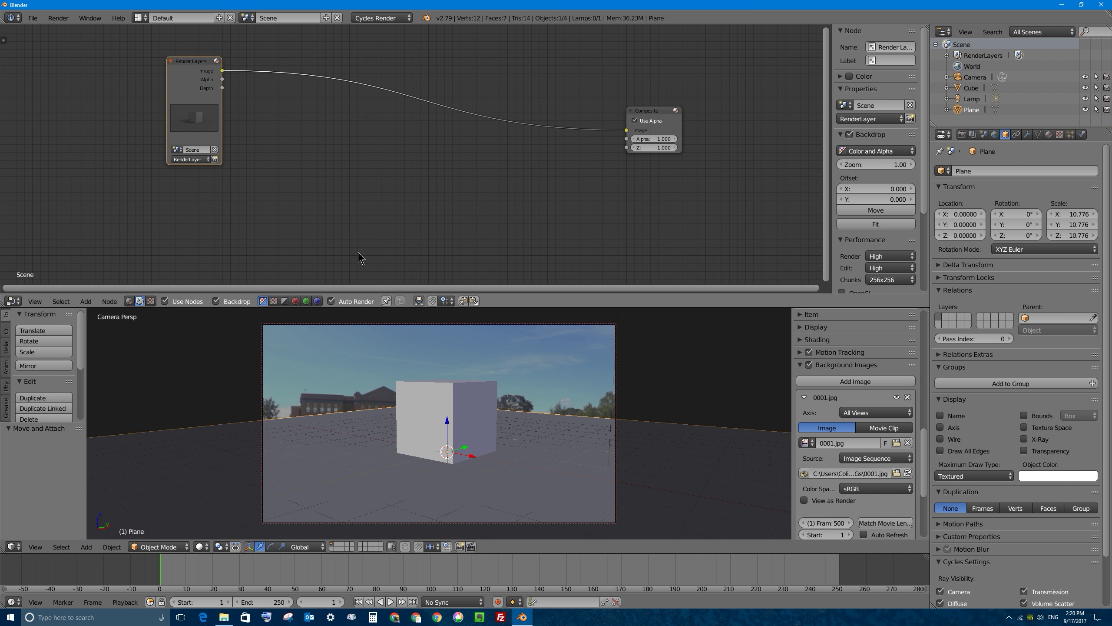
# Step: Add an Image input node below Render Layers and assign the loaded 0001.jpg sequence to it
pyautogui.hotkey('shift', 'a')
pyautogui.hotkey('shift', 'a')
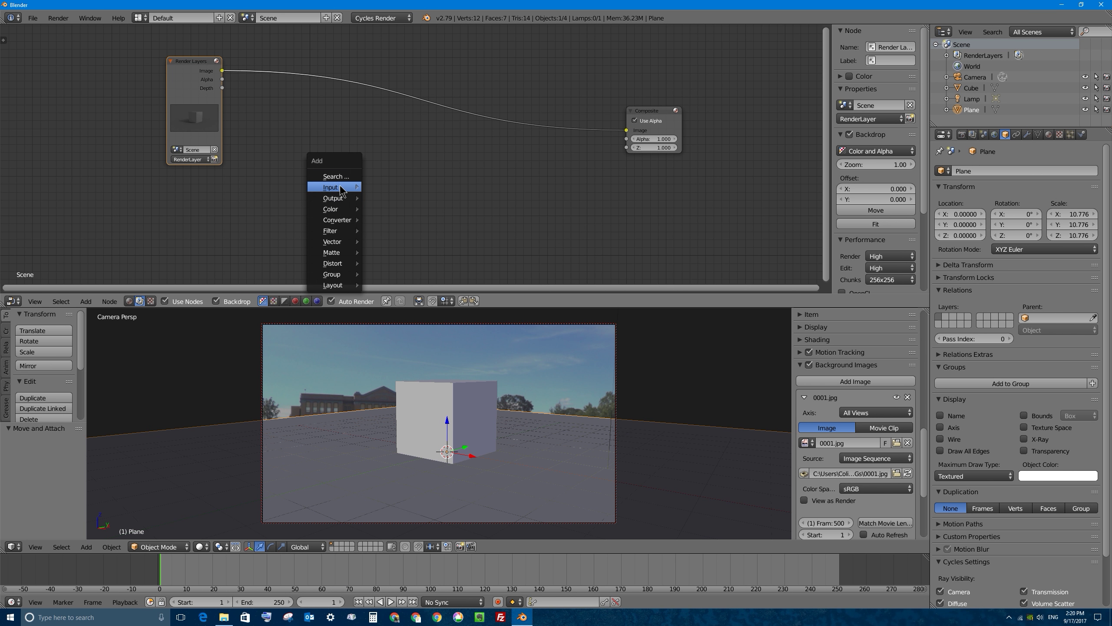
pyautogui.moveTo(339, 189)
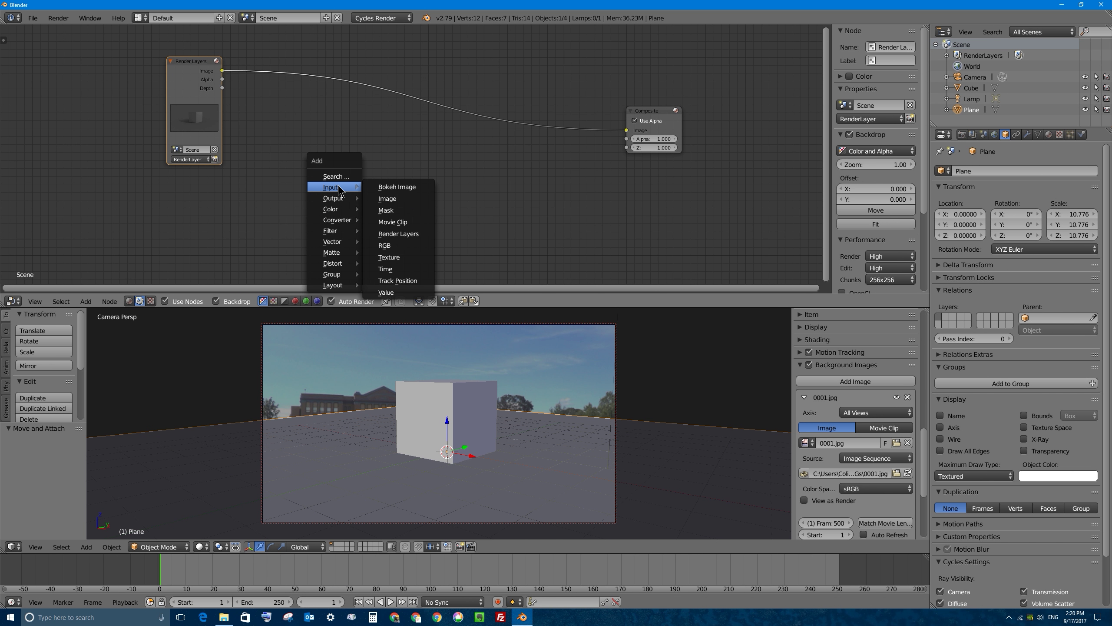
pyautogui.click(398, 199)
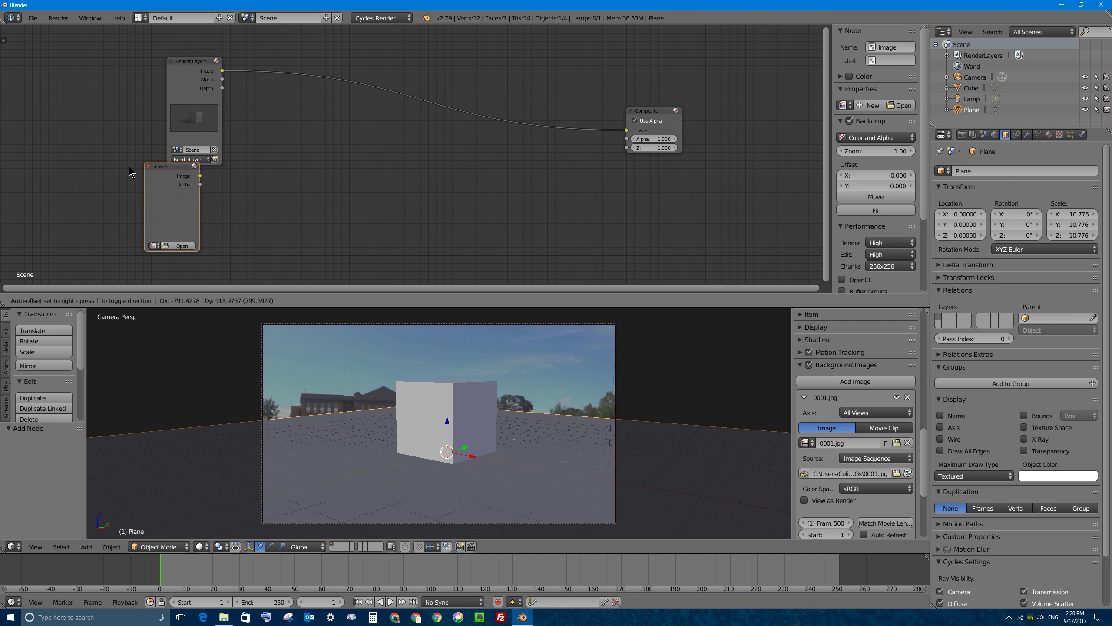
pyautogui.click(170, 176)
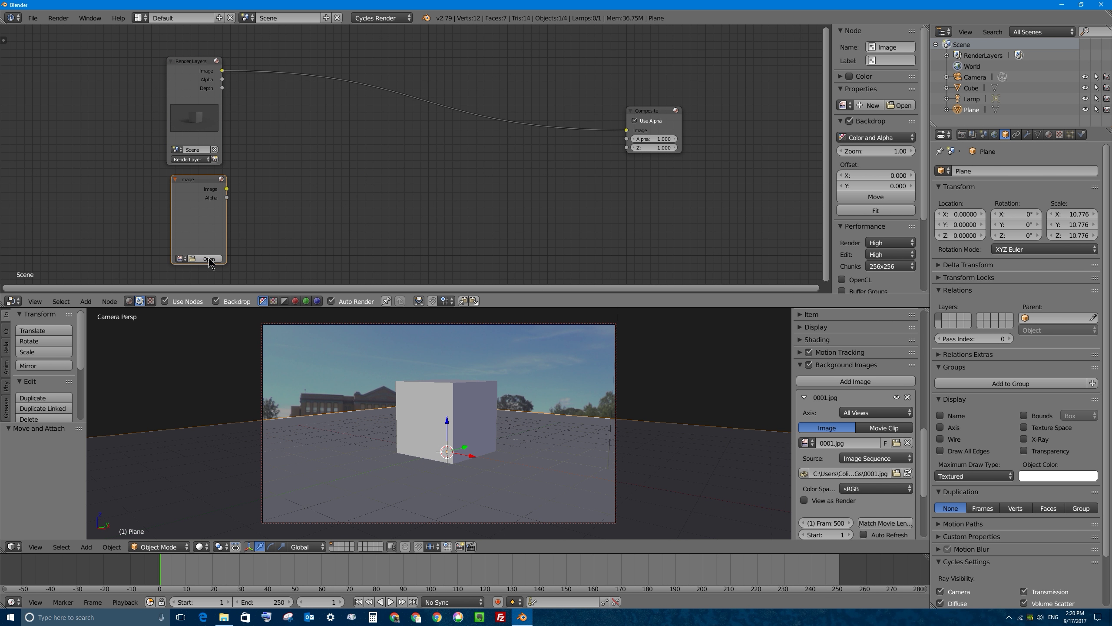
pyautogui.click(179, 258)
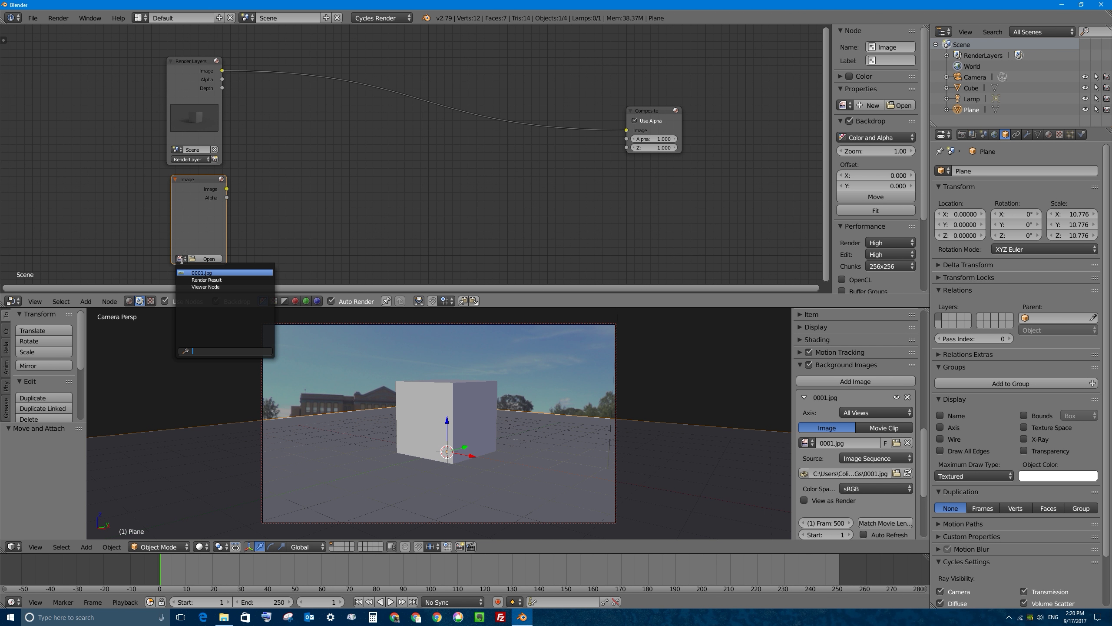
pyautogui.click(208, 272)
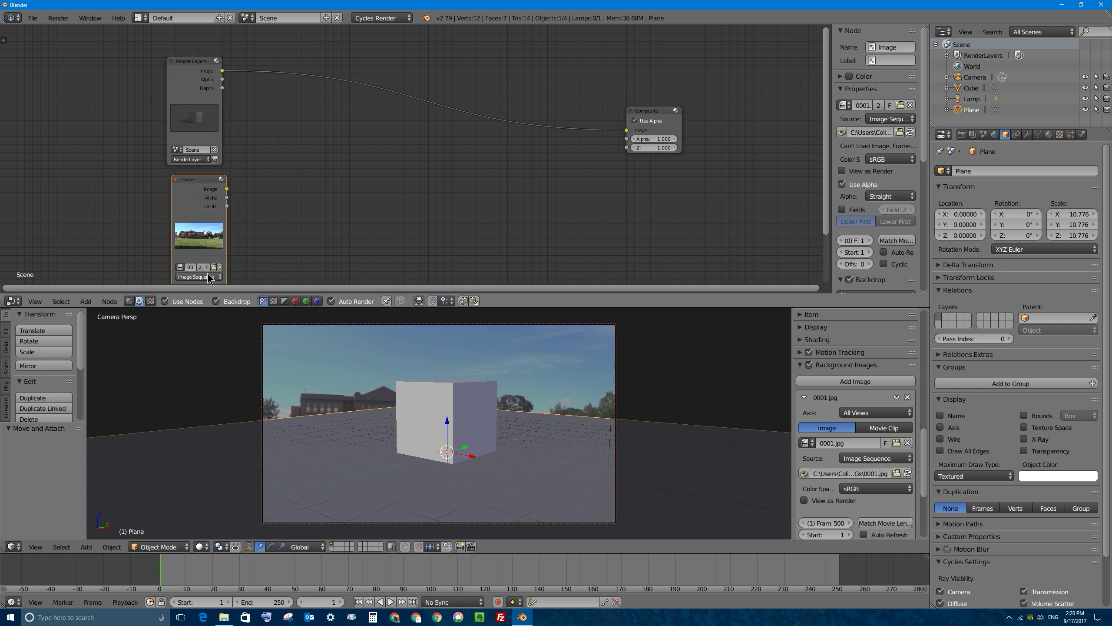
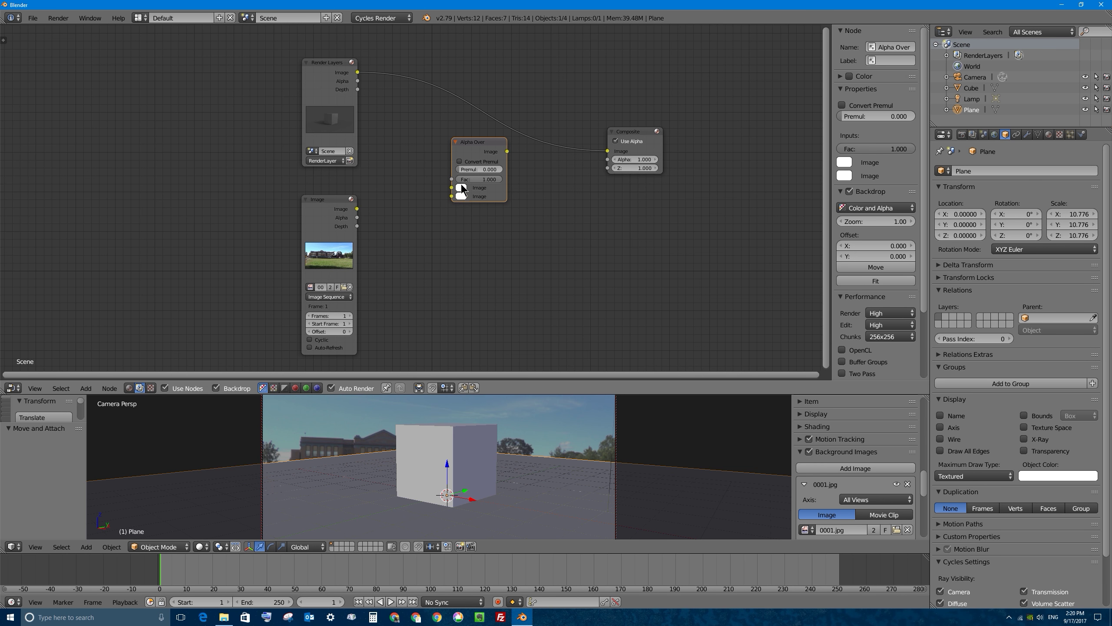
# Step: Insert Alpha Over before Composite, feeding the footage Image node into its first image input and Render Layers into its second
pyautogui.moveTo(473, 143); pyautogui.dragTo(474, 105)
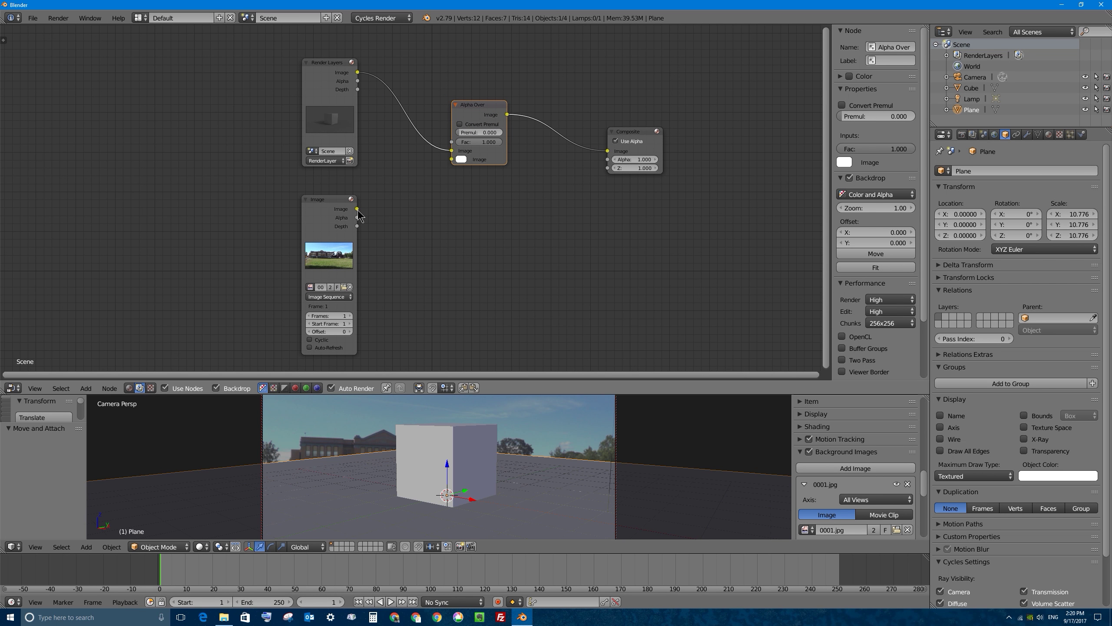
pyautogui.moveTo(358, 209); pyautogui.dragTo(456, 161)
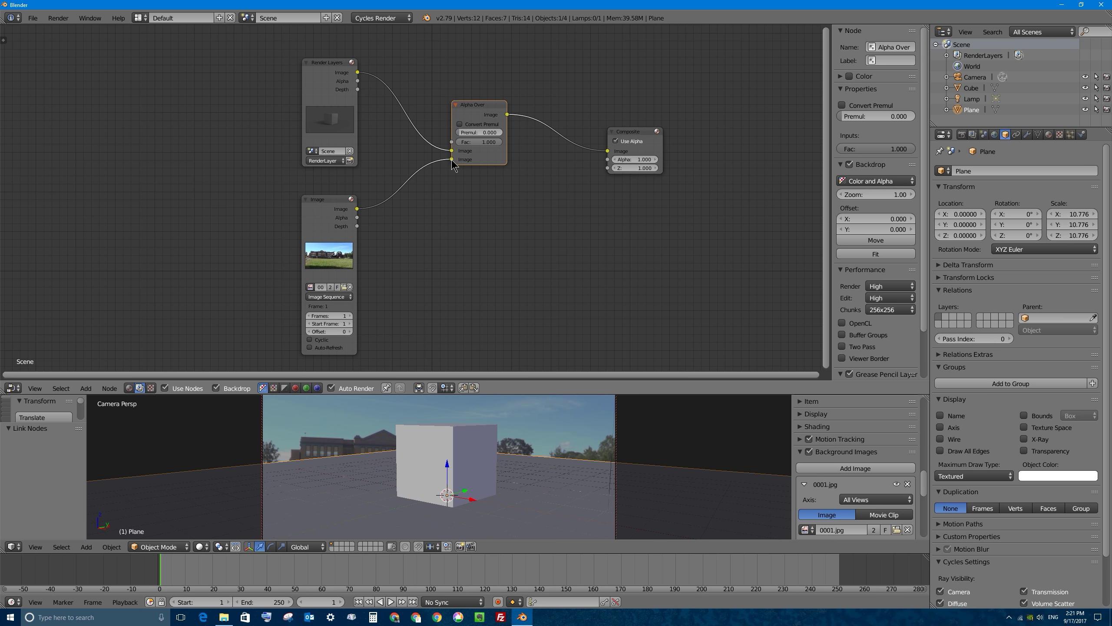
pyautogui.moveTo(452, 160); pyautogui.dragTo(455, 154)
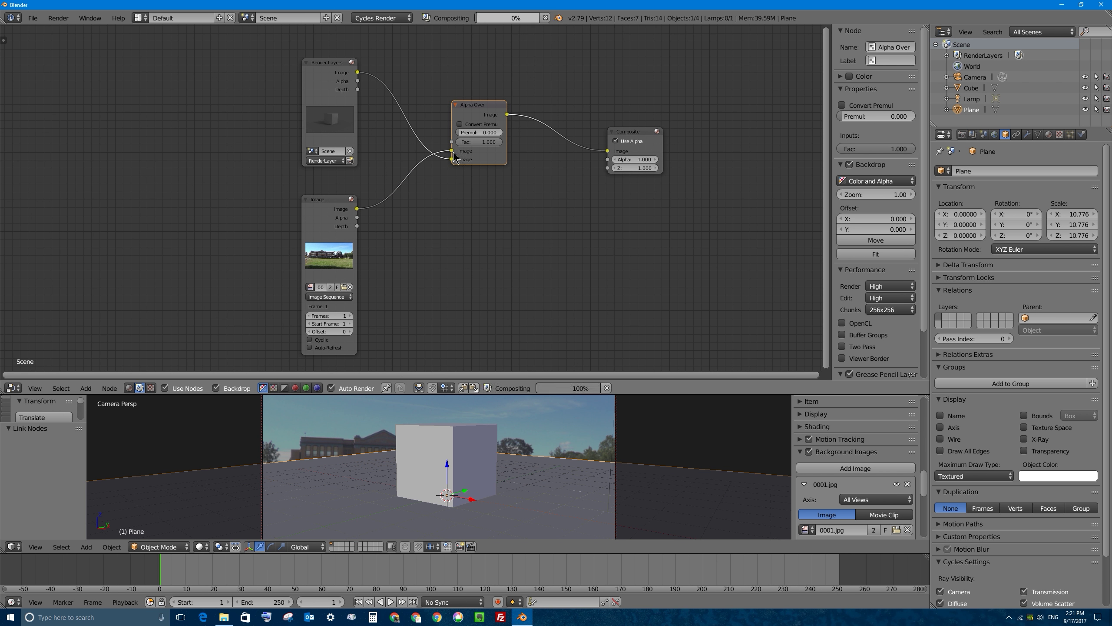
pyautogui.moveTo(316, 101); pyautogui.dragTo(320, 107)
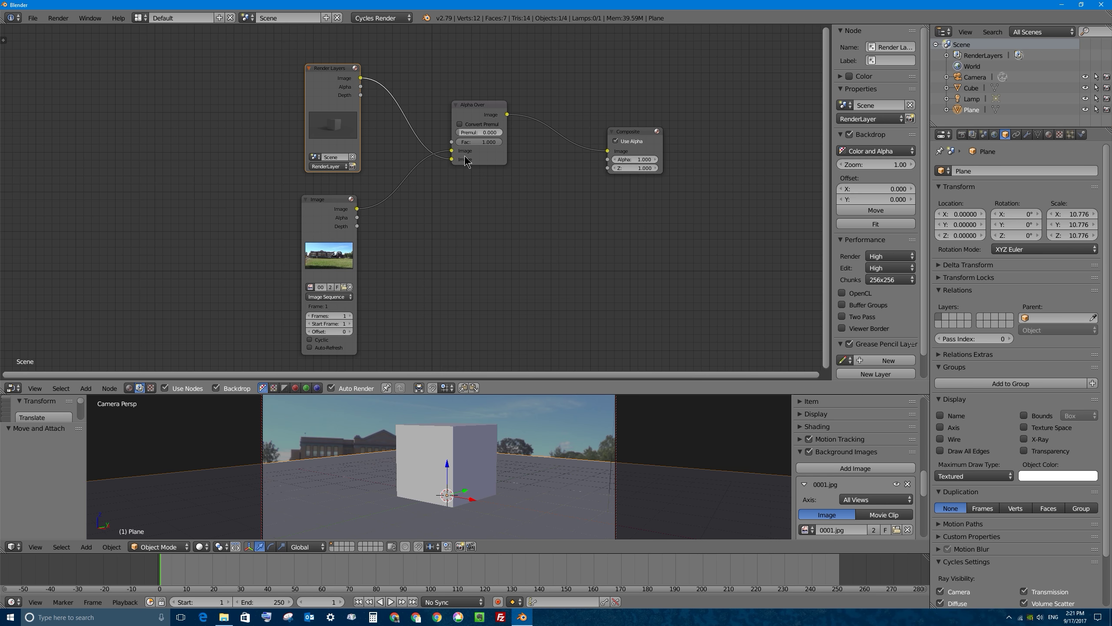
# Step: Enable Convert Premul on the Alpha Over node and reduce the Node Editor's height to enlarge the 3D viewport
pyautogui.scroll(5, 412, 199)
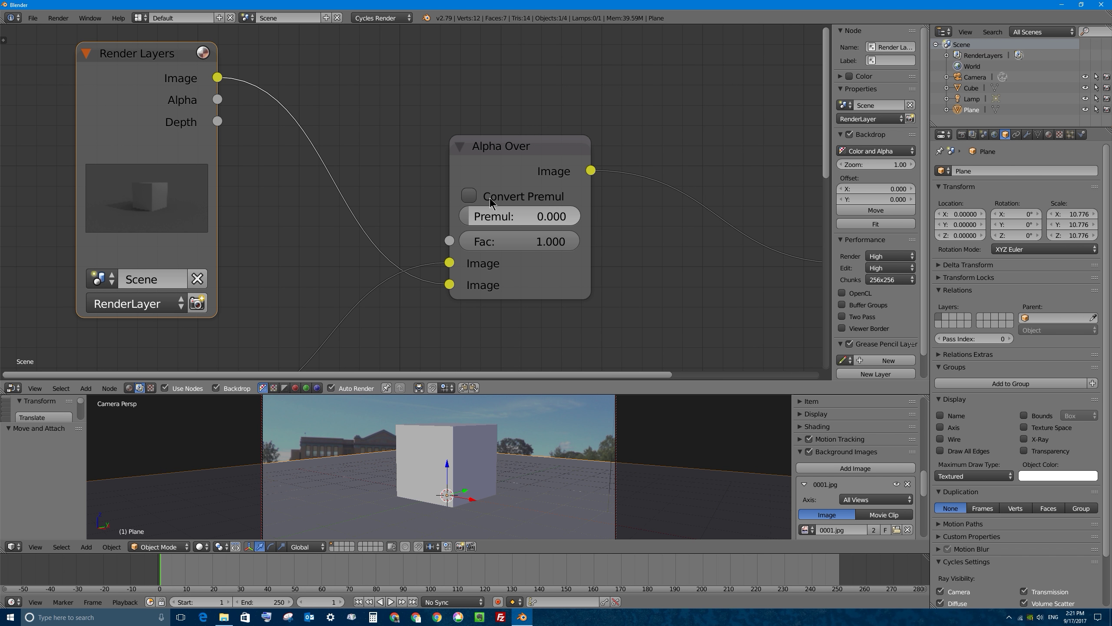
pyautogui.click(468, 196)
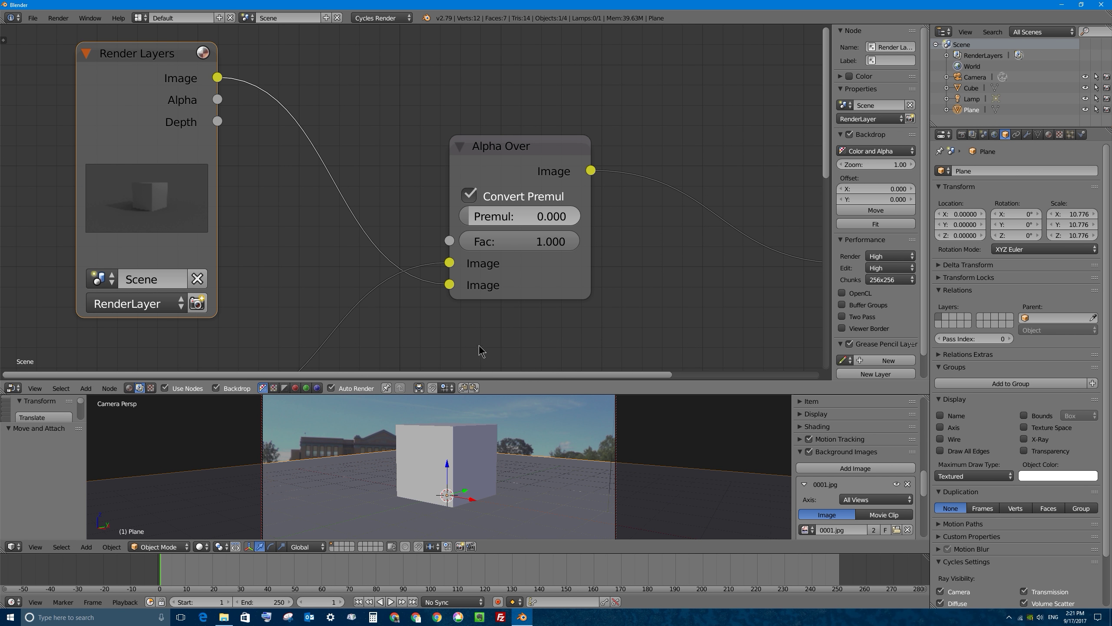
pyautogui.scroll(-3, 575, 237)
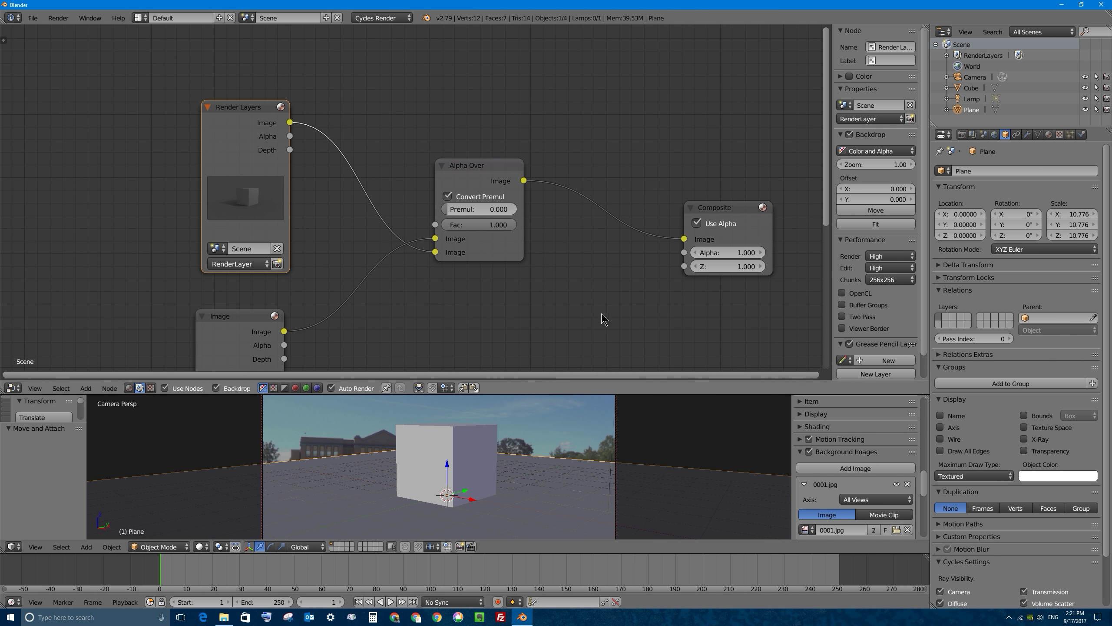
pyautogui.moveTo(602, 395); pyautogui.dragTo(565, 310)
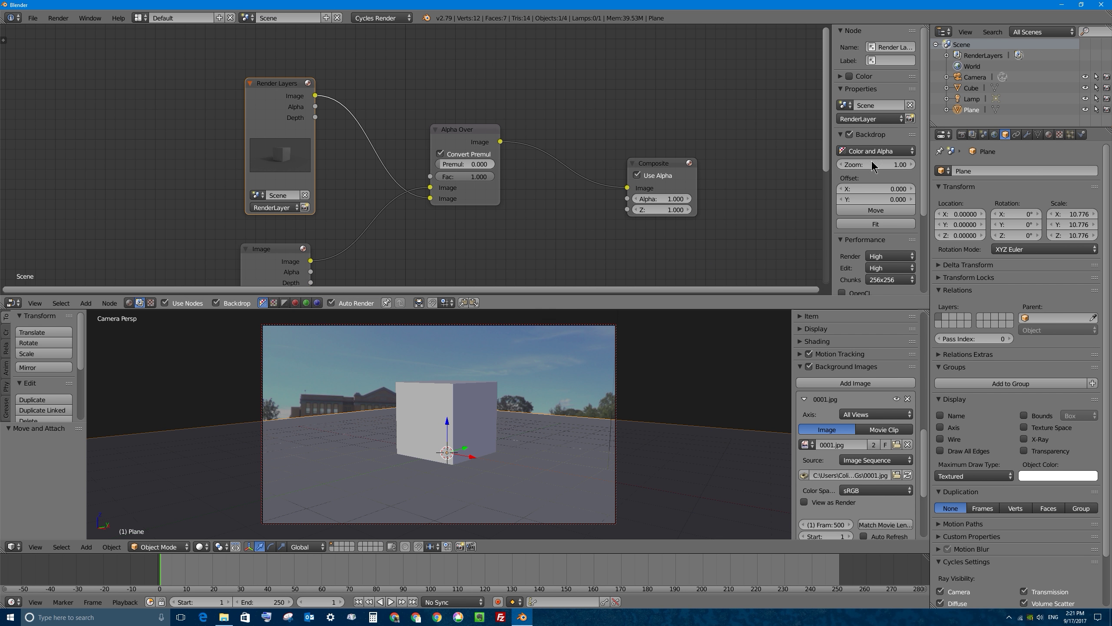
# Step: Render frame 1 to check the composite and return to the node layout
pyautogui.click(962, 135)
pyautogui.click(955, 184)
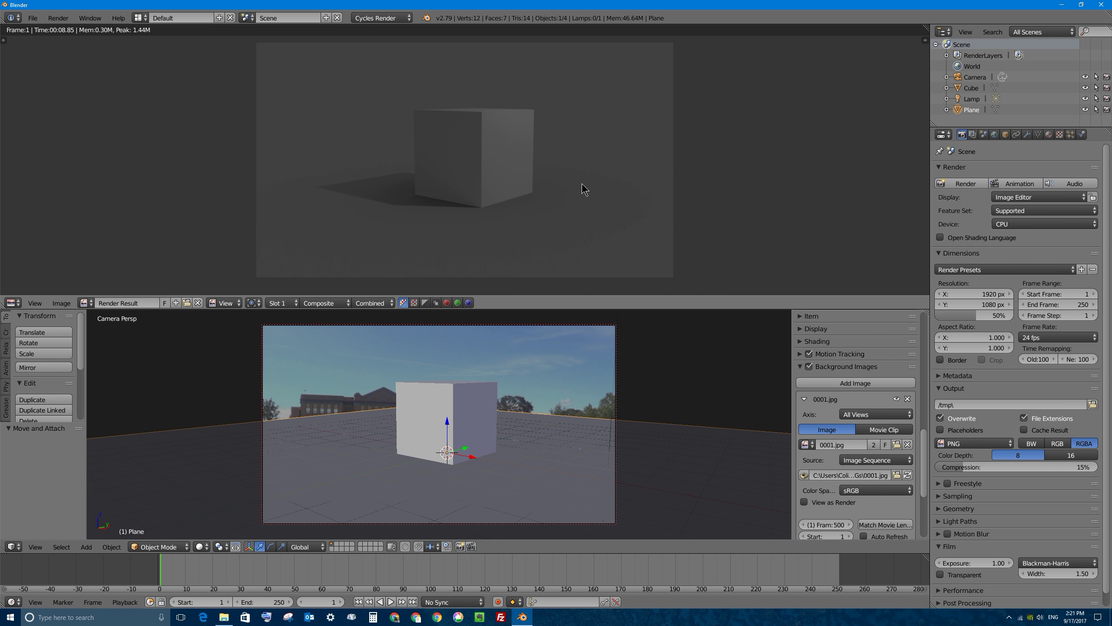
pyautogui.press('Escape')
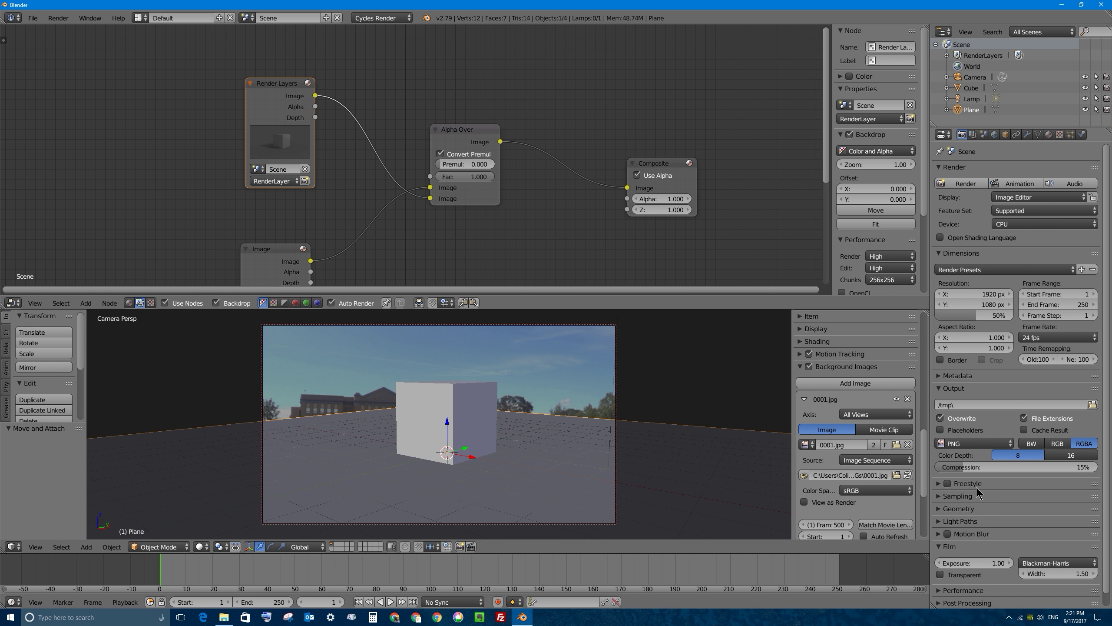
# Step: Enable Transparent film in the render settings and shift the Alpha Over node slightly
pyautogui.scroll(-1, 978, 522)
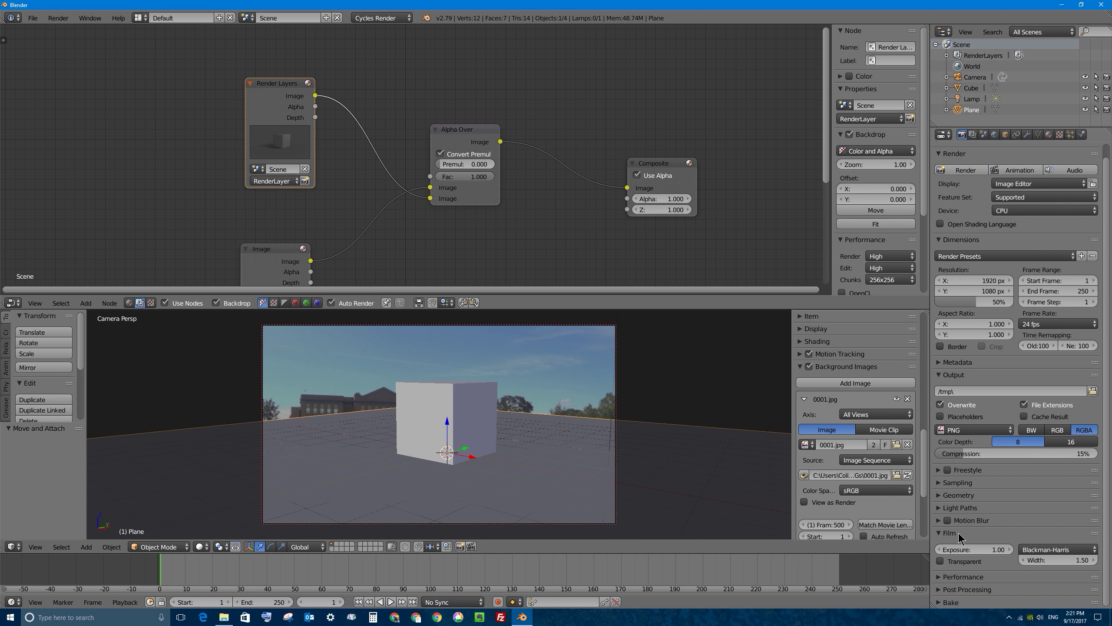
pyautogui.click(941, 562)
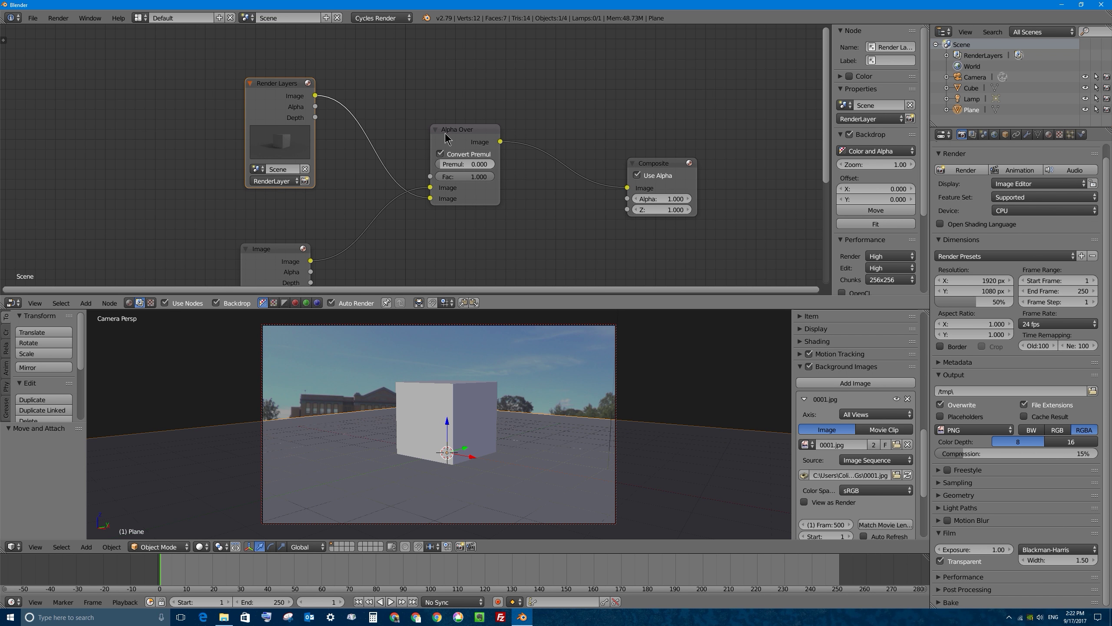
pyautogui.moveTo(447, 140); pyautogui.dragTo(468, 146)
pyautogui.scroll(-2, 265, 252)
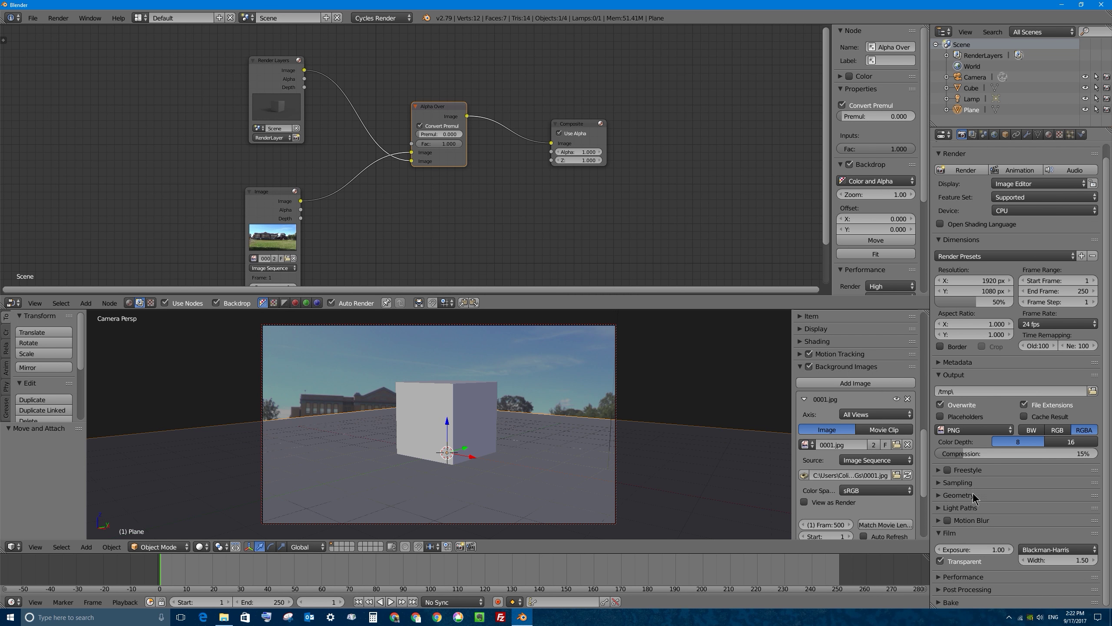
# Step: Render frame 1 to check the transparent-film composite, return to the node layout, and set the render resolution percentage to 100%
pyautogui.click(963, 170)
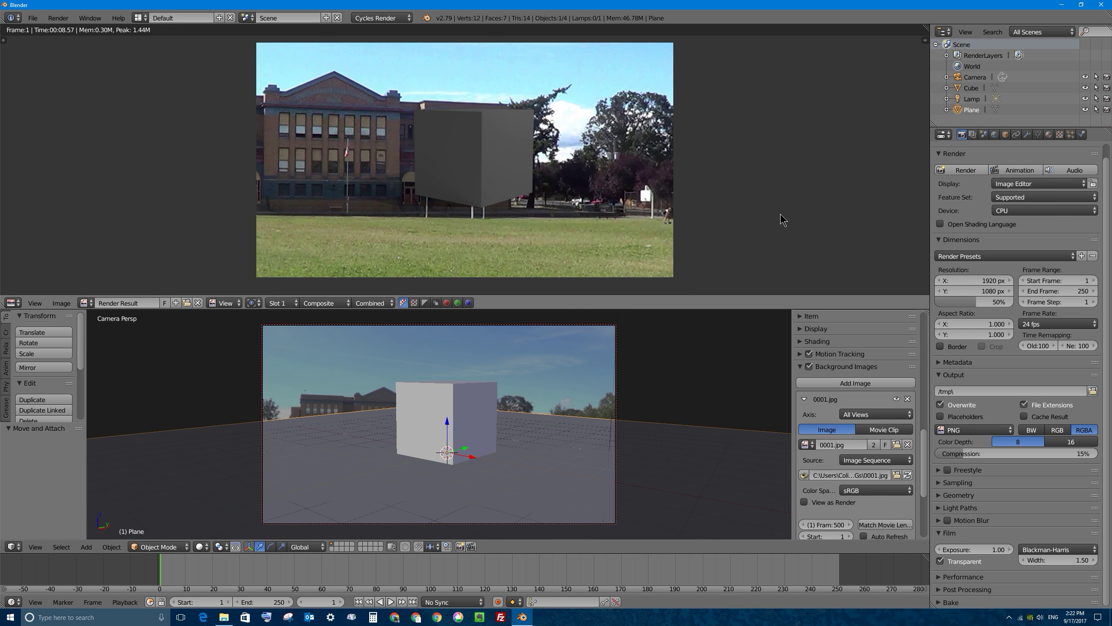
pyautogui.hotkey('shift', 'F3')
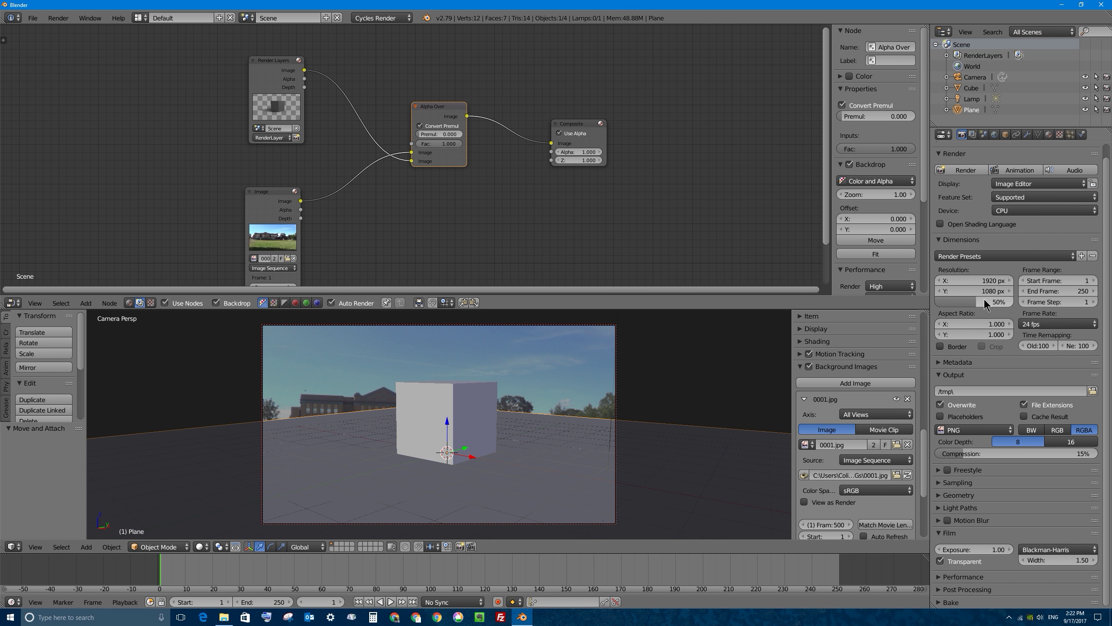
pyautogui.moveTo(983, 299); pyautogui.dragTo(1020, 300)
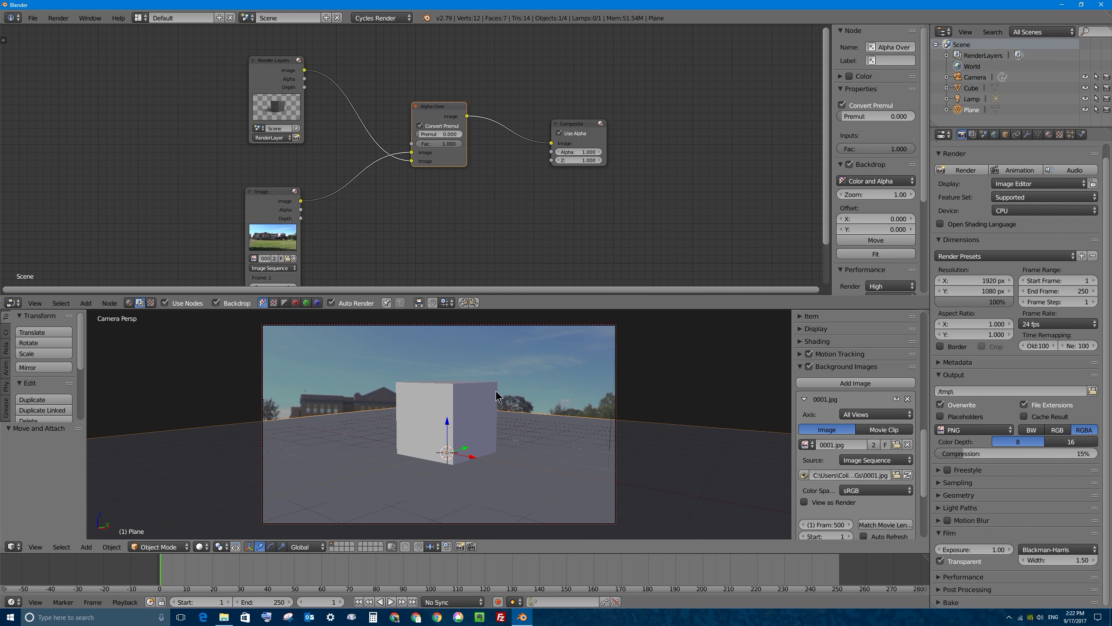
# Step: Orbit and pull back the view-locked camera until the ground plane and a much smaller cube sit over the field before the building
pyautogui.moveTo(494, 464); pyautogui.dragTo(673, 417, button='middle')
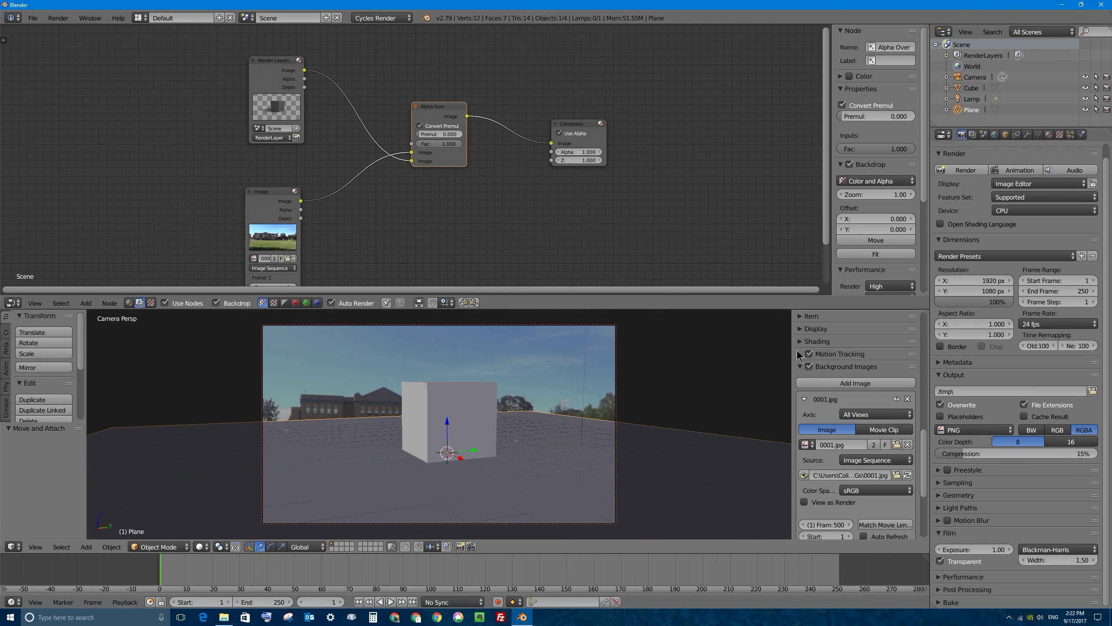
pyautogui.scroll(9, 797, 354)
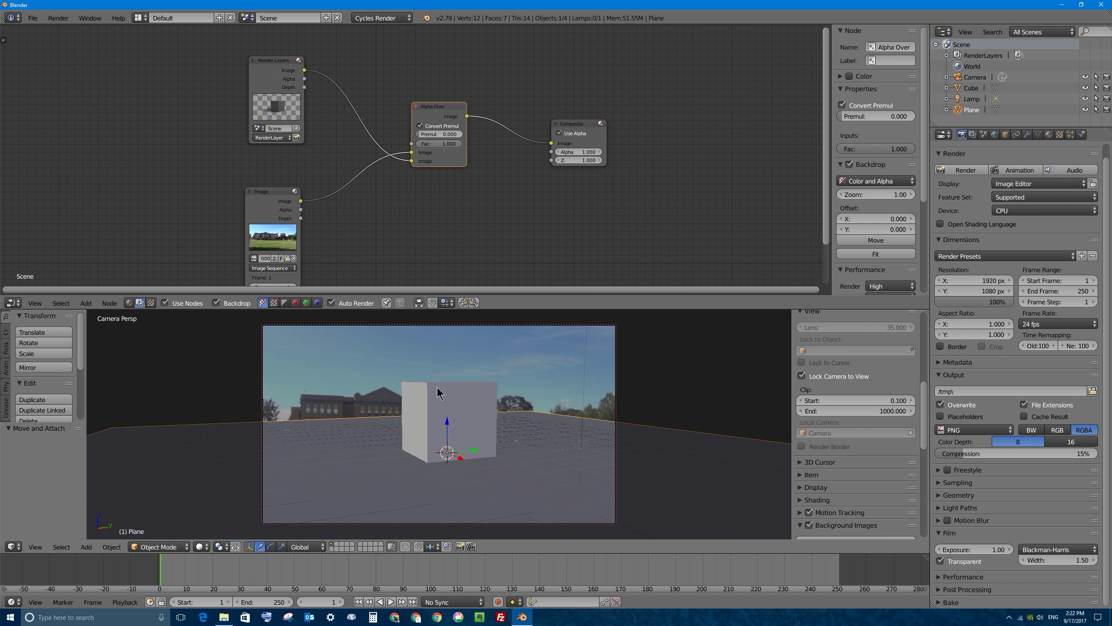
pyautogui.moveTo(437, 391); pyautogui.dragTo(554, 432, button='middle')
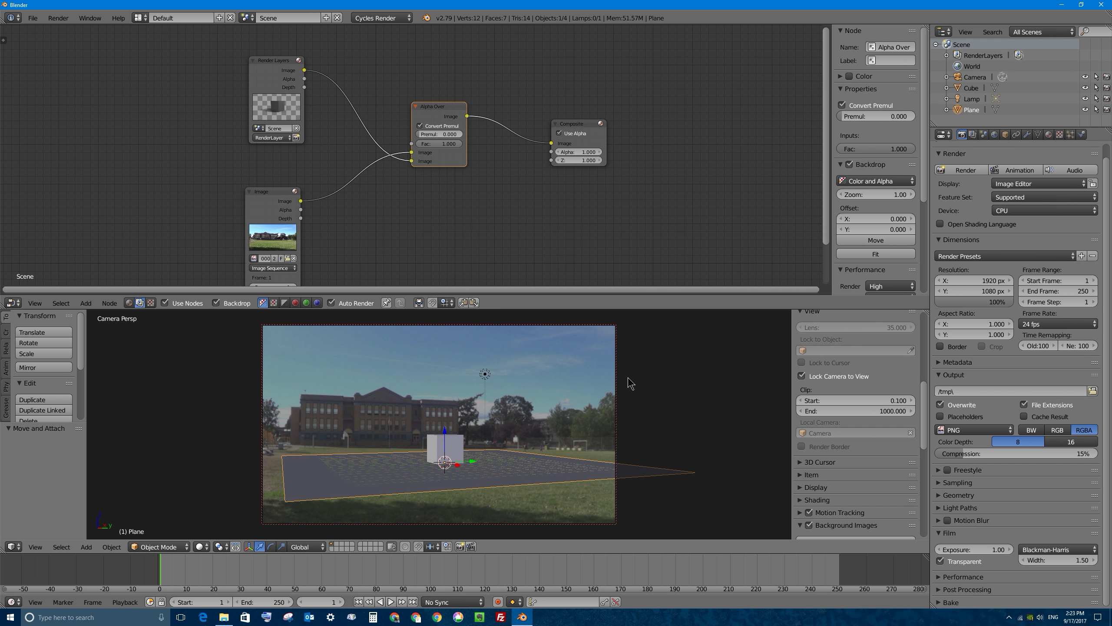
# Step: Select the camera and rotate it by about -1.39° and another -1° to align the ground plane with the field
pyautogui.rightClick(575, 331)
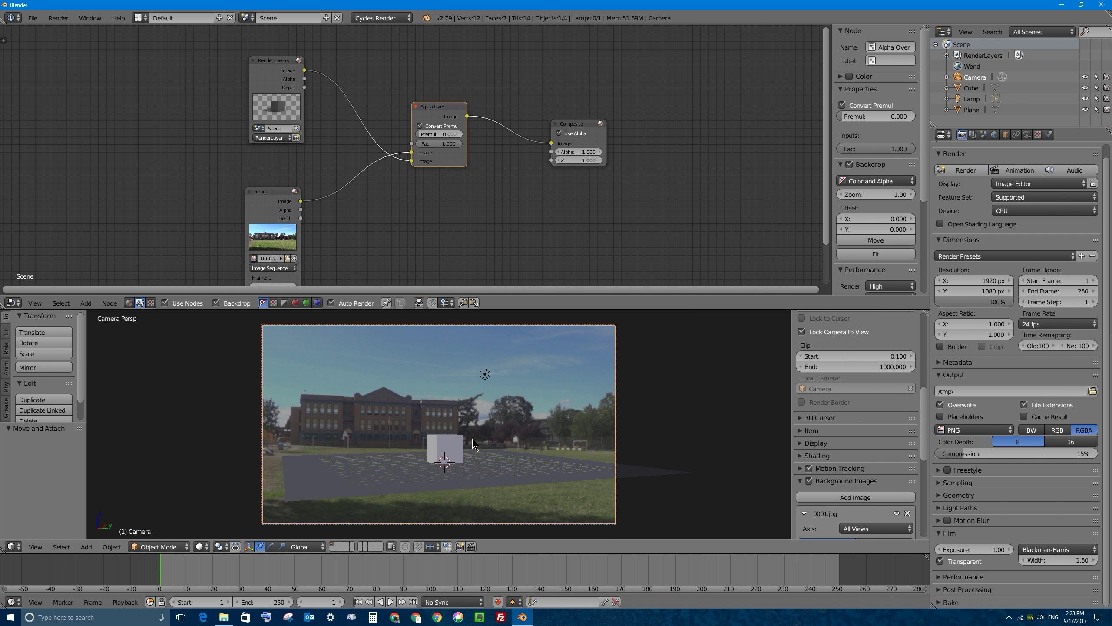
pyautogui.press('r')
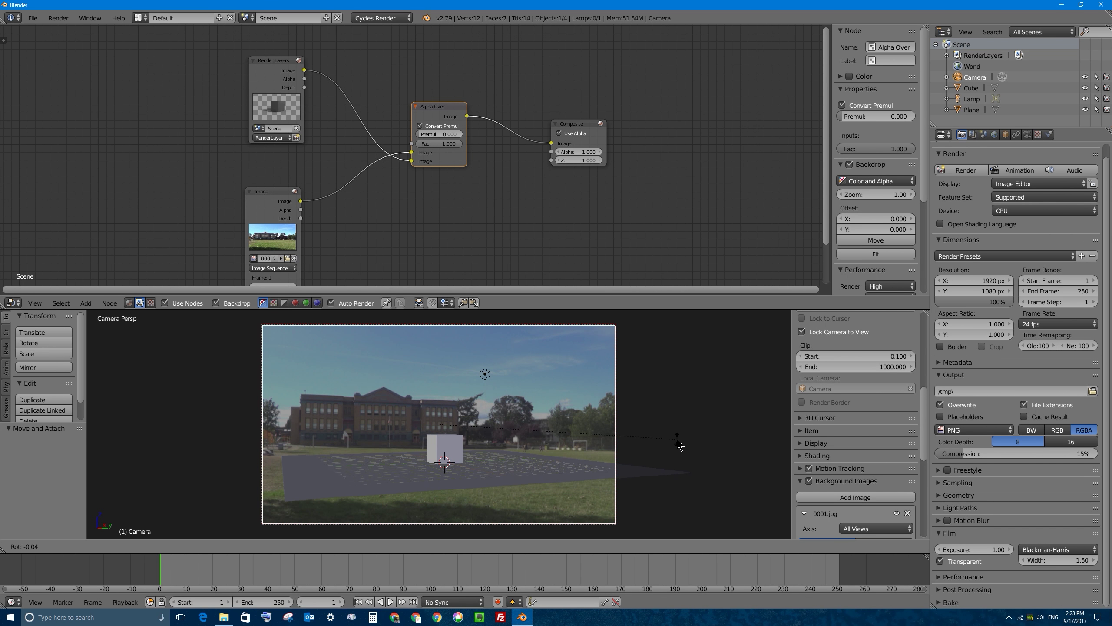
pyautogui.click(677, 436)
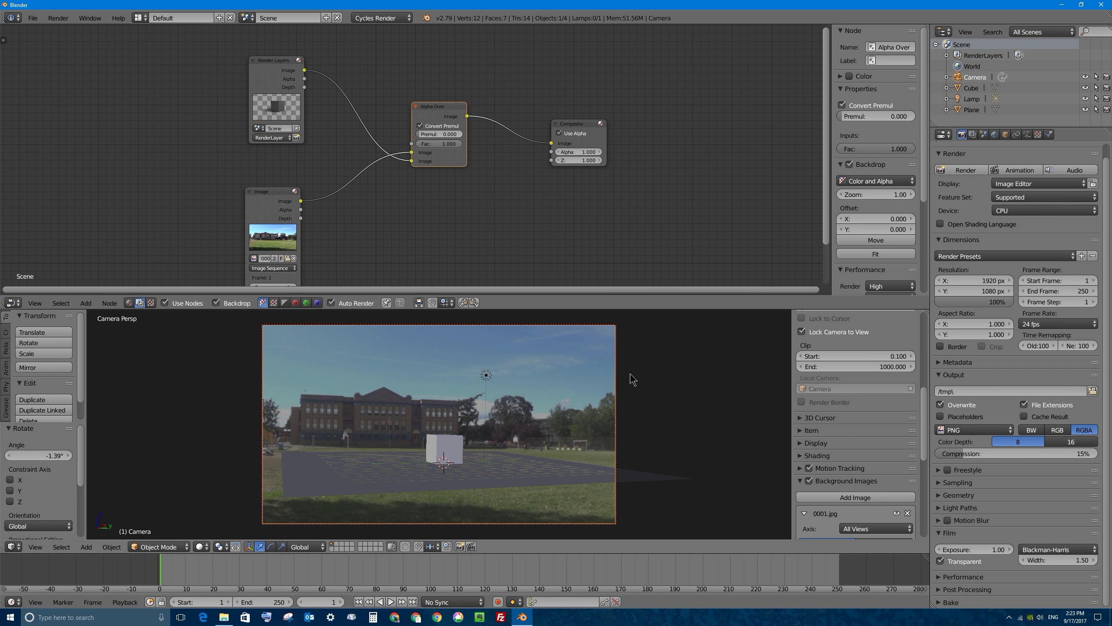
pyautogui.press('r')
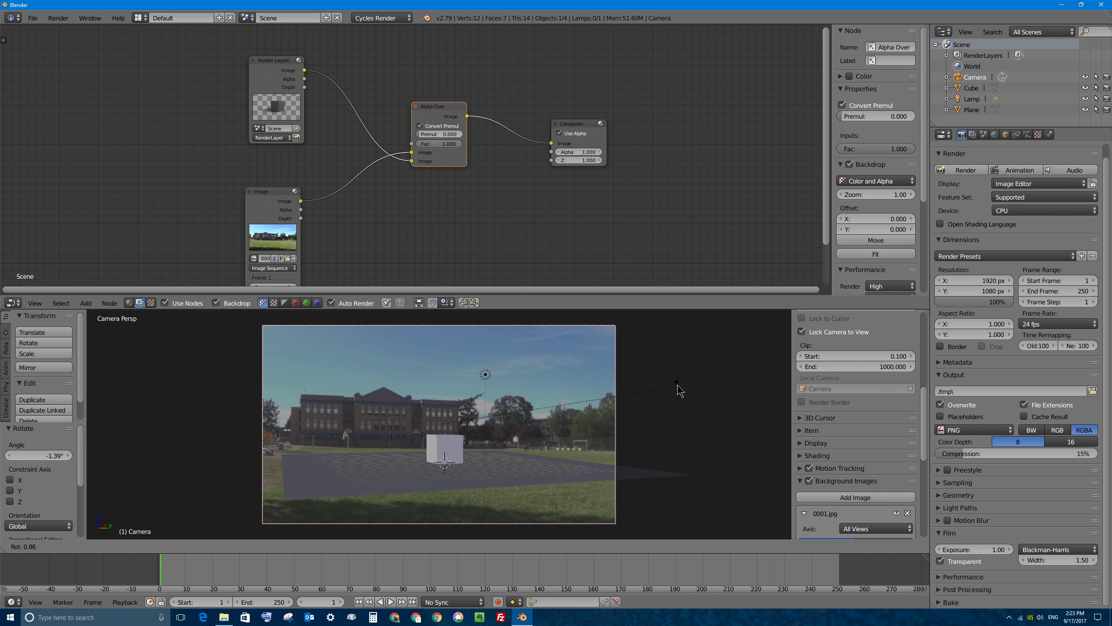
pyautogui.click(680, 381)
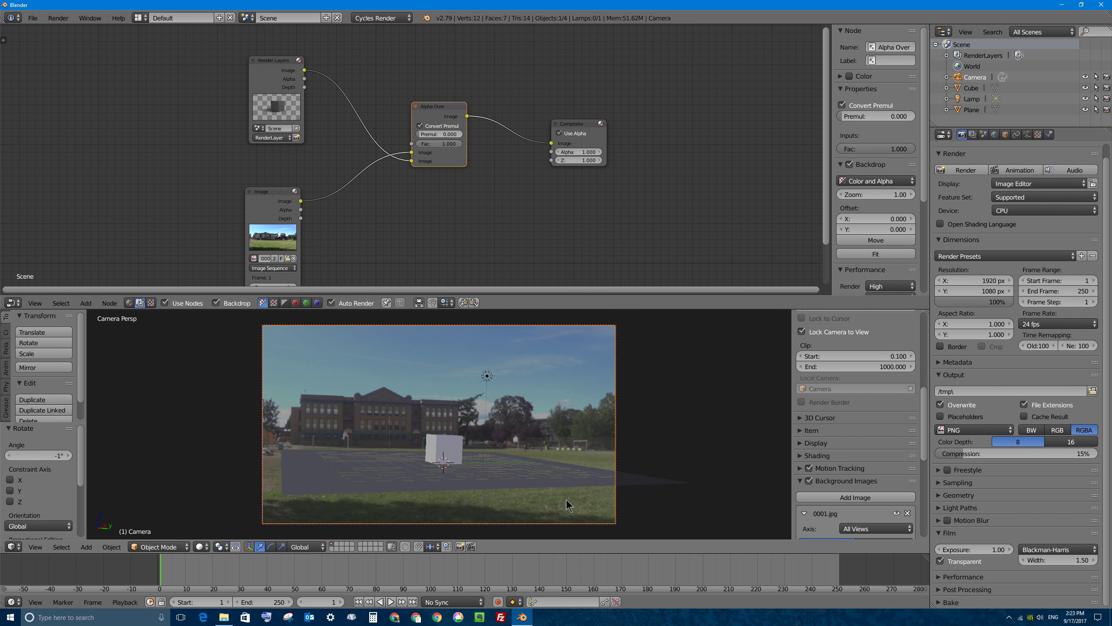
# Step: Refine the camera alignment with the field, rotating the camera 0.234° and panning its framing slightly
pyautogui.rightClick(543, 449)
pyautogui.scroll(3, 535, 375)
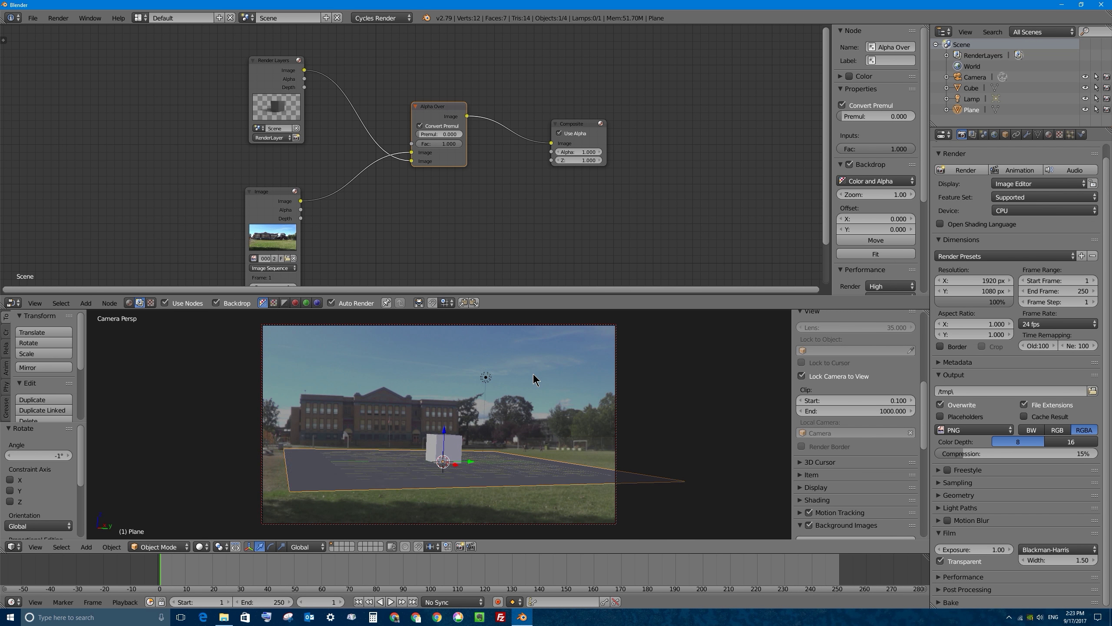
pyautogui.rightClick(615, 365)
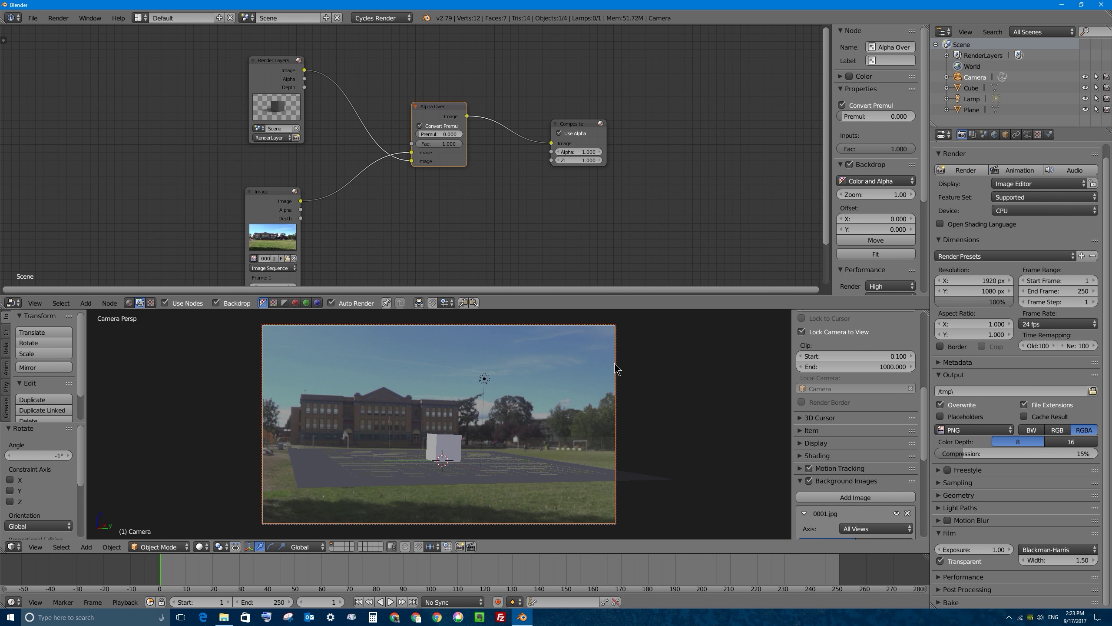
pyautogui.press('r')
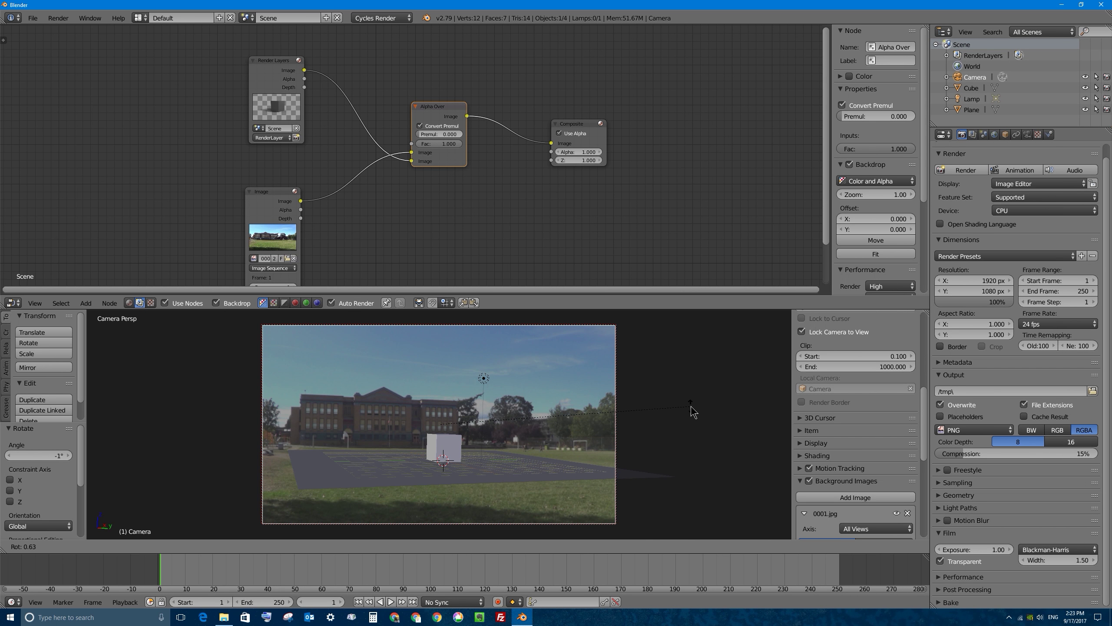
pyautogui.click(691, 406)
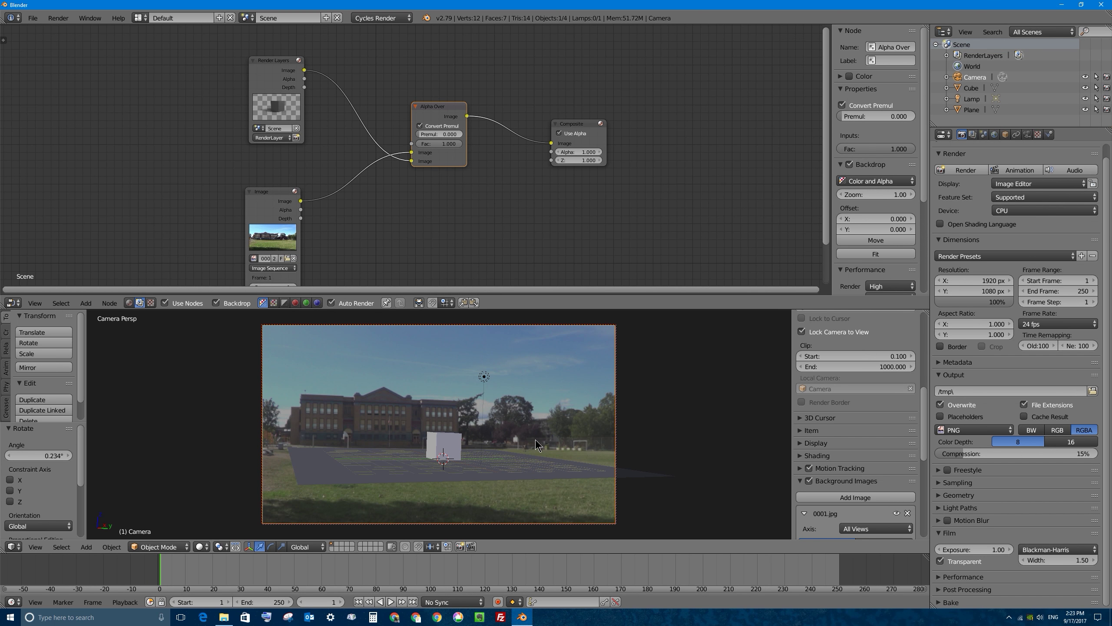
pyautogui.keyDown('shift'); pyautogui.moveTo(536, 440); pyautogui.dragTo(536, 442, button='middle'); pyautogui.keyUp('shift')
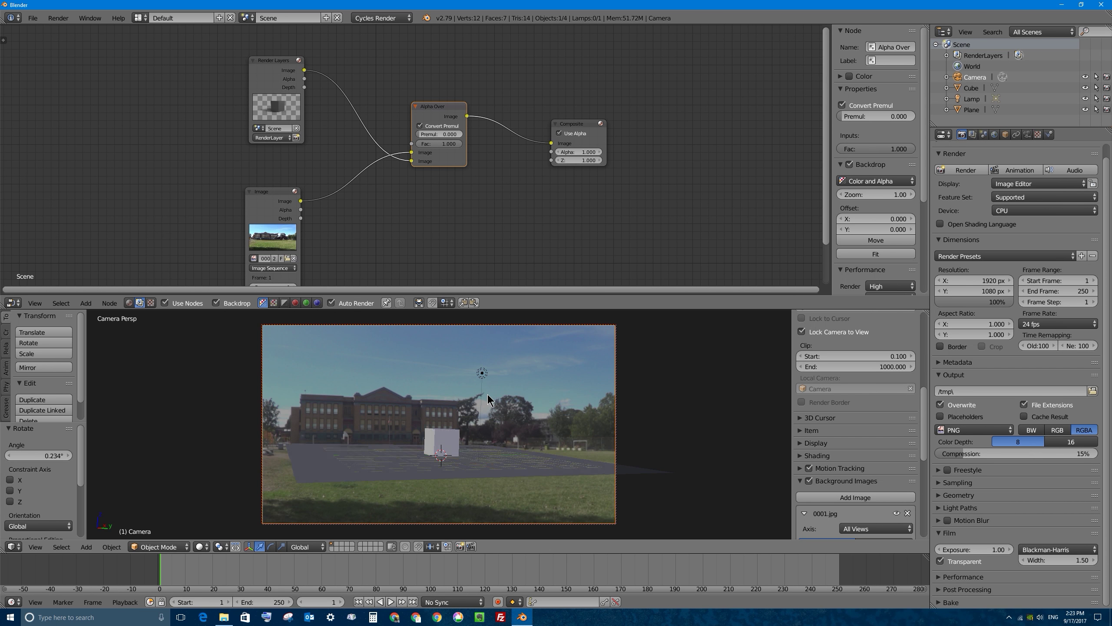
# Step: Select the cube and fine-tune the locked camera's orbit around it, then reselect the camera for a last slight tilt
pyautogui.rightClick(442, 438)
pyautogui.moveTo(442, 438); pyautogui.dragTo(432, 472, button='middle')
pyautogui.moveTo(528, 461); pyautogui.dragTo(570, 444, button='middle')
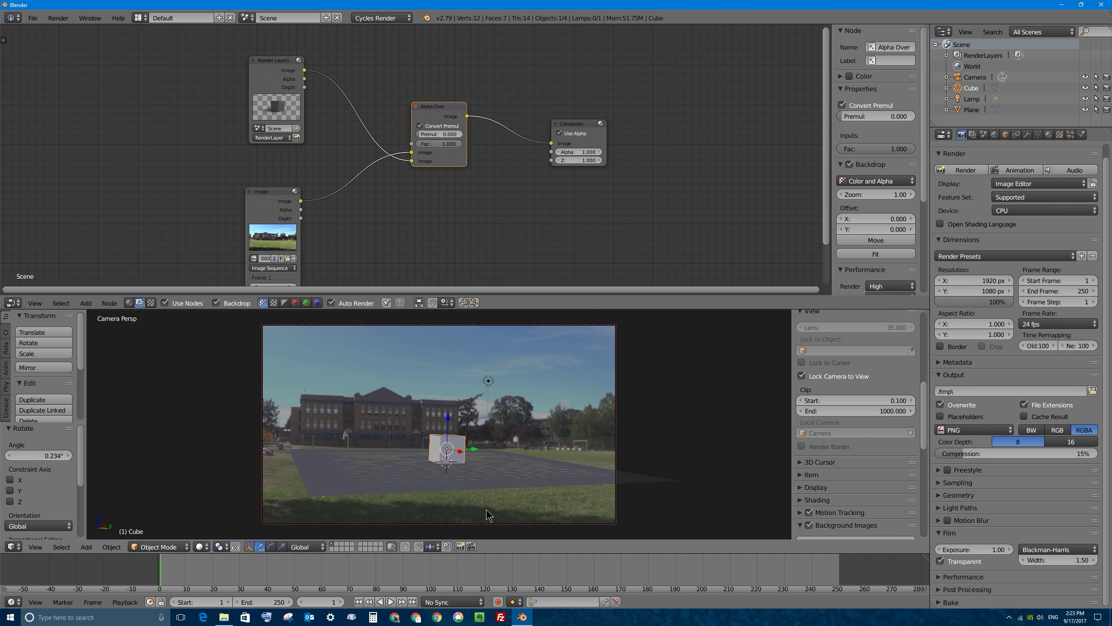
pyautogui.rightClick(621, 431)
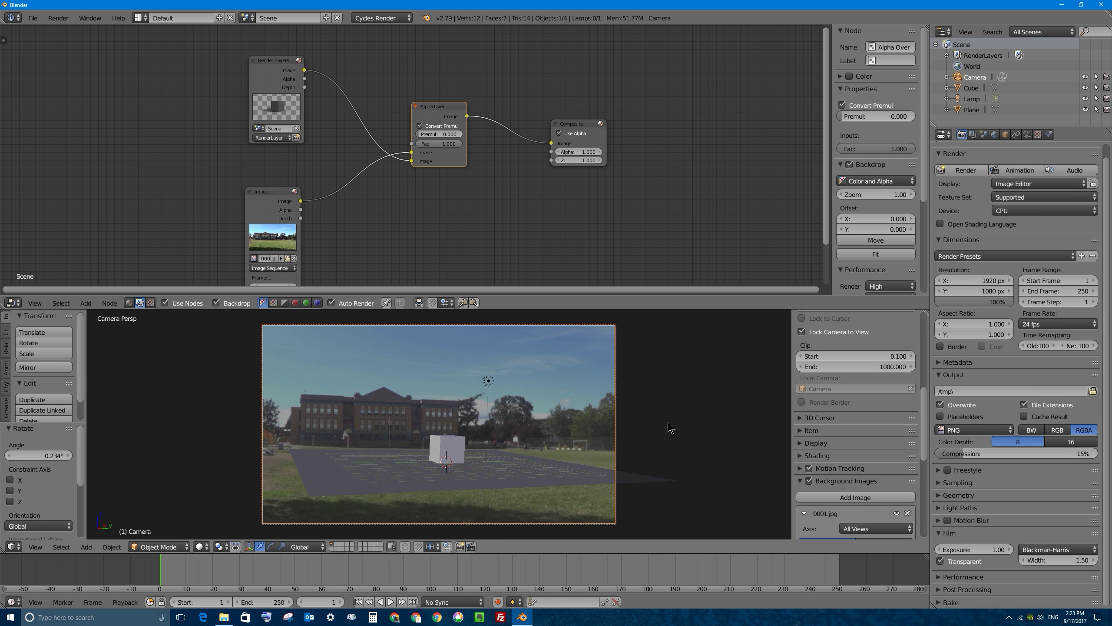
pyautogui.press('r')
pyautogui.click(676, 424)
# Step: Edit the ground plane's mesh, extending its left edge outward and moving its right edge about 2.659 along Y
pyautogui.rightClick(541, 476)
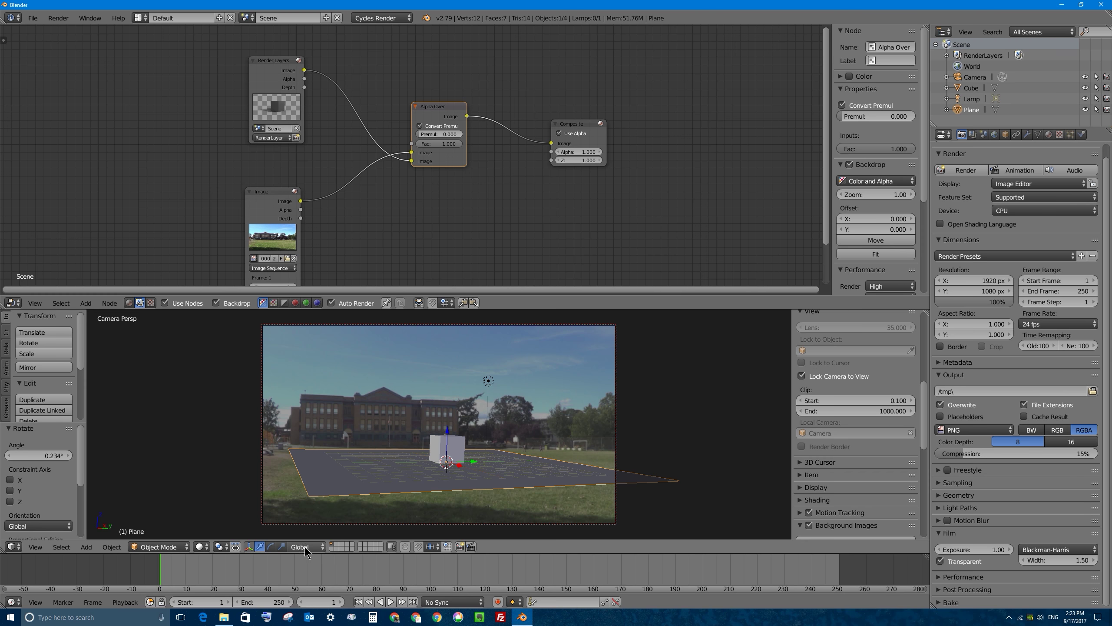
pyautogui.press('Tab')
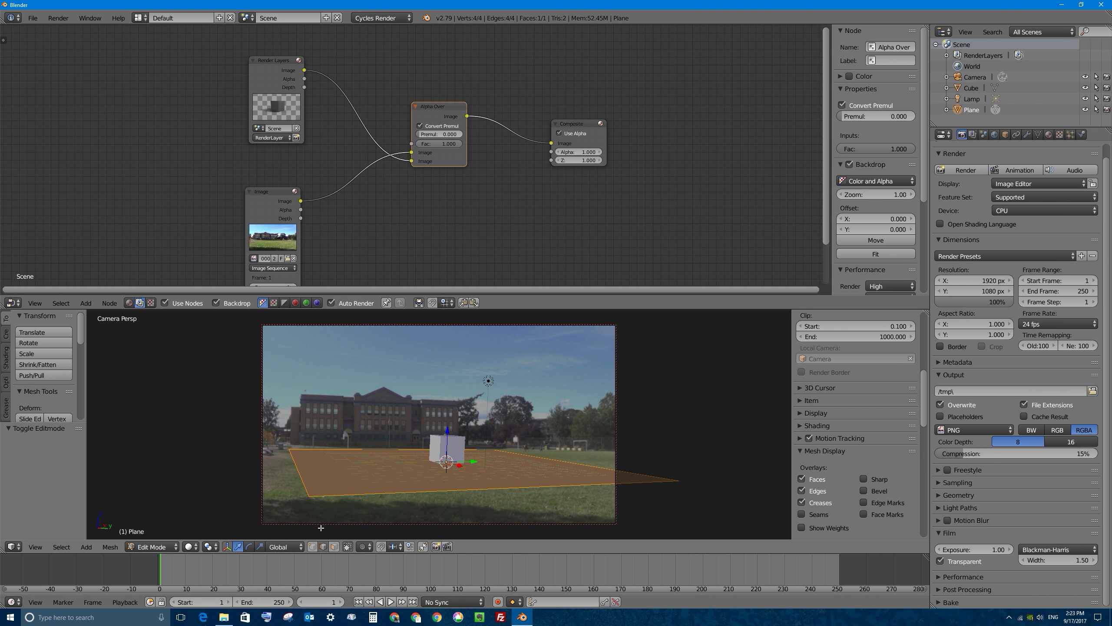
pyautogui.rightClick(301, 469)
pyautogui.moveTo(329, 461); pyautogui.dragTo(252, 442)
pyautogui.rightClick(567, 461)
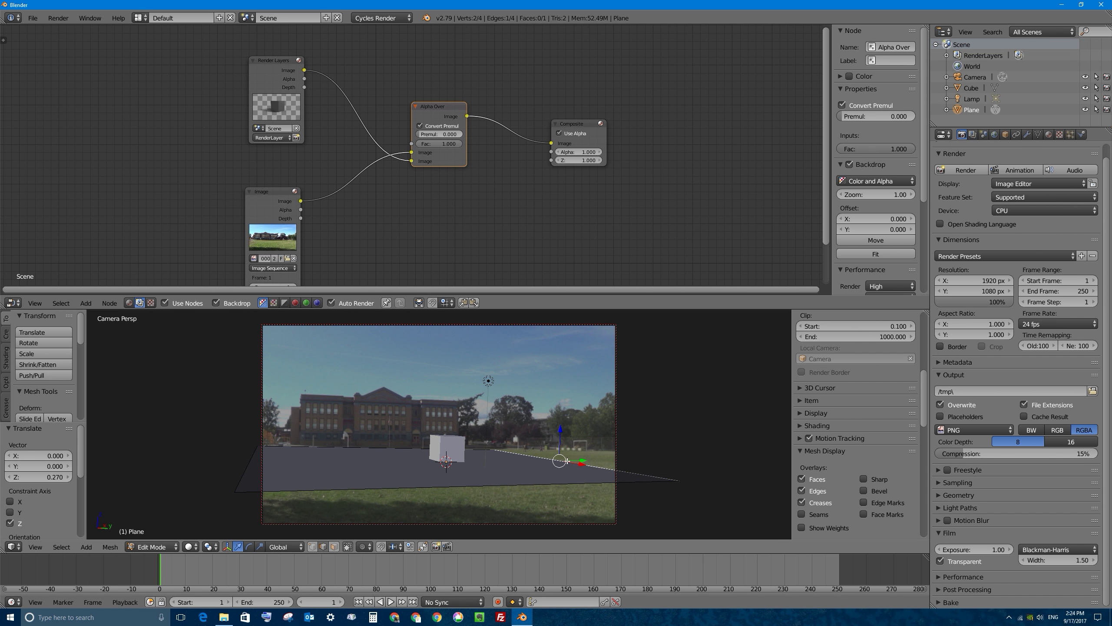
pyautogui.moveTo(583, 461); pyautogui.dragTo(607, 439)
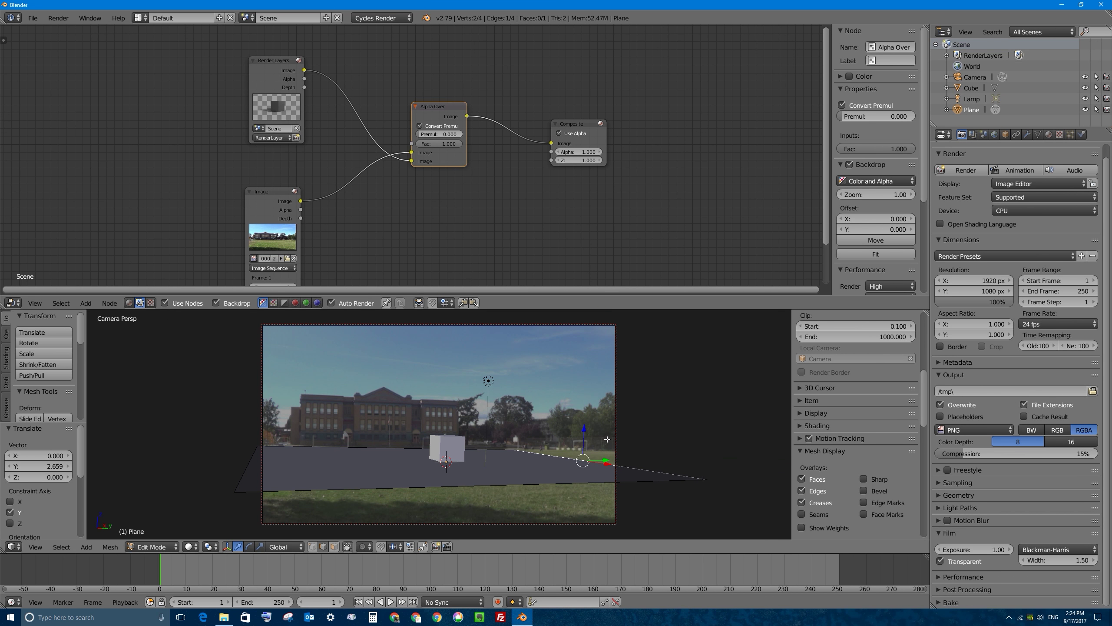
# Step: Move the plane's front edge about 5.945 along X toward the camera and scale it by about 1.201
pyautogui.rightClick(594, 481)
pyautogui.moveTo(557, 493); pyautogui.dragTo(659, 528)
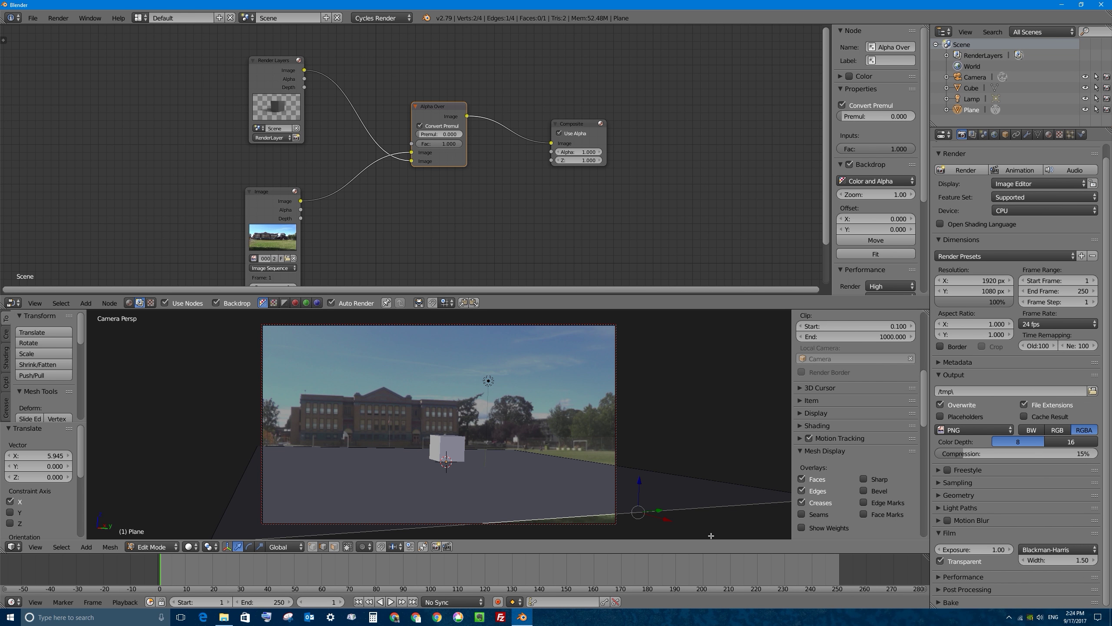
pyautogui.press('s')
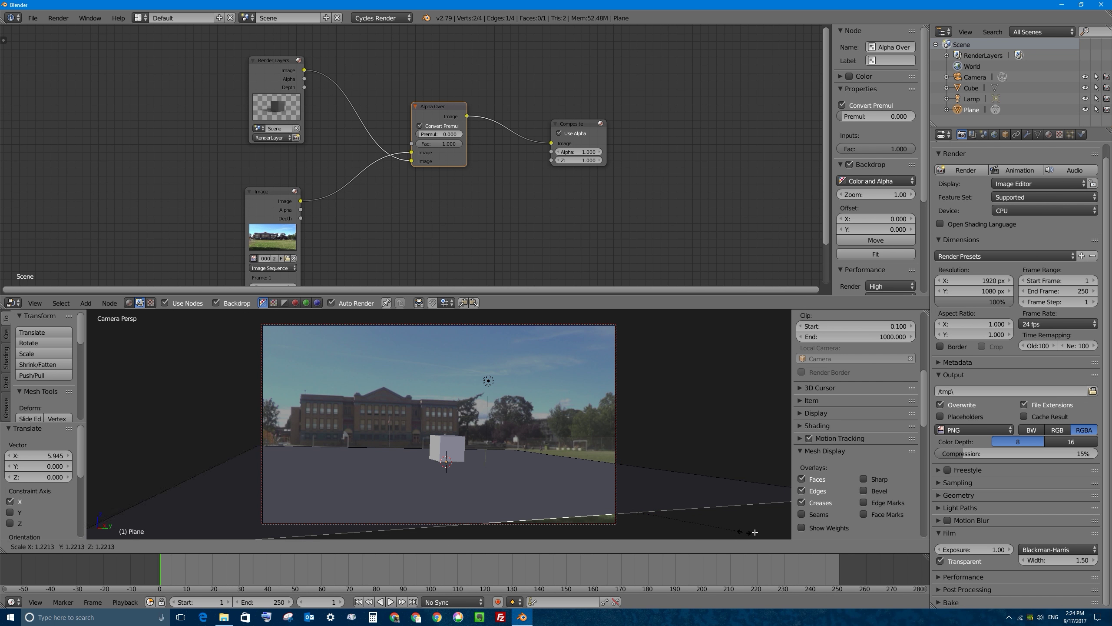
pyautogui.click(673, 517)
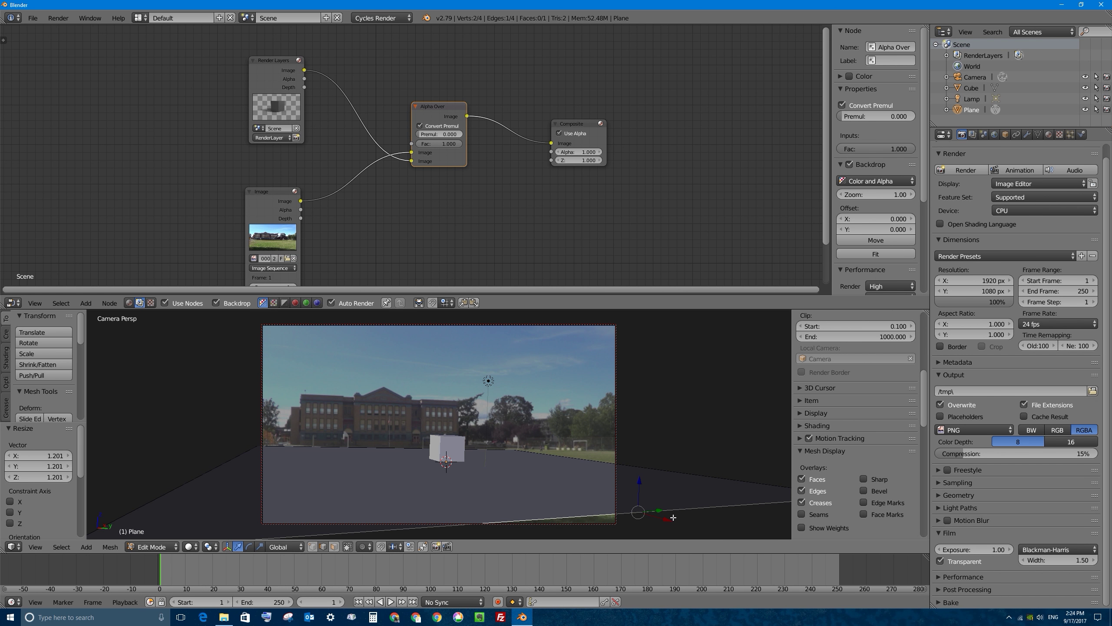
# Step: Shift the plane's front edge about 0.852 and its right edge about -0.665 along Y, and try rotating the right edge about Z
pyautogui.moveTo(658, 510); pyautogui.dragTo(736, 477)
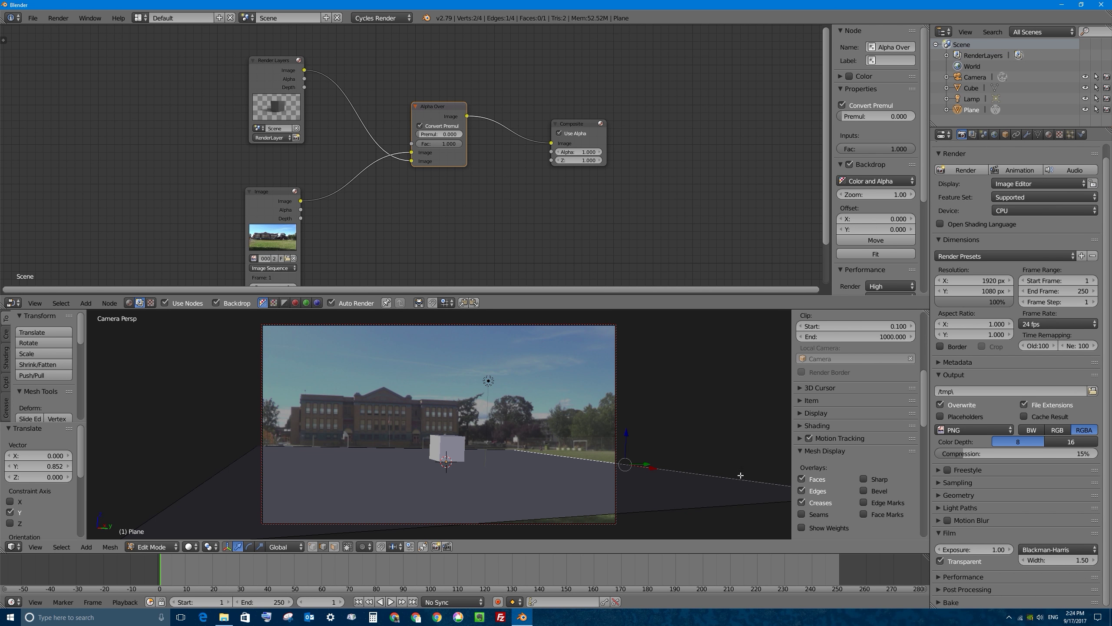
pyautogui.moveTo(654, 464); pyautogui.dragTo(677, 482)
pyautogui.press('r')
pyautogui.press('z')
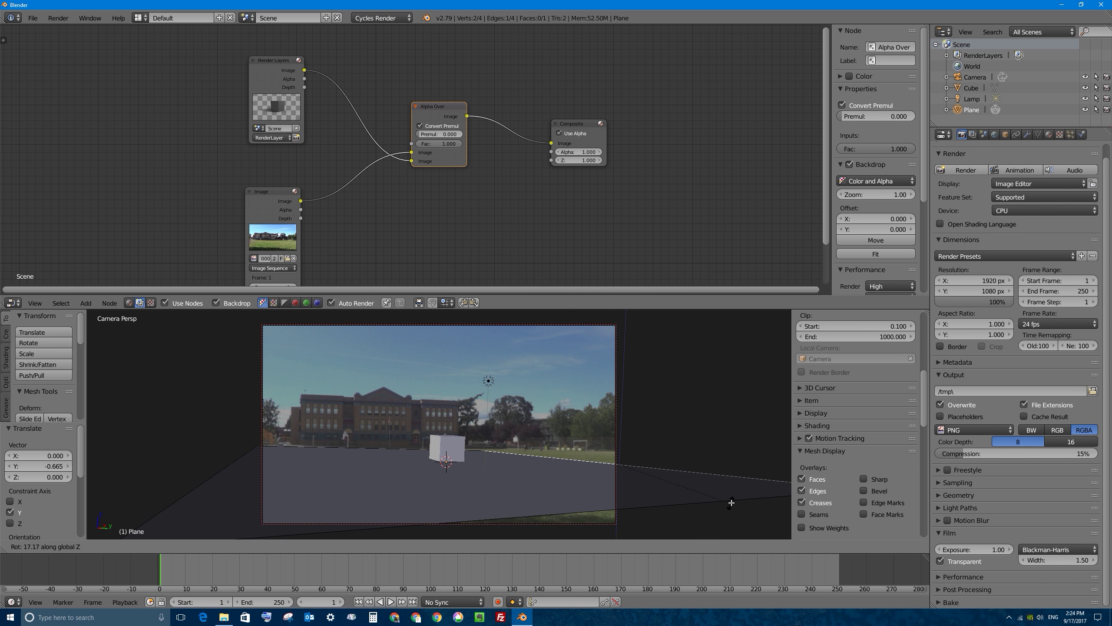
pyautogui.rightClick(730, 504)
# Step: Move the plane's right edge about 3.089 along Y and rotate it 1.25° about the Z axis
pyautogui.moveTo(628, 450); pyautogui.dragTo(701, 485)
pyautogui.press('r')
pyautogui.press('z')
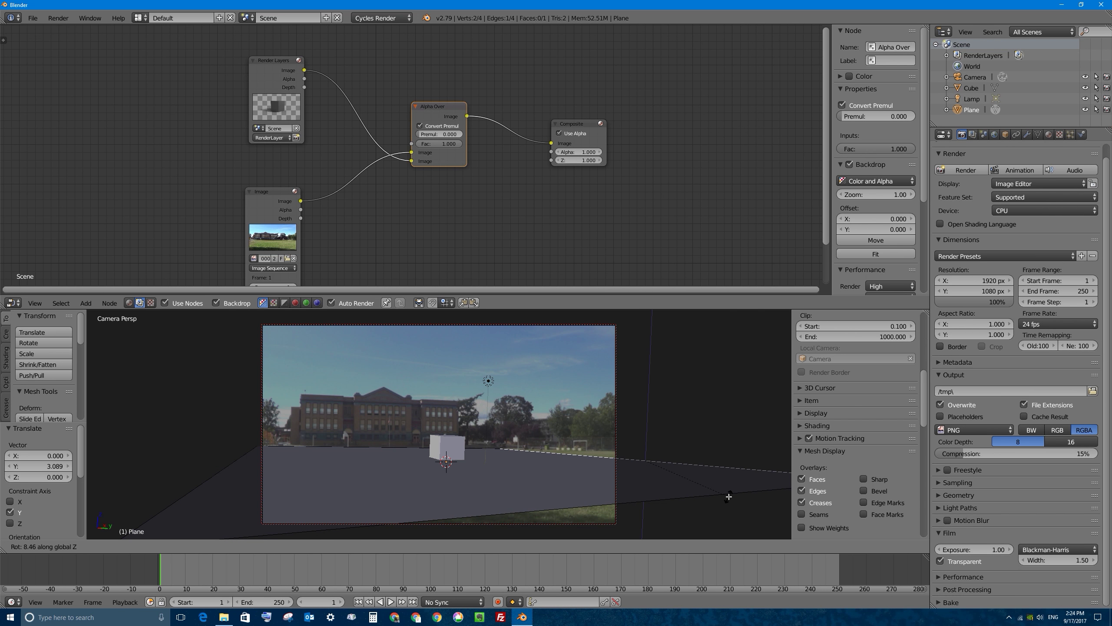
pyautogui.click(683, 508)
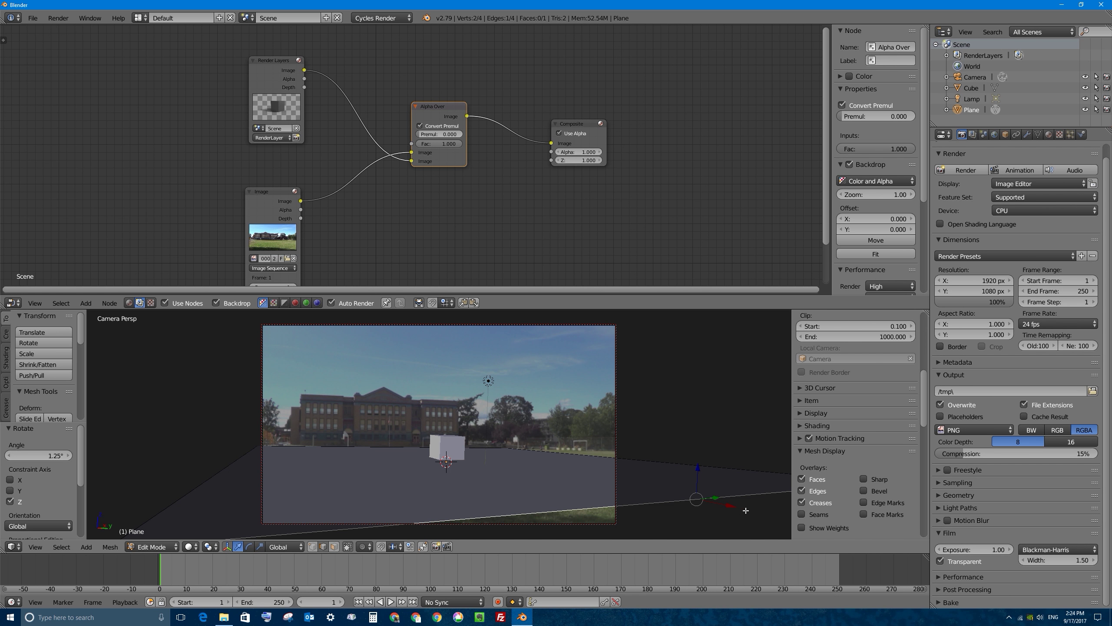
# Step: Move the plane's front edge about 2.168 along X past the camera frame and return to Object Mode
pyautogui.moveTo(736, 507); pyautogui.dragTo(795, 516)
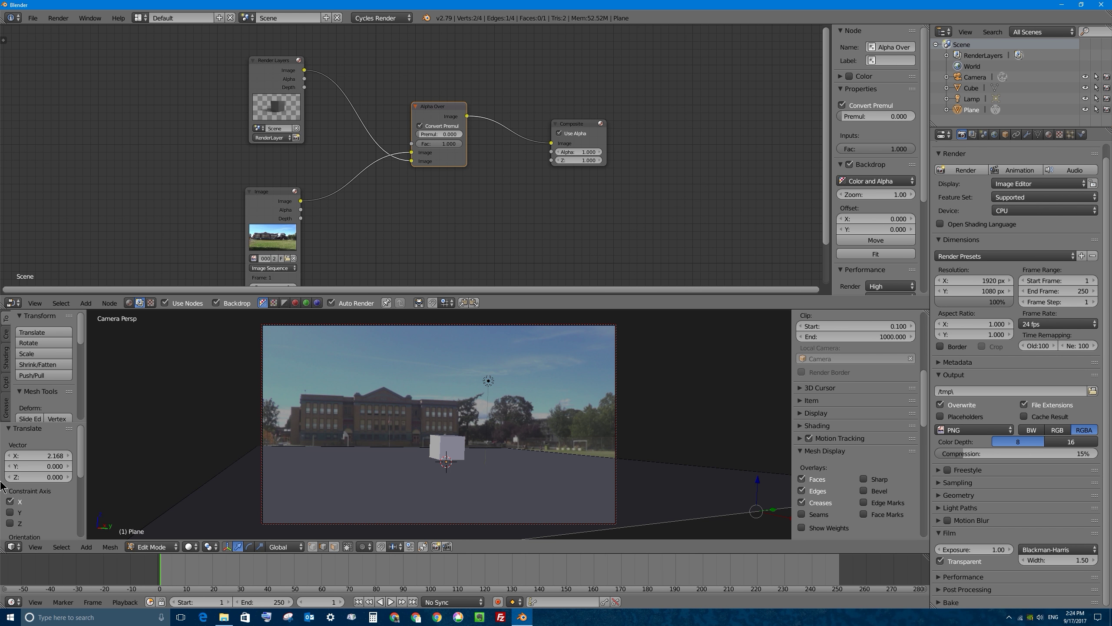
pyautogui.press('Tab')
pyautogui.press('Tab')
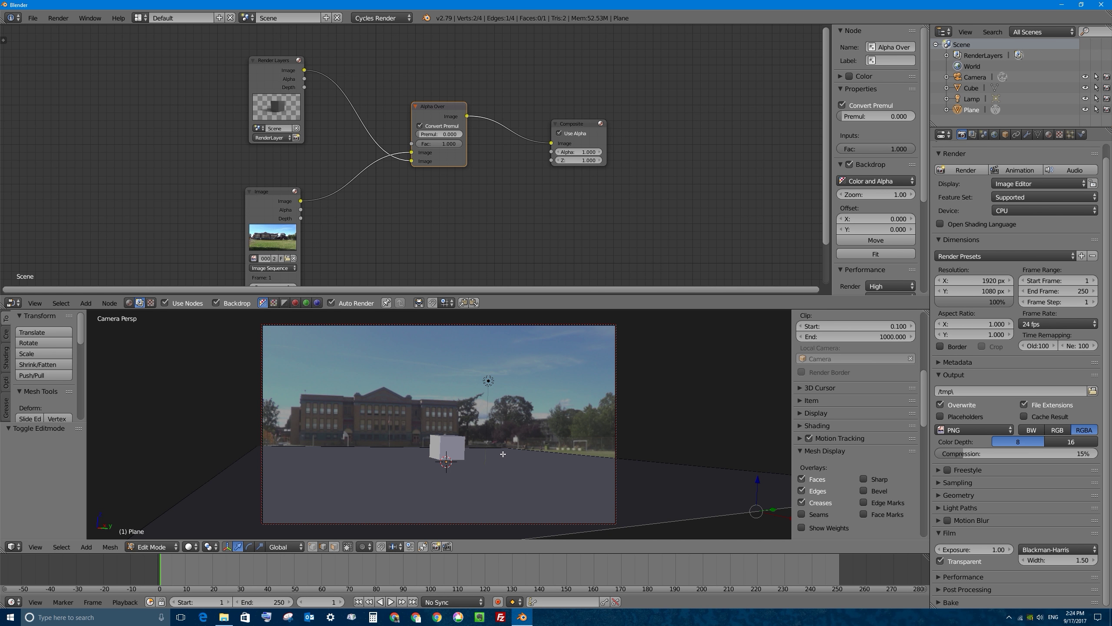
pyautogui.press('Tab')
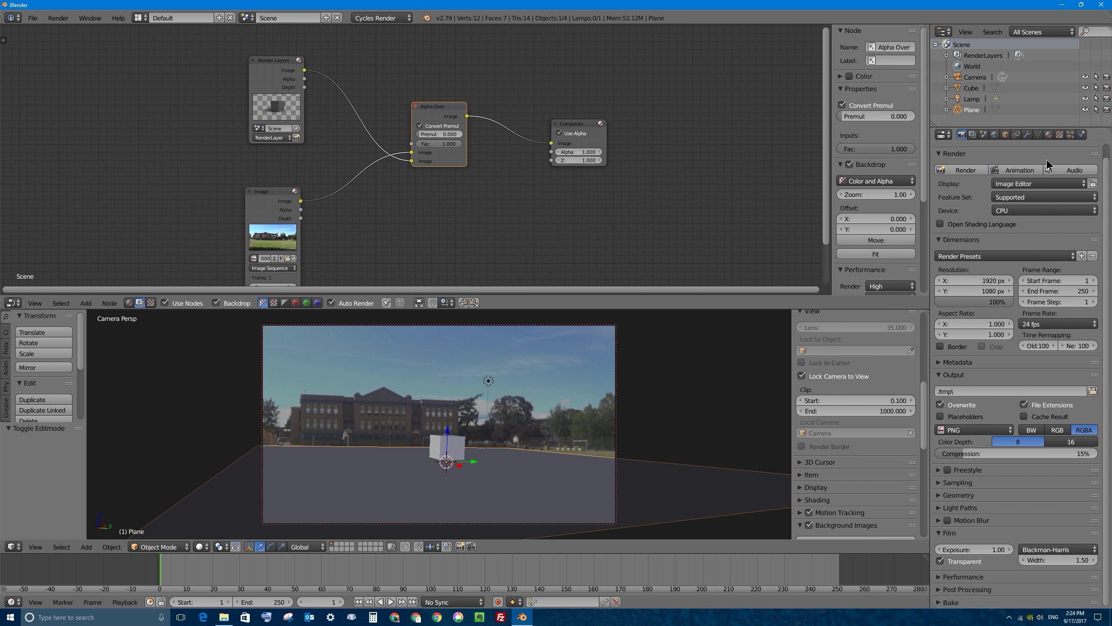
# Step: Render frame 1 at full resolution to check the cube composited on the field
pyautogui.click(965, 173)
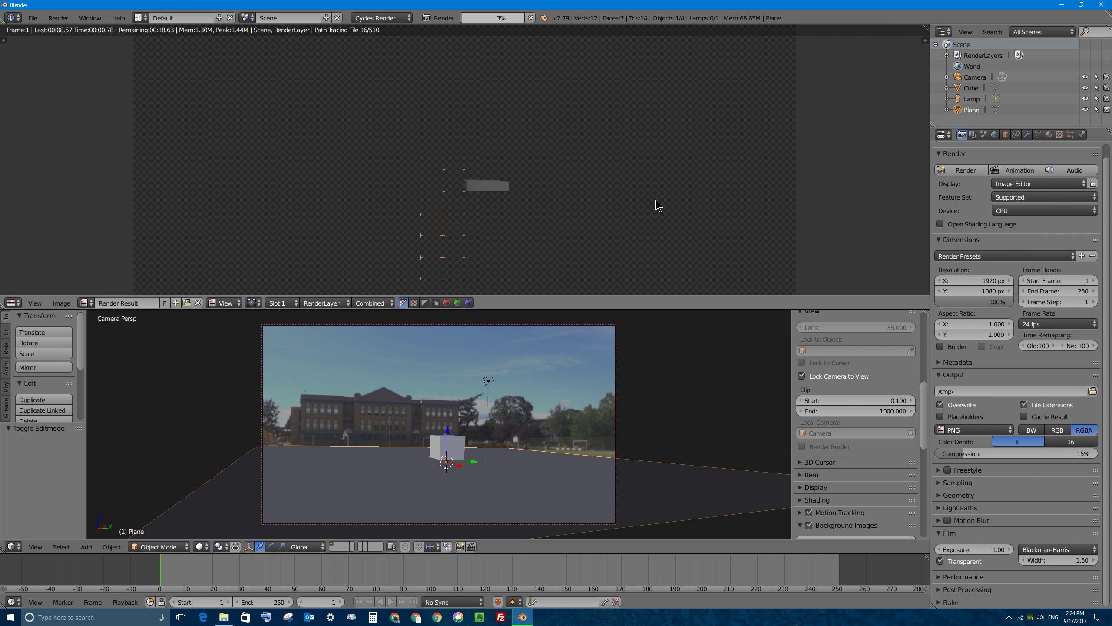
pyautogui.scroll(-1, 798, 188)
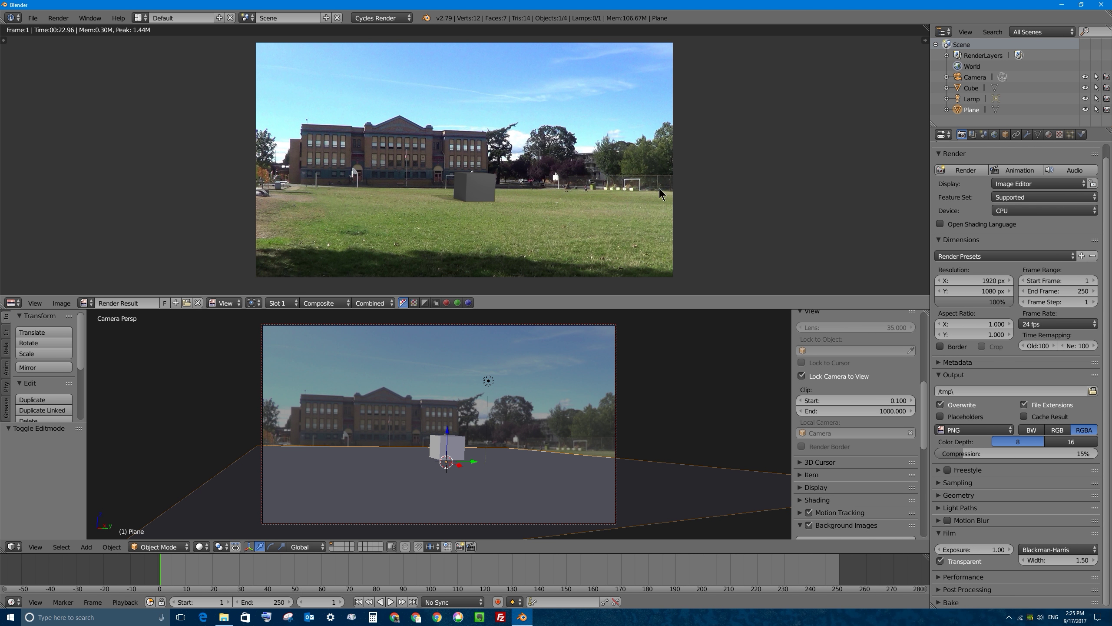
# Step: Move the lamp along Y toward the camera frame's left side and raise it 2.369 along Z
pyautogui.rightClick(489, 379)
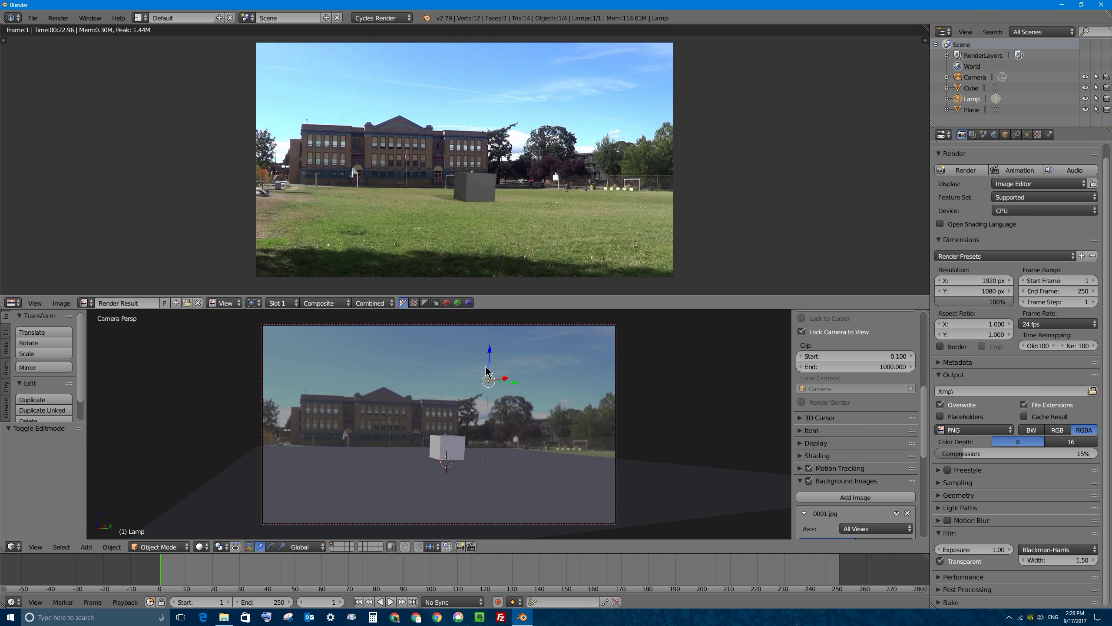
pyautogui.moveTo(516, 383); pyautogui.dragTo(460, 373)
pyautogui.moveTo(379, 366); pyautogui.dragTo(312, 528)
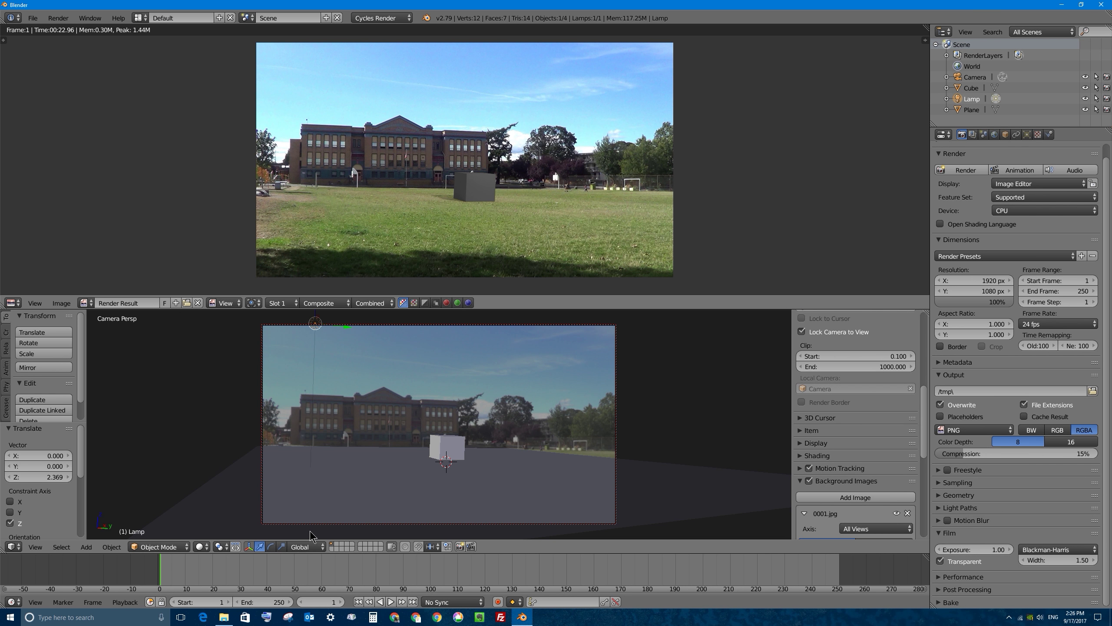
# Step: Move the lamp -8.657 along the X axis, working from the top view
pyautogui.press('KP_7')
pyautogui.scroll(-5, 482, 442)
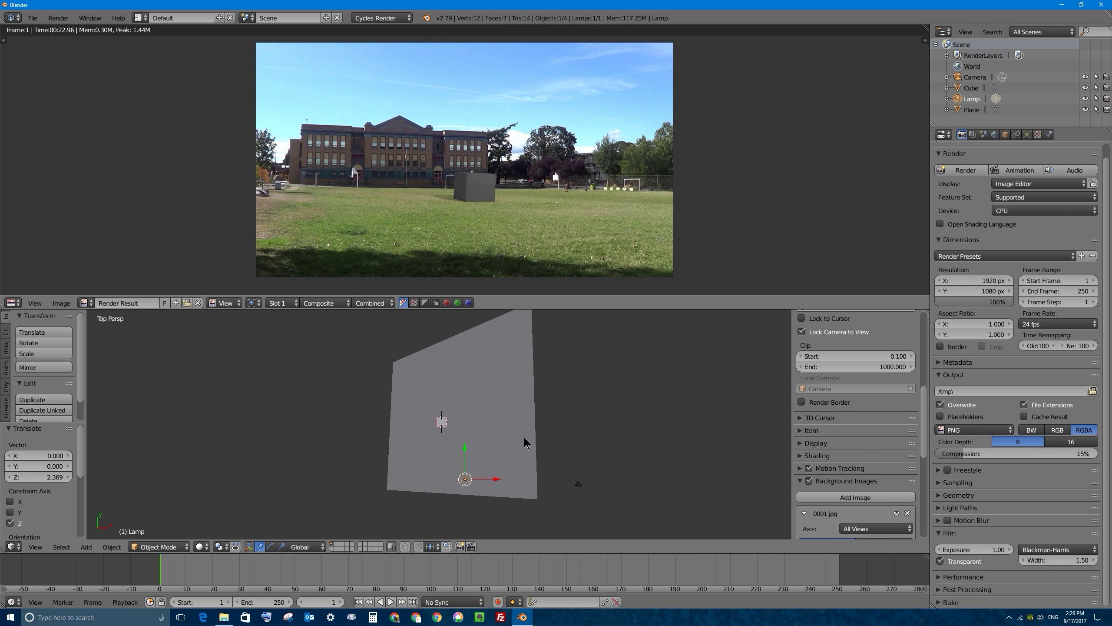
pyautogui.rightClick(555, 475)
pyautogui.rightClick(460, 471)
pyautogui.press('g')
pyautogui.press('x')
pyautogui.press('Escape')
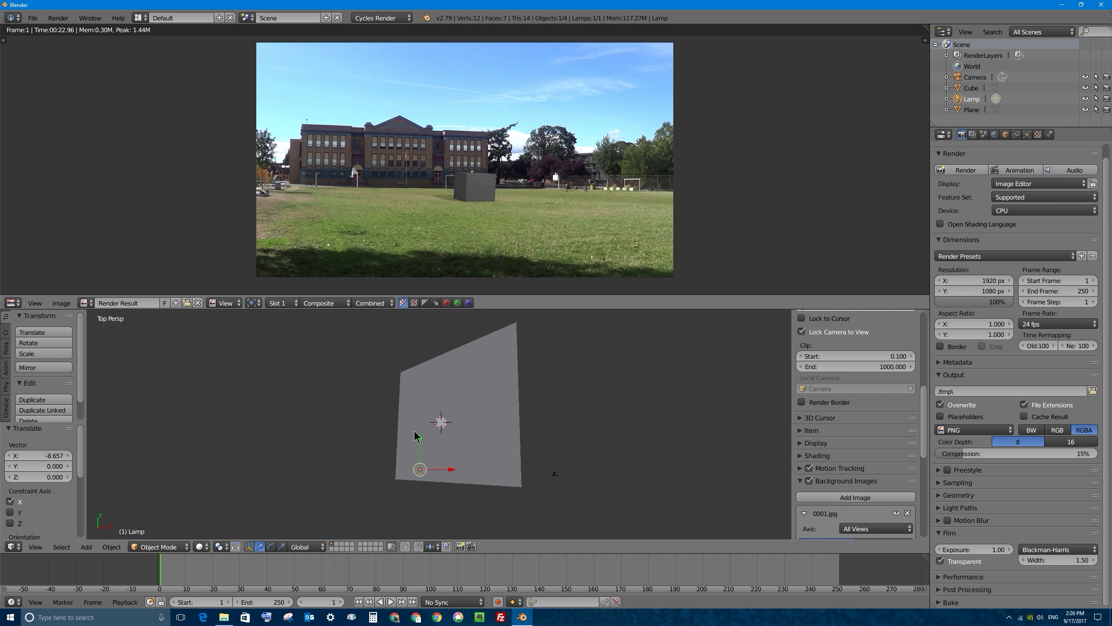
# Step: Move the lamp -2.887 along the Y axis to just outside the plane's edge and keep it selected
pyautogui.press('g')
pyautogui.press('y')
pyautogui.click(543, 480)
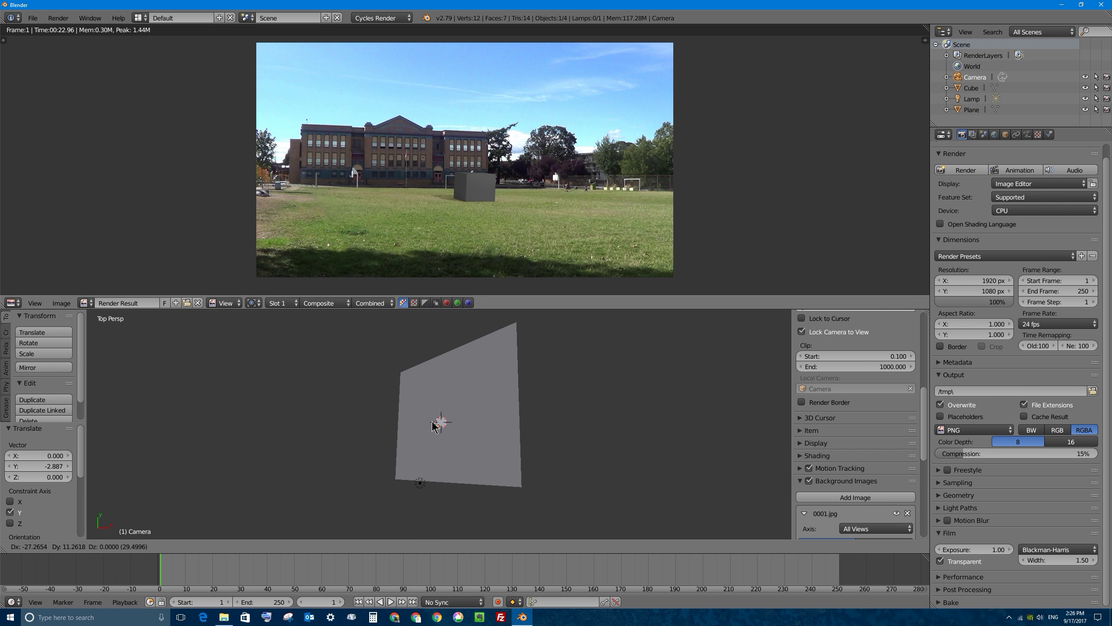
pyautogui.rightClick(557, 476)
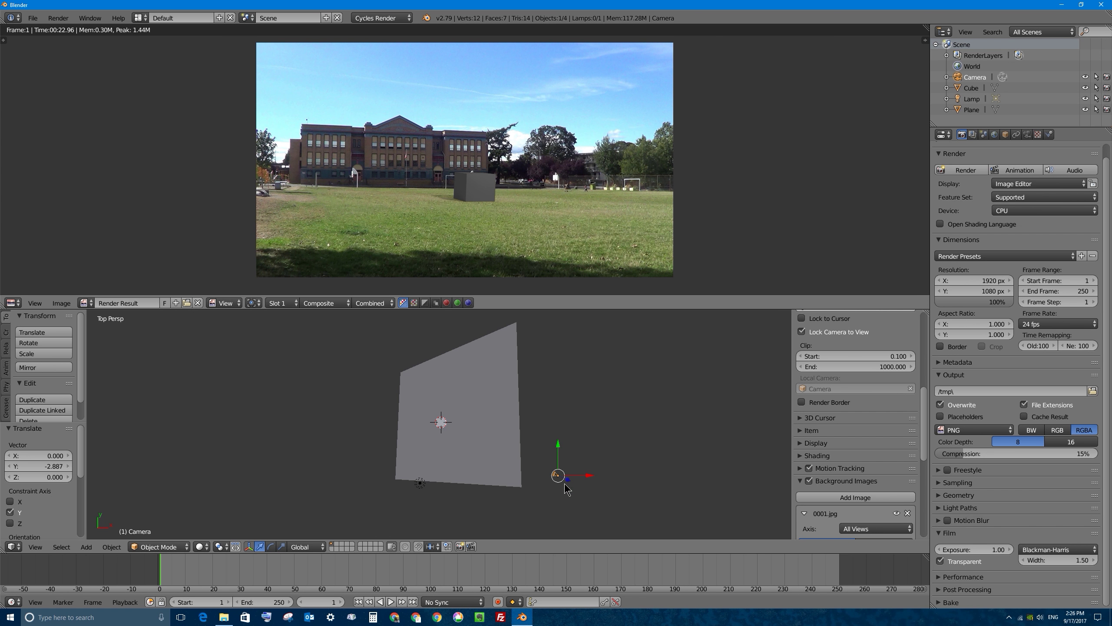
pyautogui.rightClick(442, 418)
pyautogui.rightClick(421, 484)
pyautogui.scroll(1, 447, 460)
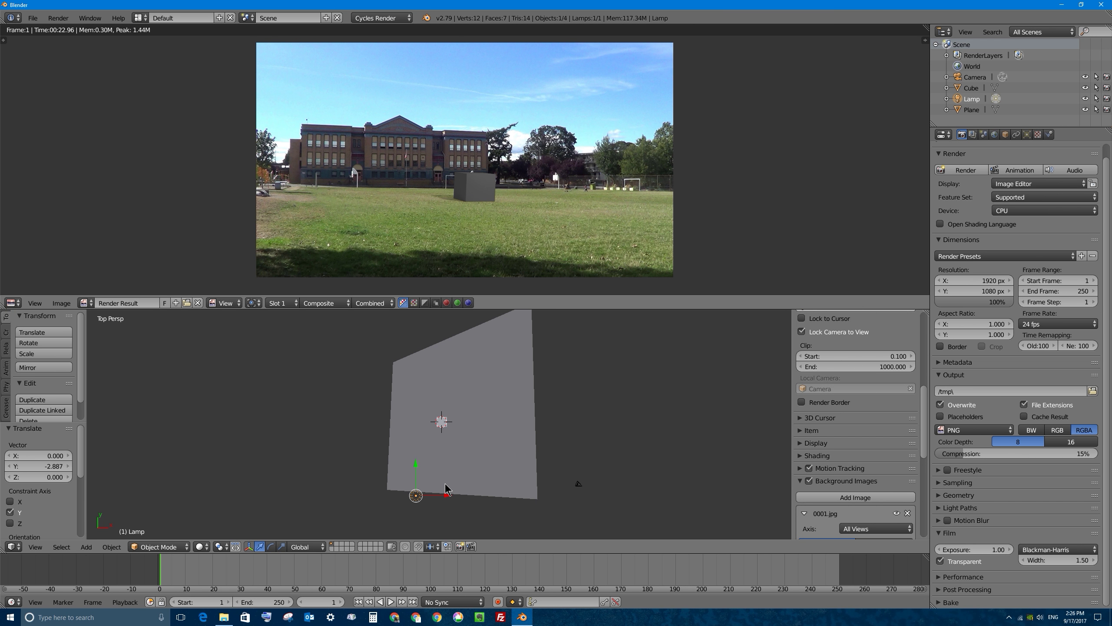
# Step: Check the lamp's height over the plane in the orthographic side view and change its type to Sun
pyautogui.press('KP_3')
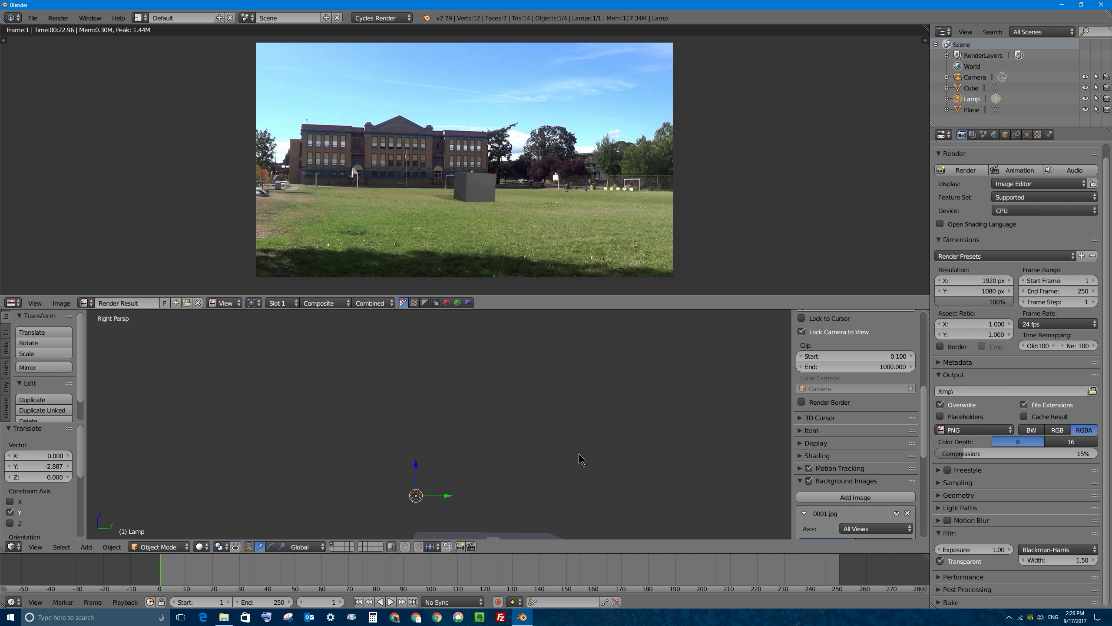
pyautogui.keyDown('shift'); pyautogui.moveTo(579, 459); pyautogui.dragTo(514, 410, button='middle'); pyautogui.keyUp('shift')
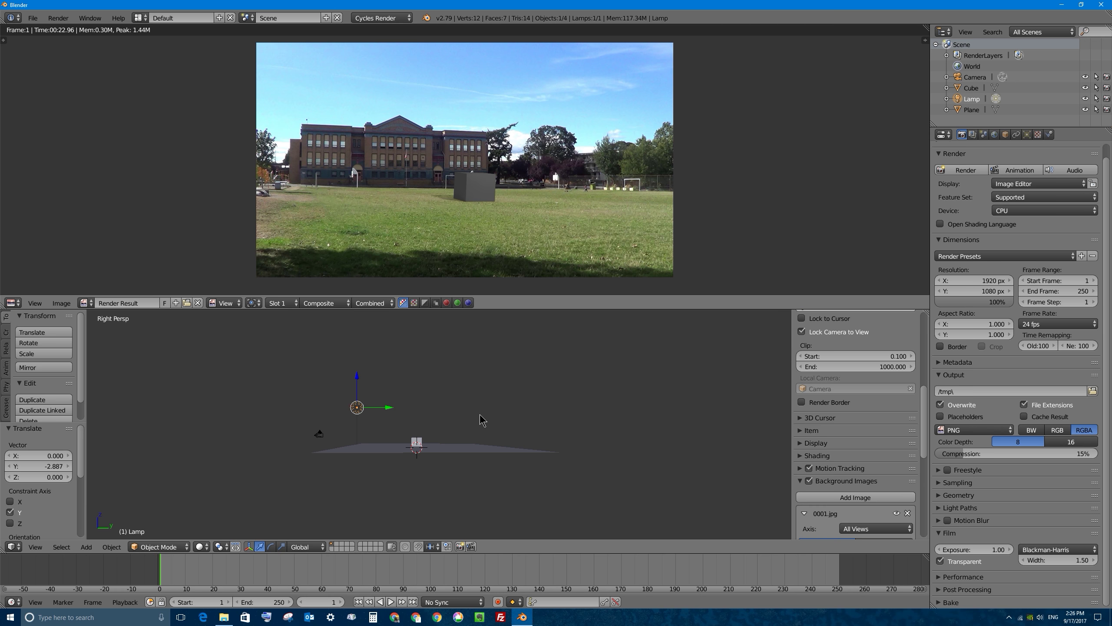
pyautogui.press('KP_5')
pyautogui.scroll(2, 402, 402)
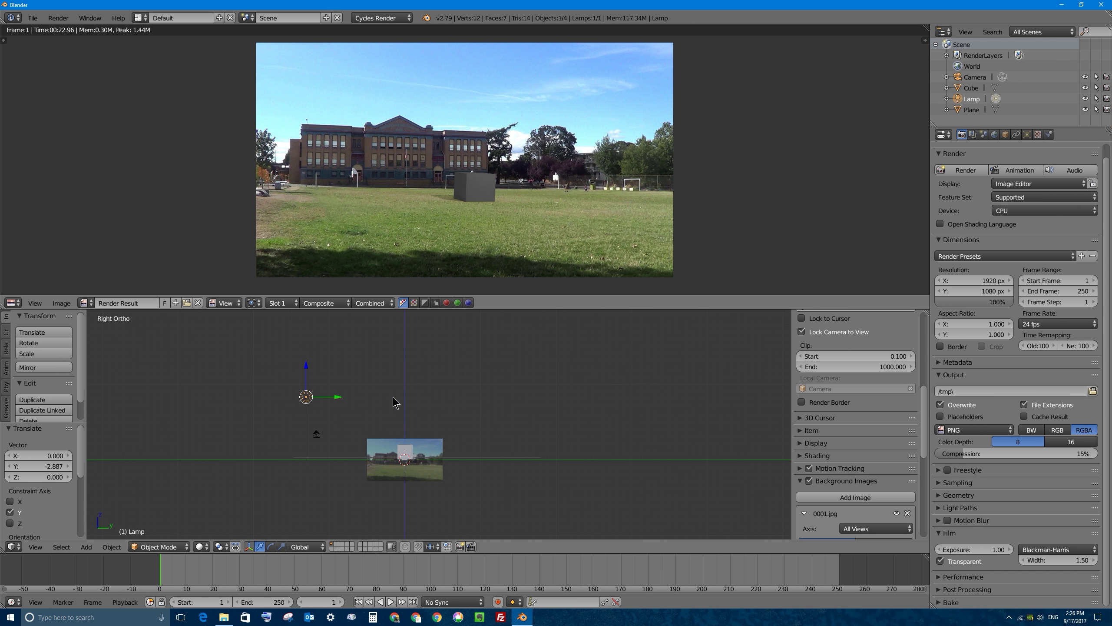
pyautogui.scroll(2, 325, 414)
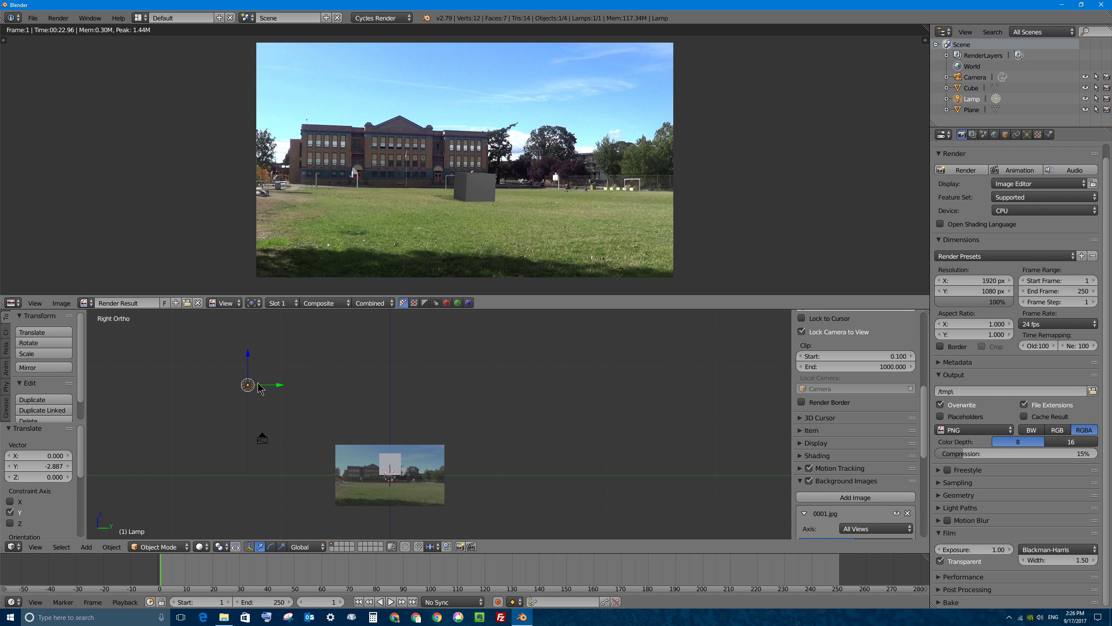
pyautogui.moveTo(340, 414); pyautogui.dragTo(338, 436, button='middle')
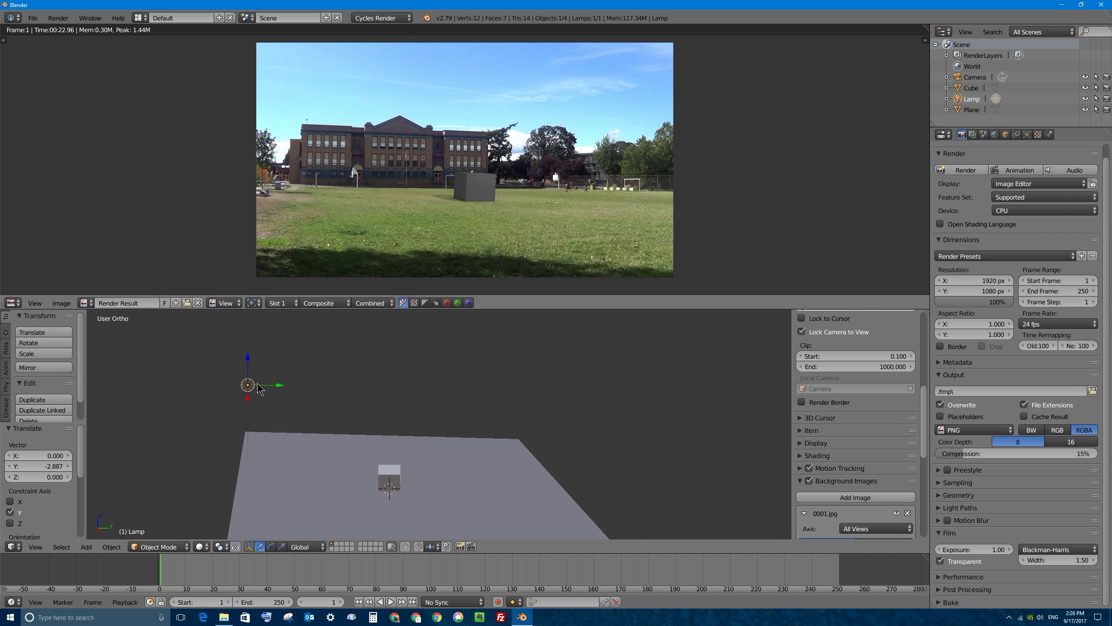
pyautogui.click(1027, 135)
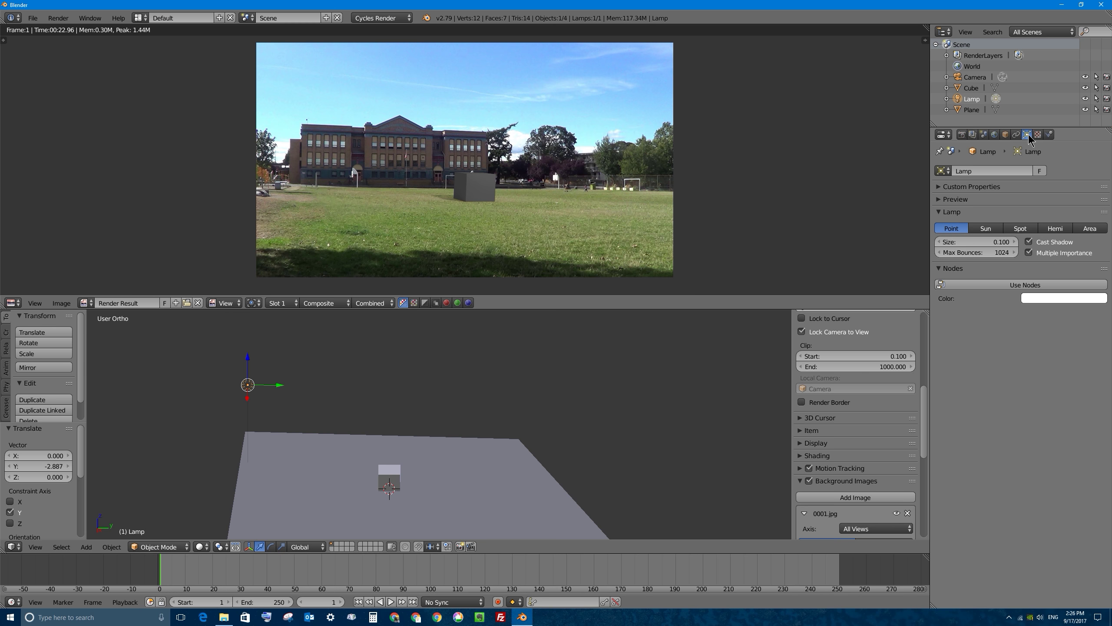
pyautogui.click(995, 229)
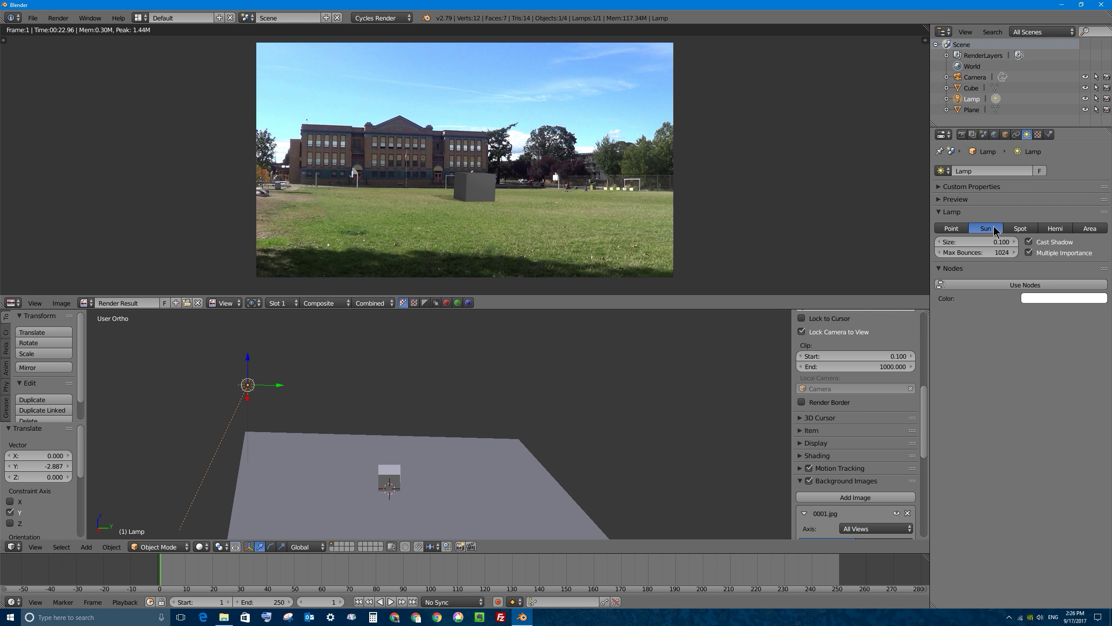
# Step: Rotate the sun lamp -53.5° in the right orthographic view so its beam slants down toward the cube
pyautogui.press('KP_1')
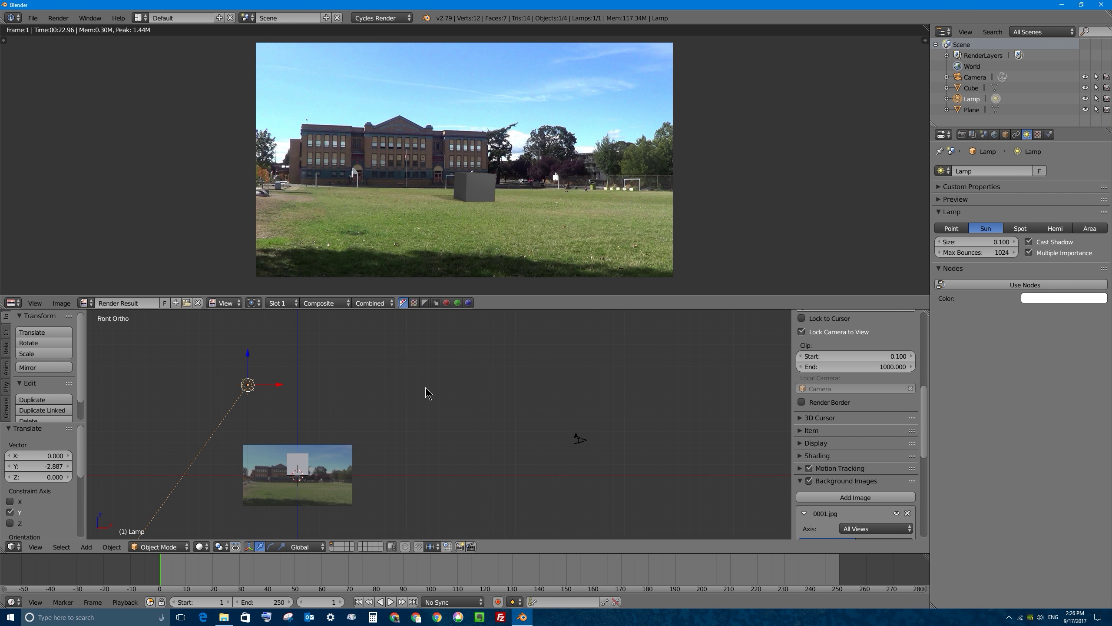
pyautogui.press('KP_3')
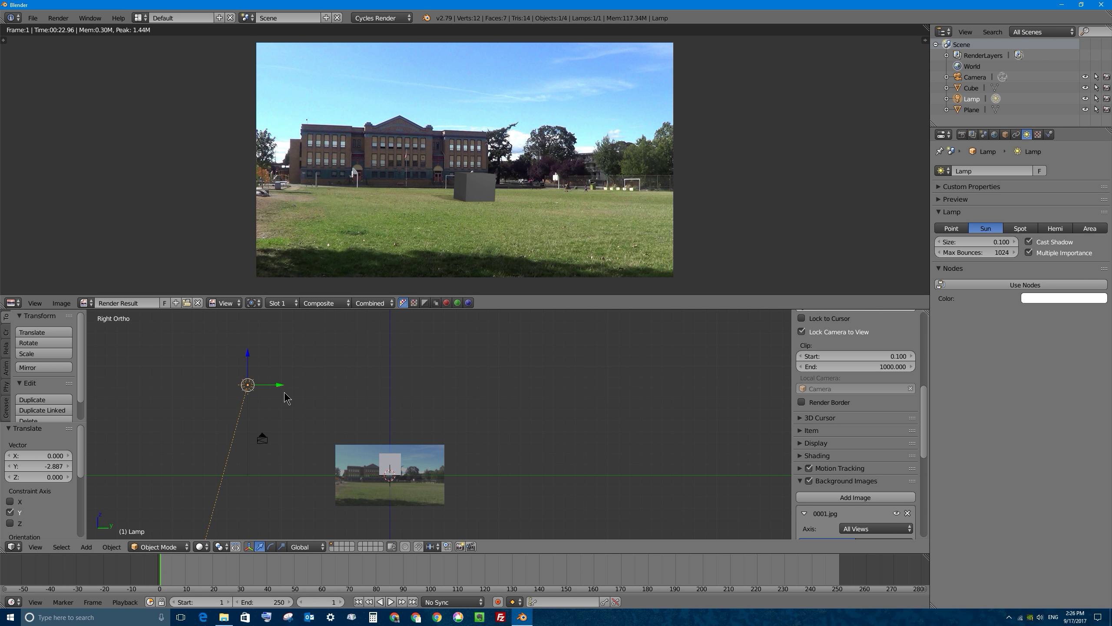
pyautogui.press('r')
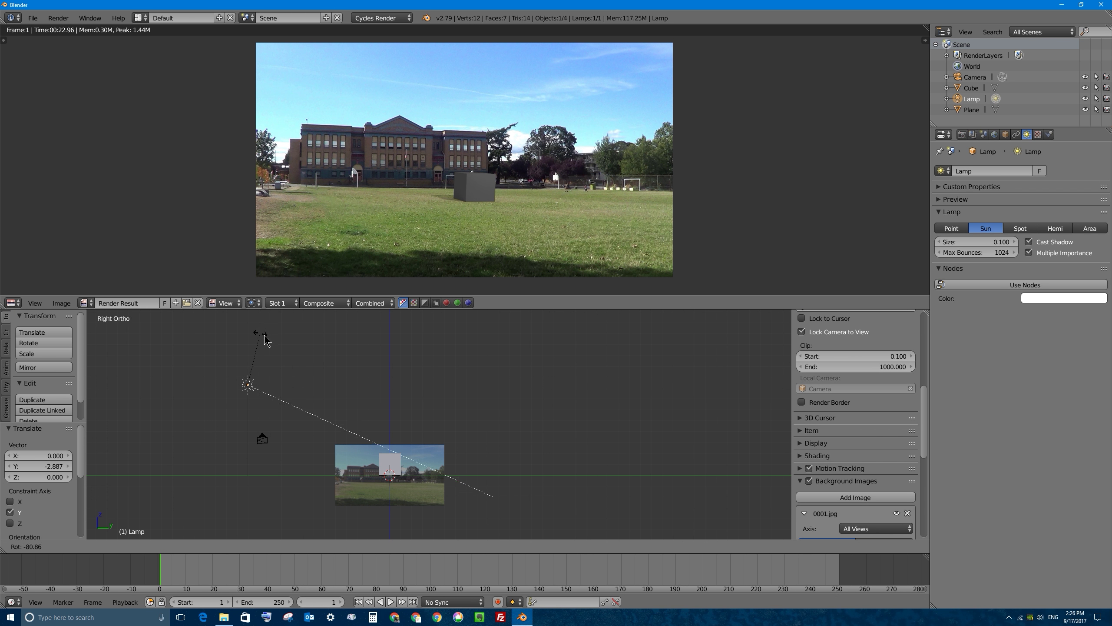
pyautogui.click(291, 341)
# Step: Rotate the sun lamp 69.5° in the top view to aim its beam across the plane toward the cube
pyautogui.moveTo(303, 425); pyautogui.dragTo(392, 465, button='middle')
pyautogui.press('KP_7')
pyautogui.scroll(-3, 318, 388)
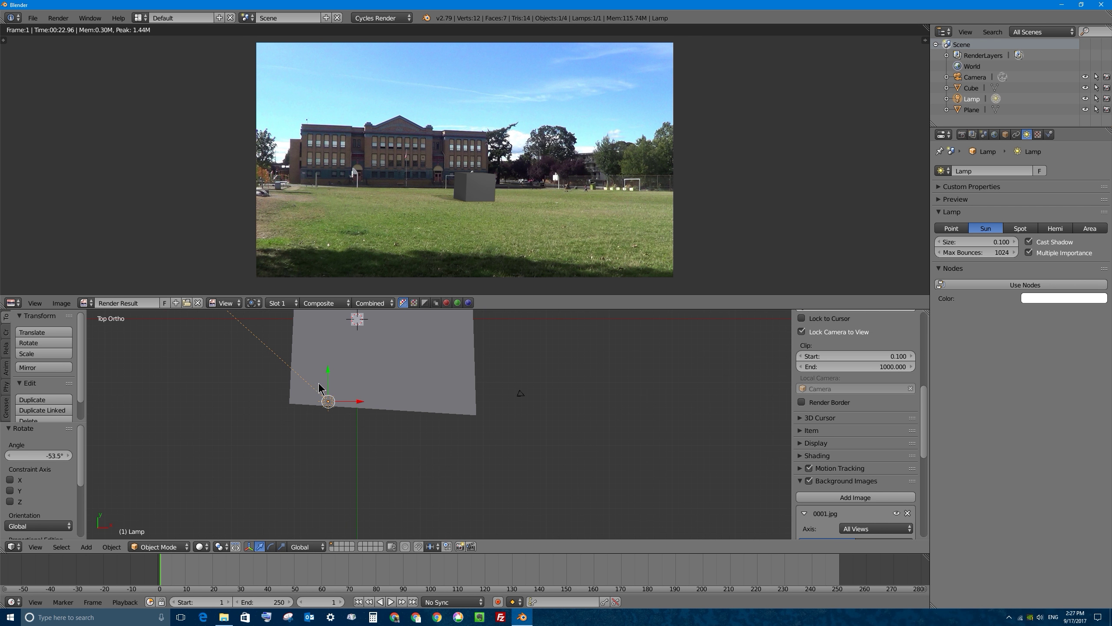
pyautogui.keyDown('shift'); pyautogui.moveTo(319, 387); pyautogui.dragTo(331, 448, button='middle'); pyautogui.keyUp('shift')
pyautogui.press('r')
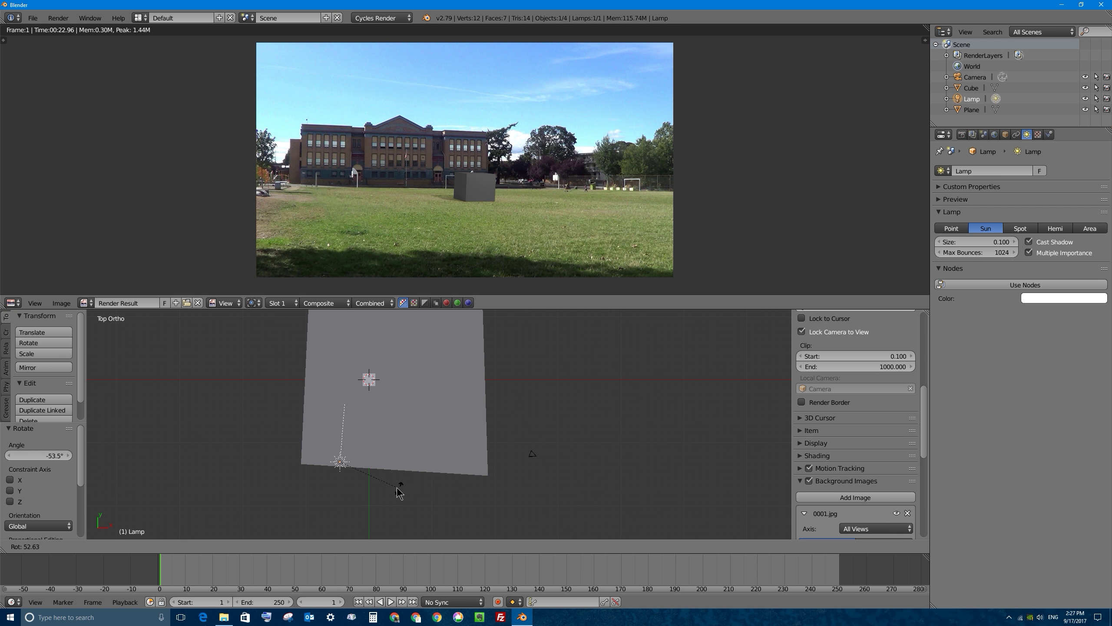
pyautogui.click(361, 481)
pyautogui.moveTo(360, 481); pyautogui.dragTo(334, 404, button='middle')
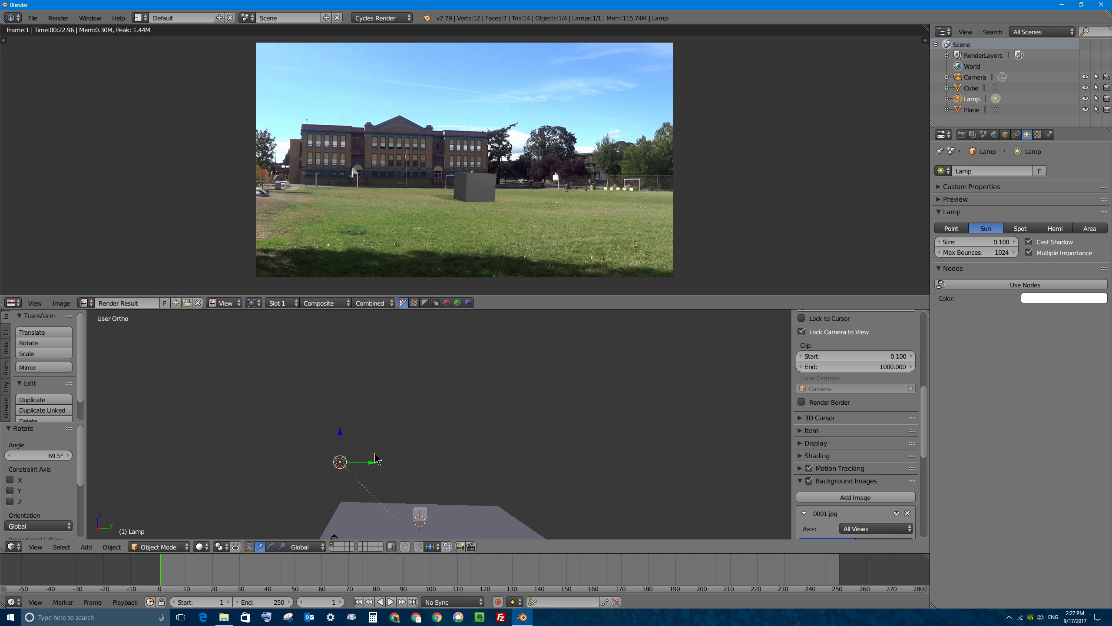
pyautogui.keyDown('shift'); pyautogui.moveTo(375, 472); pyautogui.dragTo(378, 398, button='middle'); pyautogui.keyUp('shift')
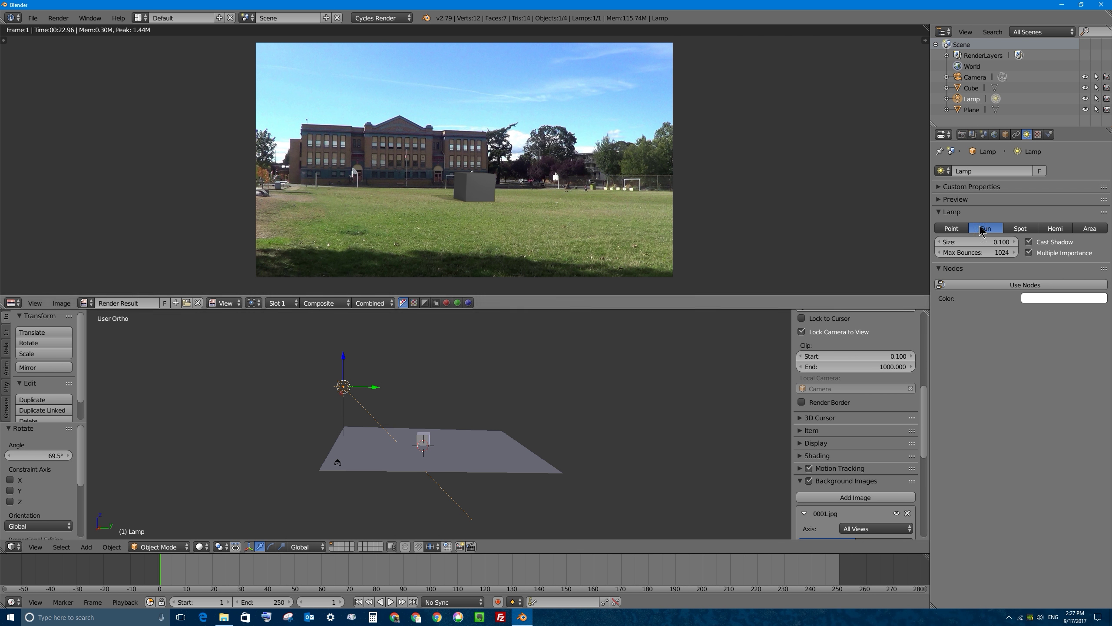
# Step: Enable shader nodes on the sun lamp and set its emission strength to 4
pyautogui.click(1042, 287)
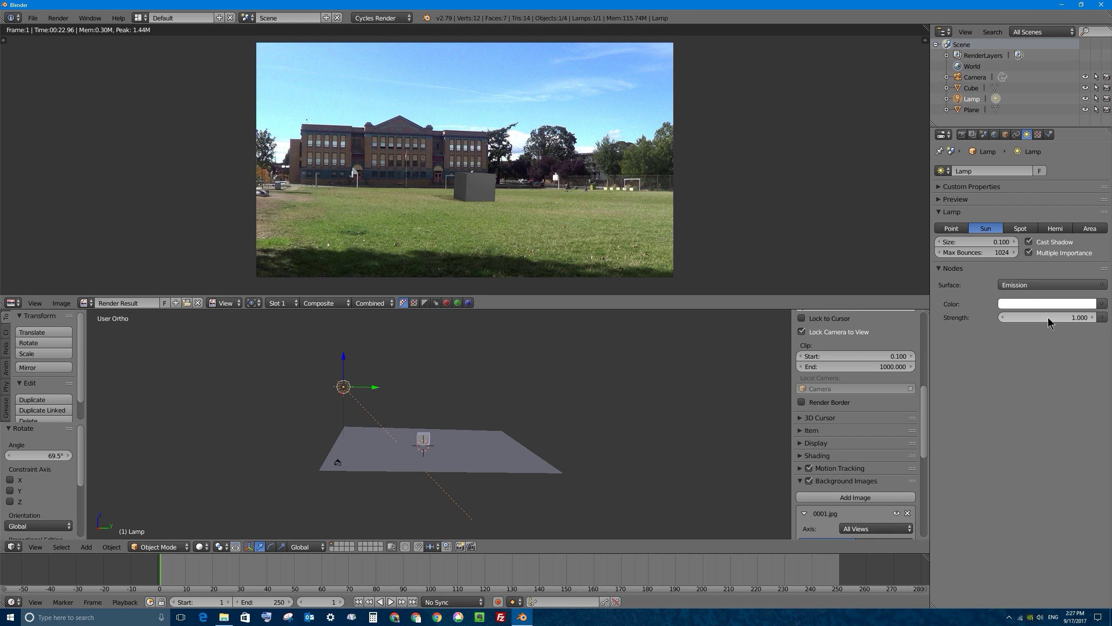
pyautogui.click(1062, 318)
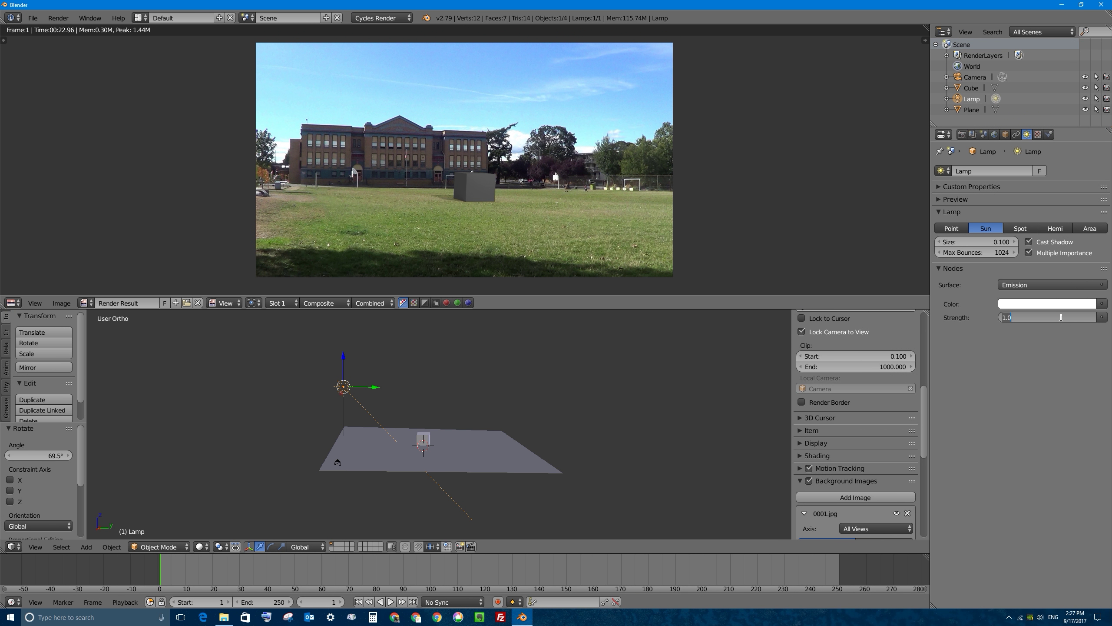
pyautogui.press('Return')
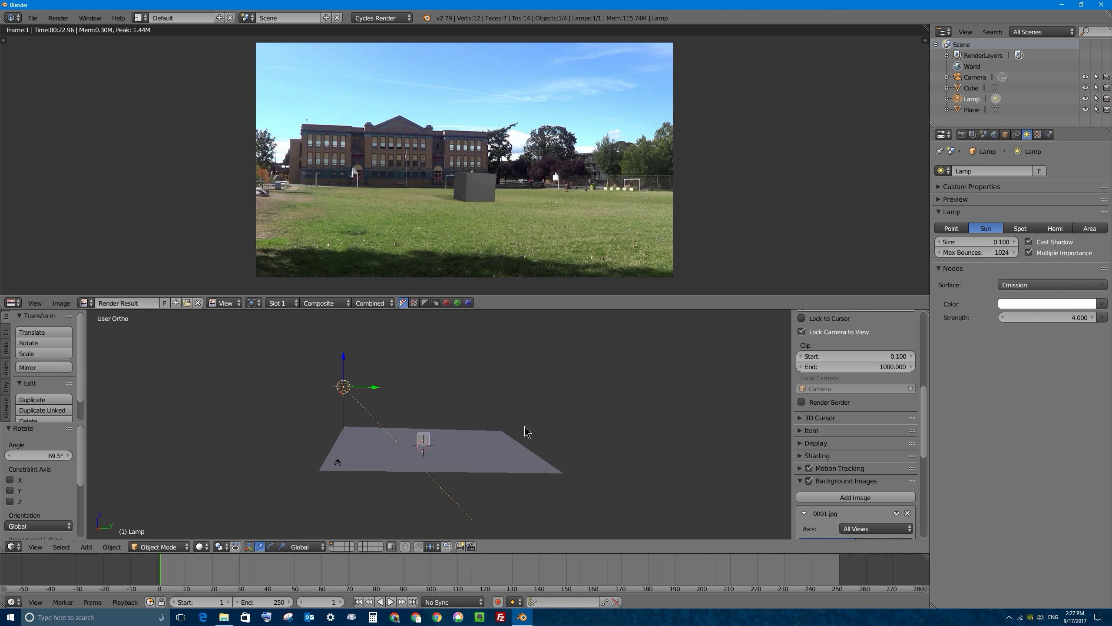
# Step: Set the render samples to 32 and render the camera view to check the sunlit cube and its shadow
pyautogui.press('KP_0')
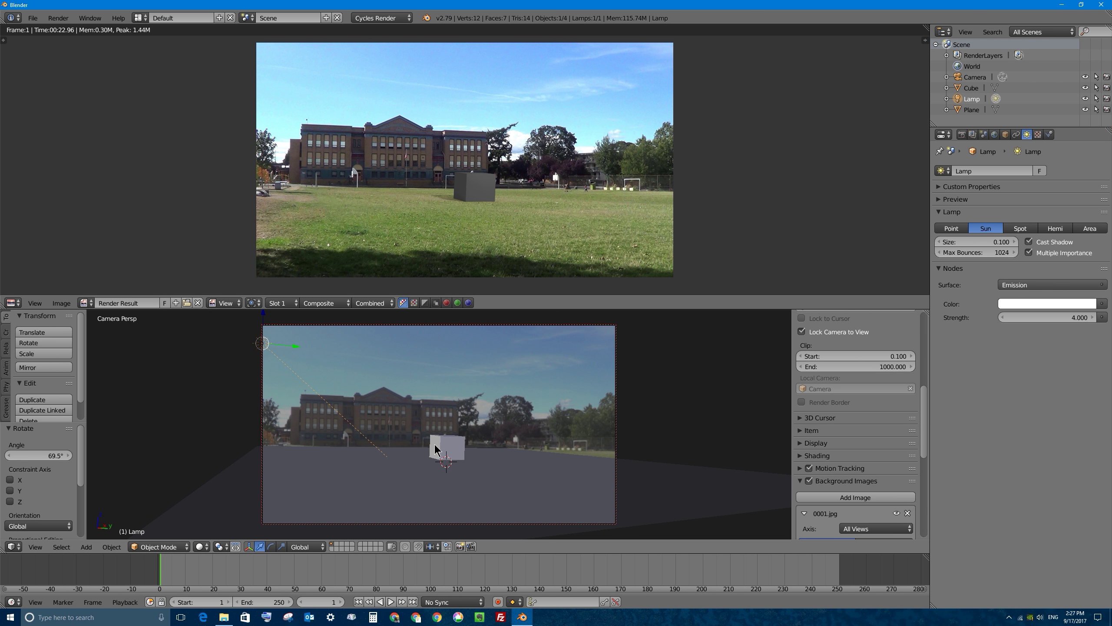
pyautogui.click(962, 135)
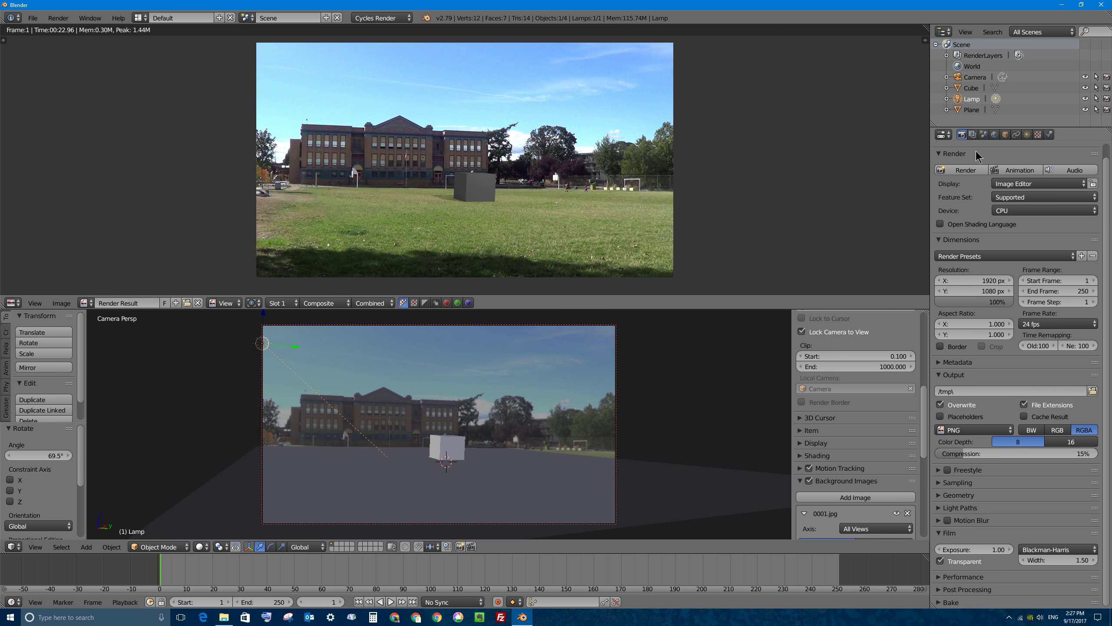
pyautogui.click(938, 484)
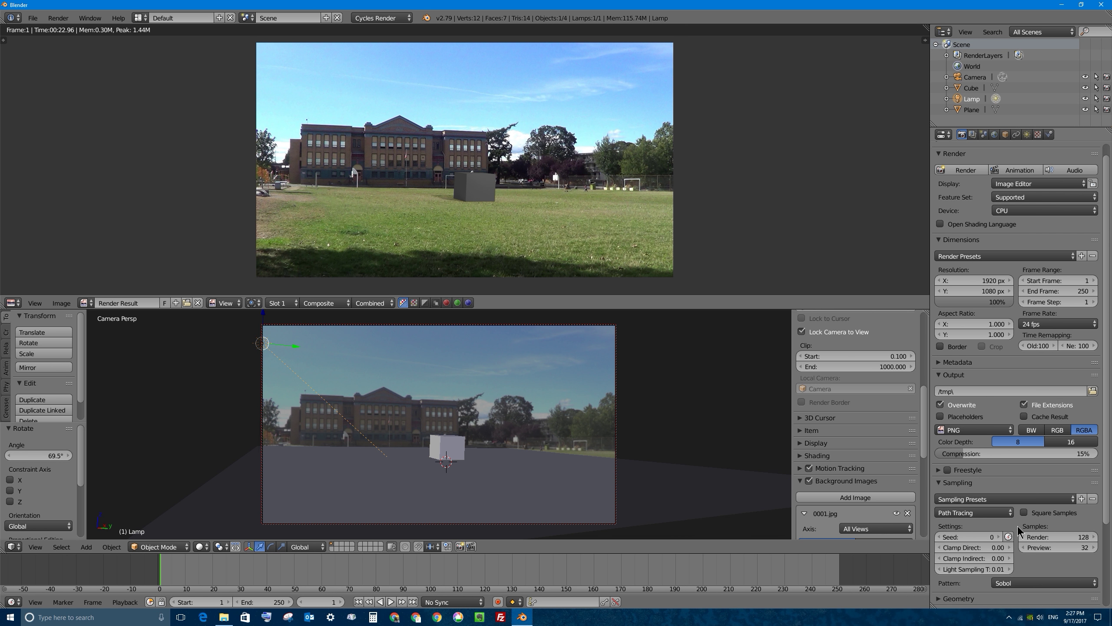
pyautogui.click(1073, 537)
pyautogui.write('3')
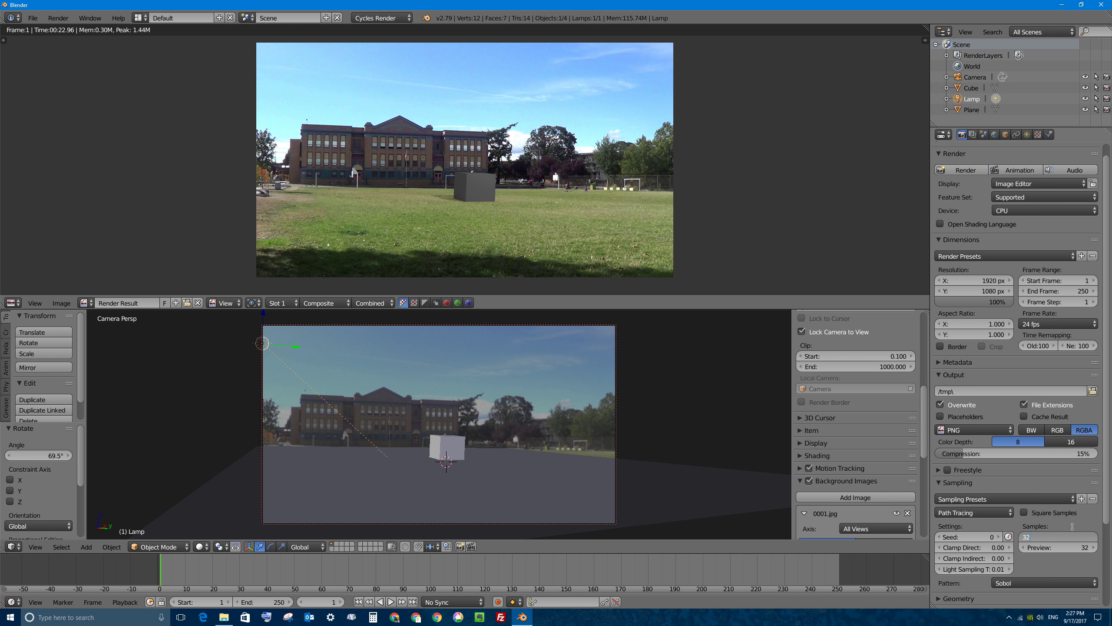
pyautogui.write('2')
pyautogui.press('Return')
pyautogui.click(966, 171)
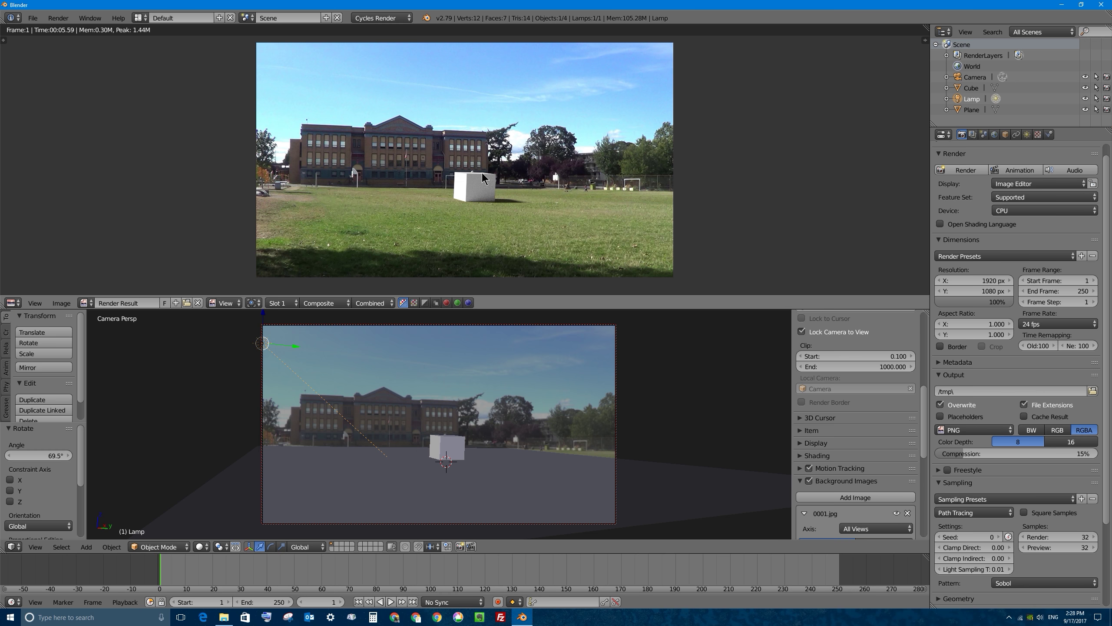
# Step: Give the ground plane a new Diffuse BSDF material and tint its colour pale yellow-green
pyautogui.rightClick(508, 459)
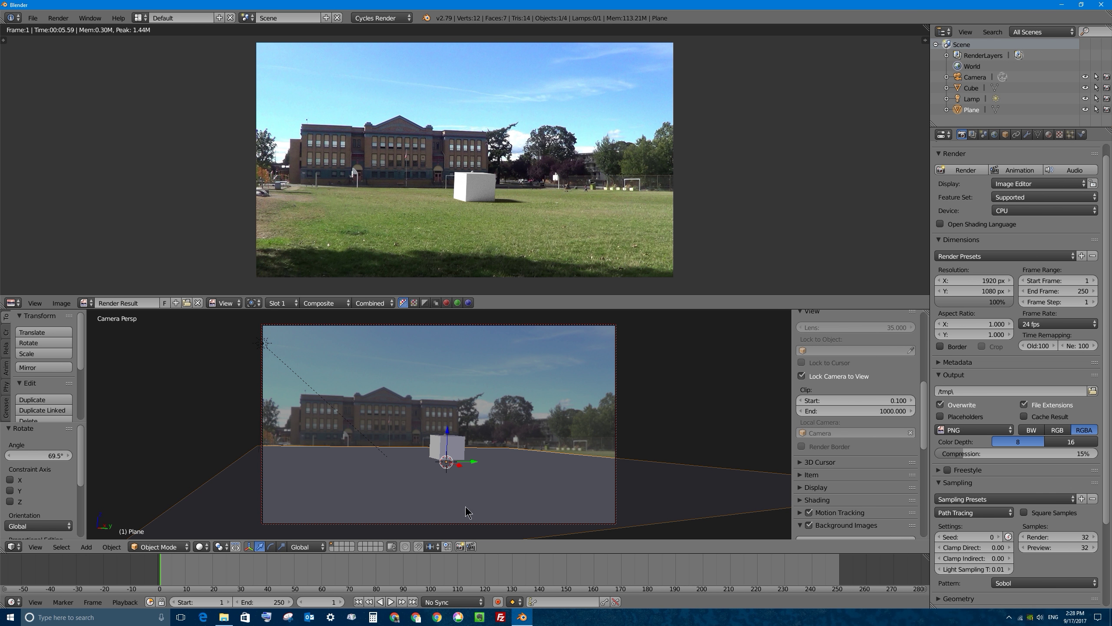
pyautogui.click(1049, 135)
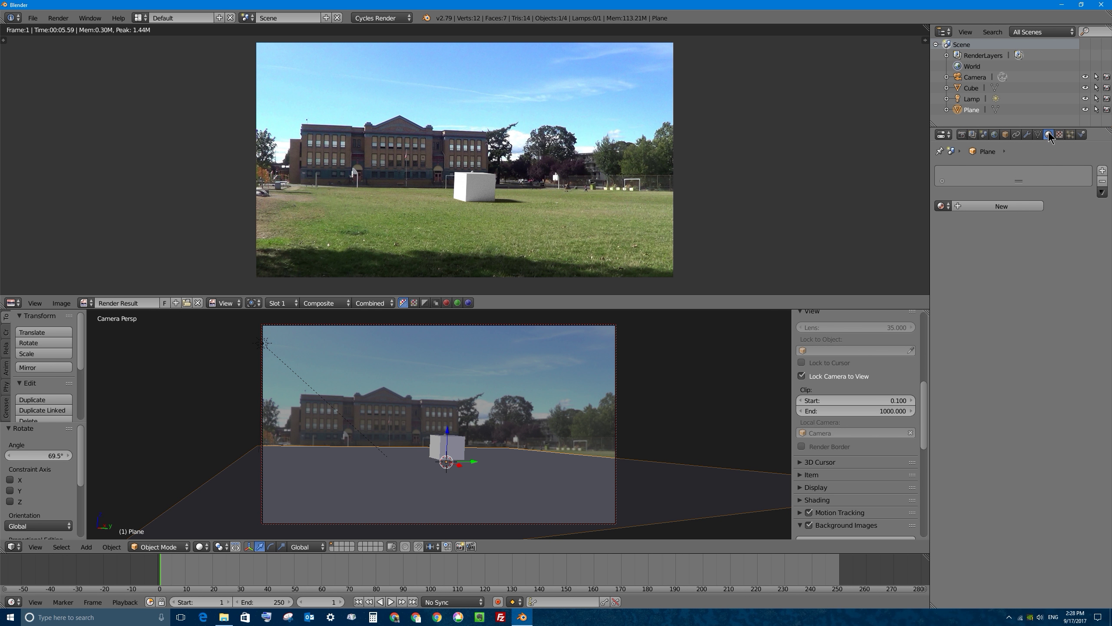
pyautogui.click(1041, 206)
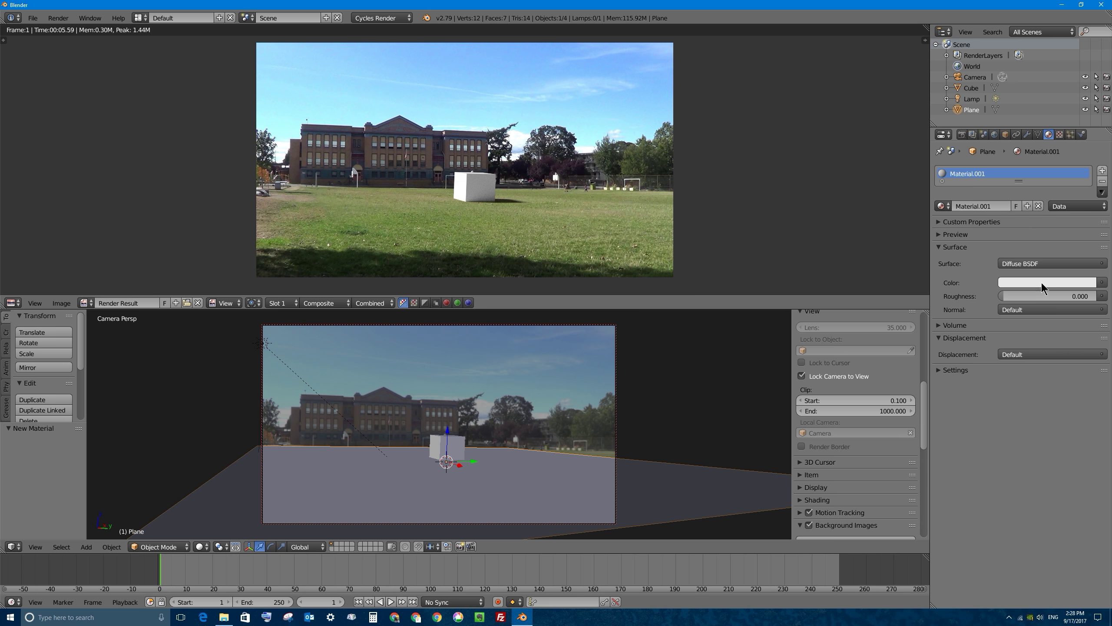
pyautogui.click(1031, 265)
pyautogui.click(1031, 265)
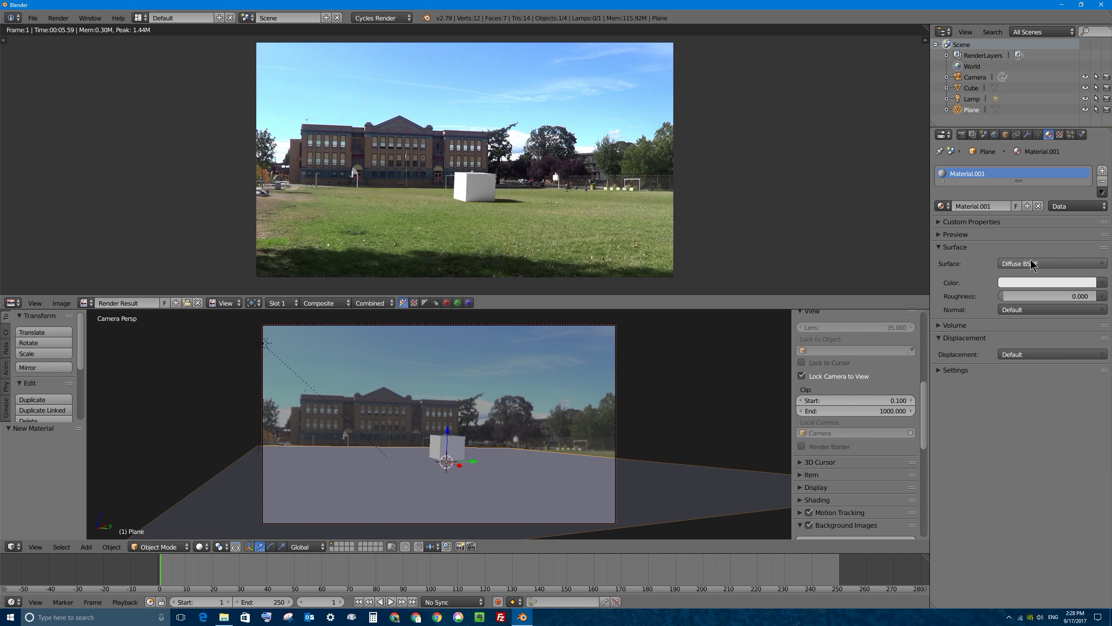
pyautogui.click(1035, 287)
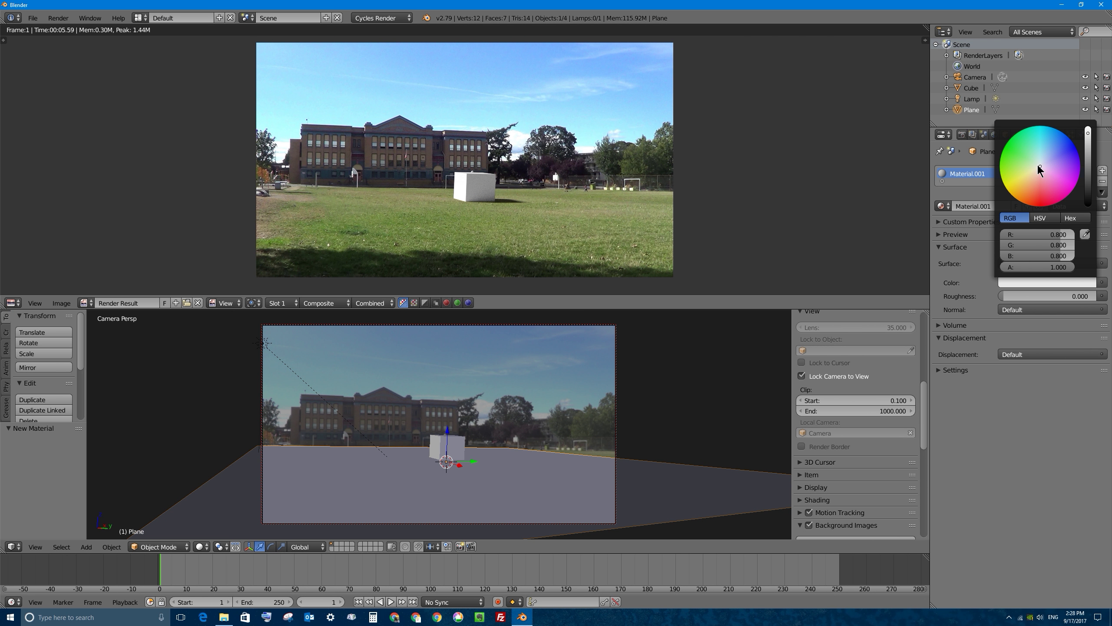
pyautogui.moveTo(1042, 169); pyautogui.dragTo(1034, 167)
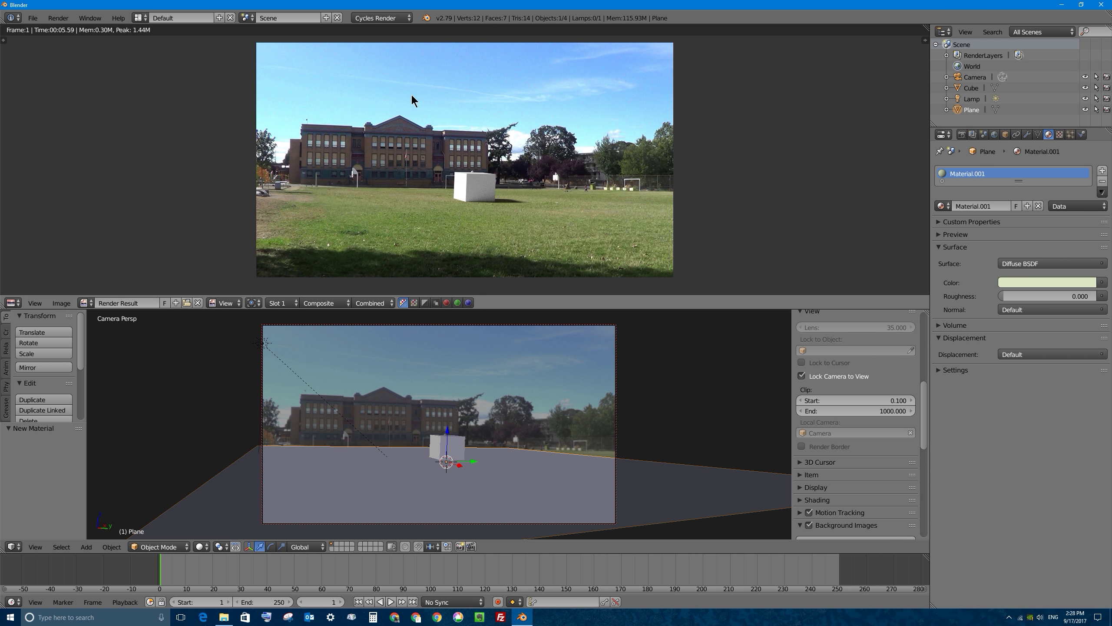
# Step: Brighten the world background colour and shift it to a slightly bluish grey
pyautogui.click(994, 135)
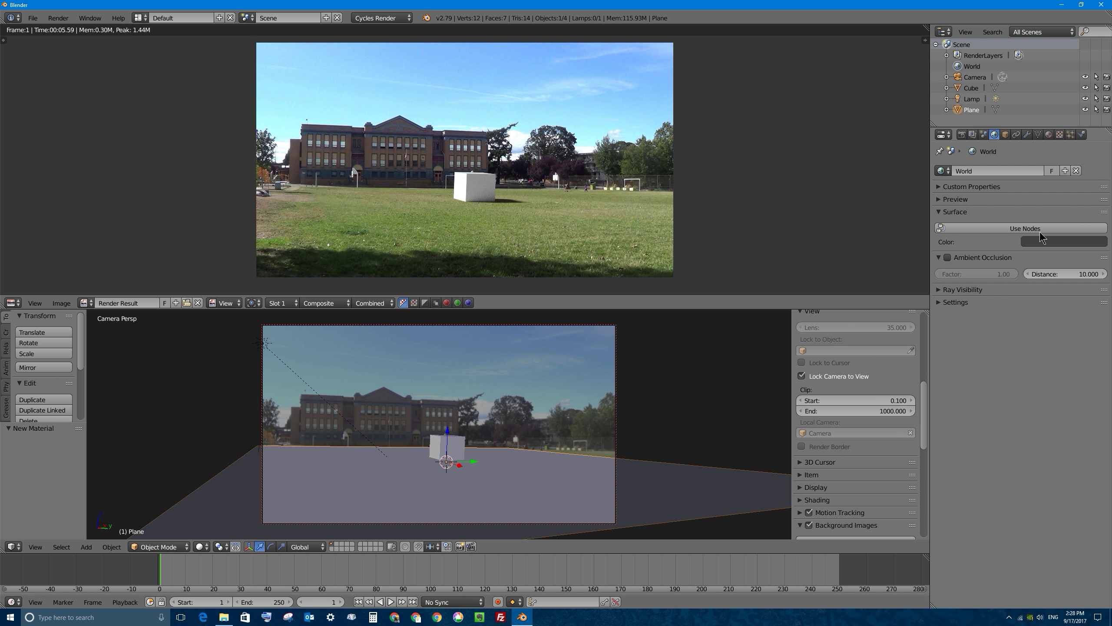
pyautogui.click(1053, 247)
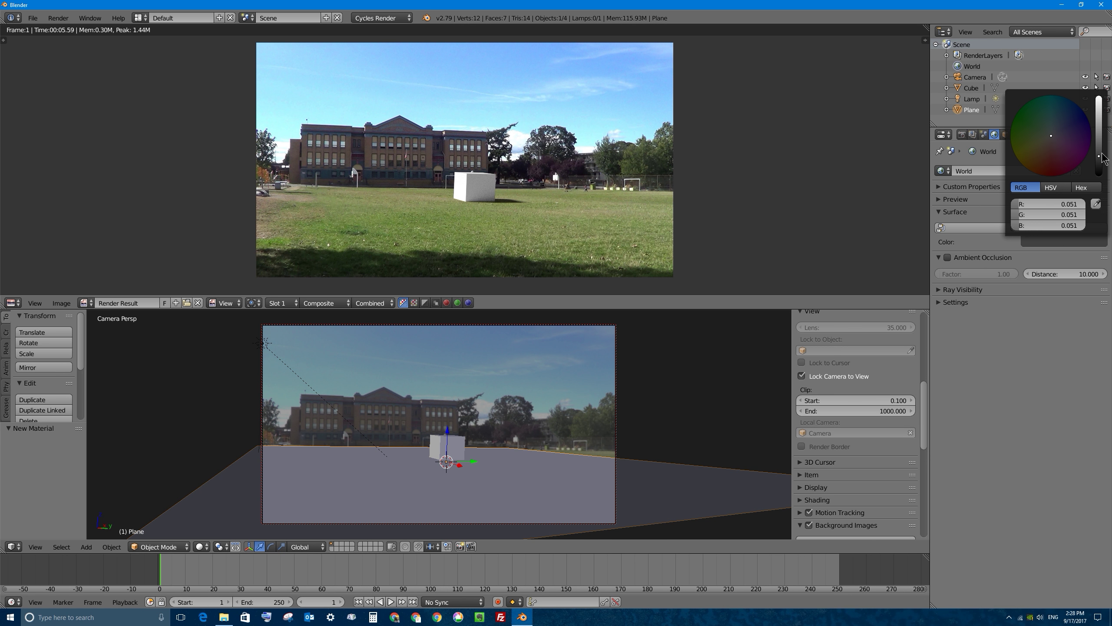
pyautogui.moveTo(1104, 154)
pyautogui.mouseDown()
pyautogui.moveTo(1099, 129)
pyautogui.moveTo(1051, 131)
pyautogui.mouseUp()
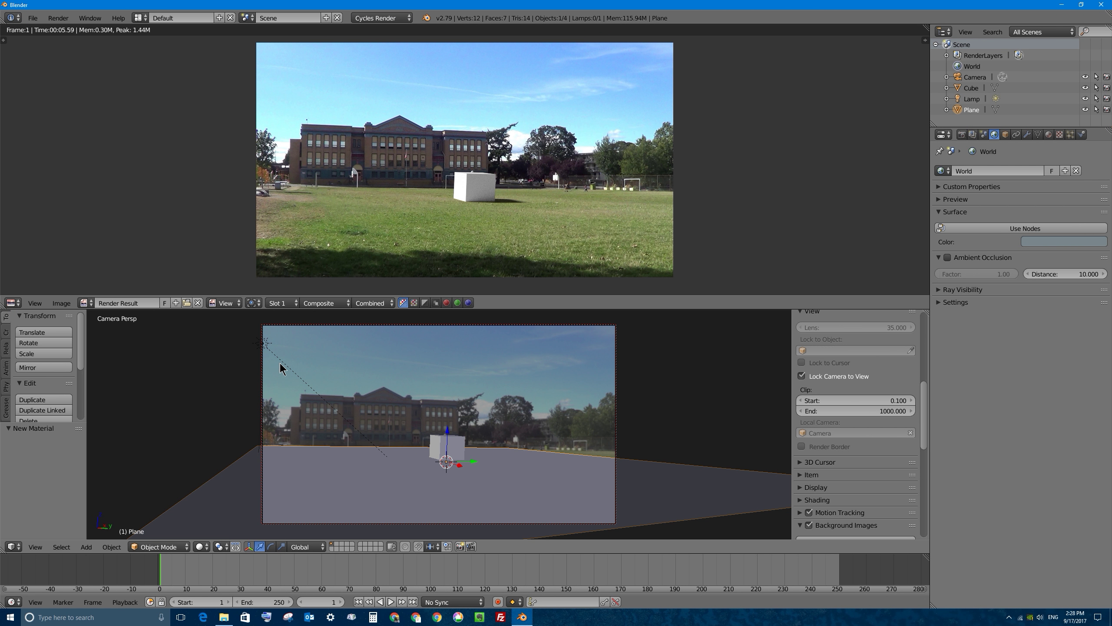
# Step: Set the sun lamp's emission strength to 3
pyautogui.rightClick(264, 344)
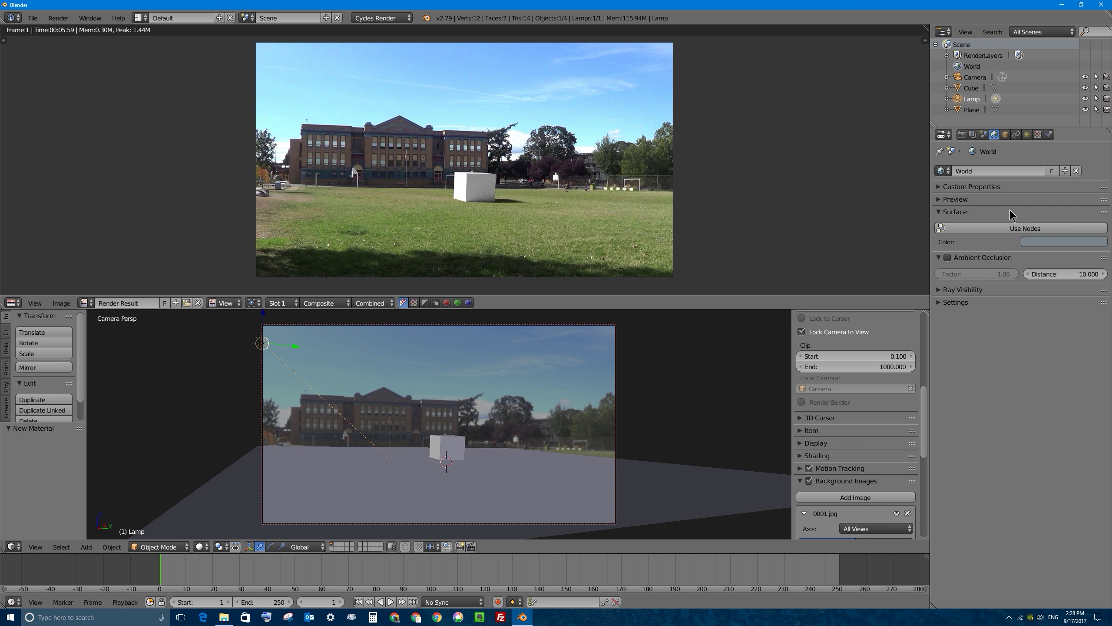
pyautogui.click(1027, 134)
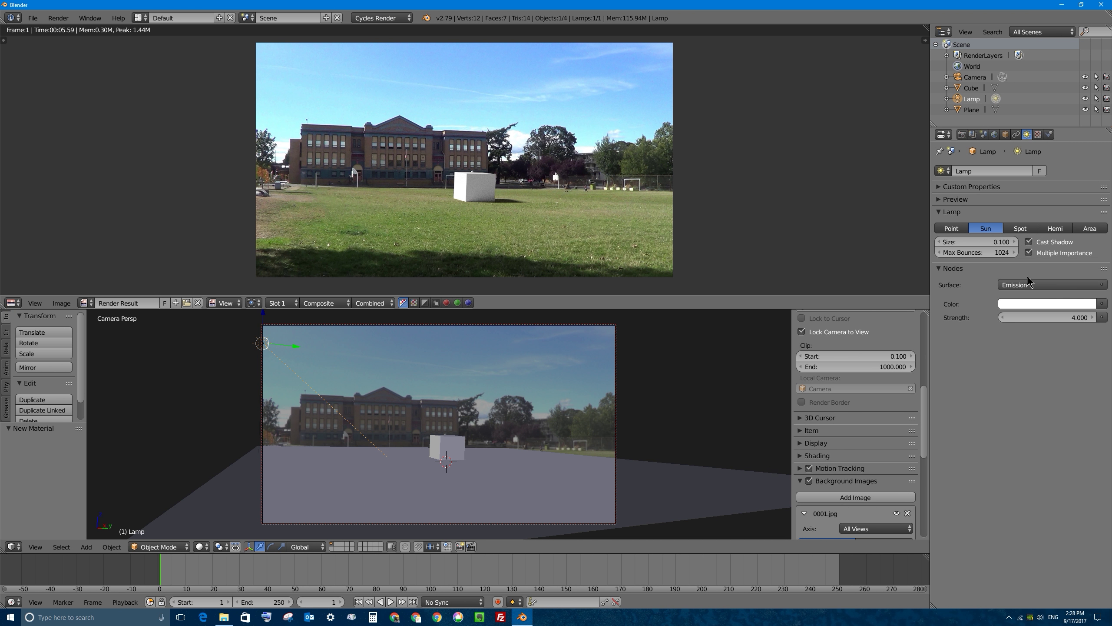
pyautogui.click(1041, 317)
pyautogui.write('3')
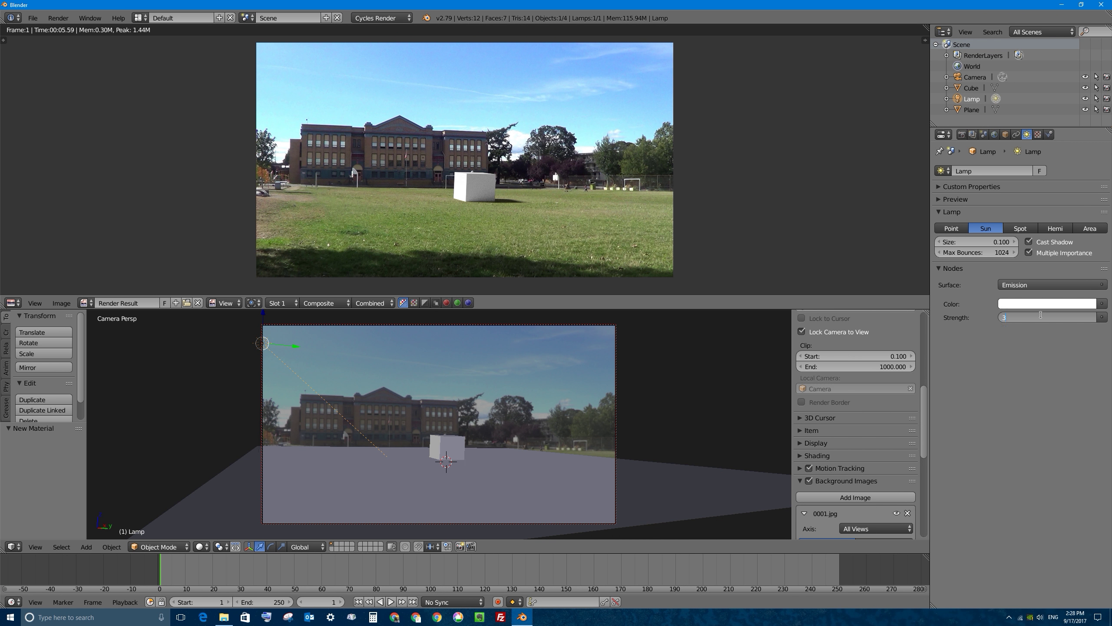
pyautogui.press('Return')
# Step: Tint the sun lamp's emission colour pale blue and render the camera view
pyautogui.click(1044, 305)
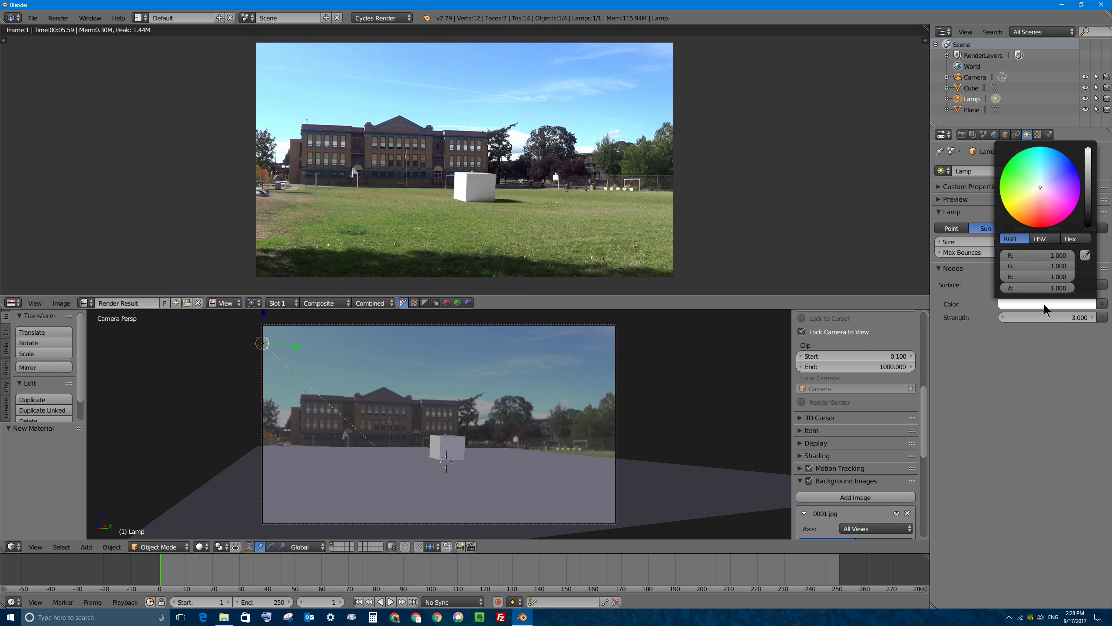
pyautogui.click(1040, 181)
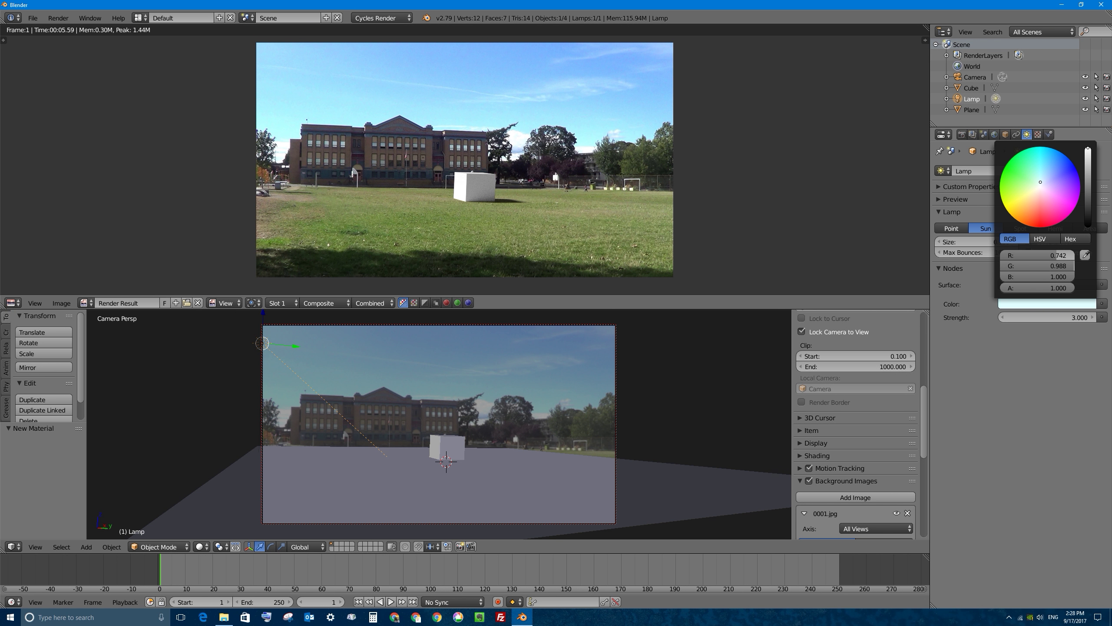
pyautogui.moveTo(1041, 181); pyautogui.dragTo(1041, 182)
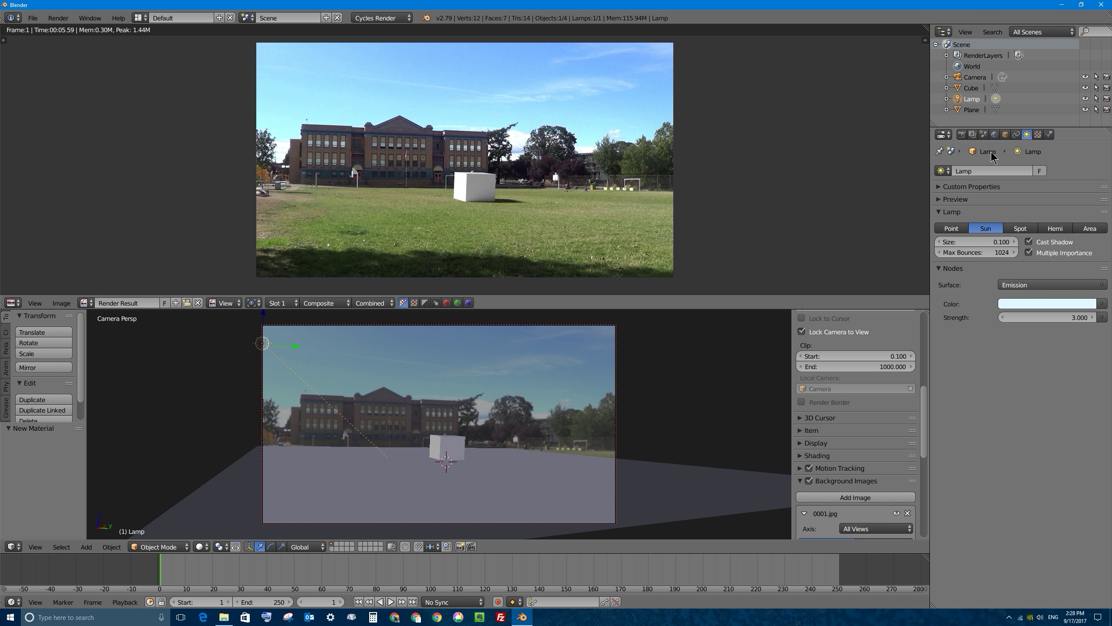
pyautogui.click(962, 135)
pyautogui.click(957, 170)
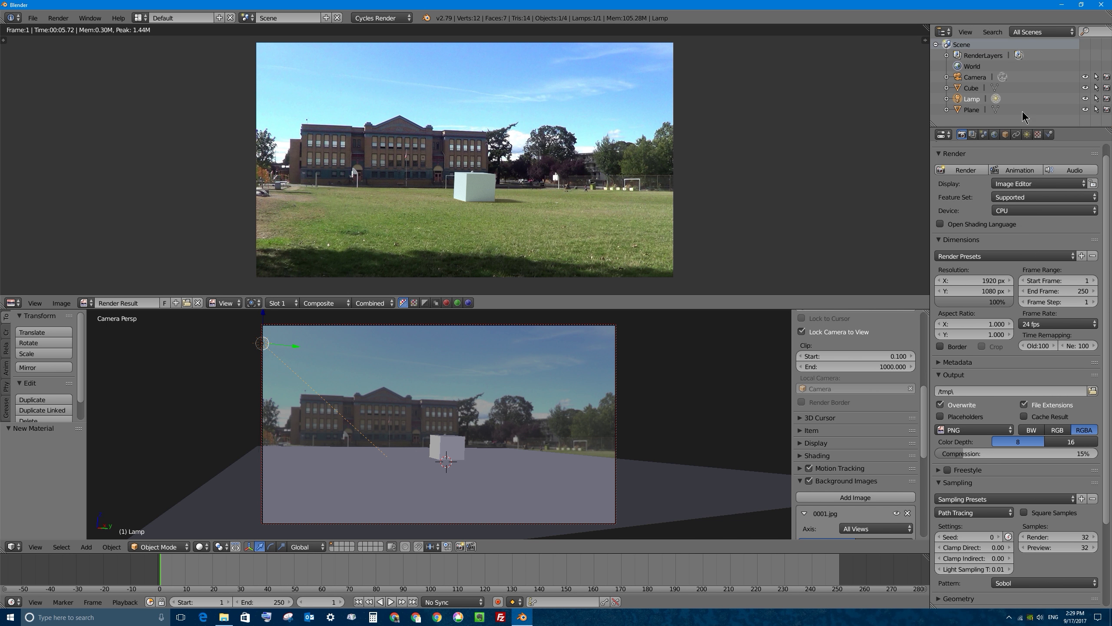
# Step: Darken the world background colour to about RGB 0.047, 0.057, 0.063 and render the scene again
pyautogui.click(994, 134)
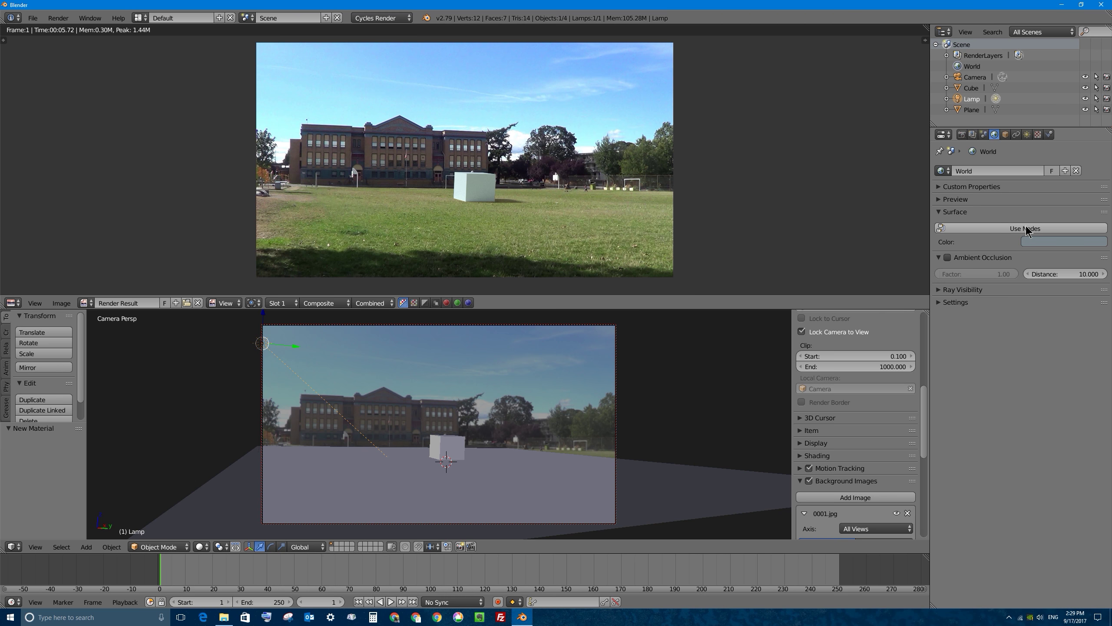
pyautogui.click(1051, 242)
pyautogui.moveTo(1099, 132); pyautogui.dragTo(1098, 152)
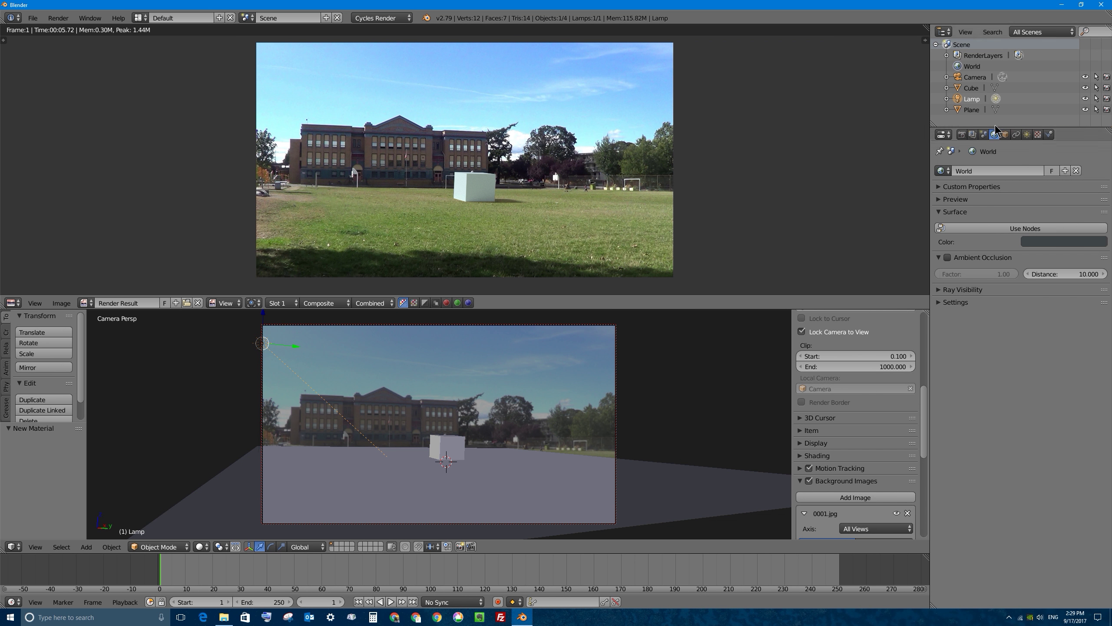
pyautogui.click(962, 135)
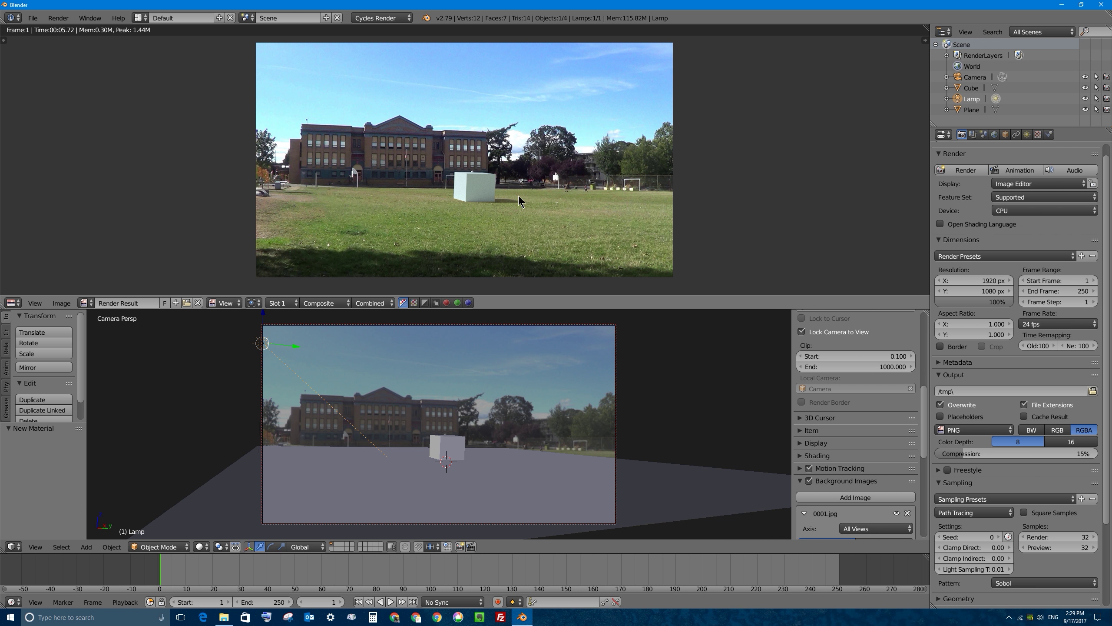
pyautogui.click(965, 170)
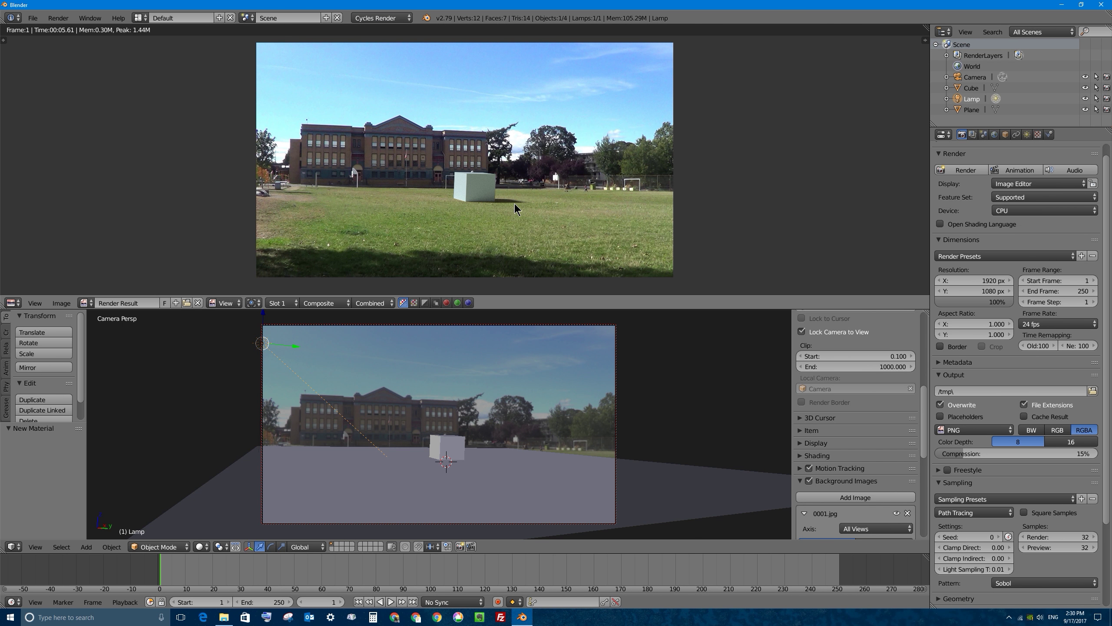
# Step: Raise the cube about 2.24 units along Z above the ground plane and render its detached shadow
pyautogui.rightClick(451, 439)
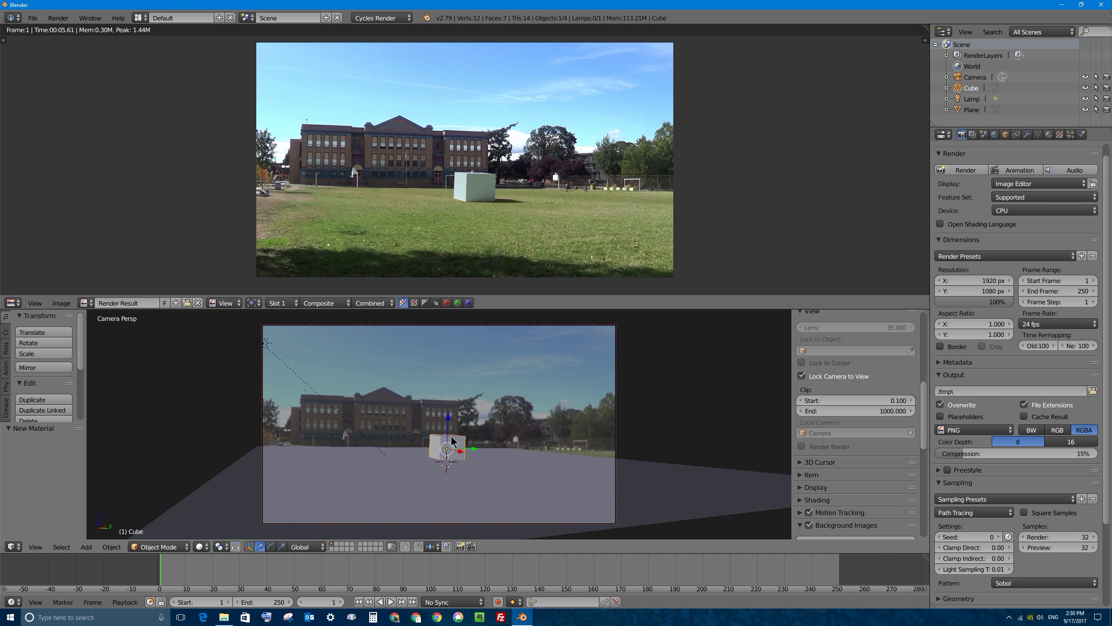
pyautogui.moveTo(449, 423); pyautogui.dragTo(448, 394)
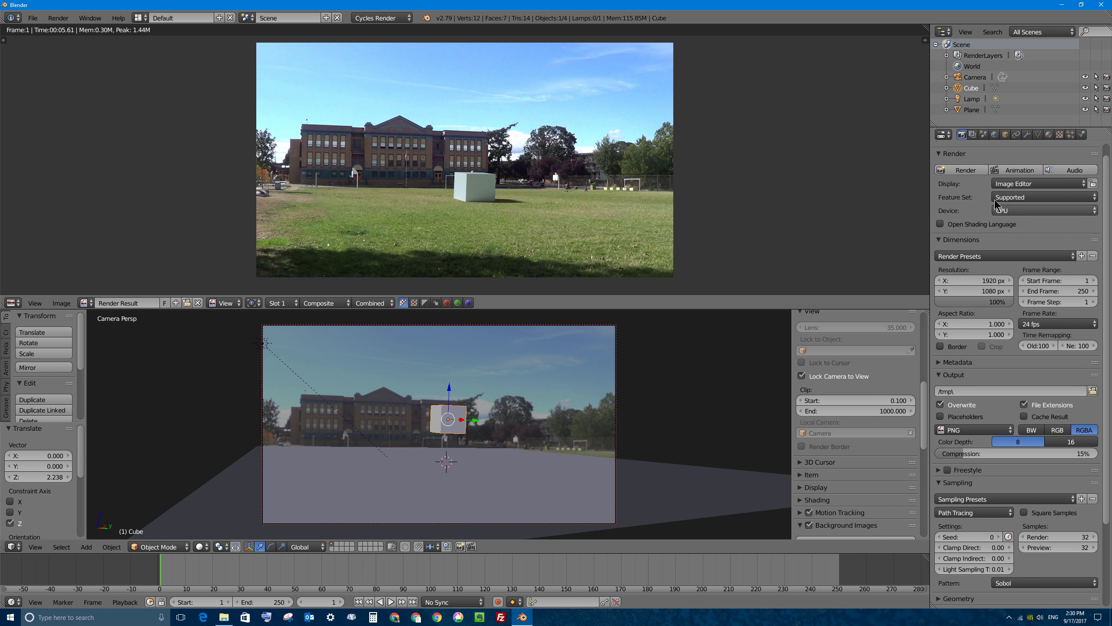
pyautogui.click(962, 169)
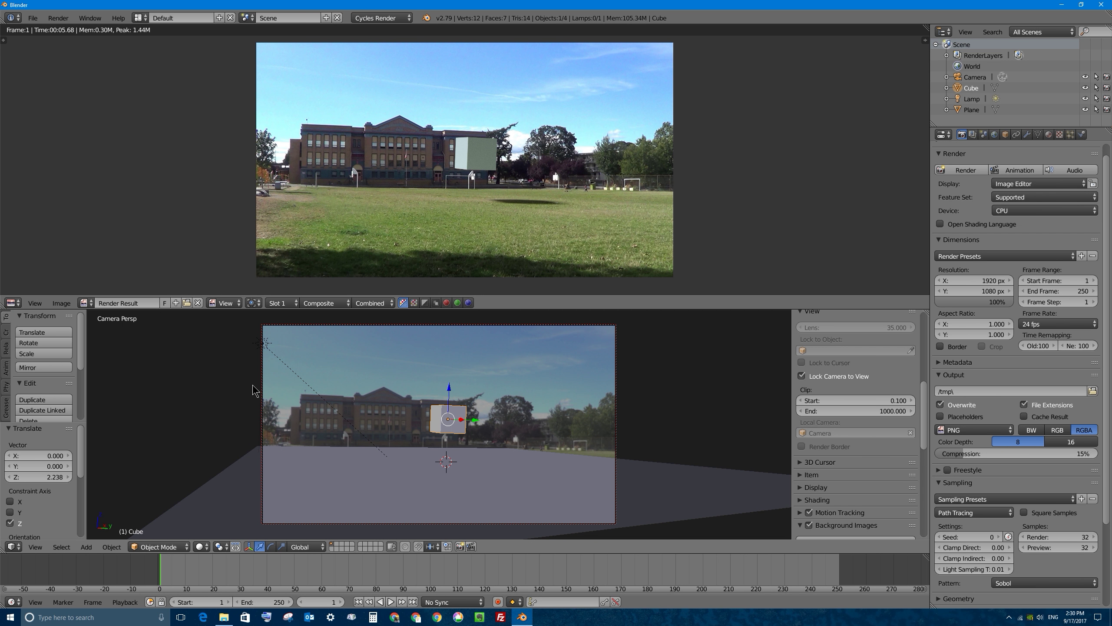
# Step: Try a sun lamp size of 0.5 and render to check how soft the cube's shadow gets
pyautogui.rightClick(269, 343)
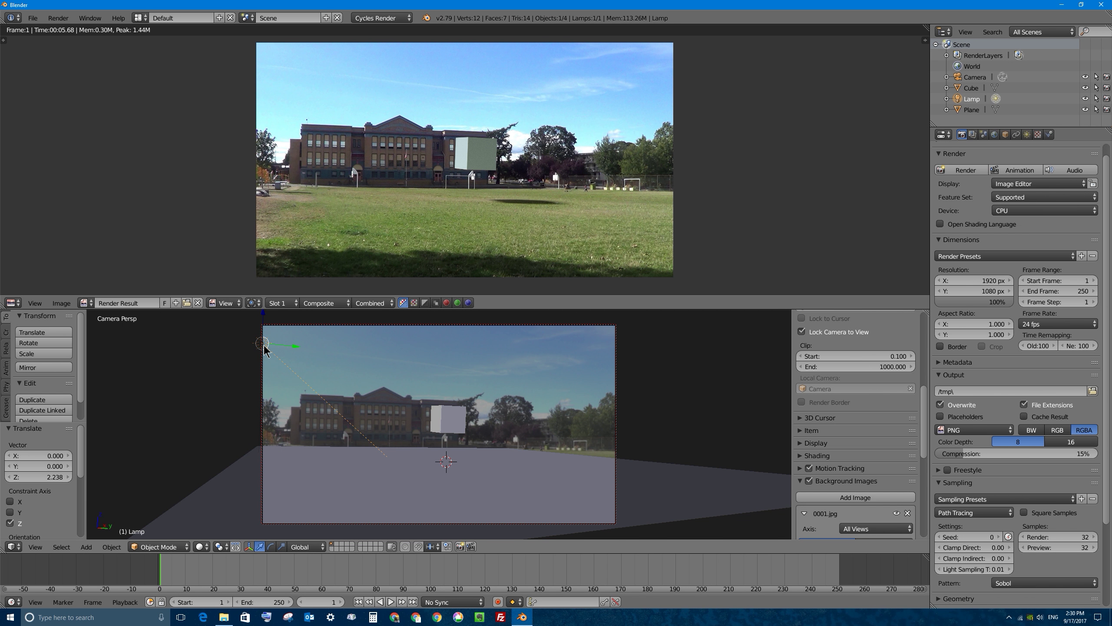
pyautogui.click(1027, 135)
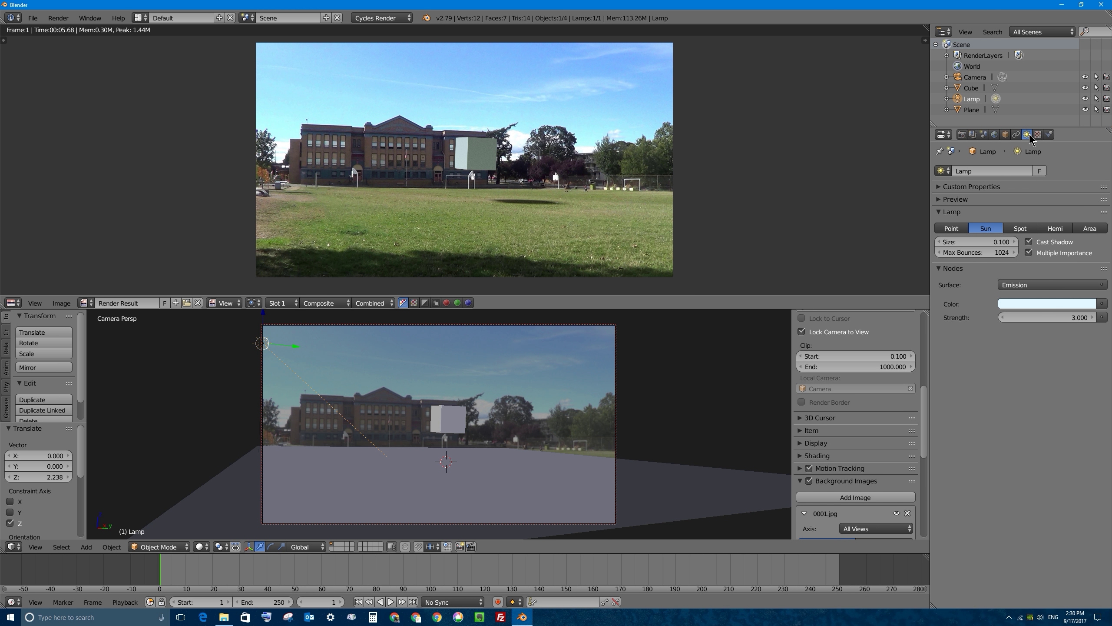
pyautogui.click(989, 241)
pyautogui.write('0')
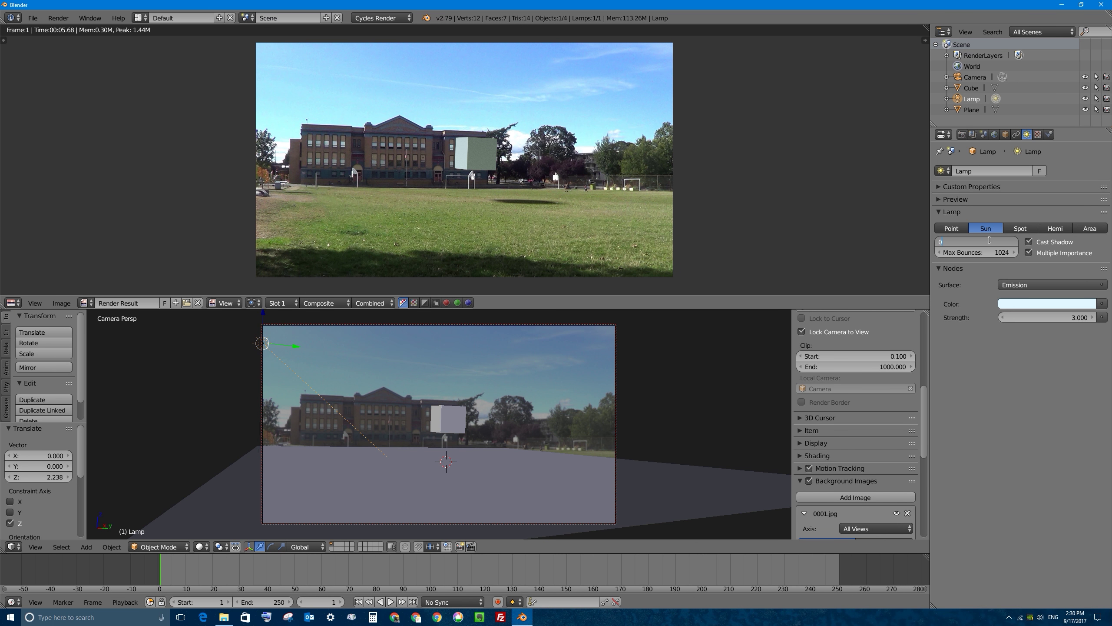
pyautogui.write('.5')
pyautogui.press('Return')
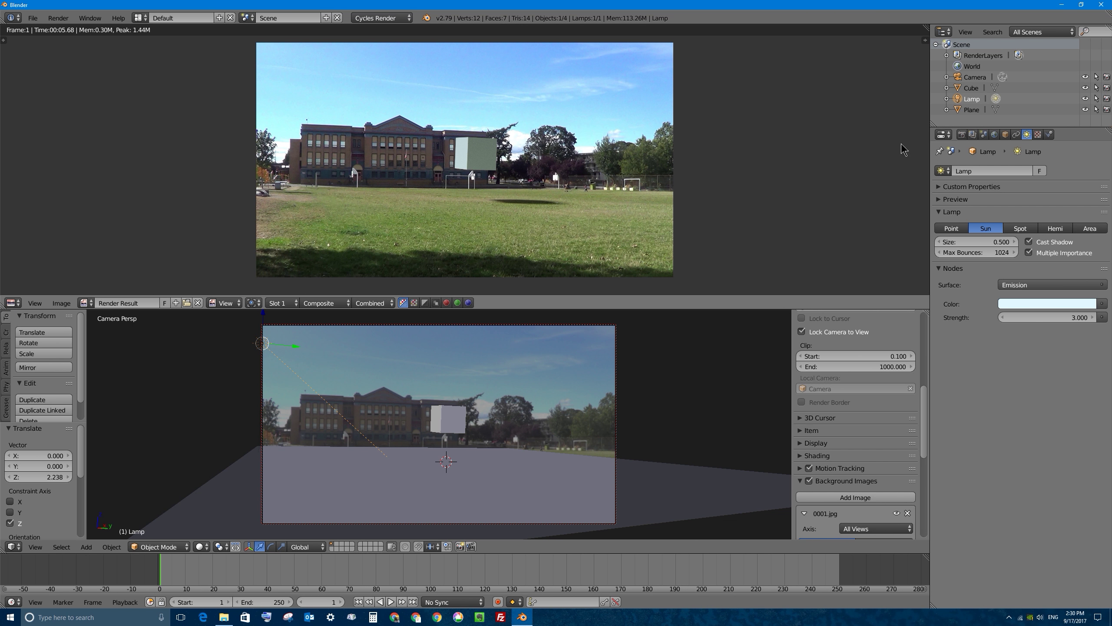
pyautogui.click(965, 133)
pyautogui.click(965, 170)
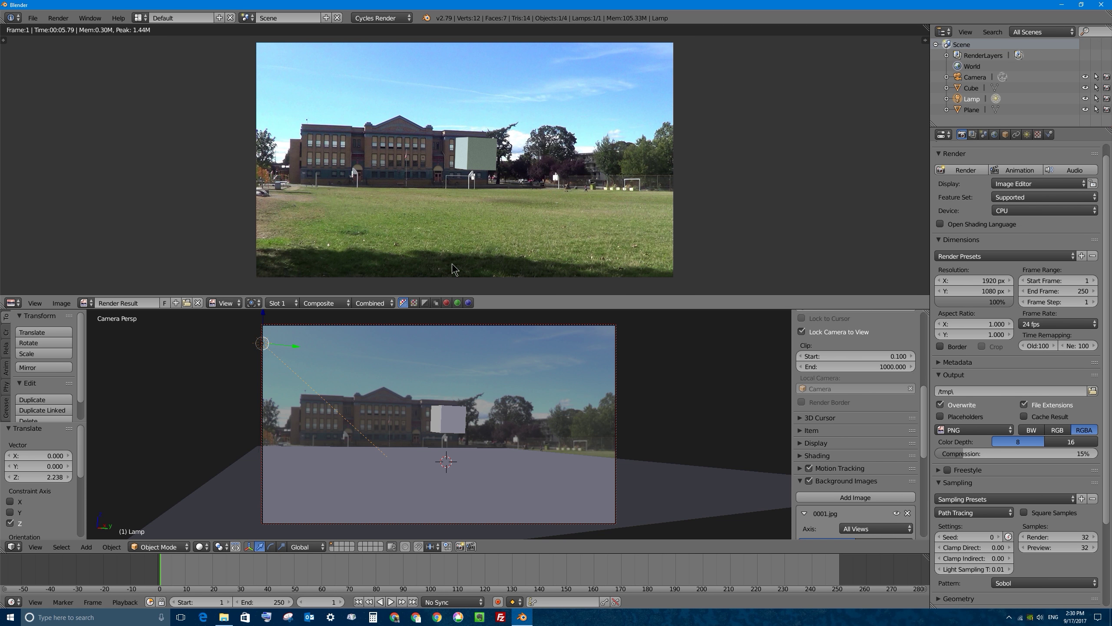
# Step: Set the sun lamp's size to 0.15 and render the floating cube's shadow
pyautogui.click(1025, 134)
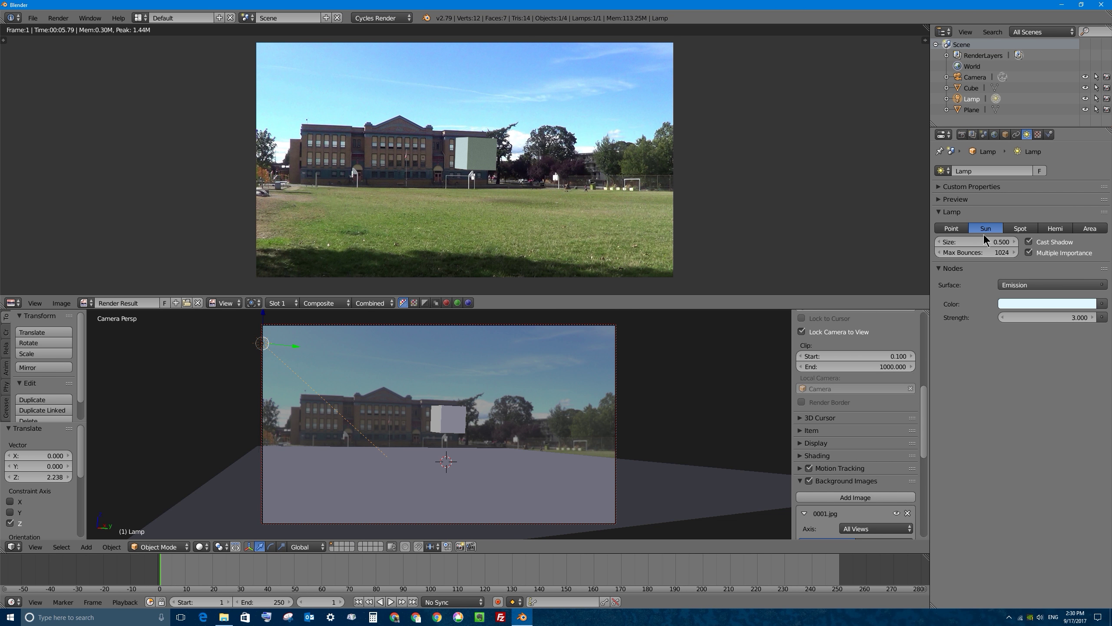
pyautogui.click(984, 241)
pyautogui.write('0')
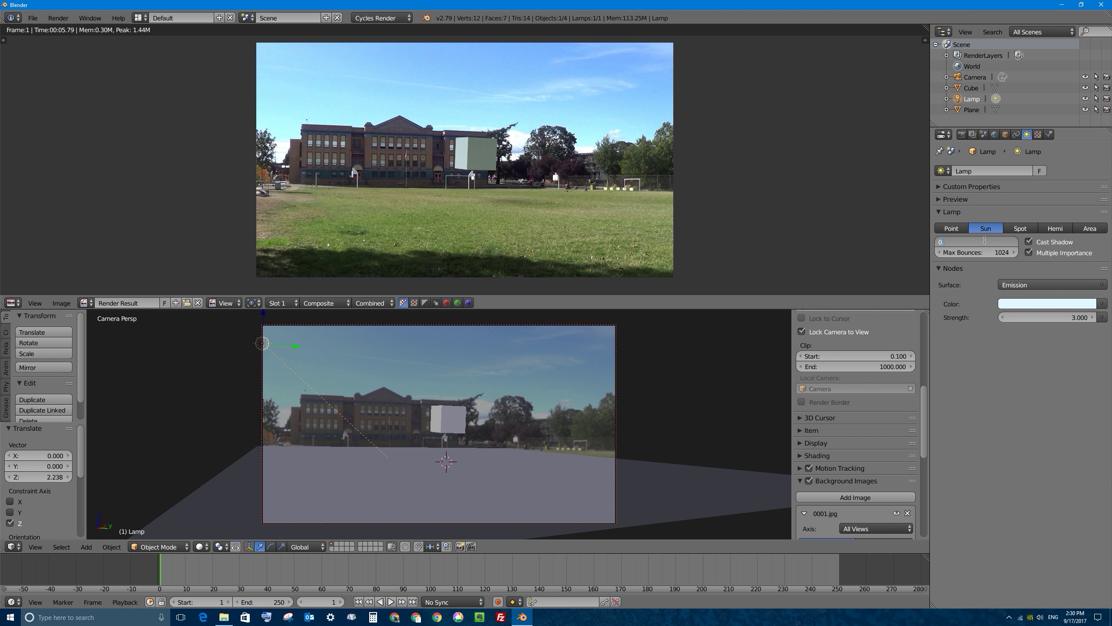
pyautogui.write('.15')
pyautogui.press('Return')
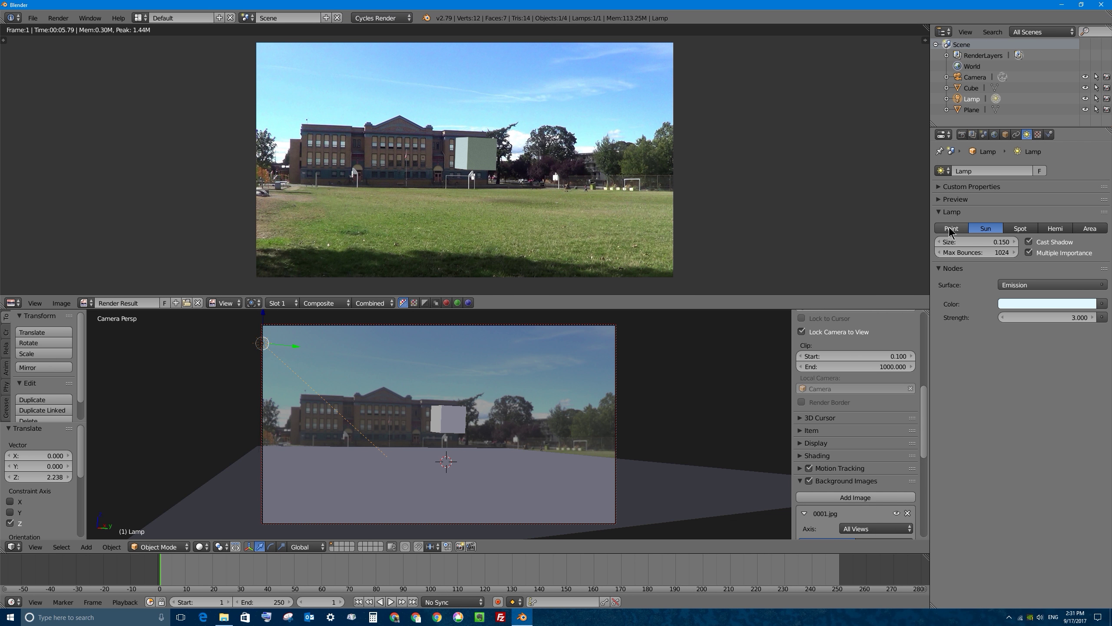
pyautogui.click(962, 135)
pyautogui.click(972, 173)
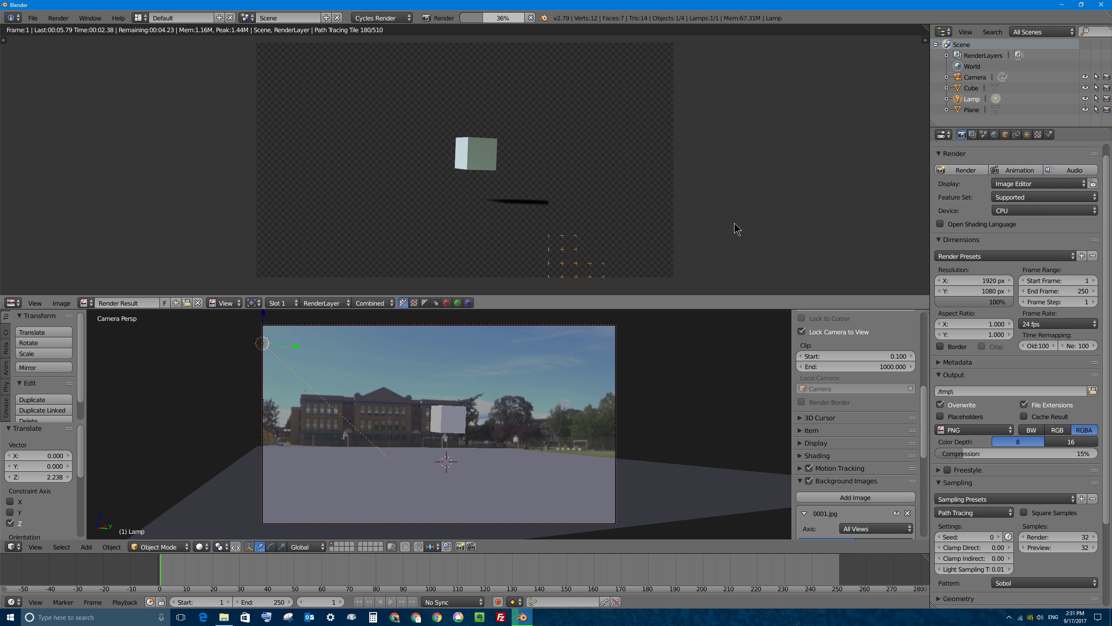
# Step: Try a brighter world background colour, then darken it to RGB 0.046, 0.055, 0.060
pyautogui.click(1027, 134)
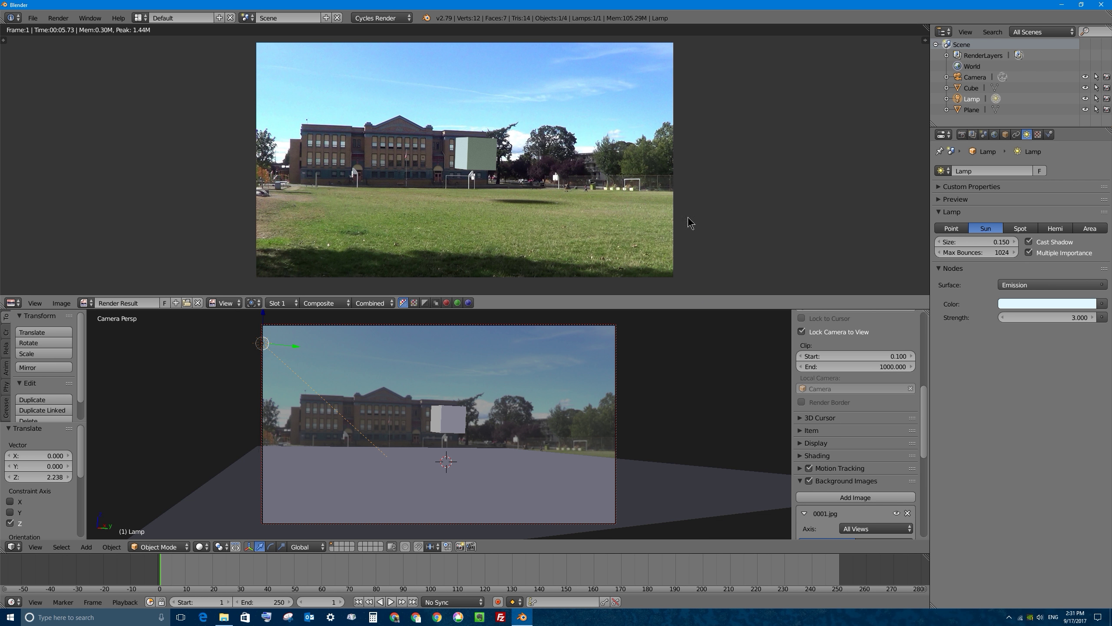
pyautogui.click(995, 133)
pyautogui.click(1054, 241)
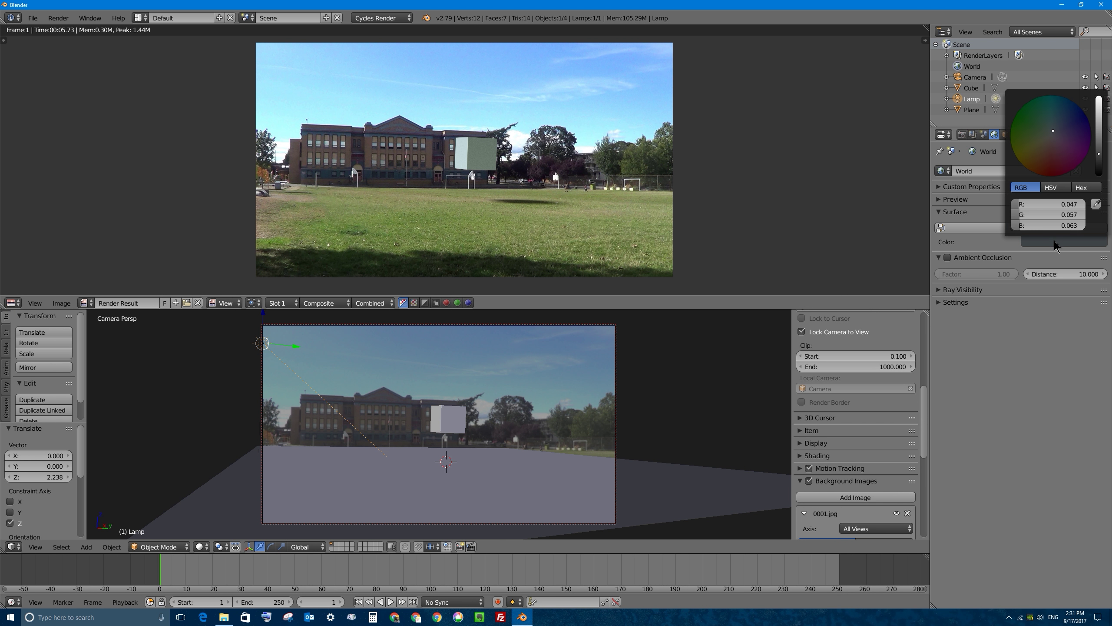
pyautogui.click(1099, 148)
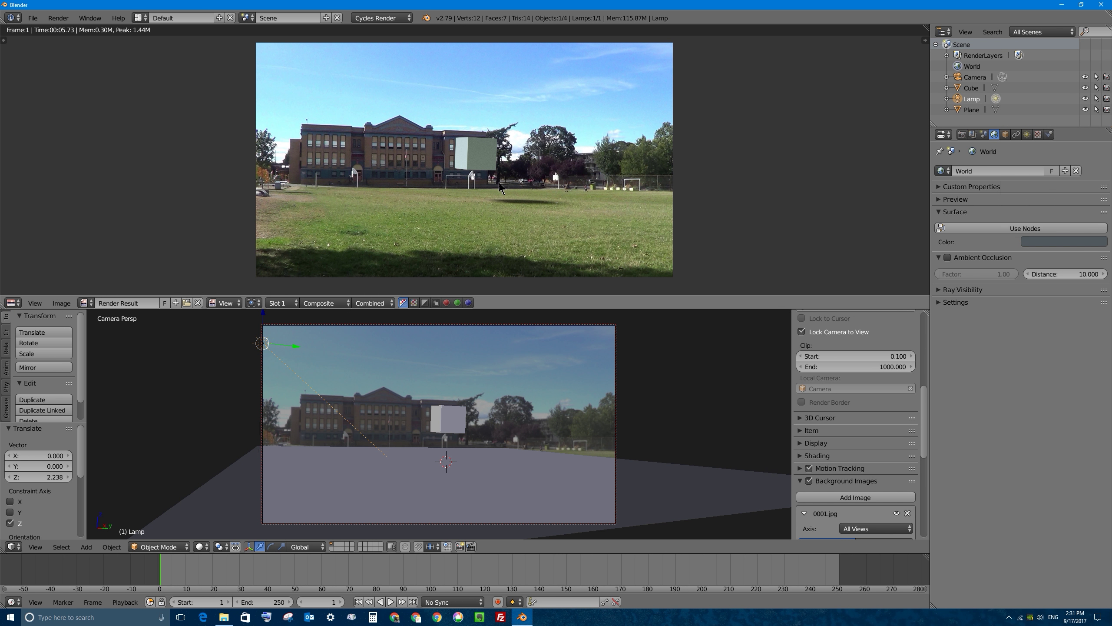
pyautogui.click(1060, 248)
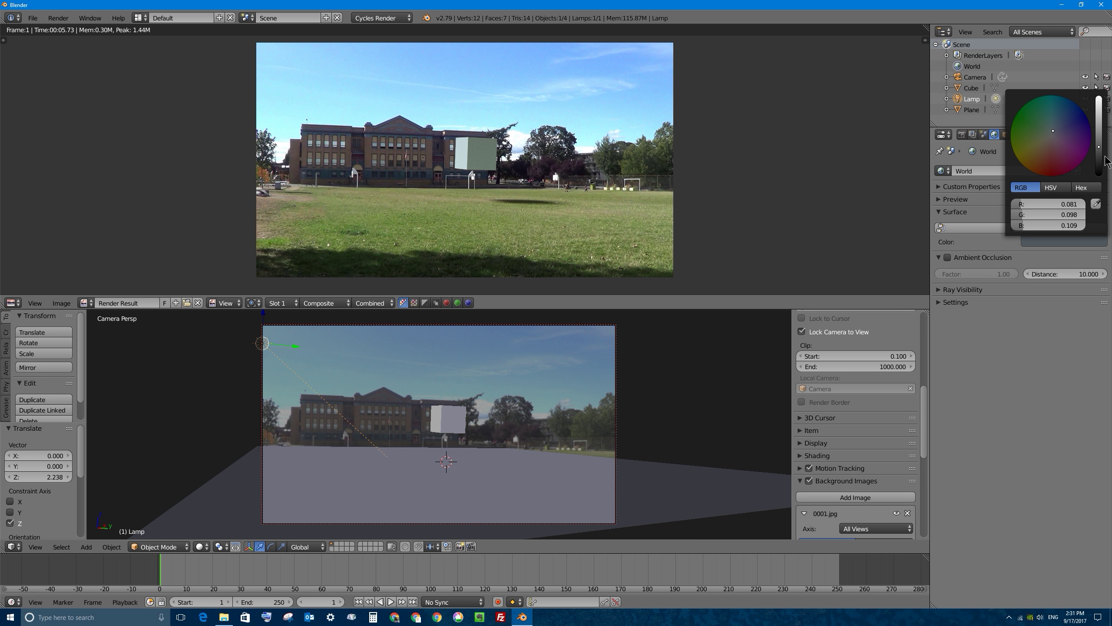
pyautogui.moveTo(1104, 157); pyautogui.dragTo(1105, 162)
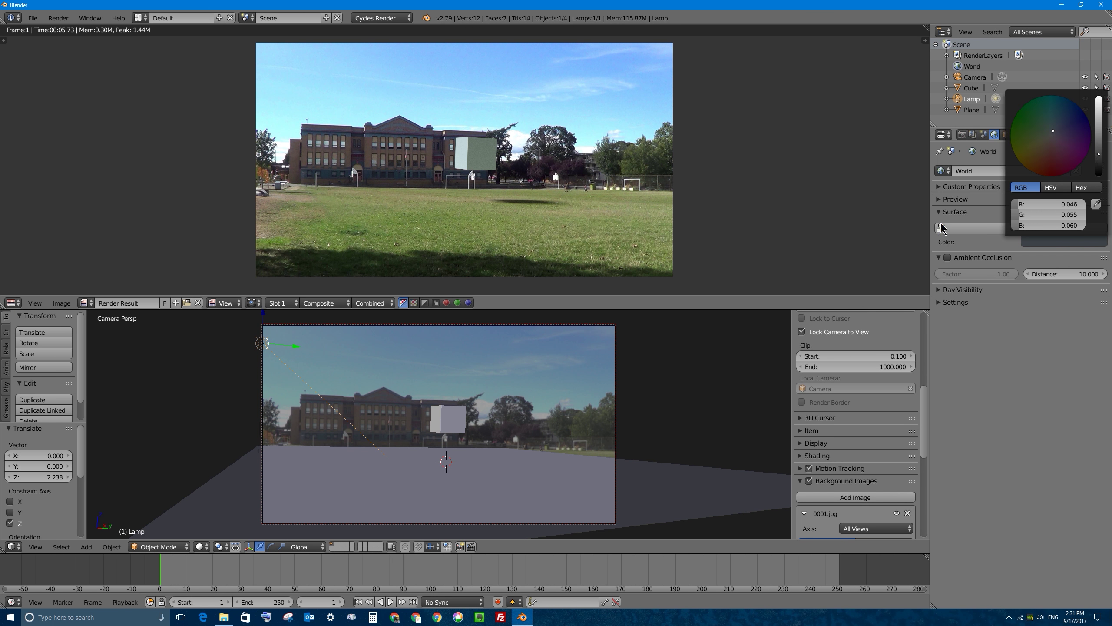
# Step: Change the ground plane material's surface from Diffuse BSDF to Mix Shader
pyautogui.rightClick(507, 463)
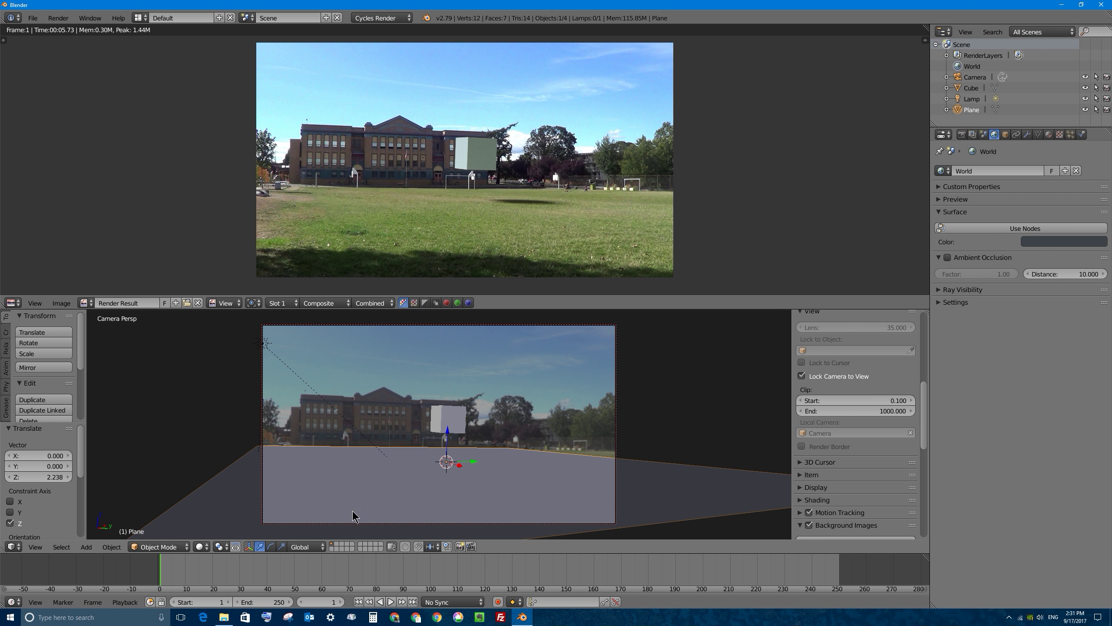
pyautogui.click(1049, 135)
pyautogui.click(1025, 263)
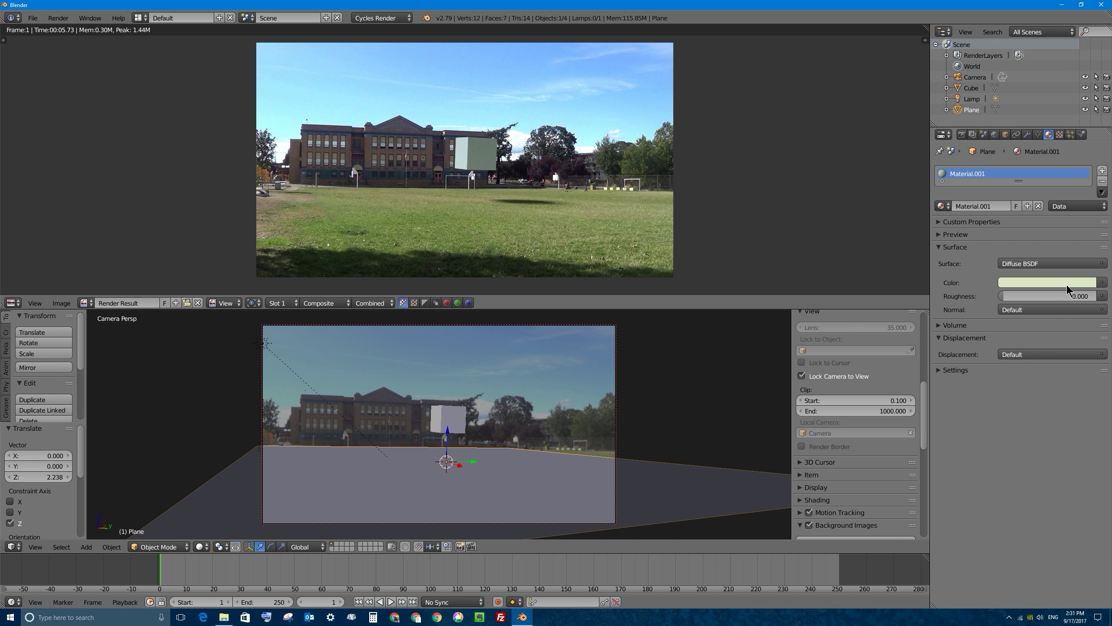
pyautogui.click(1050, 265)
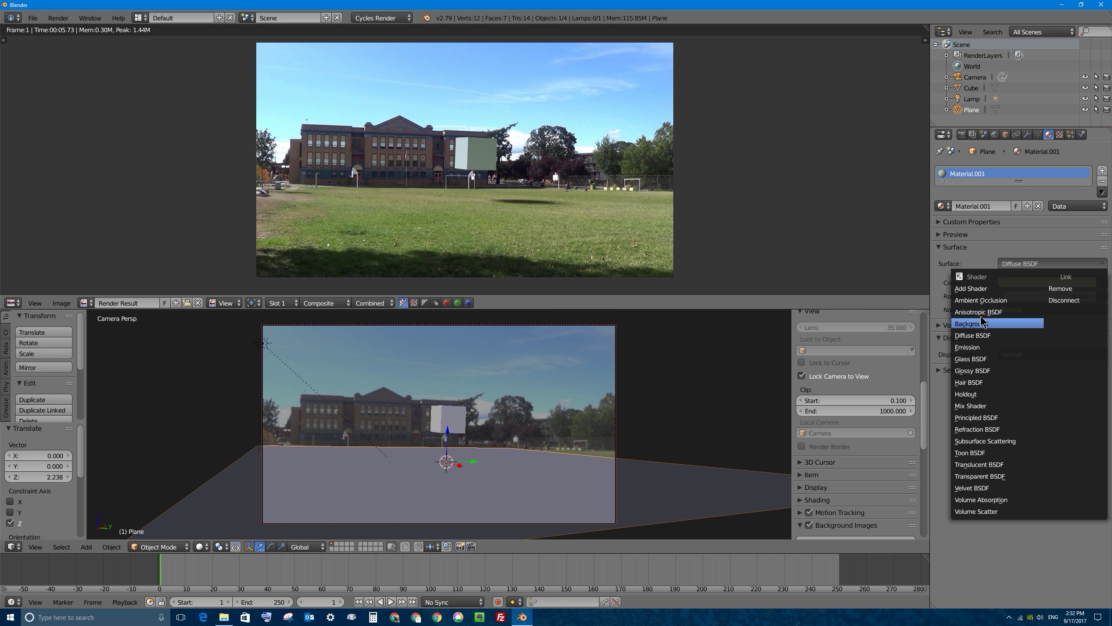
pyautogui.click(971, 408)
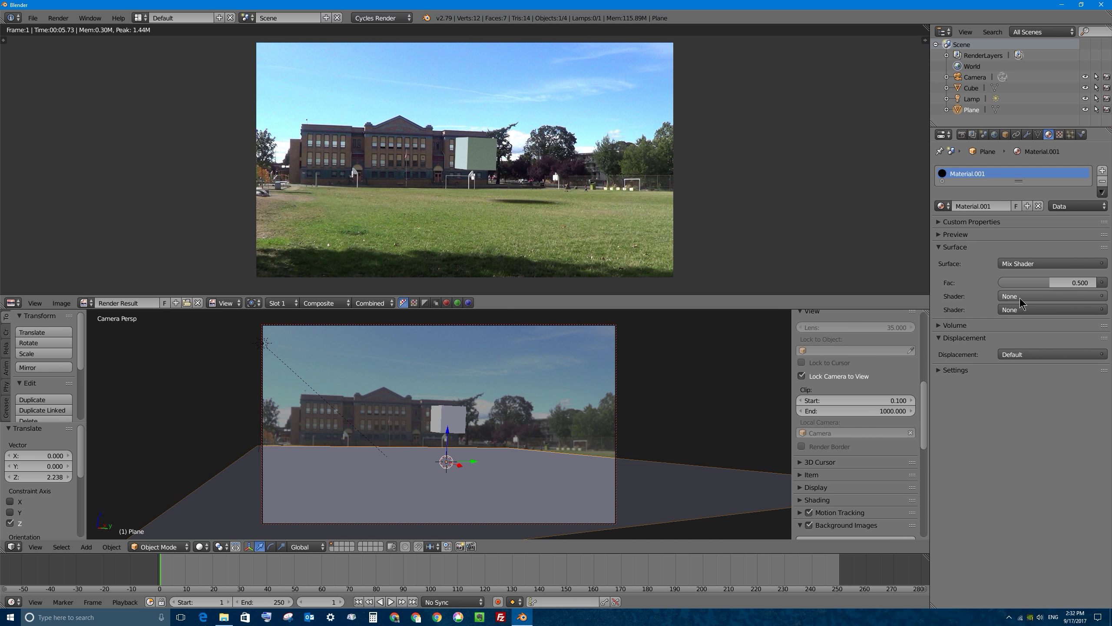
# Step: Set the Mix Shader's first shader to Diffuse BSDF and give it a pale yellow-green colour
pyautogui.click(1029, 296)
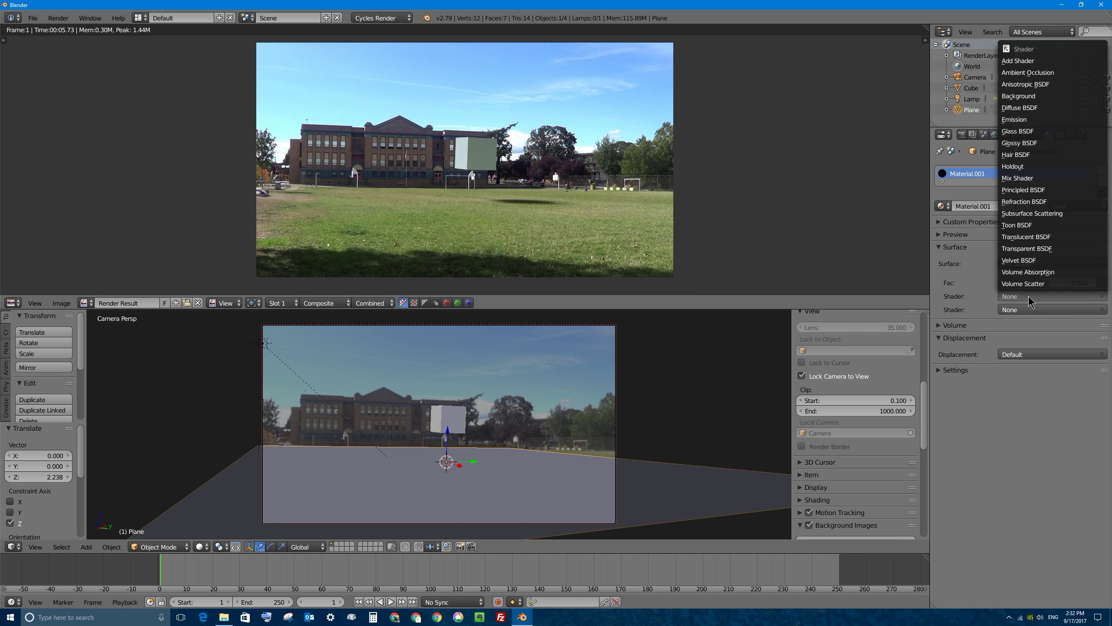
pyautogui.click(1016, 298)
pyautogui.click(1010, 297)
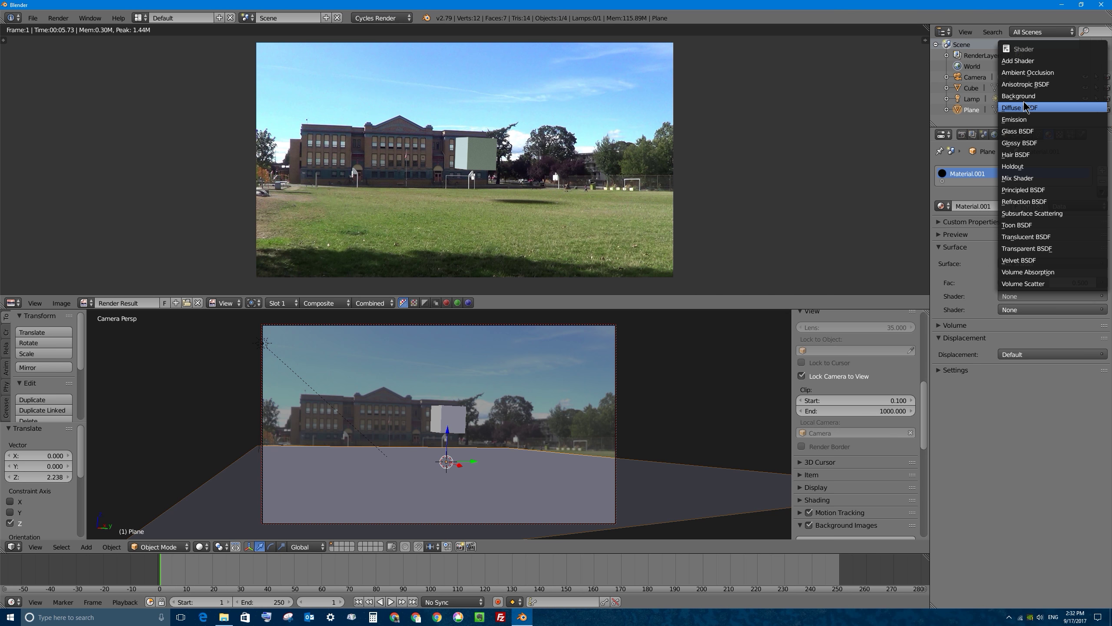
pyautogui.click(1038, 109)
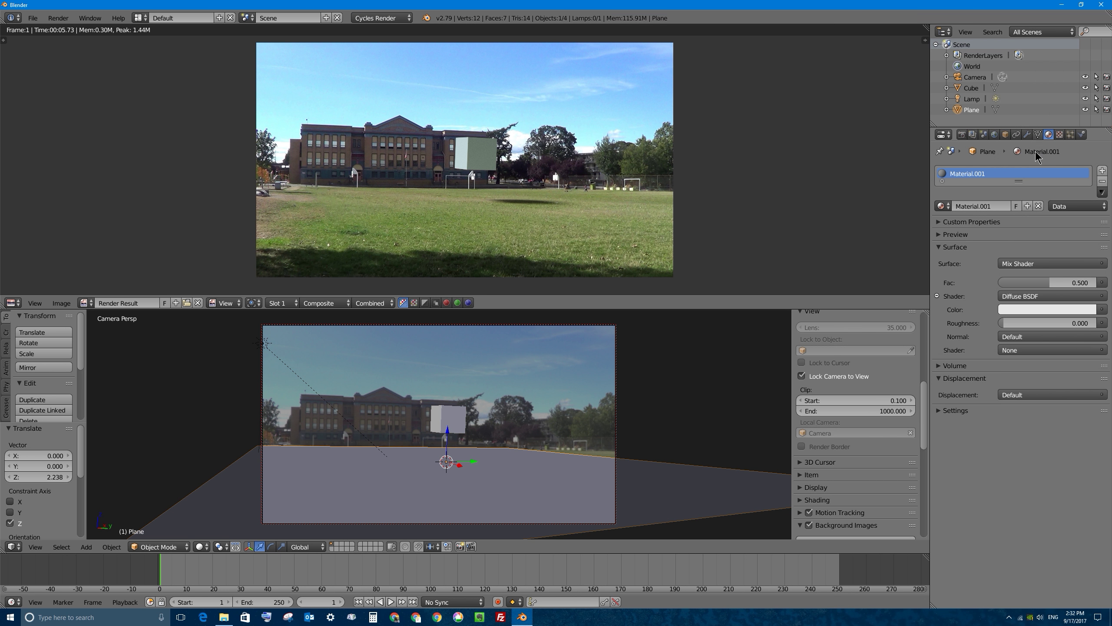
pyautogui.click(1037, 309)
pyautogui.moveTo(1039, 196); pyautogui.dragTo(1032, 193)
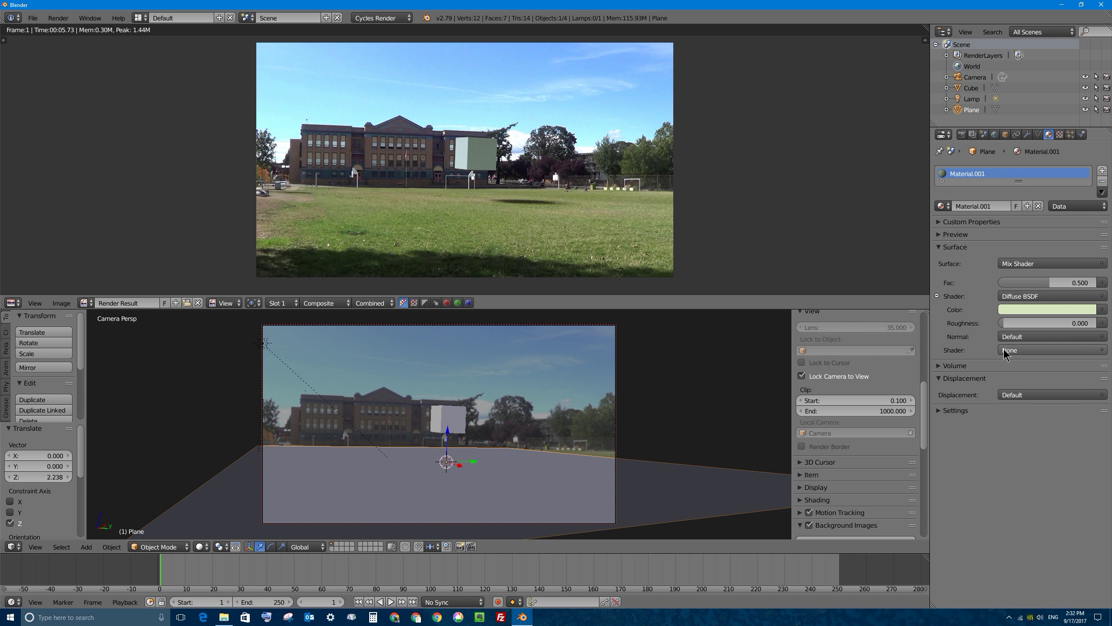
pyautogui.click(937, 296)
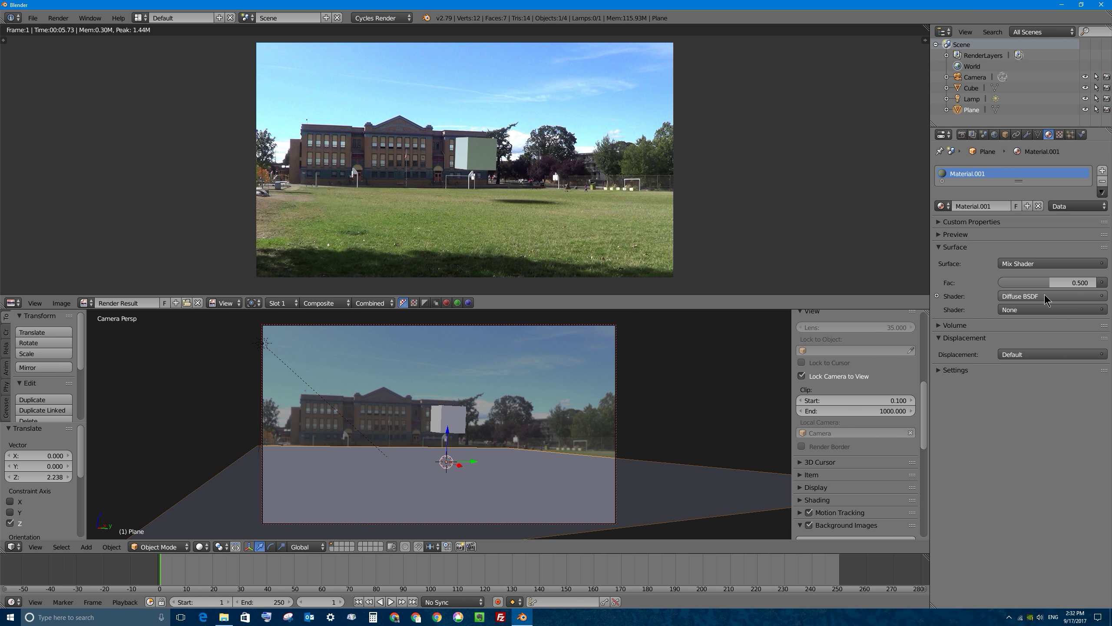
# Step: Set the Mix Shader's second shader to Translucent BSDF and give it a pale green colour
pyautogui.click(1021, 309)
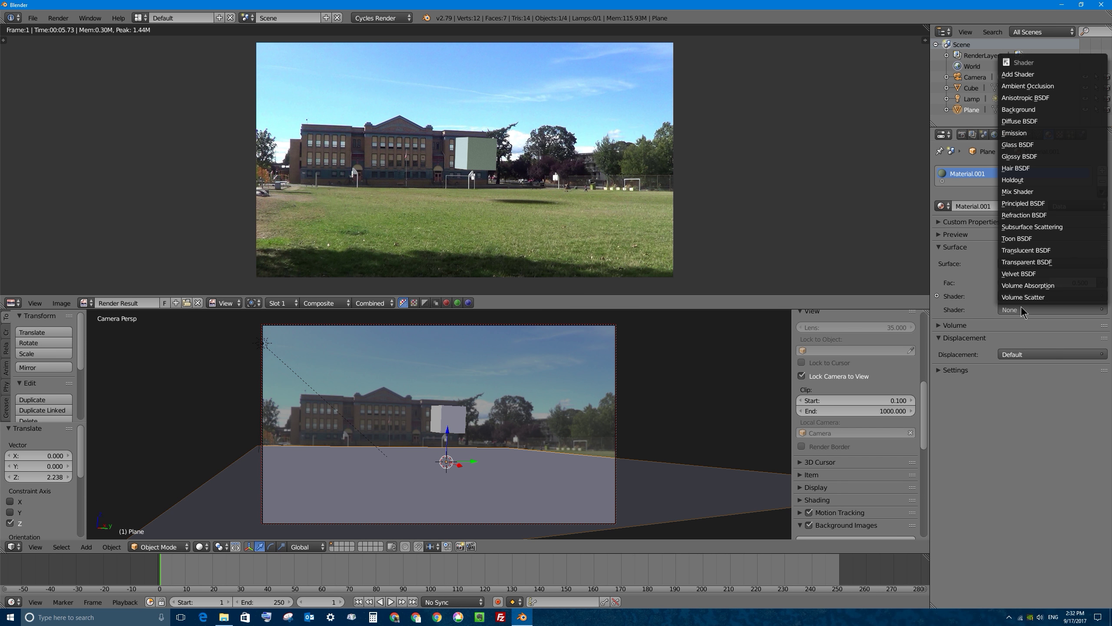
pyautogui.click(1046, 253)
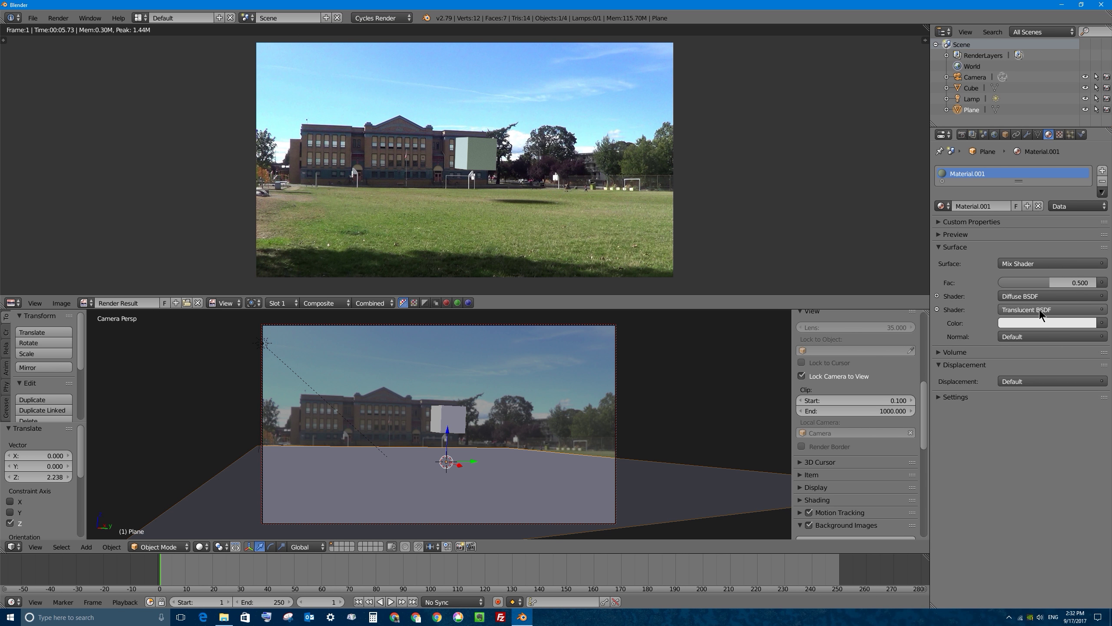
pyautogui.click(1042, 310)
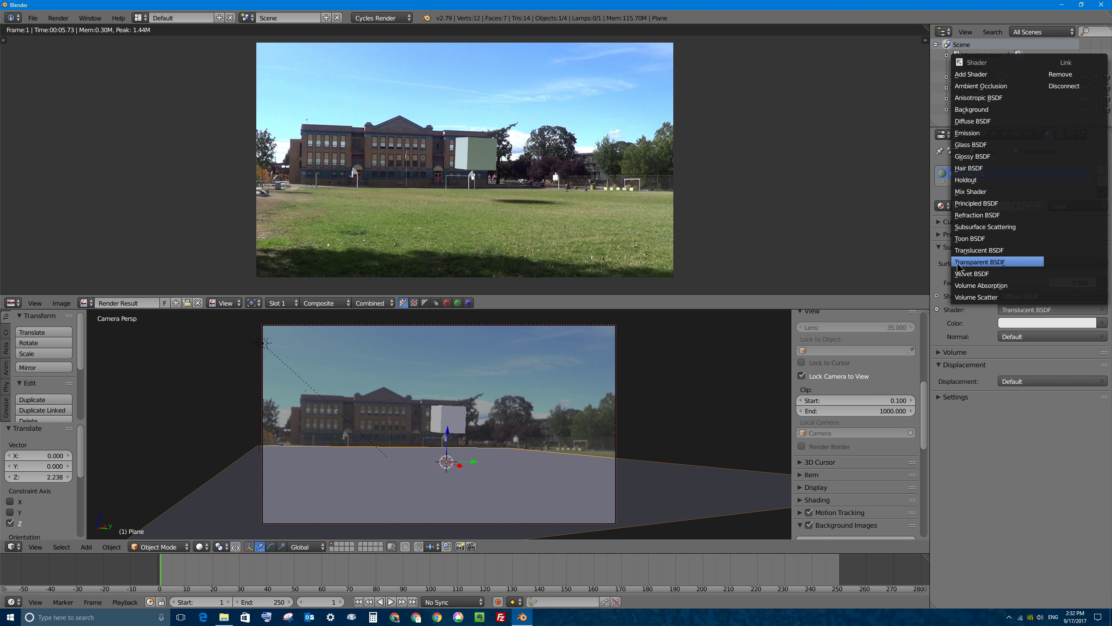
pyautogui.click(1065, 324)
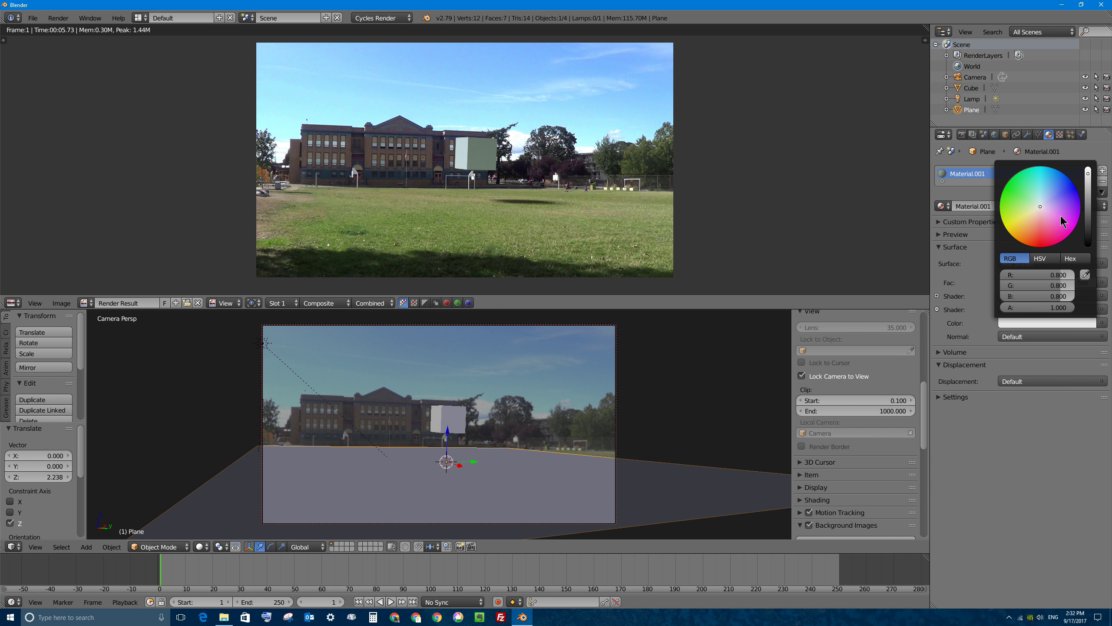
pyautogui.moveTo(1039, 209); pyautogui.dragTo(1033, 206)
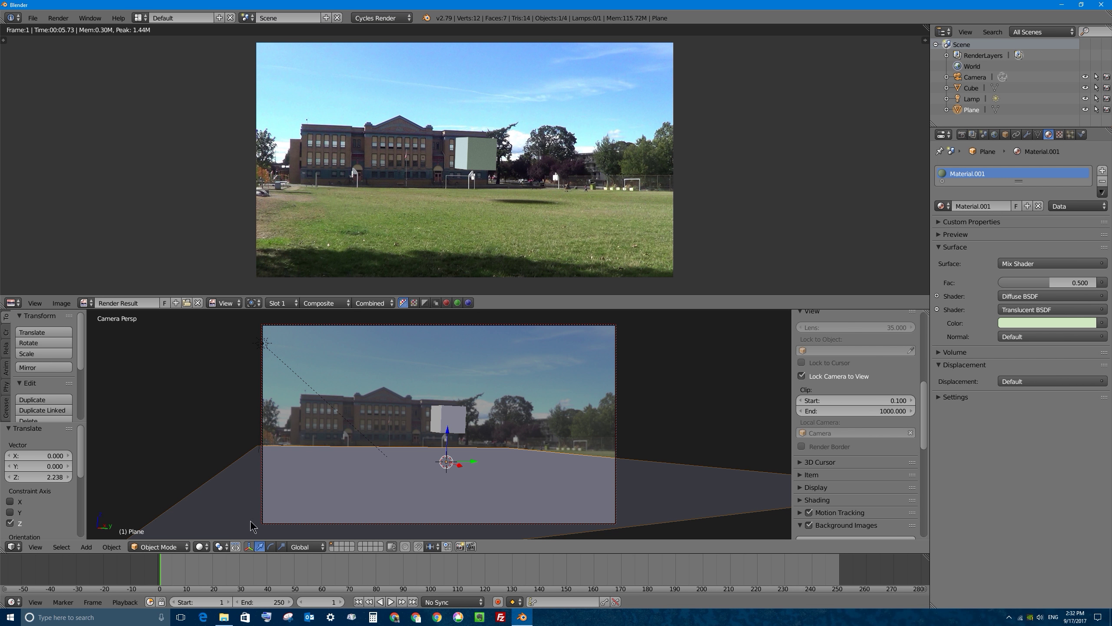
# Step: Preview the scene with Rendered viewport shading and raise the background image's opacity to 1.000
pyautogui.click(202, 546)
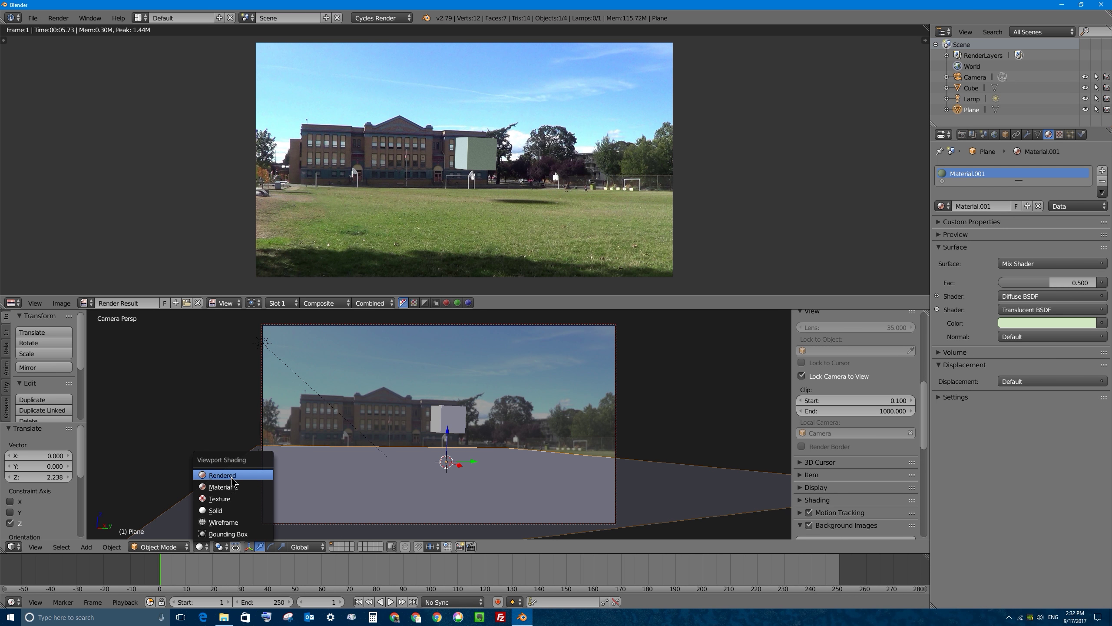
pyautogui.click(231, 477)
pyautogui.scroll(-2, 859, 496)
pyautogui.scroll(-8, 859, 497)
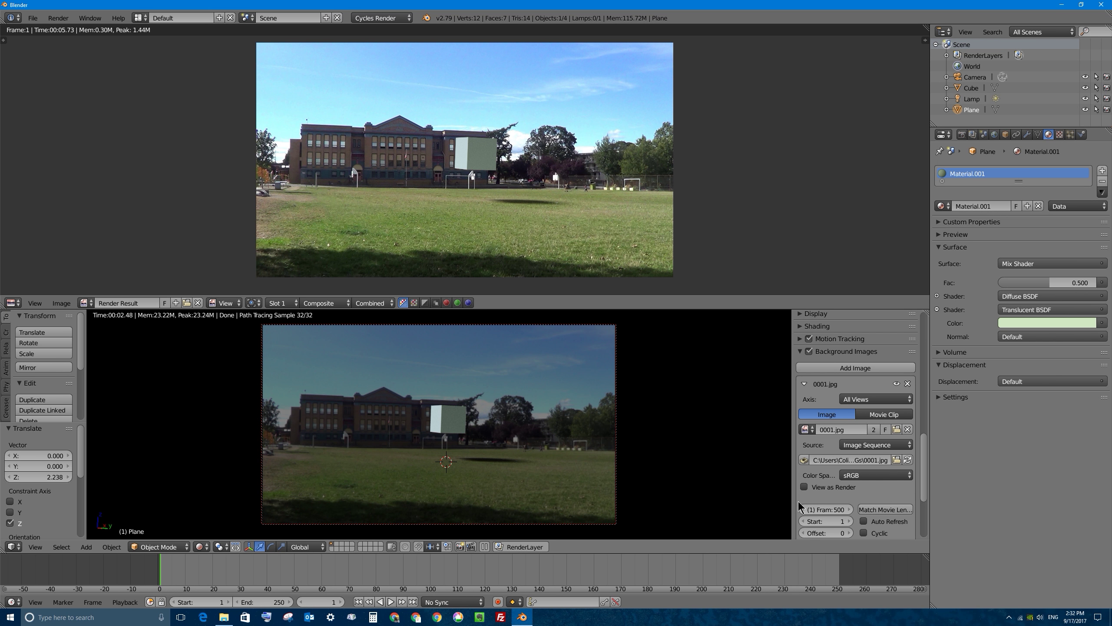
pyautogui.scroll(-3, 820, 480)
pyautogui.scroll(-2, 820, 481)
pyautogui.moveTo(858, 461); pyautogui.dragTo(913, 461)
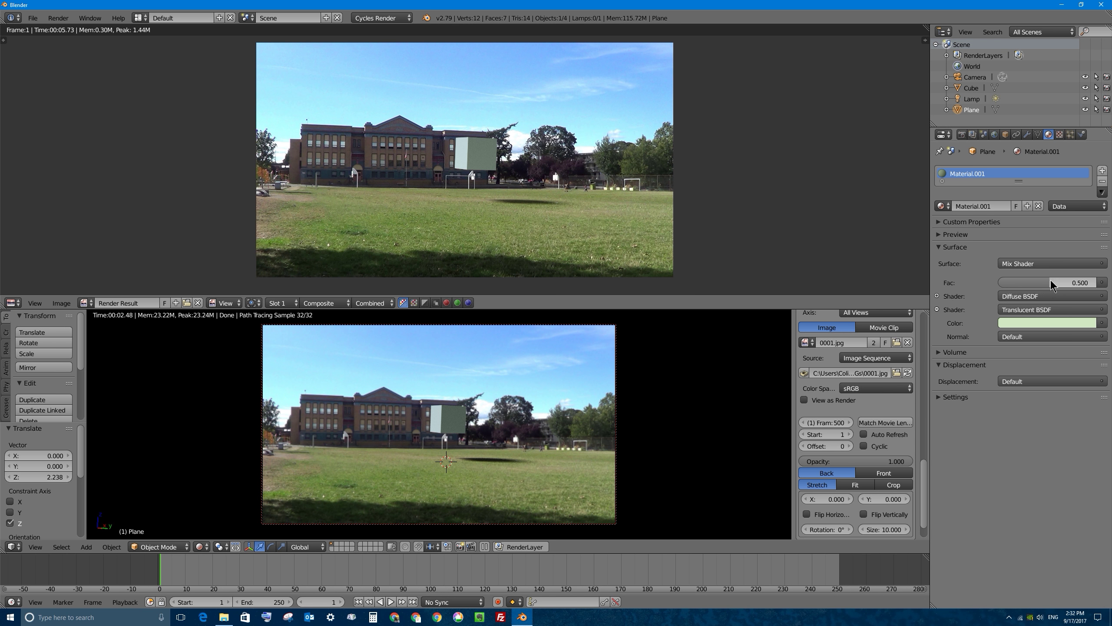
# Step: Try different Mix Shader factors on the ground plane, ending at 0.8, and render the frame
pyautogui.moveTo(1069, 282); pyautogui.dragTo(1003, 282)
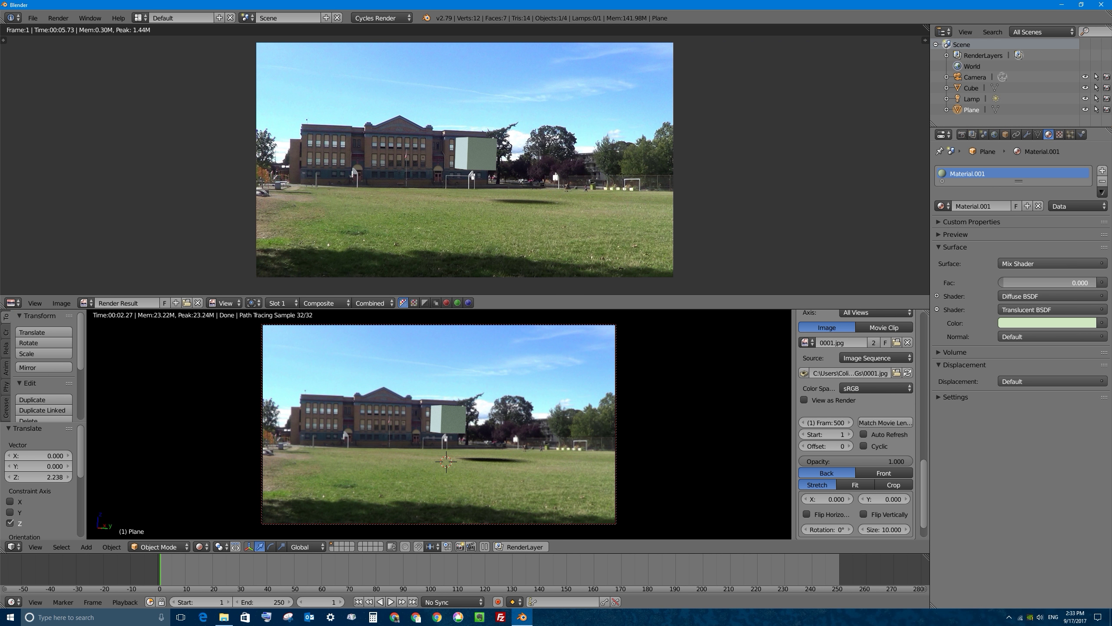
pyautogui.moveTo(1008, 282); pyautogui.dragTo(1071, 282)
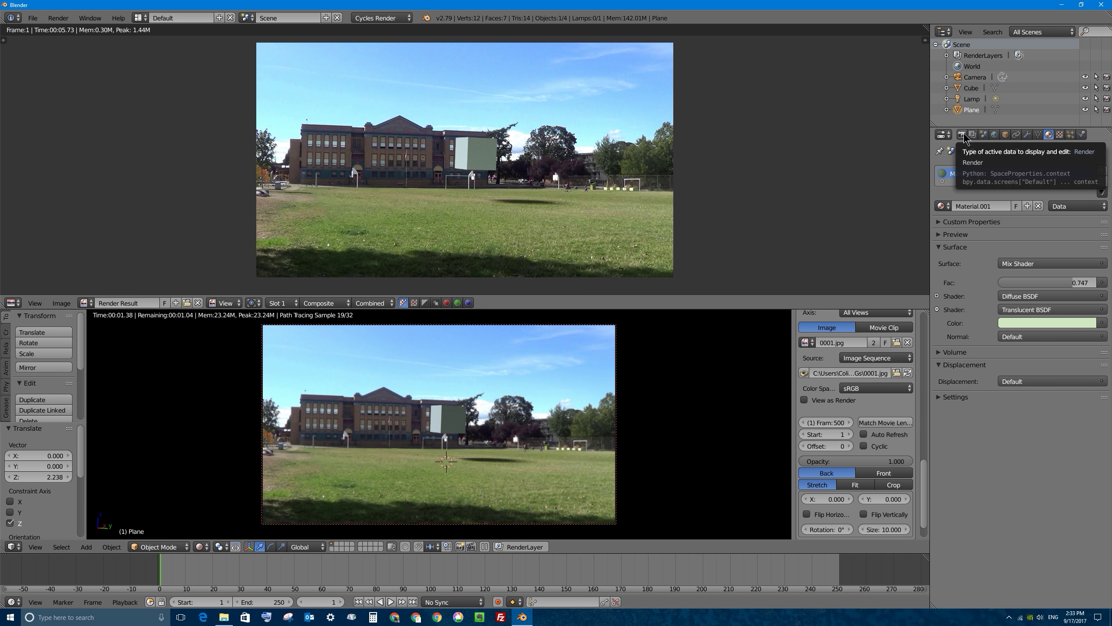
pyautogui.click(1057, 282)
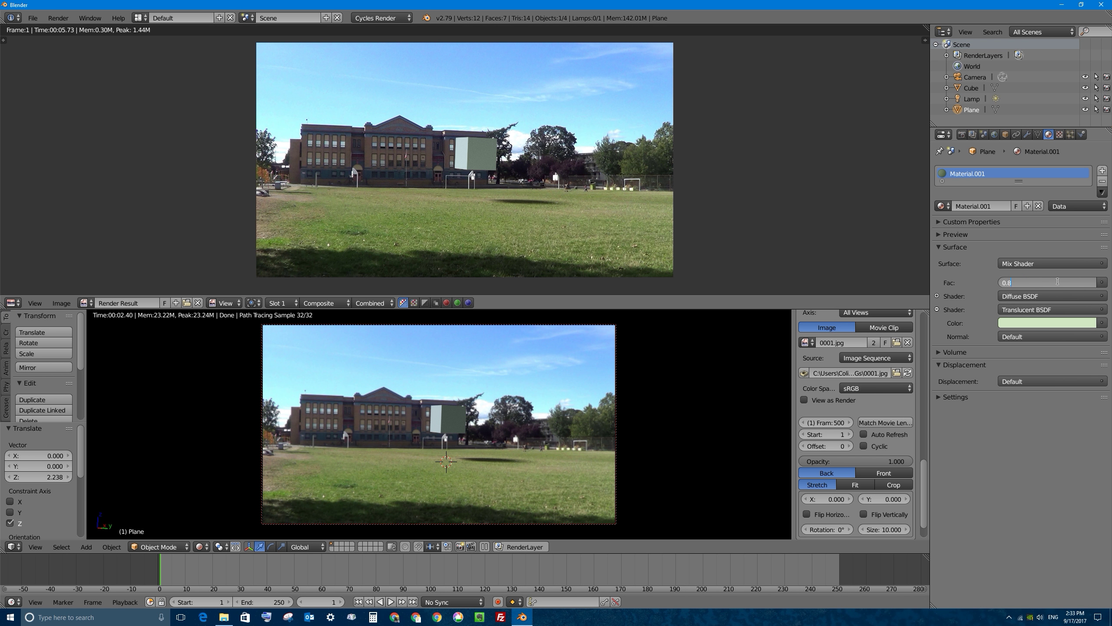
pyautogui.press('Return')
pyautogui.click(961, 134)
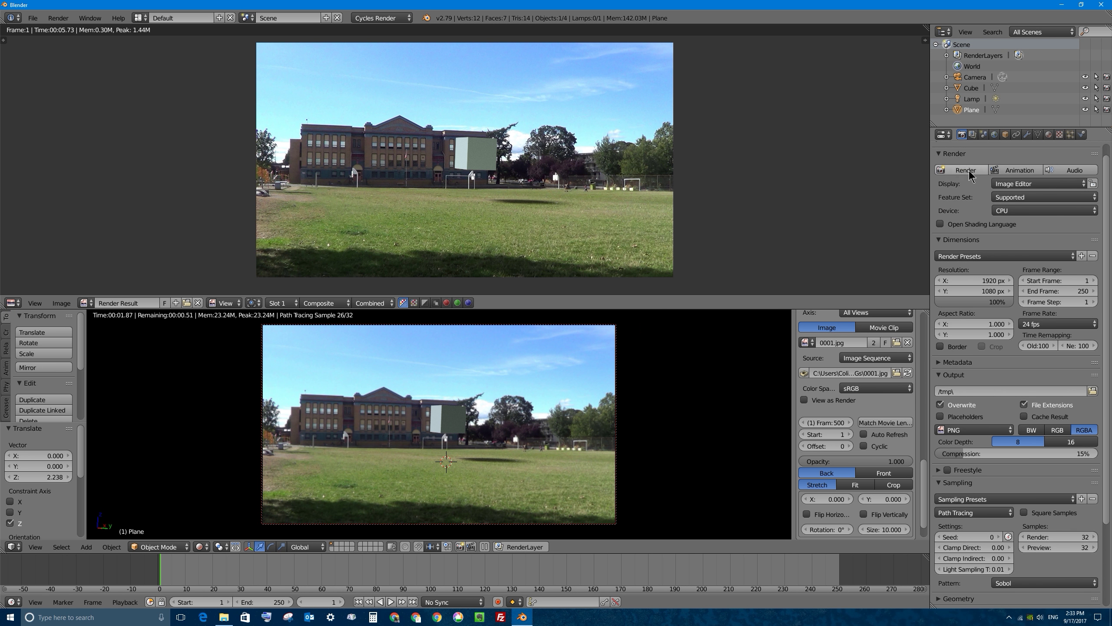
pyautogui.click(968, 172)
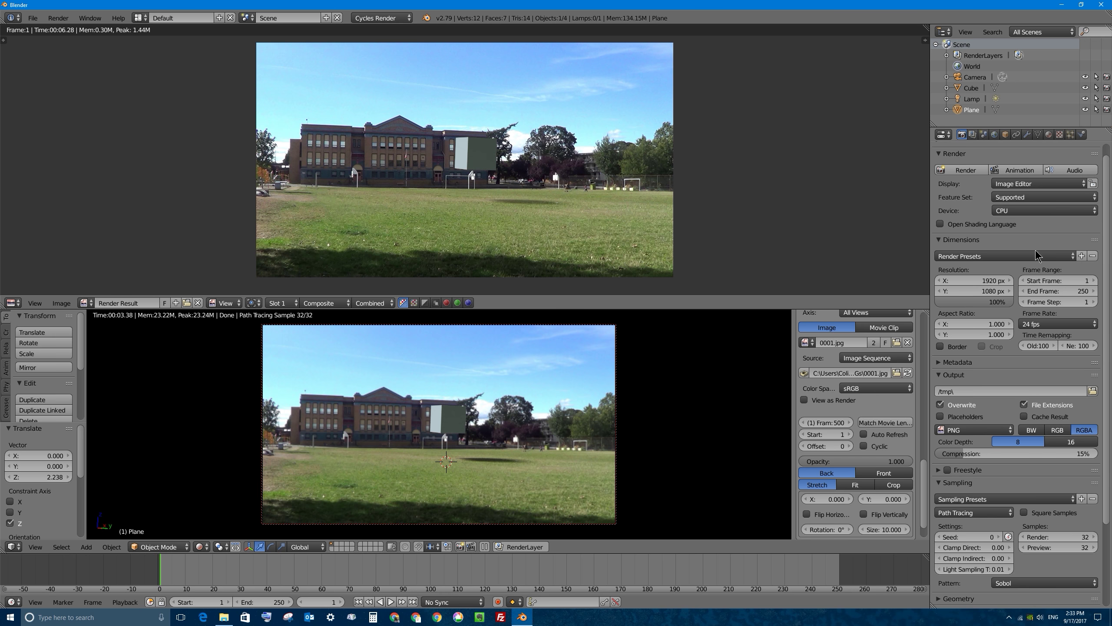
# Step: Set the ground plane's Mix Shader factor to 0.000 and render the frame again
pyautogui.click(1050, 136)
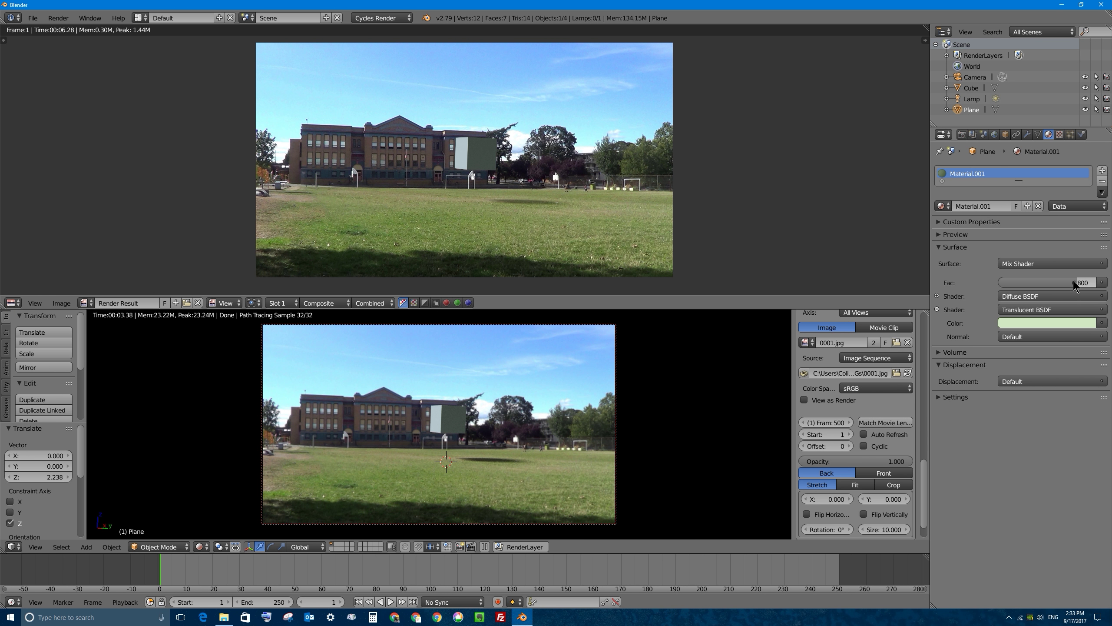
pyautogui.moveTo(1079, 282); pyautogui.dragTo(1003, 282)
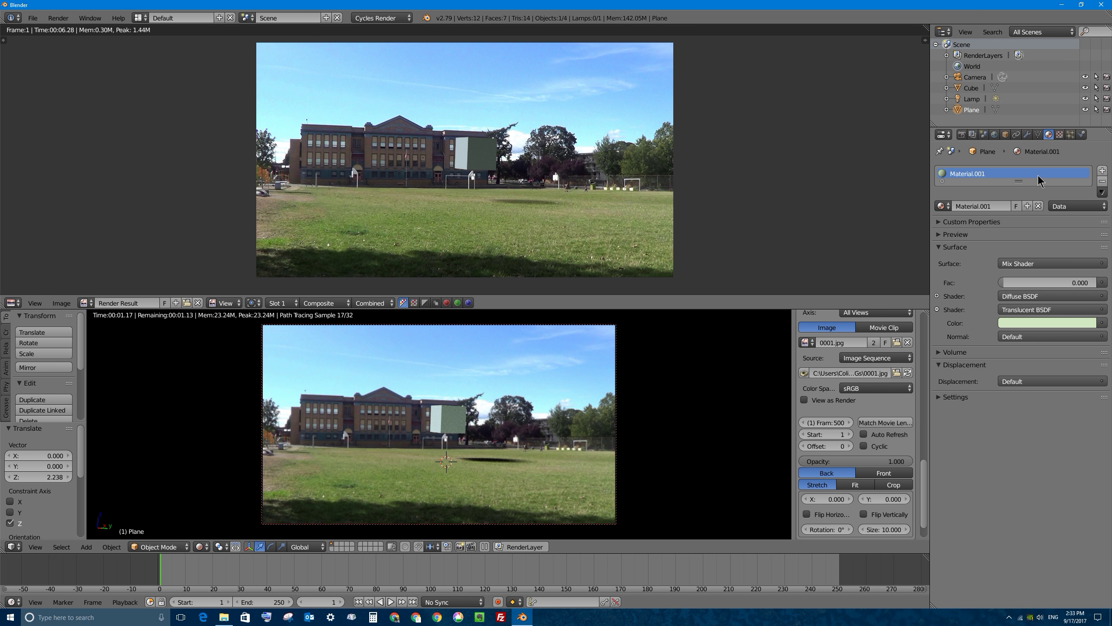
pyautogui.click(962, 134)
pyautogui.click(967, 170)
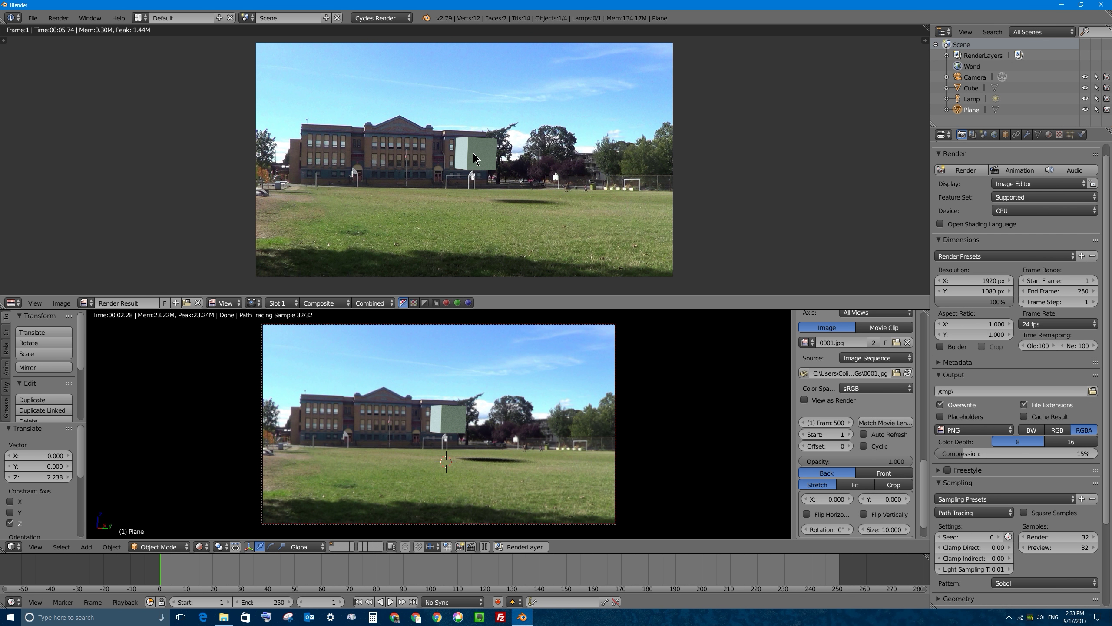
# Step: Bring back the compositing nodes above an enlarged, Material-shaded 3D viewport and delete the floating cube
pyautogui.rightClick(443, 417)
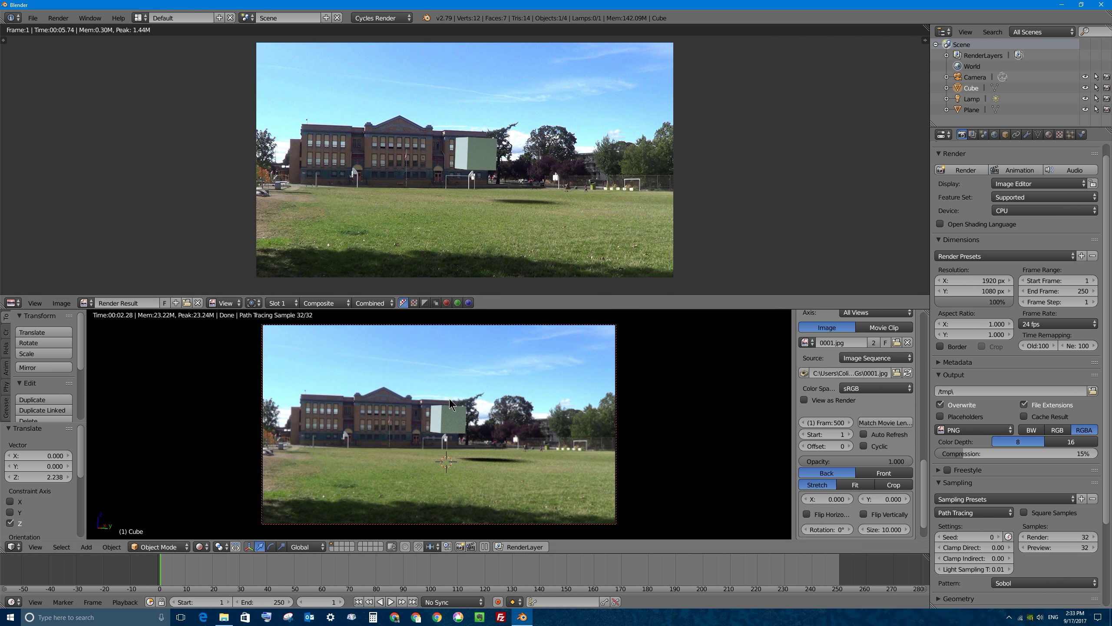
pyautogui.hotkey('shift', 'F3')
pyautogui.click(200, 546)
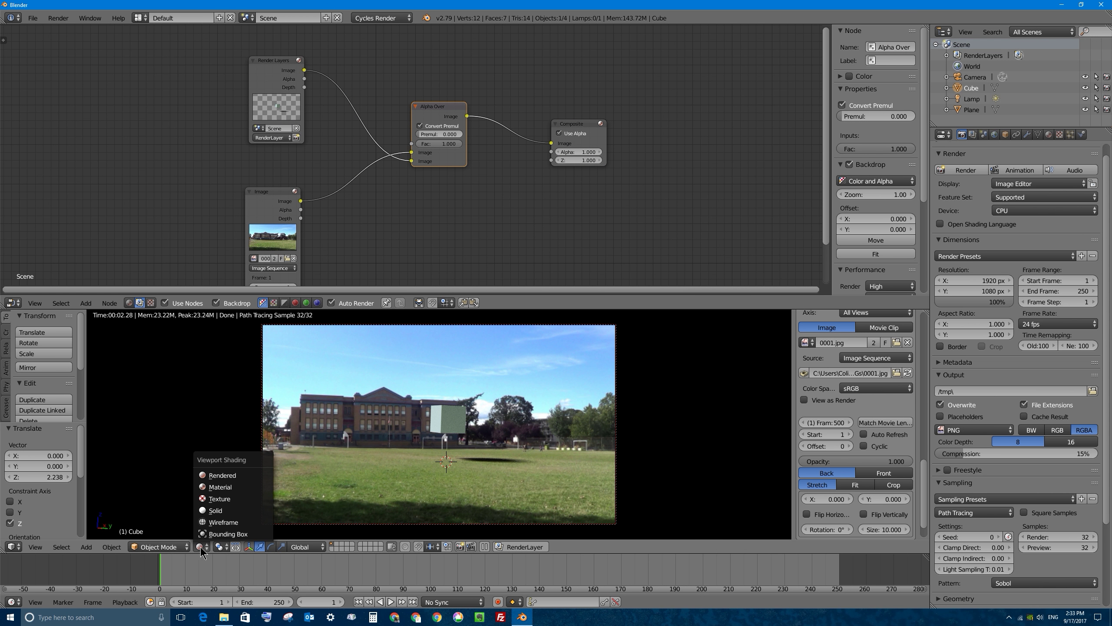
pyautogui.click(230, 487)
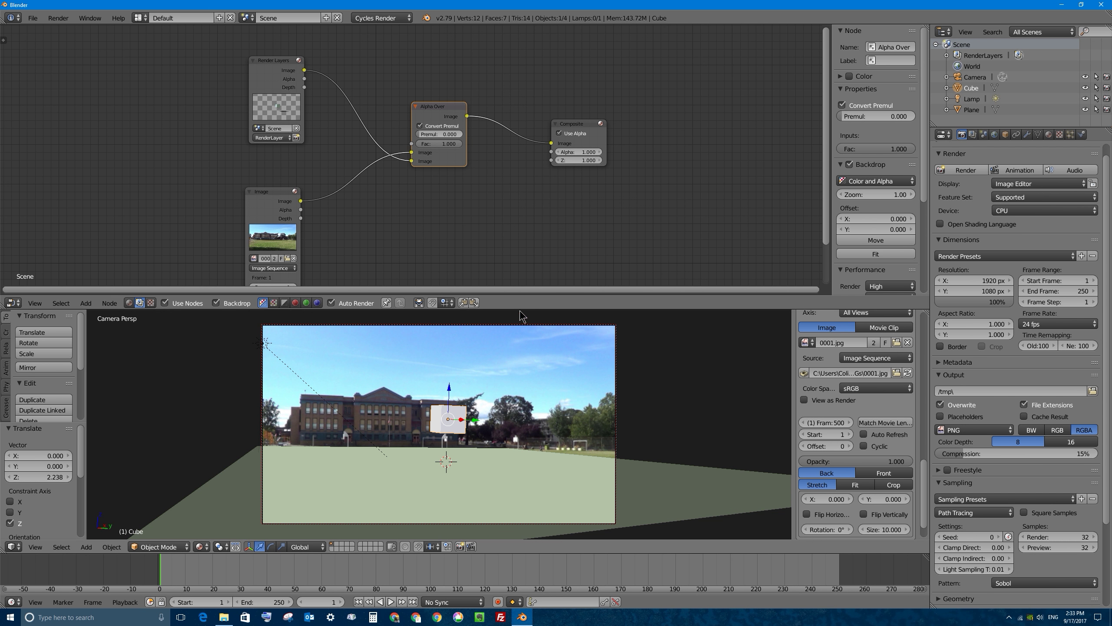
pyautogui.moveTo(521, 310); pyautogui.dragTo(513, 208)
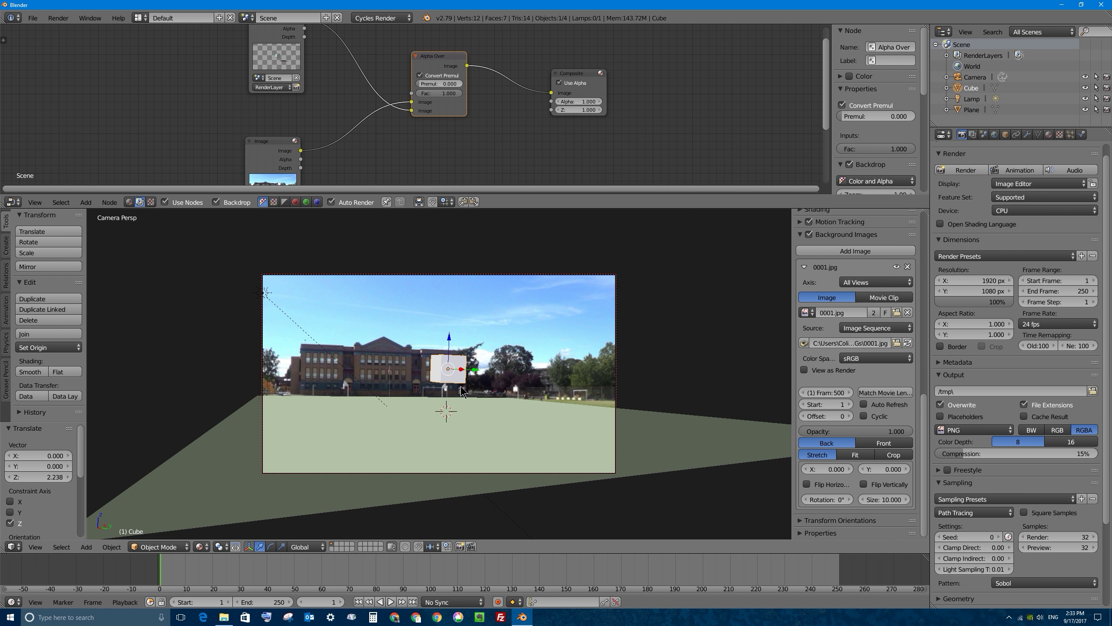
pyautogui.press('KP_0')
pyautogui.moveTo(460, 384); pyautogui.dragTo(409, 392, button='middle')
pyautogui.scroll(3, 410, 392)
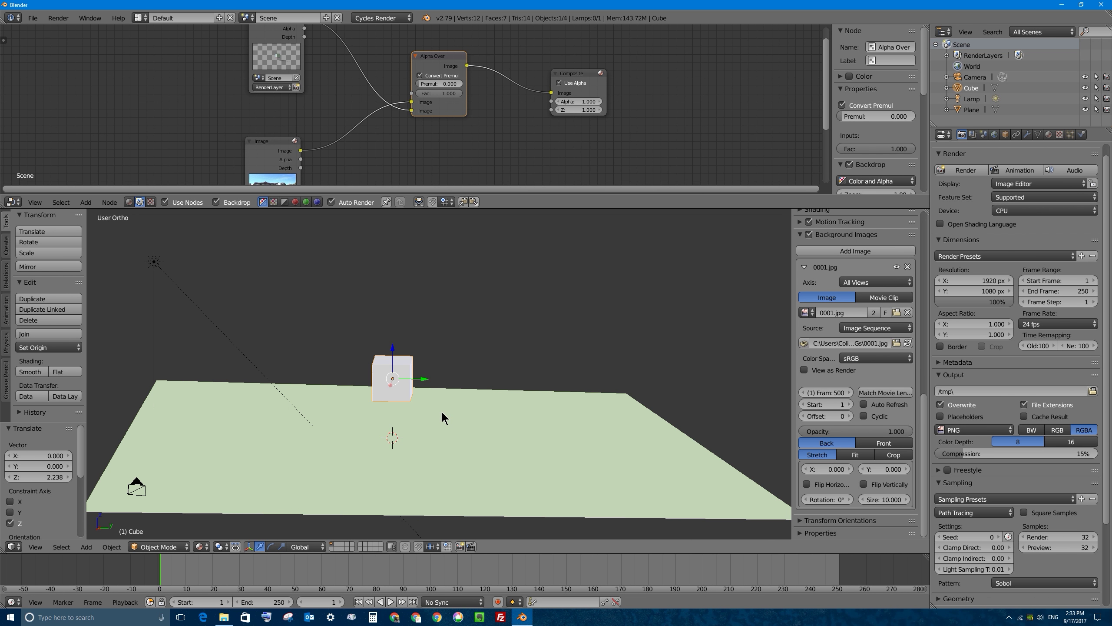
pyautogui.press('x')
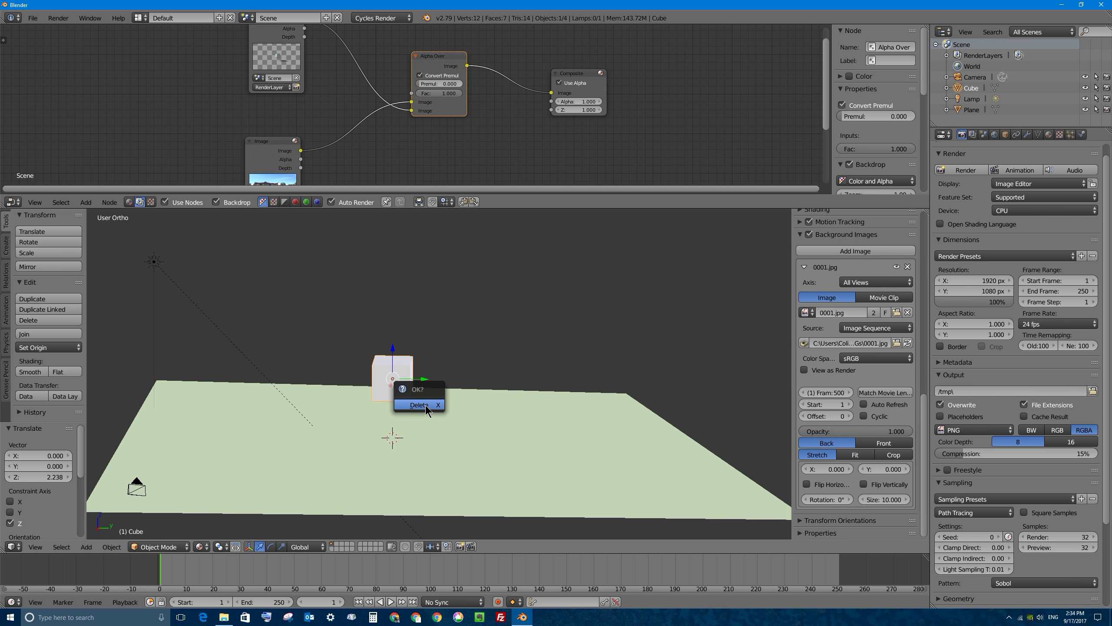
pyautogui.click(427, 408)
# Step: Add a UV sphere, raise it about 2.02 units above the ground plane and scale it up about 3.9 times
pyautogui.hotkey('shift', 'a')
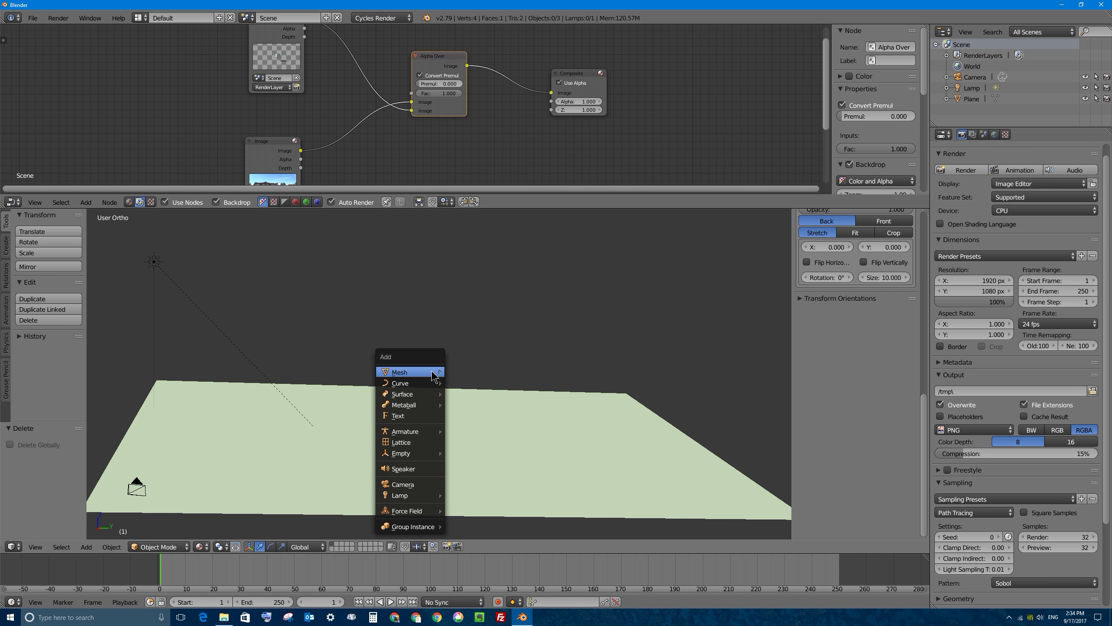
pyautogui.moveTo(434, 377)
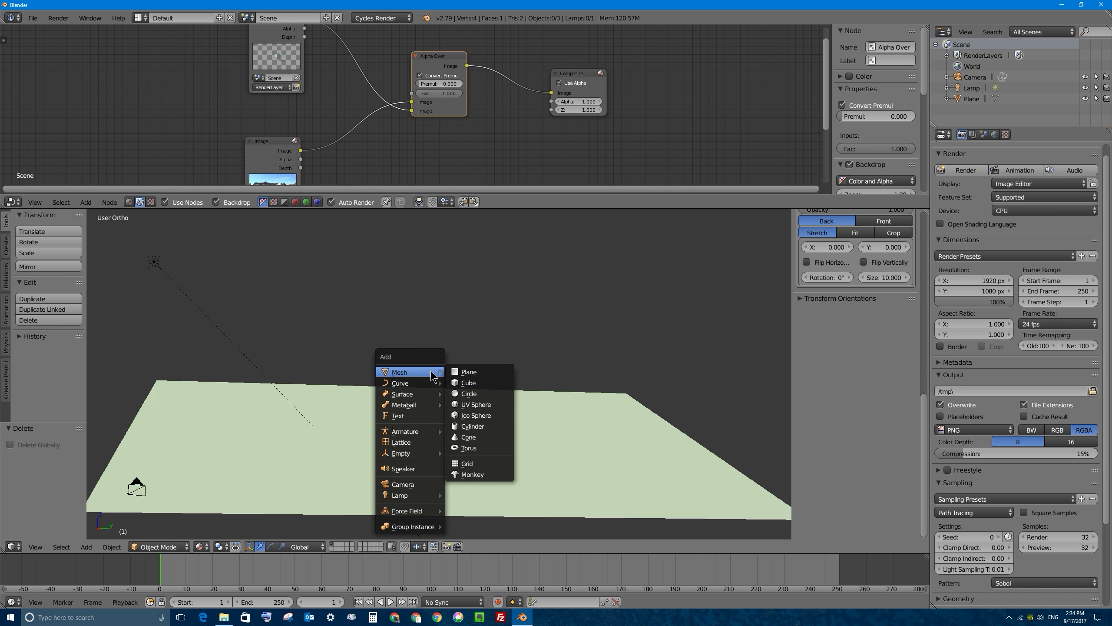
pyautogui.click(488, 409)
pyautogui.moveTo(395, 415); pyautogui.dragTo(474, 394)
pyautogui.press('s')
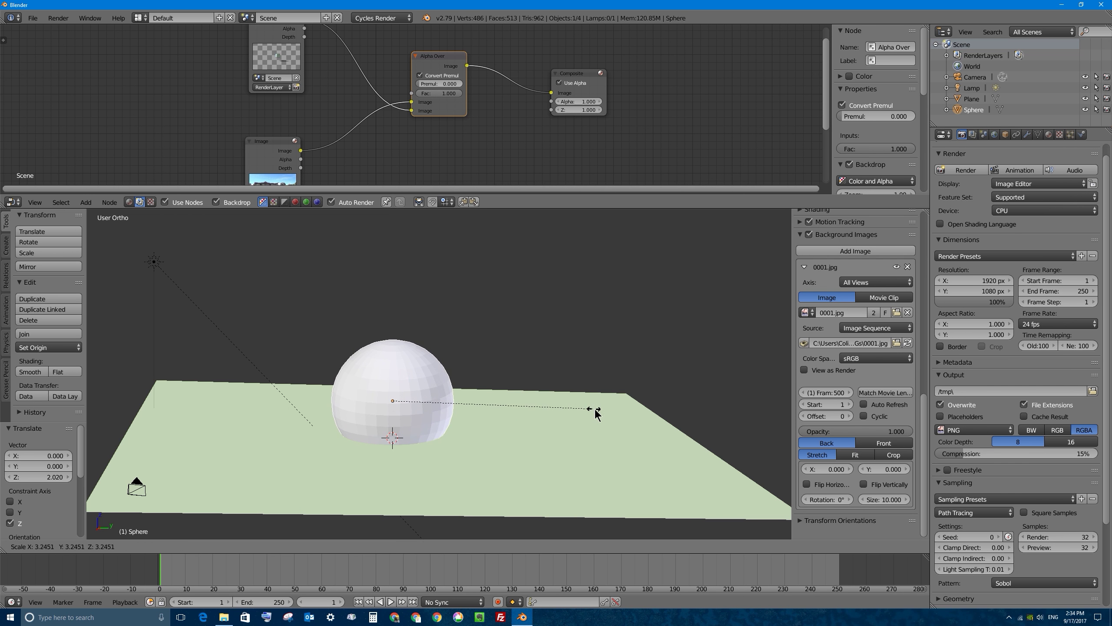
pyautogui.click(639, 426)
# Step: Flatten the sphere along Z to about 0.344 of its height and raise it about 0.48 units
pyautogui.press('s')
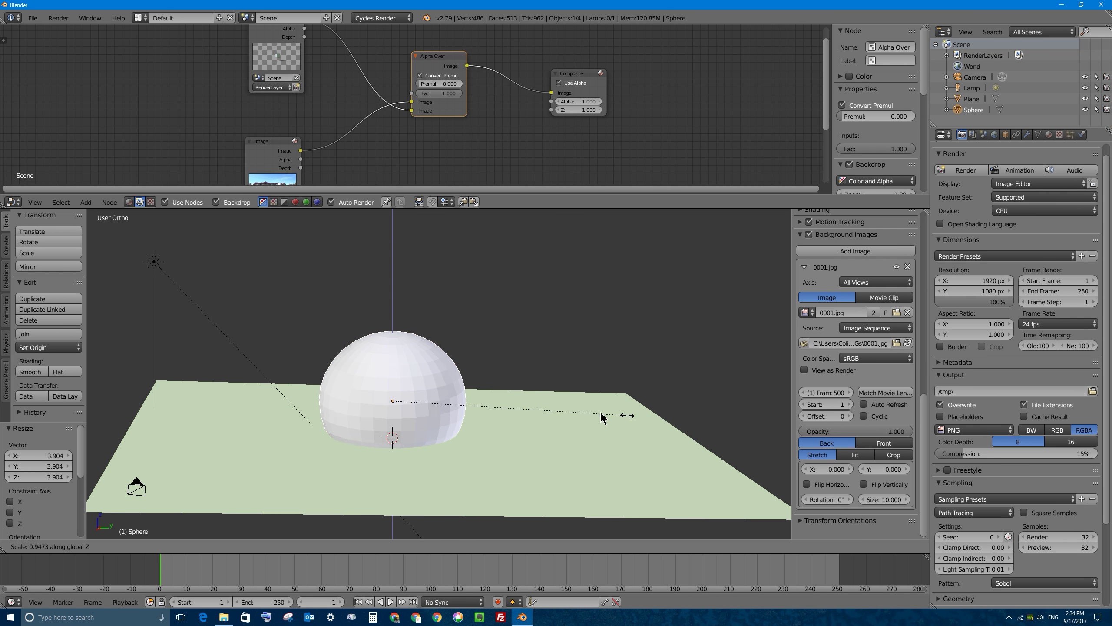
pyautogui.press('z')
pyautogui.click(476, 423)
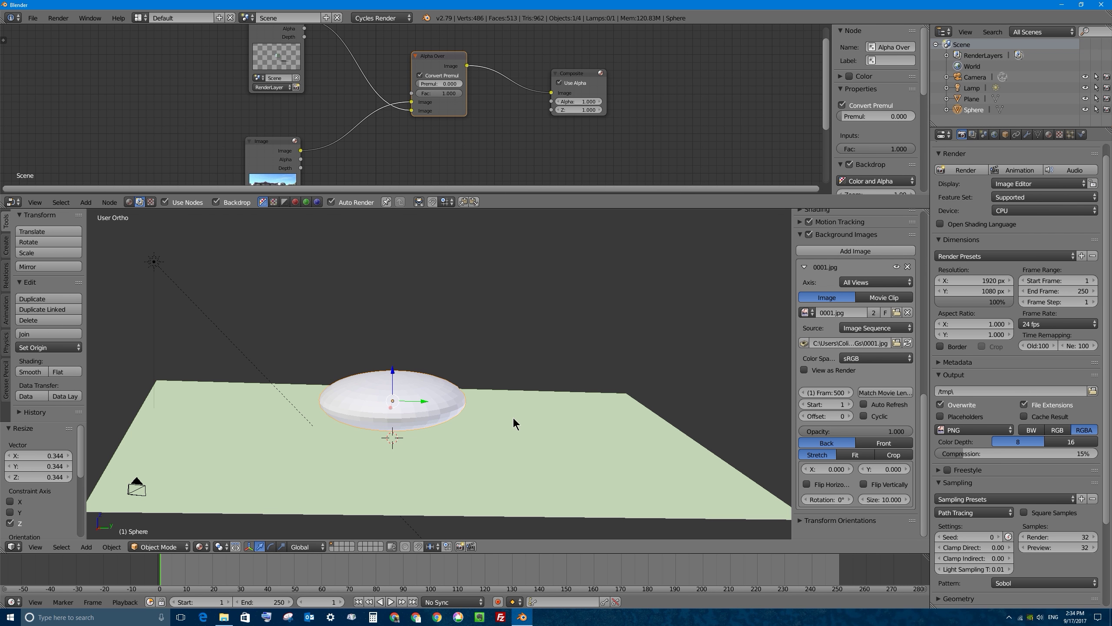
pyautogui.press('s')
pyautogui.press('Escape')
pyautogui.moveTo(479, 427)
pyautogui.mouseDown(button='middle')
pyautogui.moveTo(480, 397)
pyautogui.moveTo(489, 424)
pyautogui.mouseUp(button='middle')
pyautogui.moveTo(393, 376); pyautogui.dragTo(393, 368)
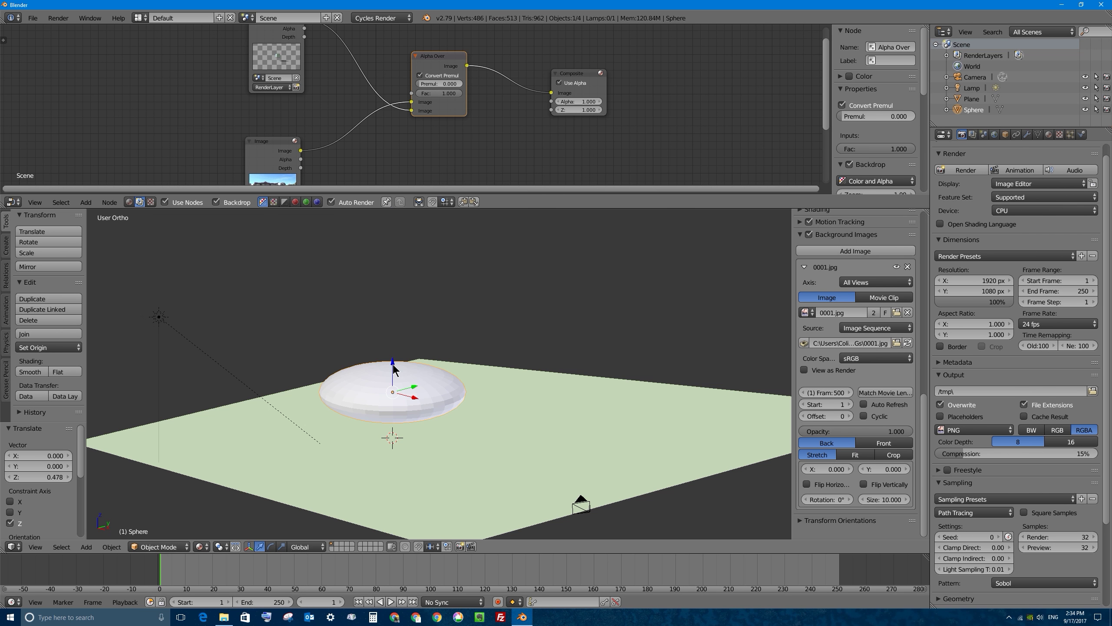
# Step: Flatten the saucer sphere further along Z to 0.680 of its height, judging it from the camera view
pyautogui.press('KP_0')
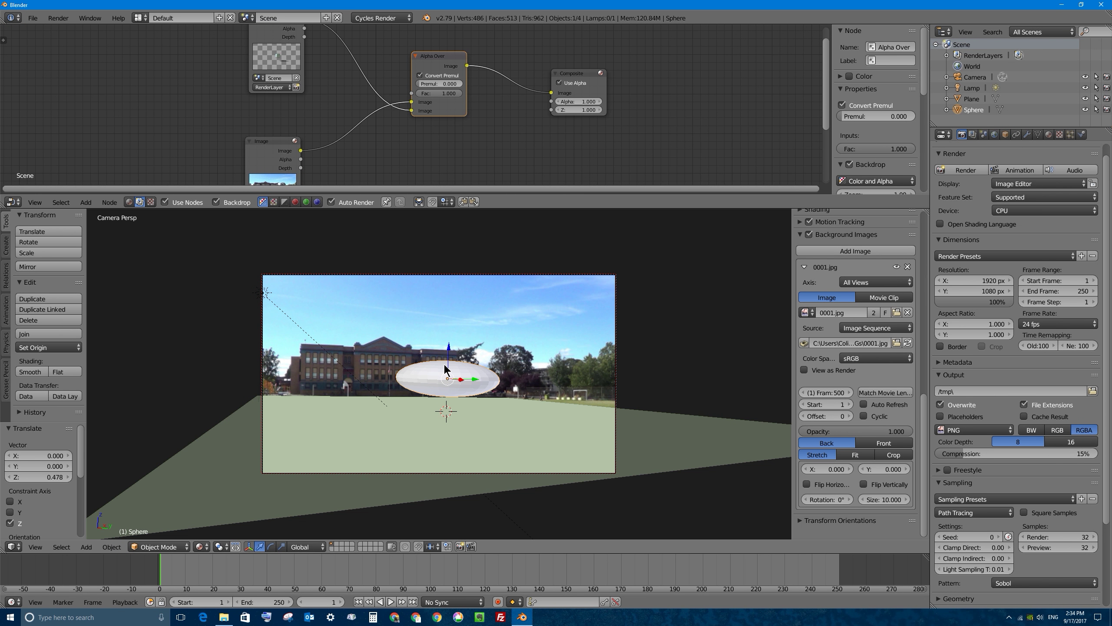
pyautogui.press('s')
pyautogui.press('z')
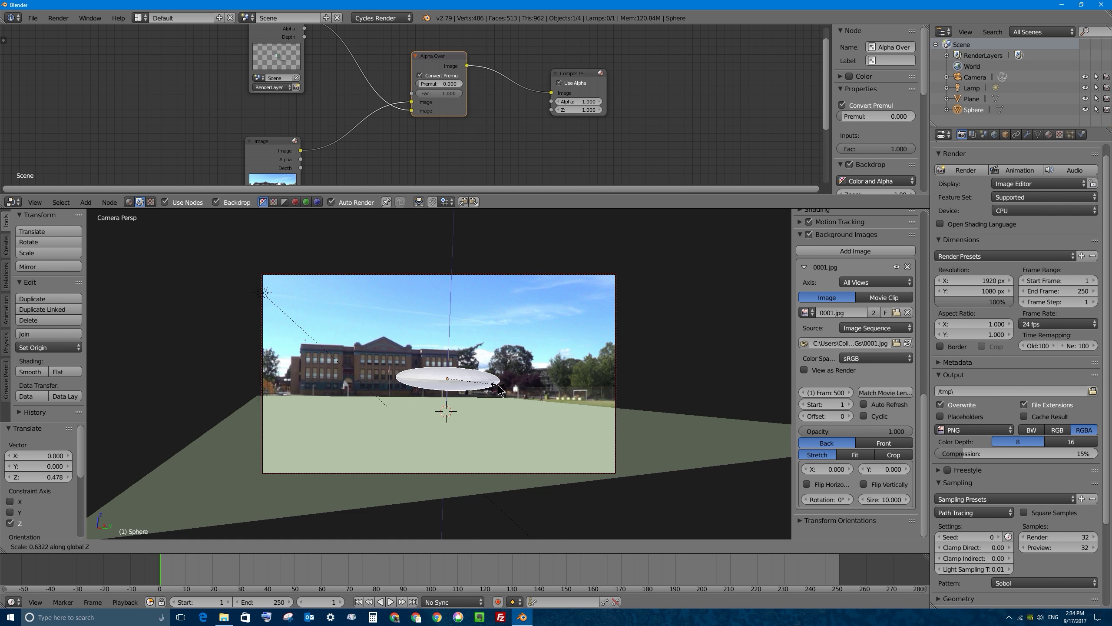
pyautogui.click(503, 384)
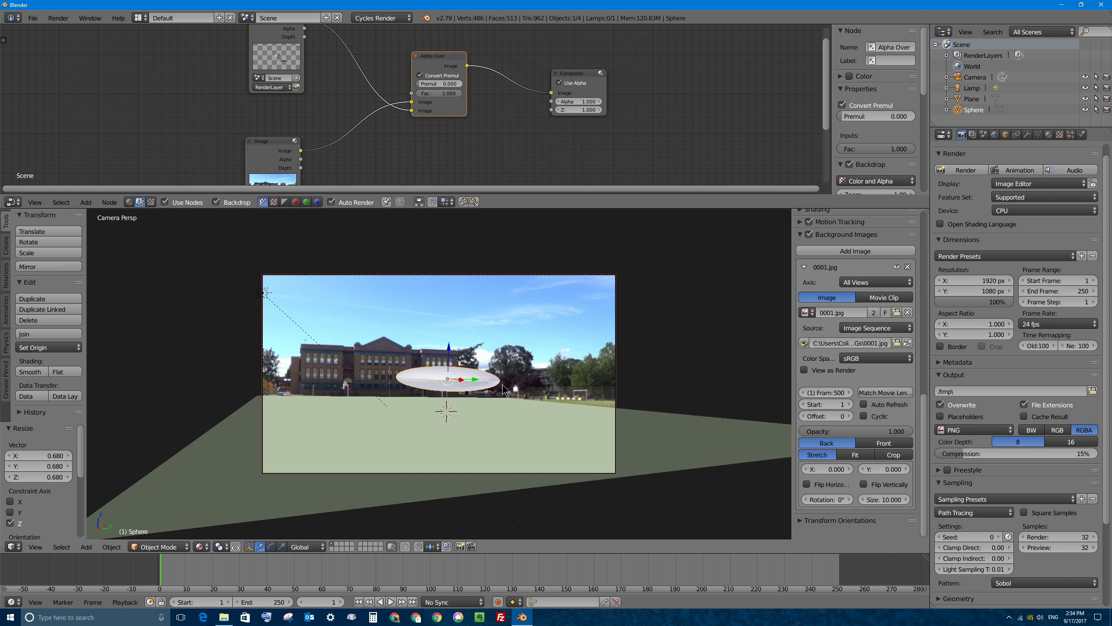
# Step: Add a second UV sphere, raise it along Z onto the saucer's top and scale it up 1.091 times
pyautogui.hotkey('shift', 'a')
pyautogui.moveTo(502, 384)
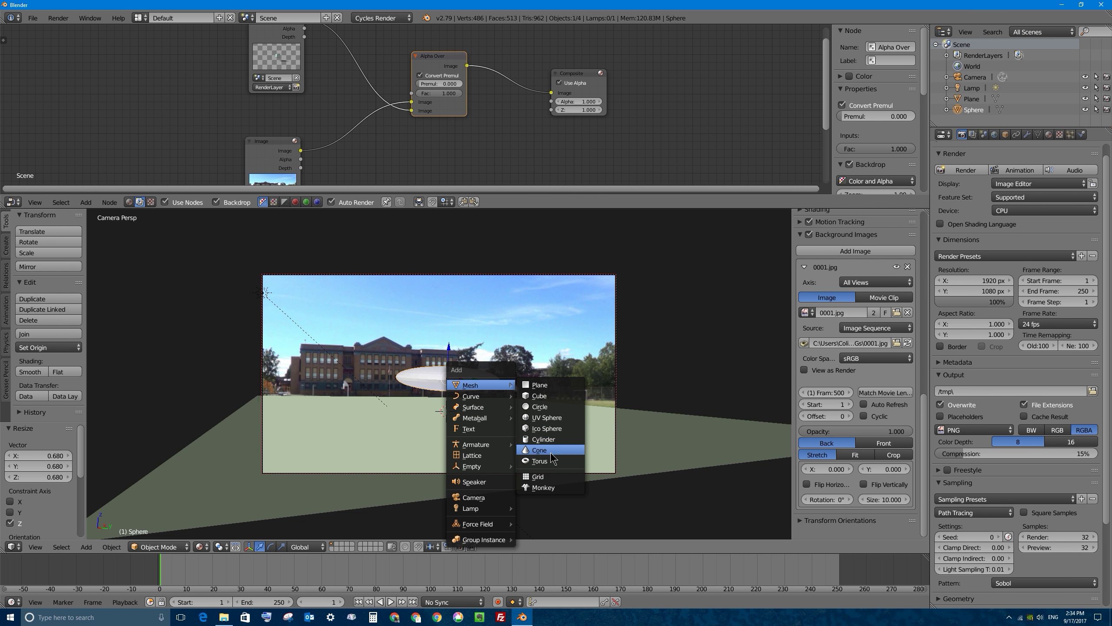
pyautogui.click(557, 420)
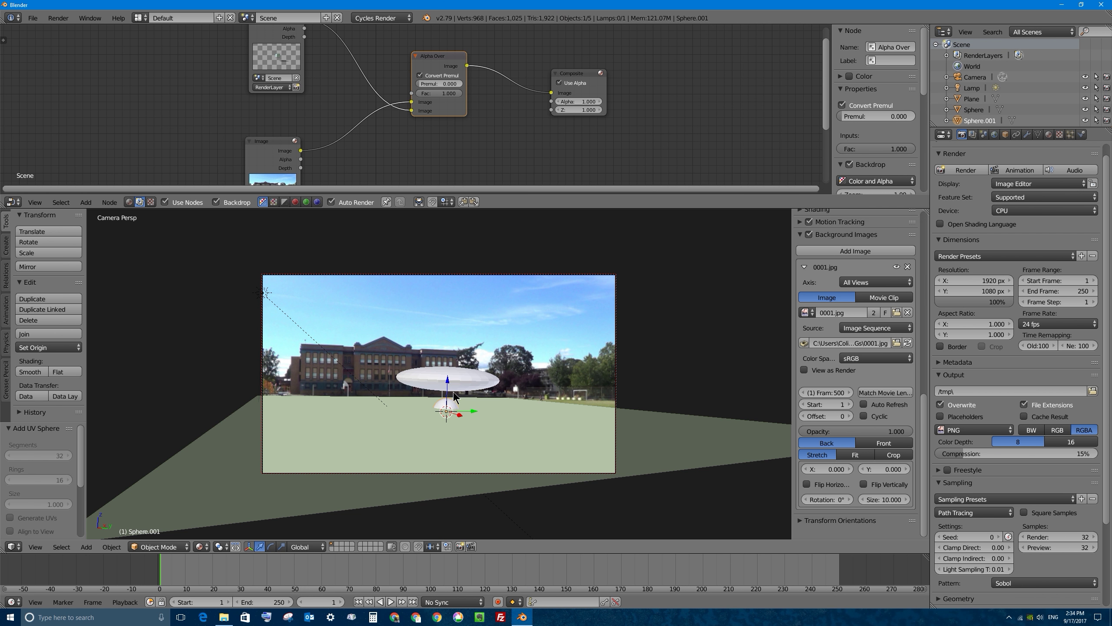
pyautogui.press('g')
pyautogui.press('z')
pyautogui.click(450, 331)
pyautogui.press('s')
pyautogui.click(501, 349)
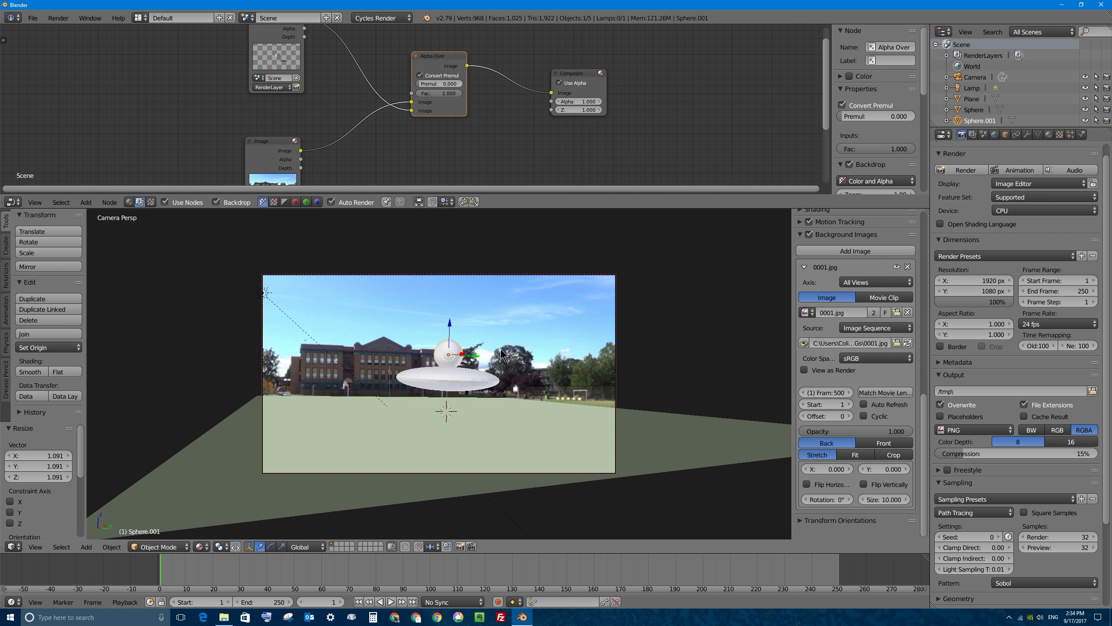
# Step: In front orthographic view, raise the small sphere about 0.734 units along Z so it floats clear of the saucer
pyautogui.press('KP_1')
pyautogui.press('KP_5')
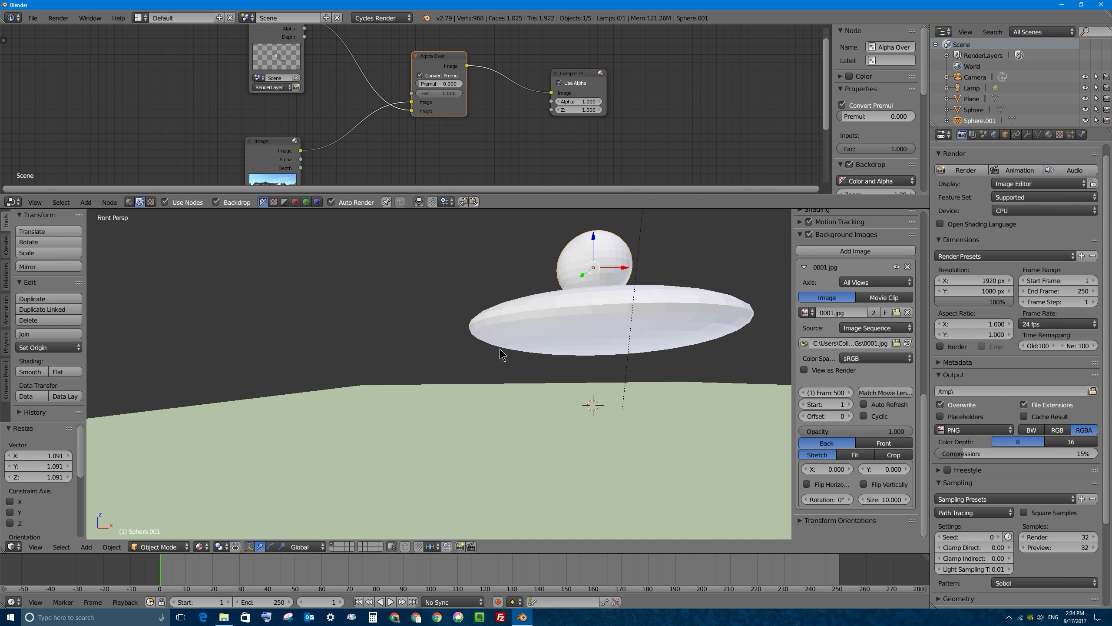
pyautogui.press('KP_5')
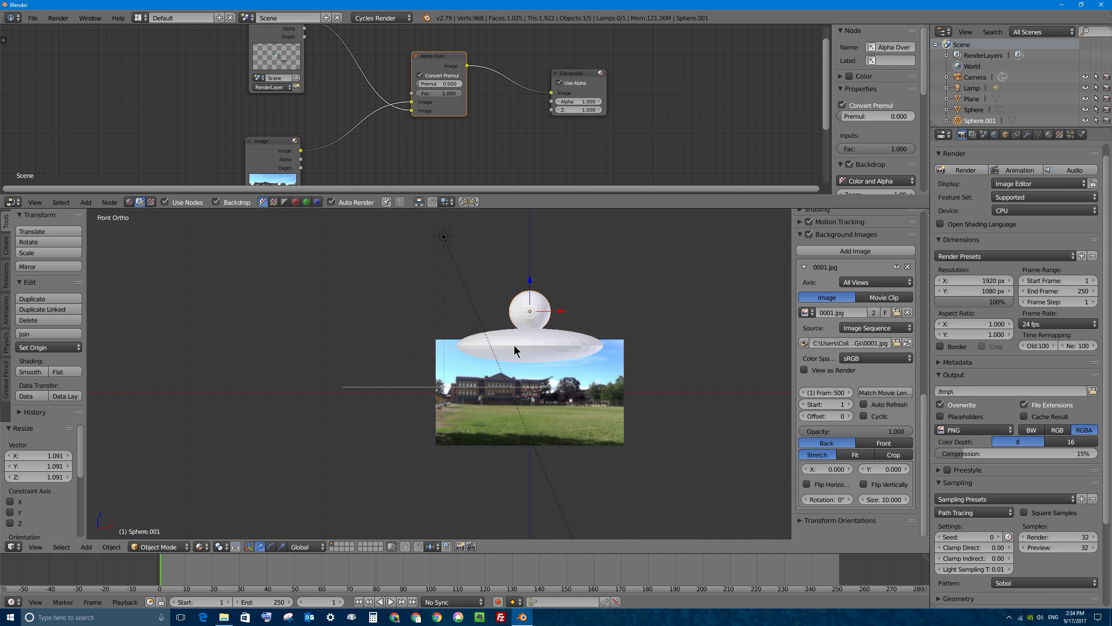
pyautogui.scroll(2, 512, 328)
pyautogui.scroll(-1, 414, 347)
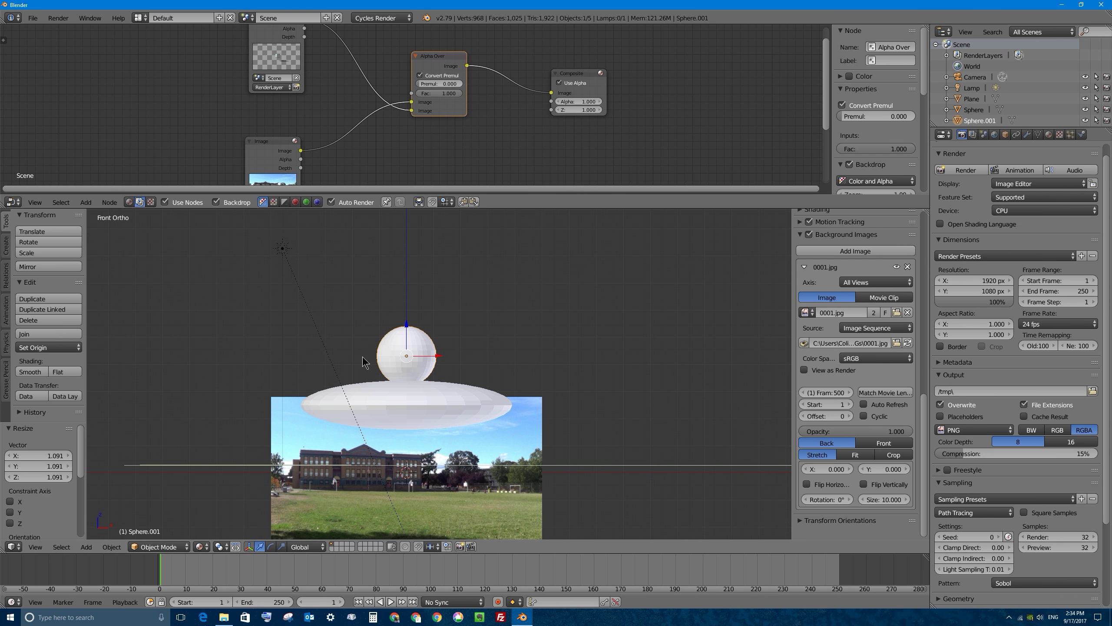
pyautogui.scroll(6, 366, 347)
pyautogui.scroll(1, 368, 341)
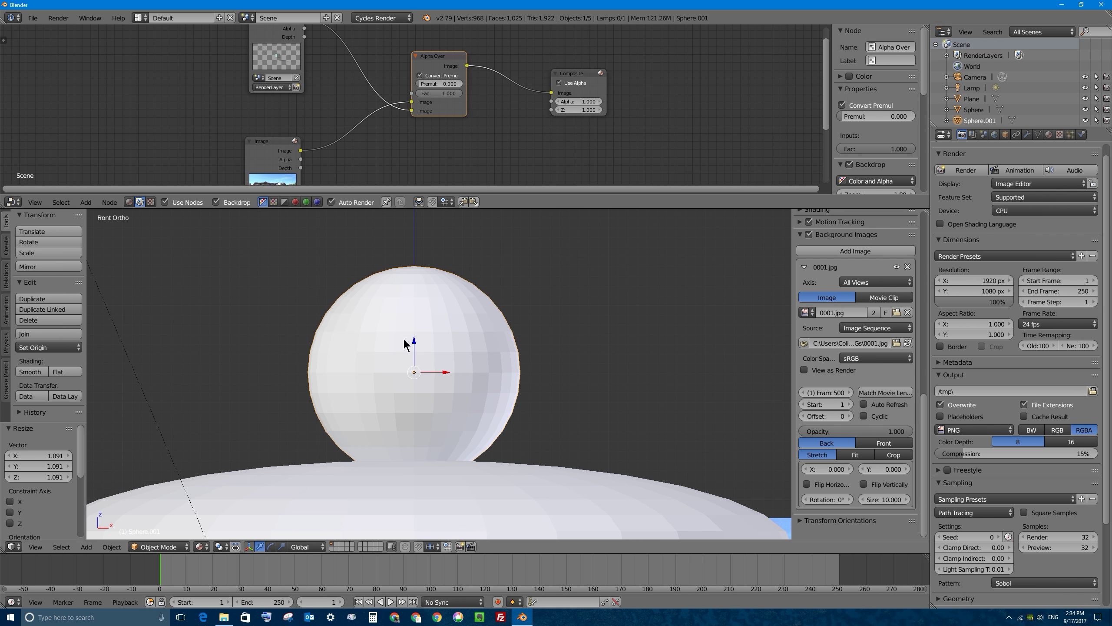
pyautogui.press('g')
pyautogui.press('z')
pyautogui.click(420, 268)
pyautogui.scroll(-3, 482, 299)
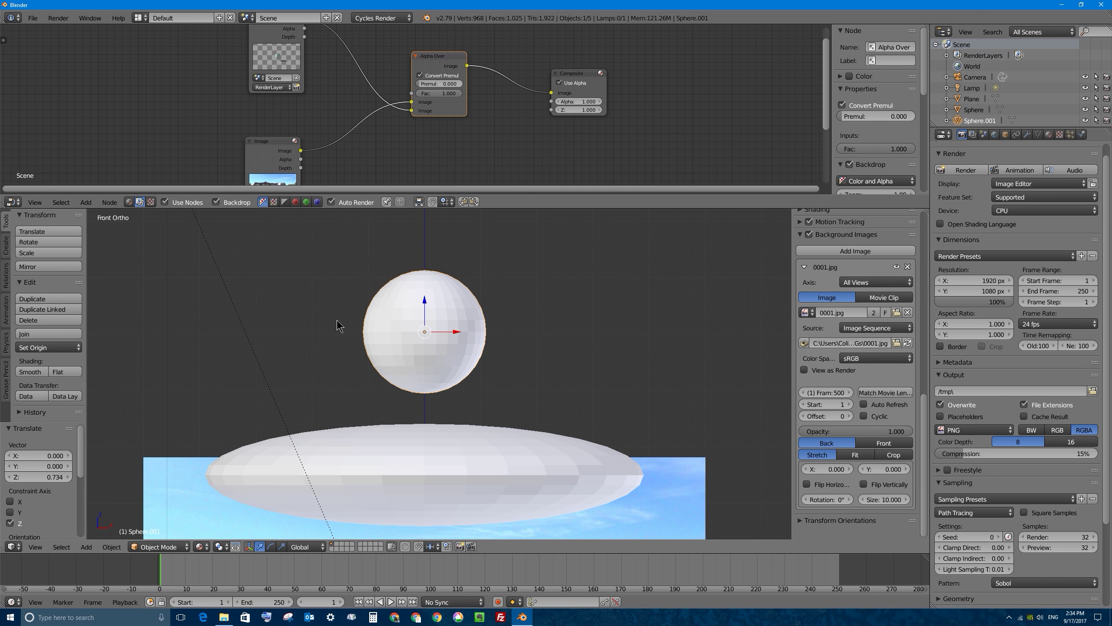
# Step: Enter Edit Mode on the small sphere and deselect all its vertices in front view
pyautogui.press('Tab')
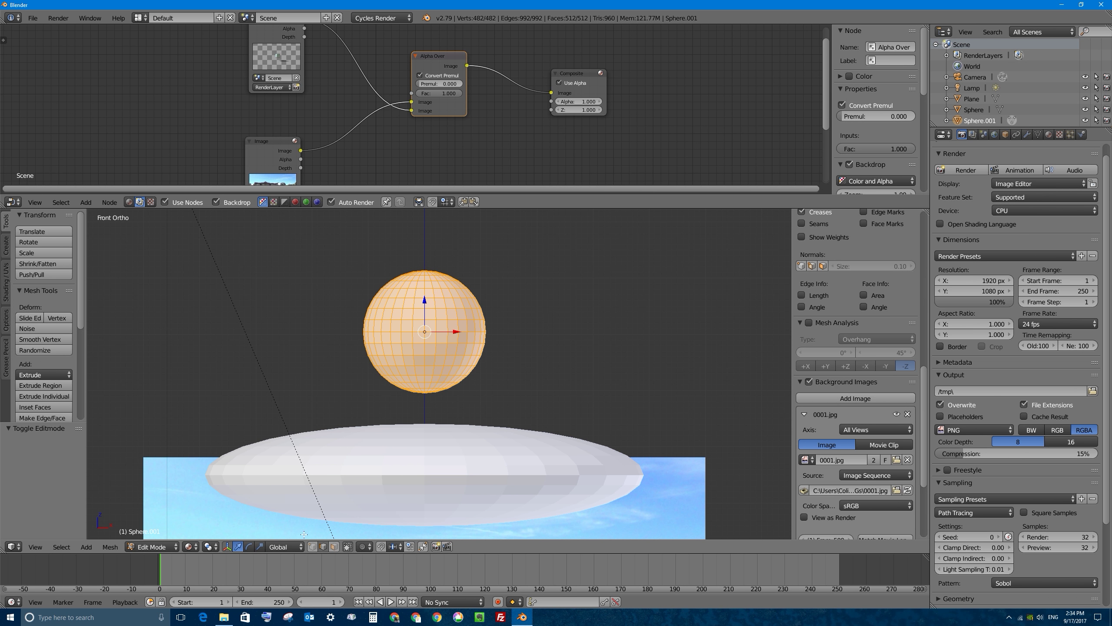
pyautogui.scroll(2, 304, 534)
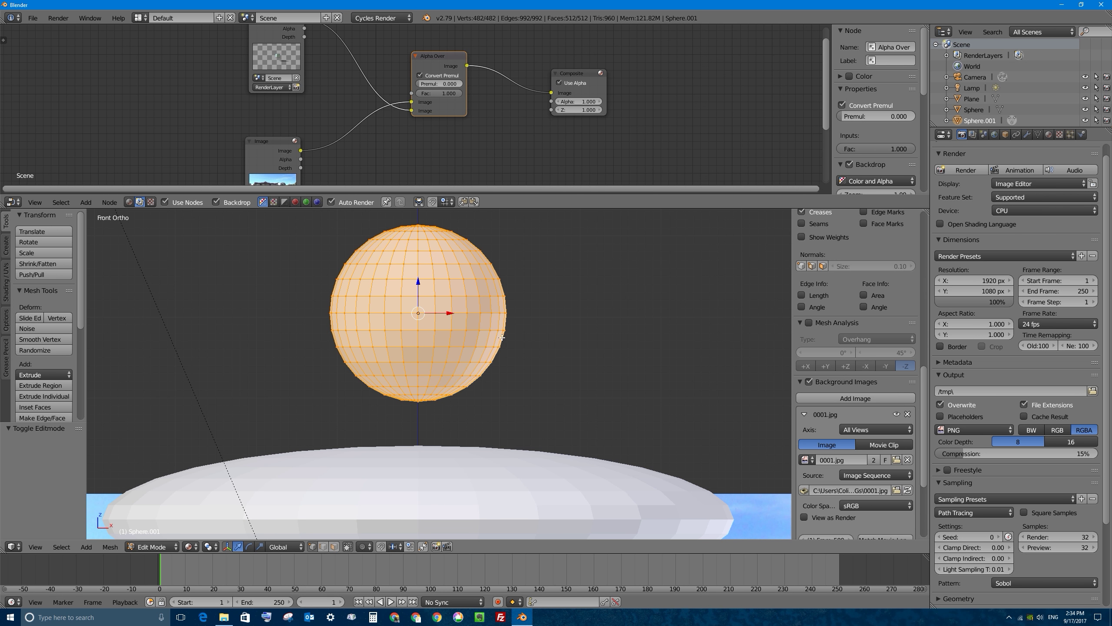
pyautogui.click(347, 546)
pyautogui.moveTo(402, 358); pyautogui.dragTo(407, 335, button='middle')
pyautogui.rightClick(388, 316)
pyautogui.rightClick(399, 325)
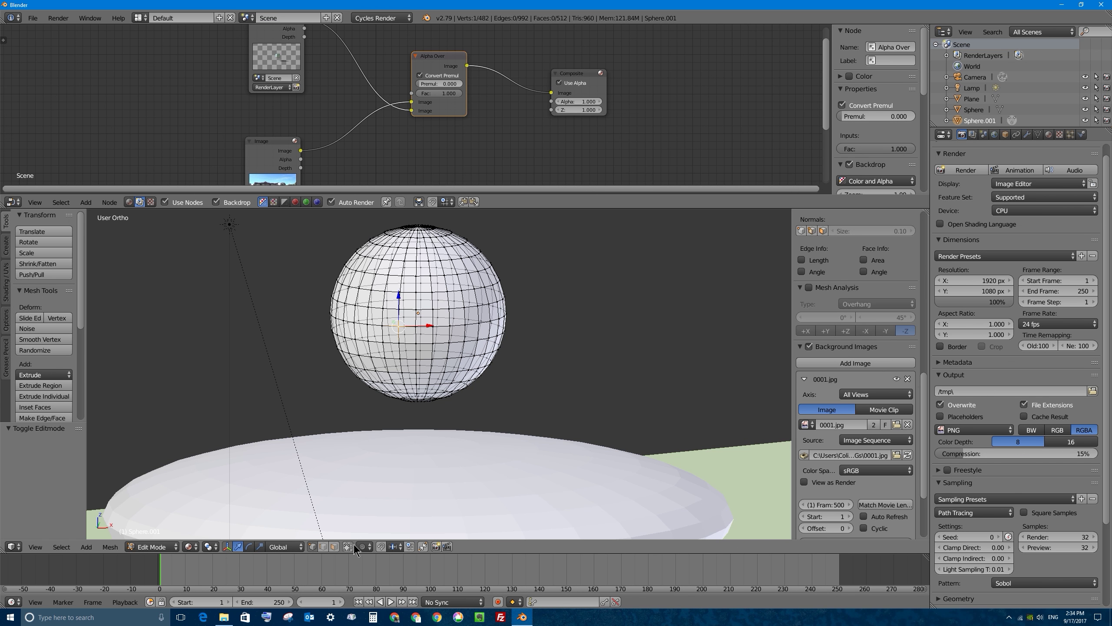
pyautogui.press('KP_1')
pyautogui.press('a')
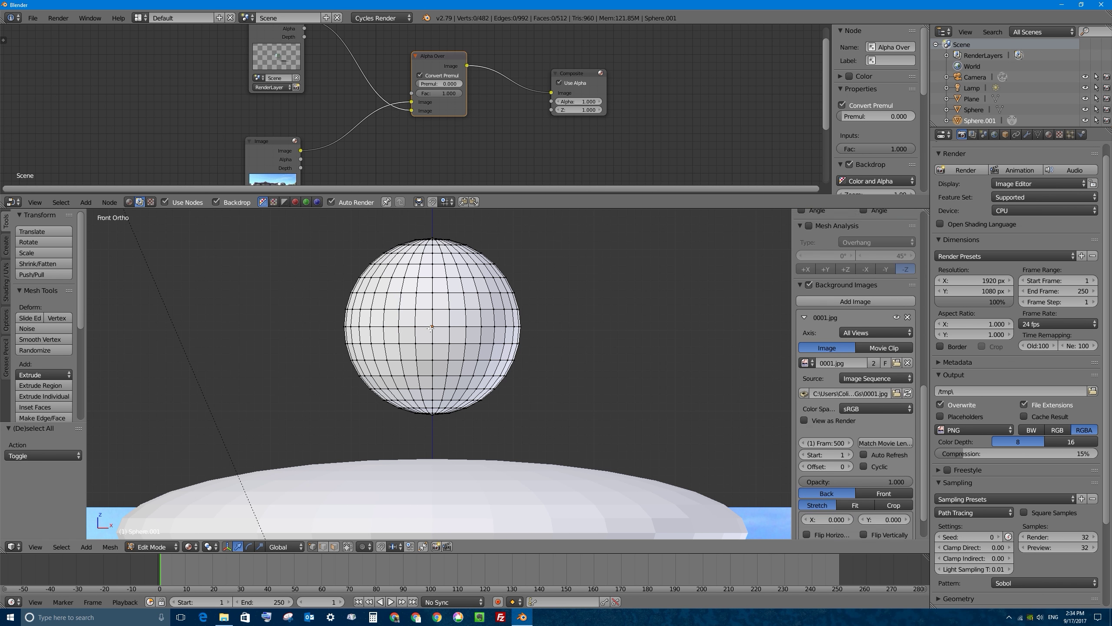
# Step: Box-select the small sphere's lower half, below its middle ring, and delete those vertices to leave a dome
pyautogui.press('b')
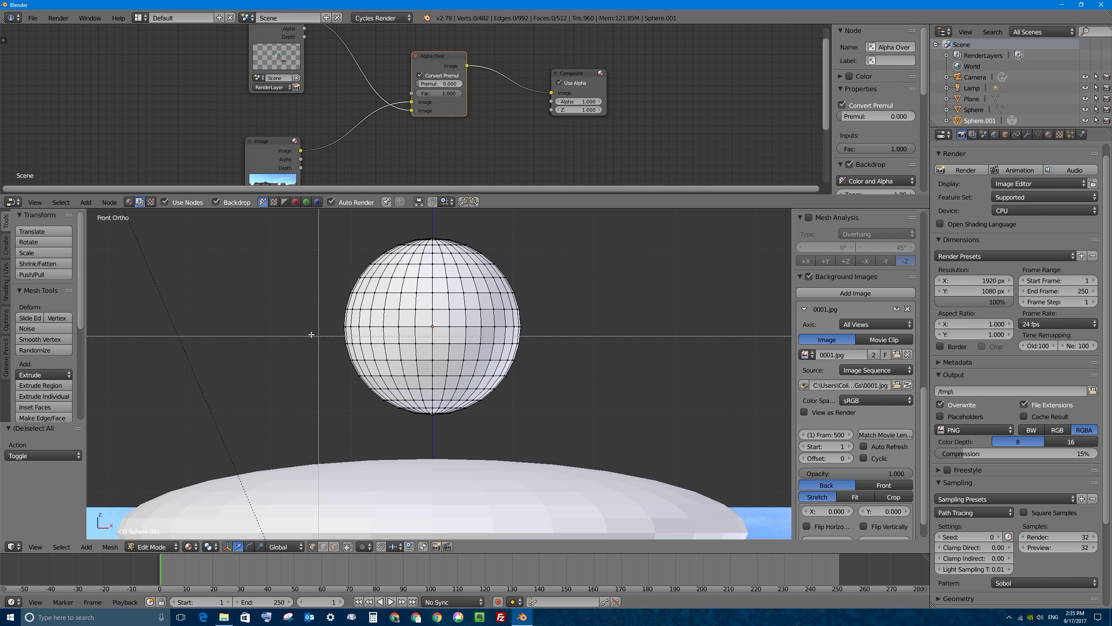
pyautogui.moveTo(295, 333); pyautogui.dragTo(317, 347)
pyautogui.moveTo(402, 380); pyautogui.dragTo(593, 439)
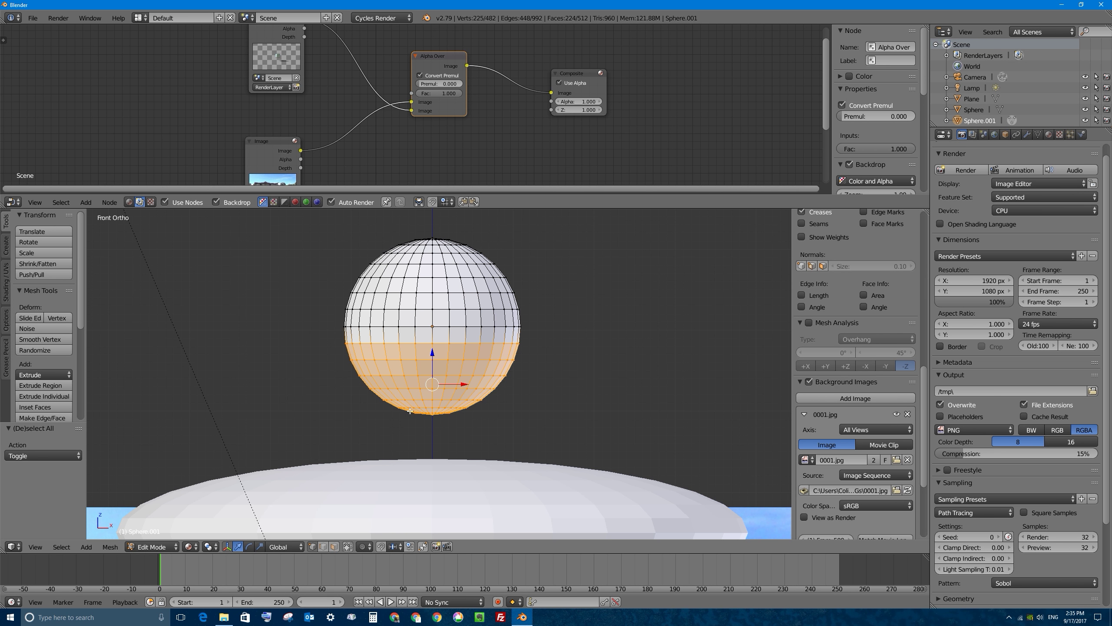
pyautogui.click(347, 546)
pyautogui.moveTo(491, 421); pyautogui.dragTo(451, 367, button='middle')
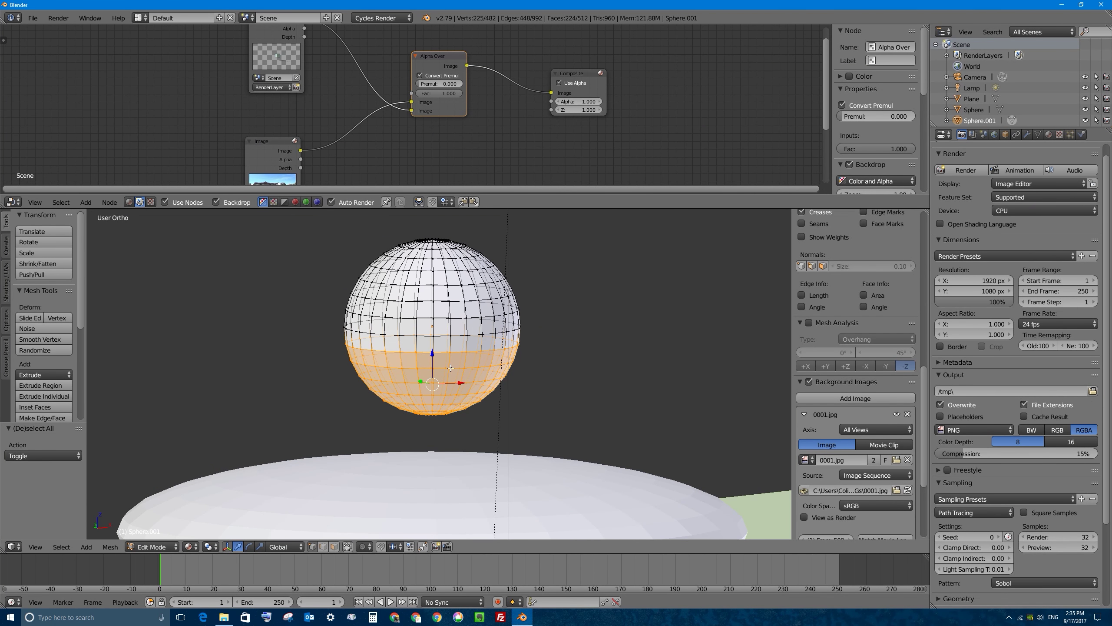
pyautogui.press('x')
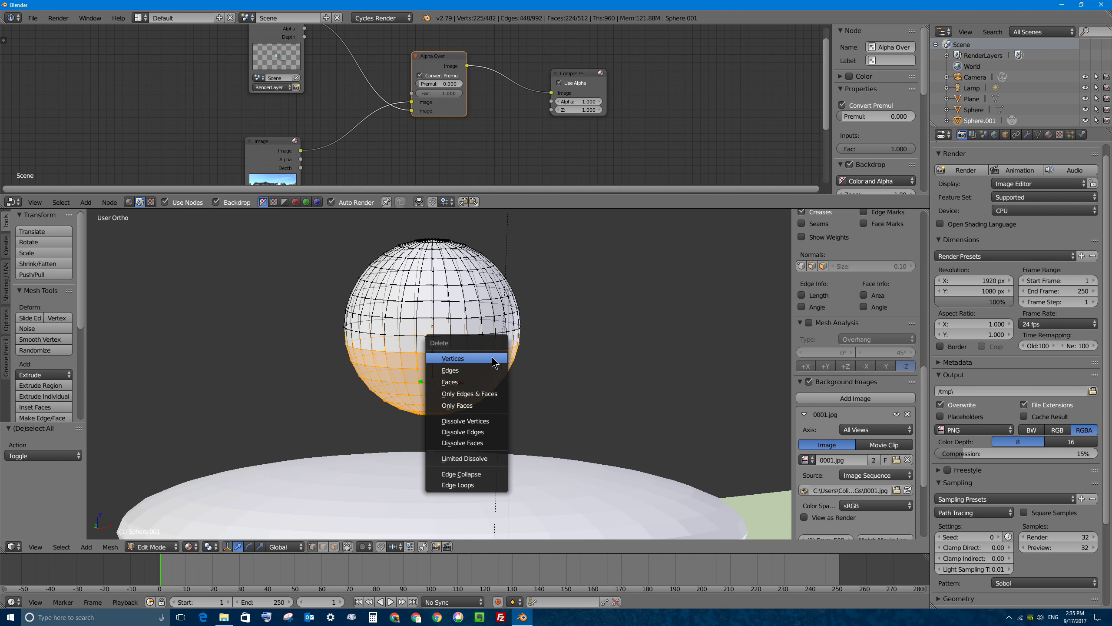
pyautogui.click(455, 358)
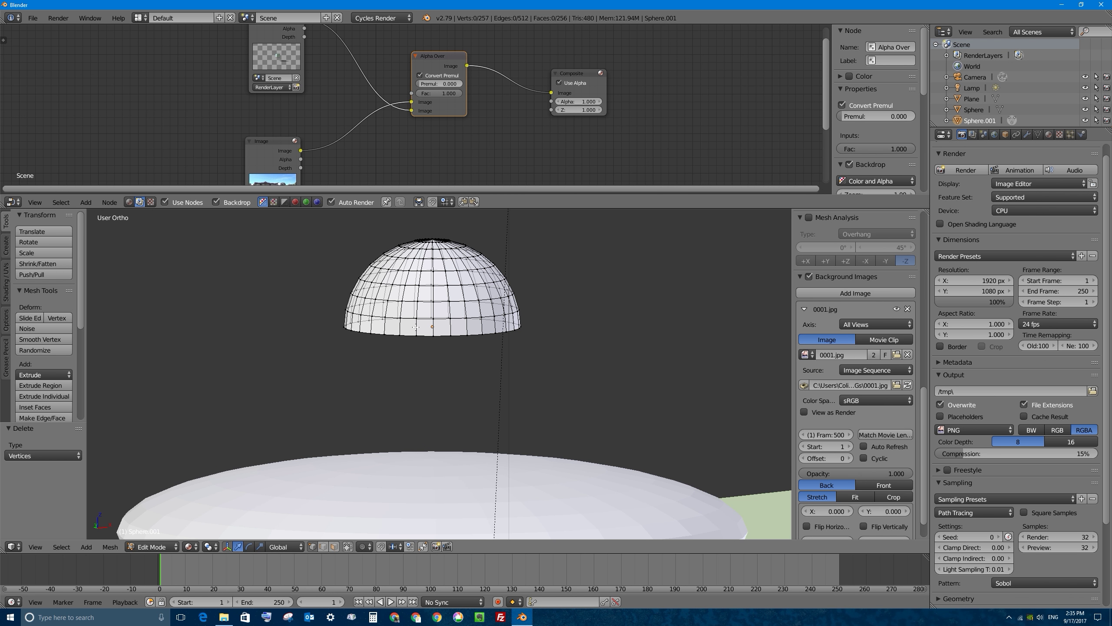
# Step: Extrude the dome's open bottom edge loop about 1.56 units down along Z and scale it to 0.832
pyautogui.press('KP_1')
pyautogui.keyDown('shift'); pyautogui.moveTo(337, 301); pyautogui.dragTo(526, 421, button='middle'); pyautogui.keyUp('shift')
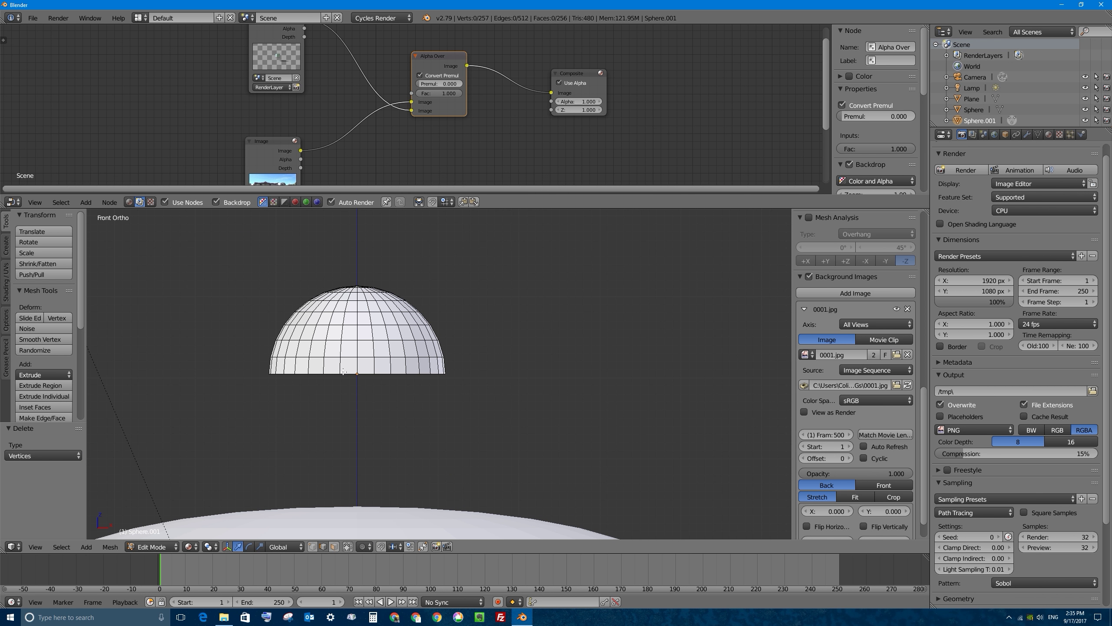
pyautogui.moveTo(343, 372); pyautogui.dragTo(326, 494, button='middle')
pyautogui.moveTo(323, 550); pyautogui.dragTo(325, 367, button='middle')
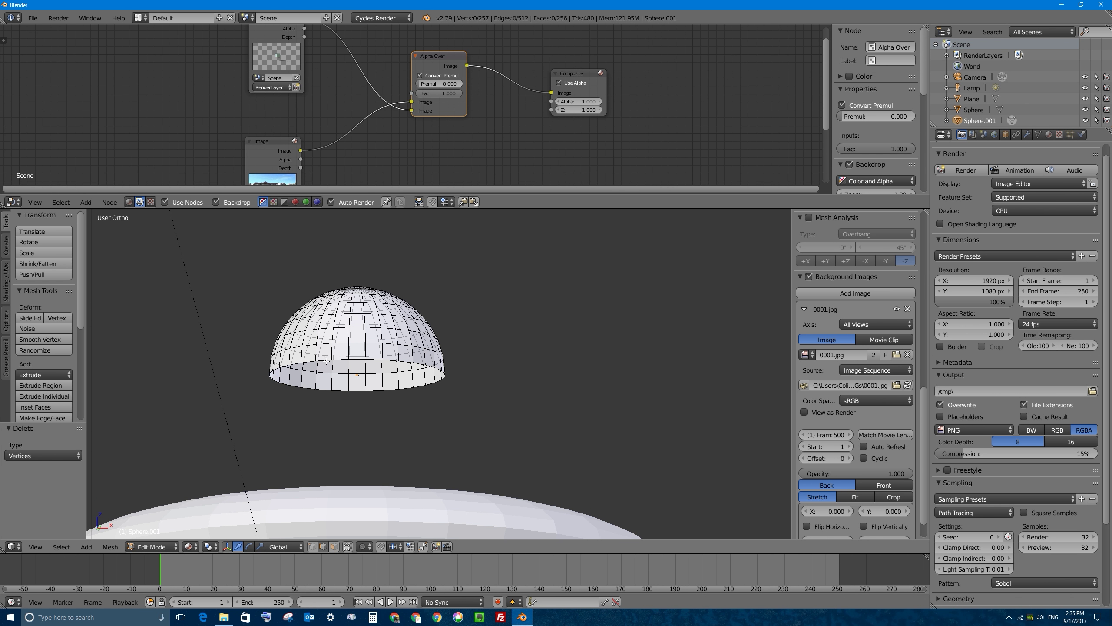
pyautogui.keyDown('alt'); pyautogui.rightClick(327, 360); pyautogui.keyUp('alt')
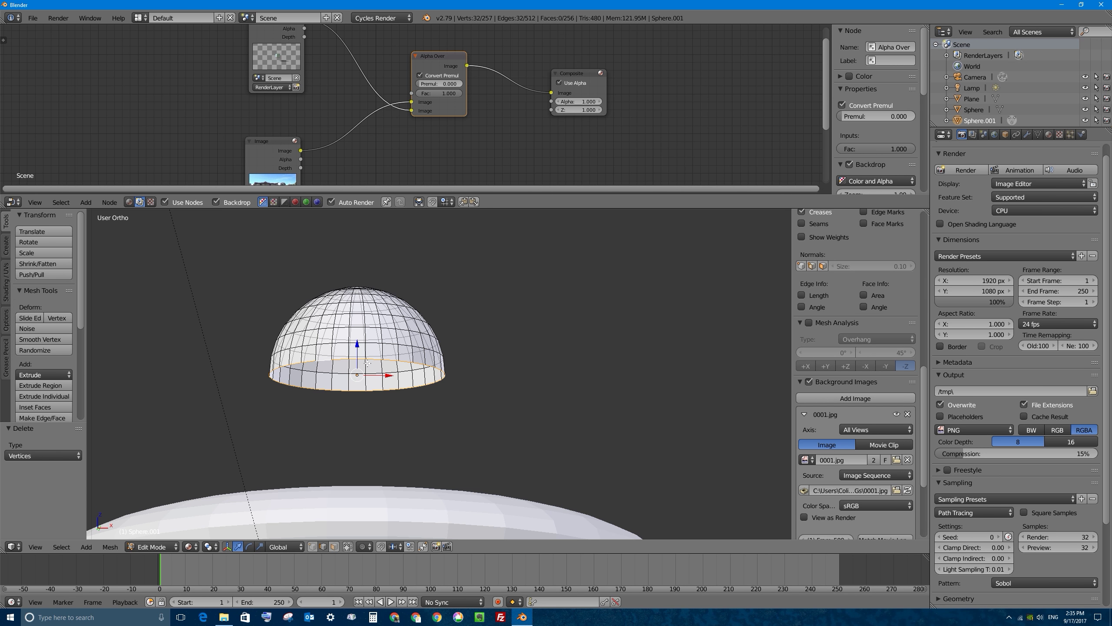
pyautogui.rightClick(359, 359)
pyautogui.scroll(4, 358, 360)
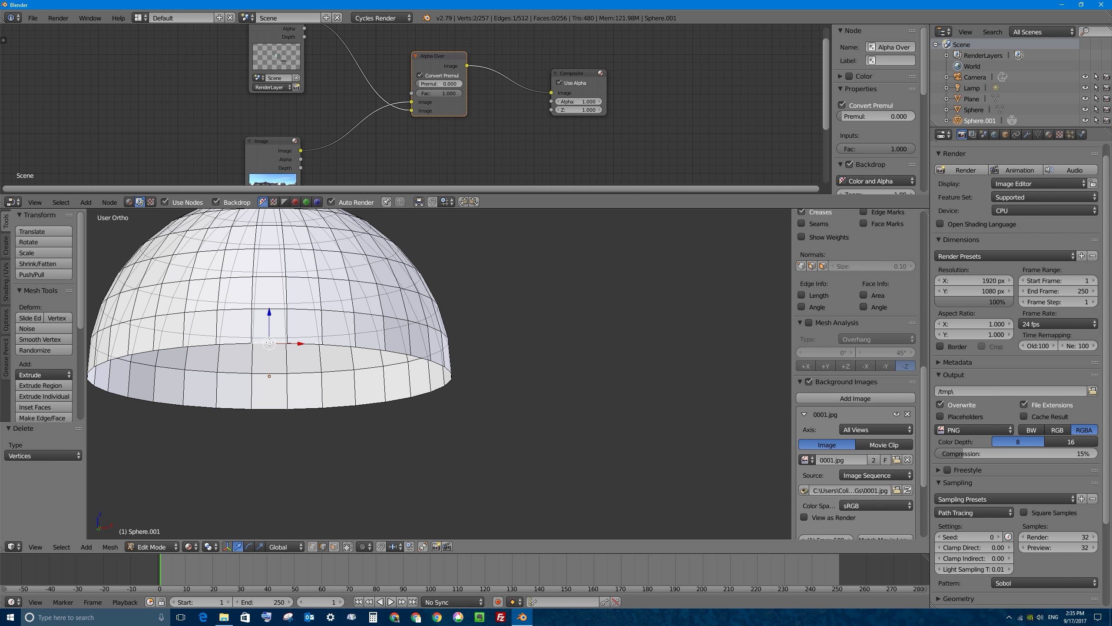
pyautogui.keyDown('alt'); pyautogui.rightClick(270, 343); pyautogui.keyUp('alt')
pyautogui.scroll(-5, 425, 356)
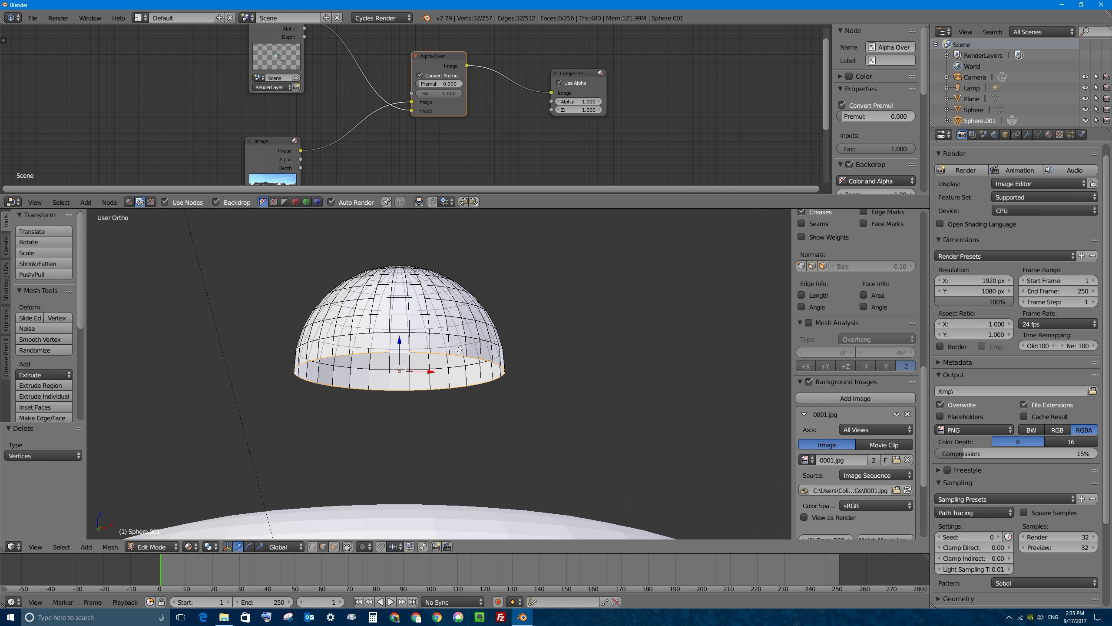
pyautogui.press('KP_7')
pyautogui.press('KP_1')
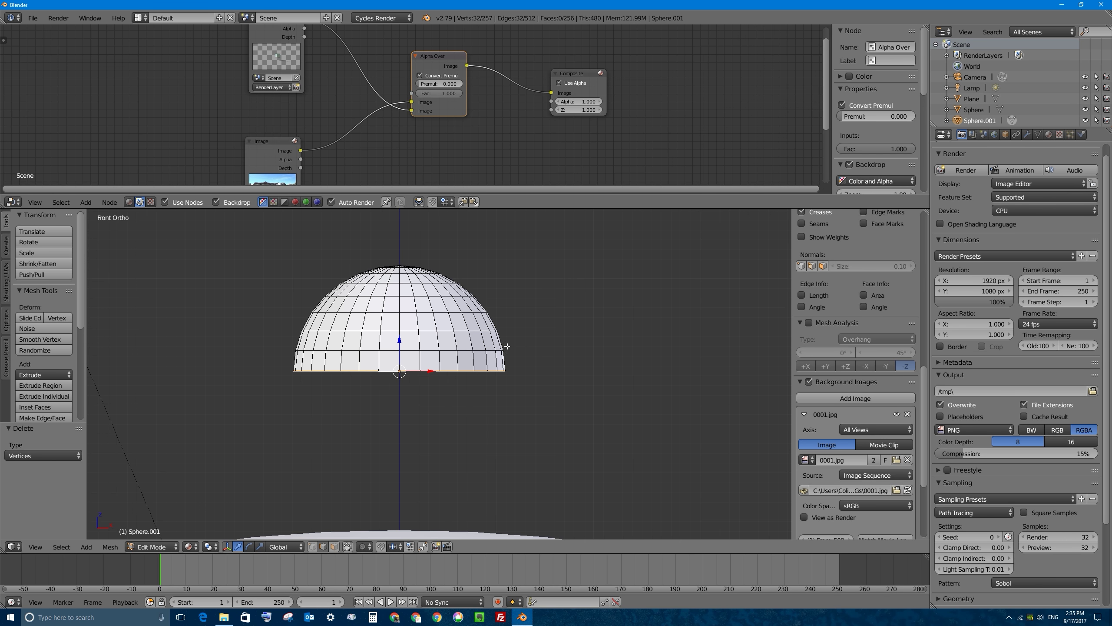
pyautogui.press('e')
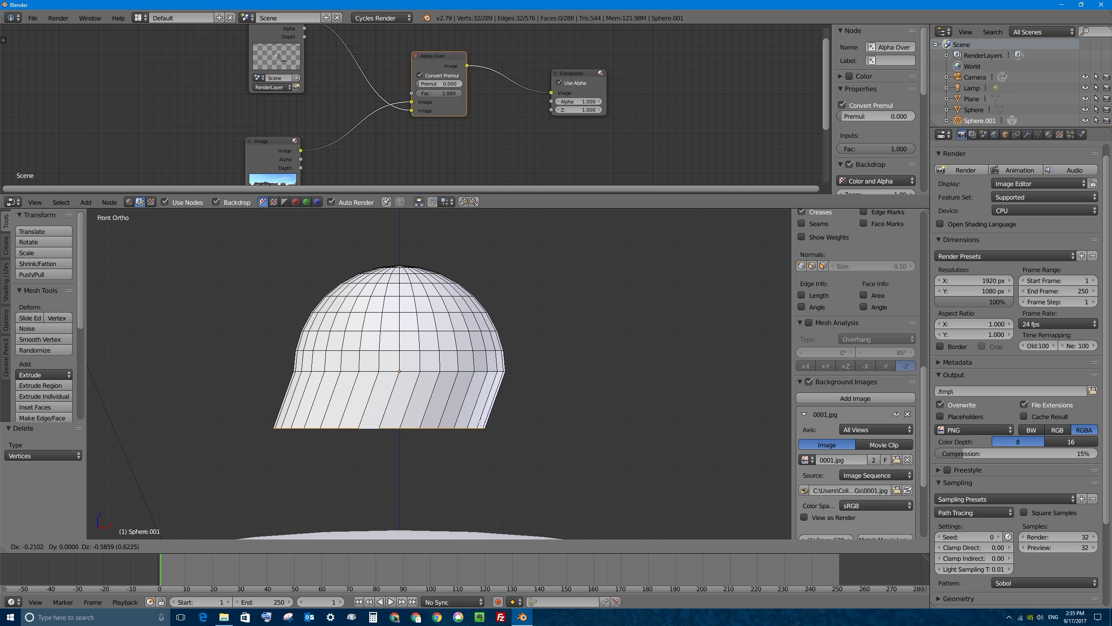
pyautogui.press('z')
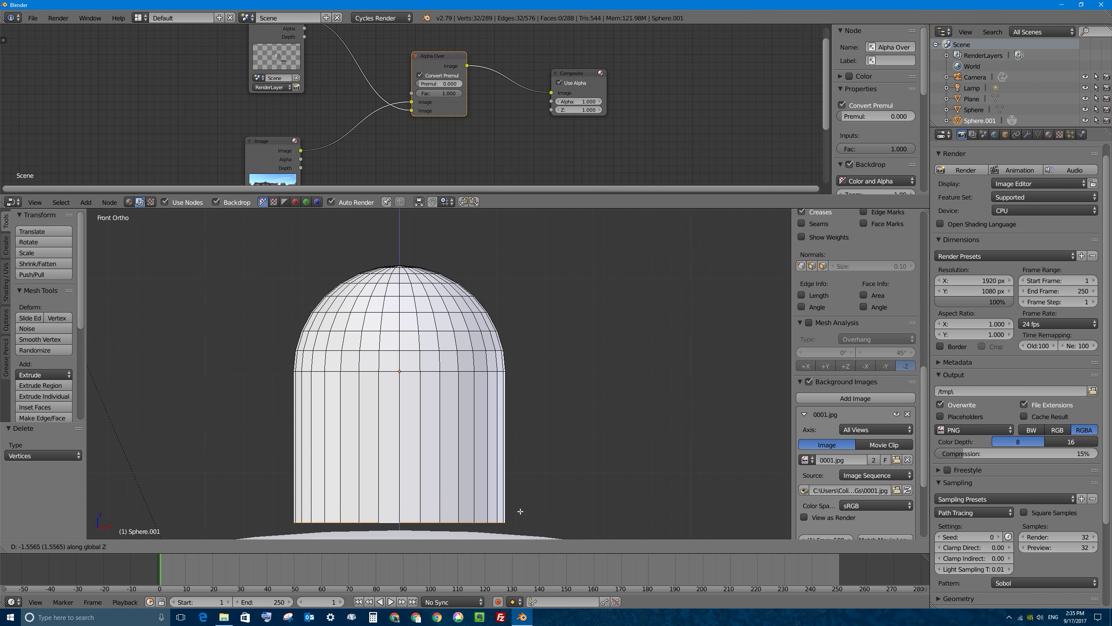
pyautogui.click(520, 511)
pyautogui.press('s')
pyautogui.click(575, 471)
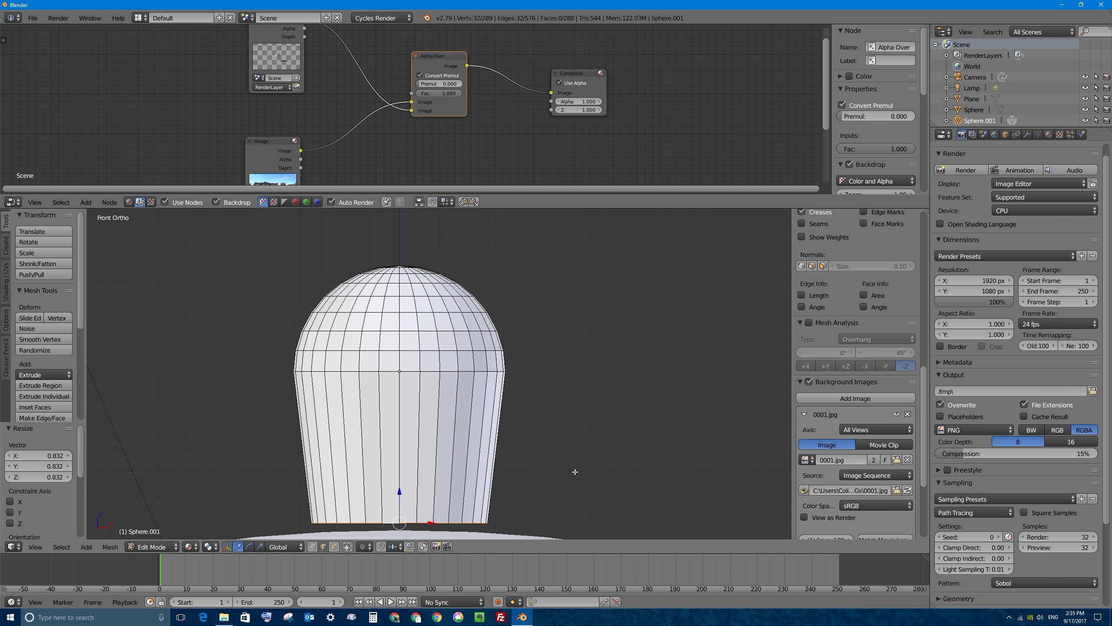
# Step: Widen the extruded wall's bottom edge loop by scaling it up 1.097 times
pyautogui.moveTo(575, 472); pyautogui.dragTo(385, 372, button='middle')
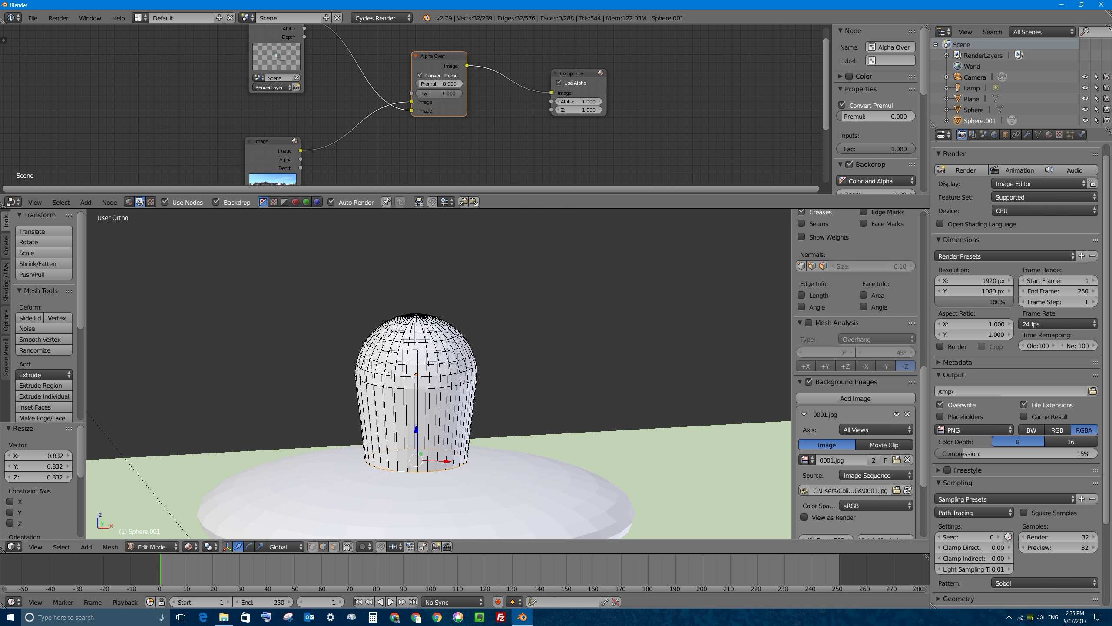
pyautogui.scroll(4, 380, 378)
pyautogui.scroll(-3, 432, 464)
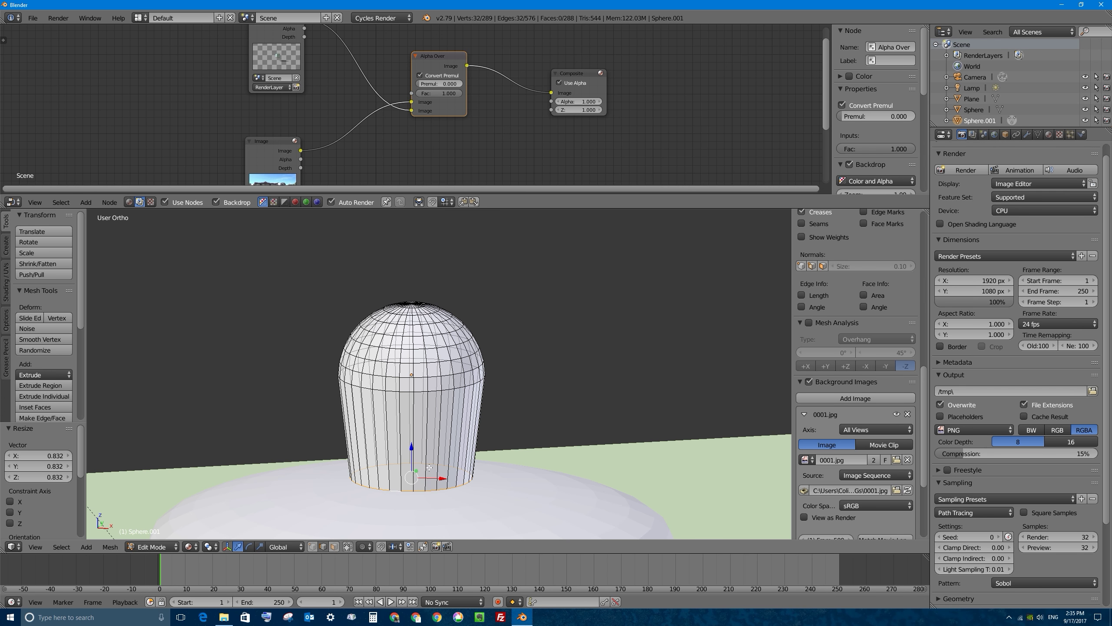
pyautogui.press('s')
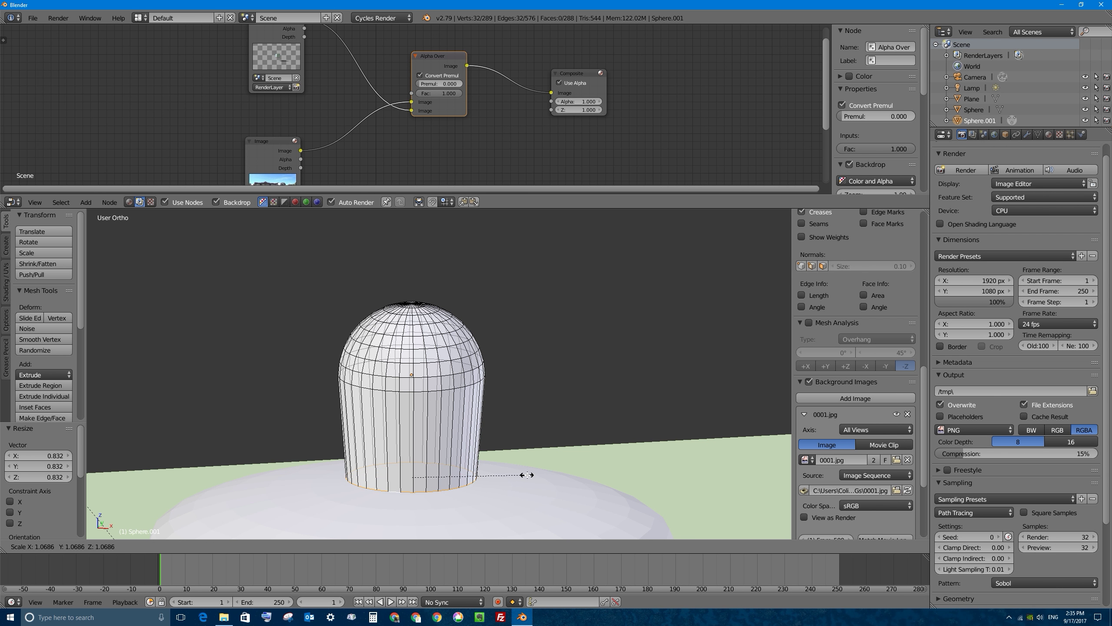
pyautogui.click(532, 473)
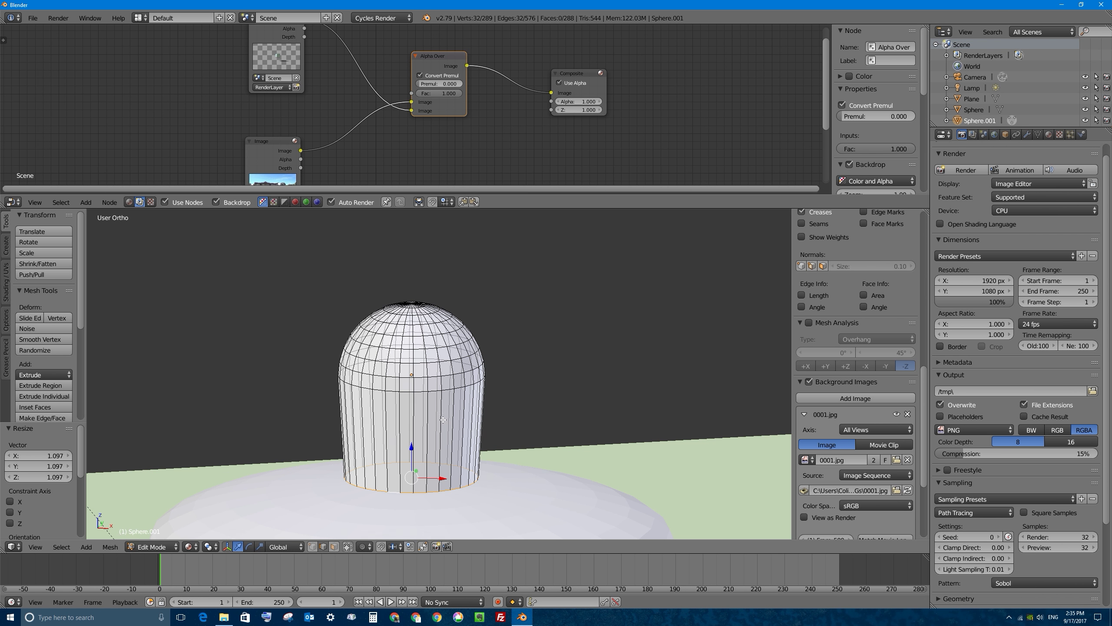
# Step: Bevel the edge loop where the dome meets its wall by 0.144 with 4 segments, and return to Object Mode
pyautogui.scroll(2, 446, 428)
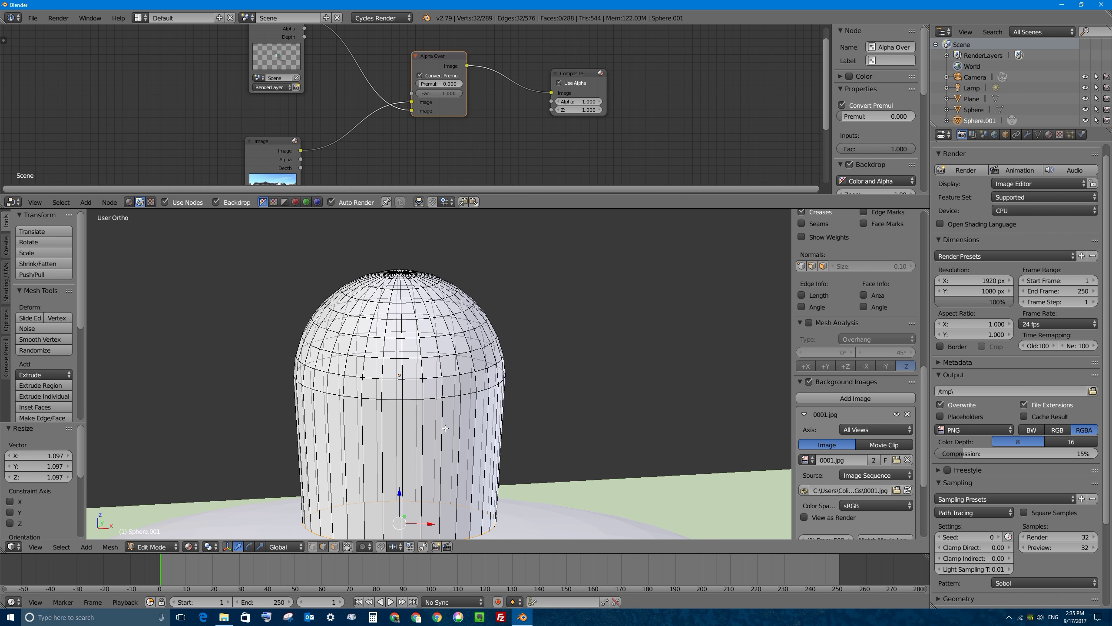
pyautogui.keyDown('alt'); pyautogui.rightClick(431, 399); pyautogui.keyUp('alt')
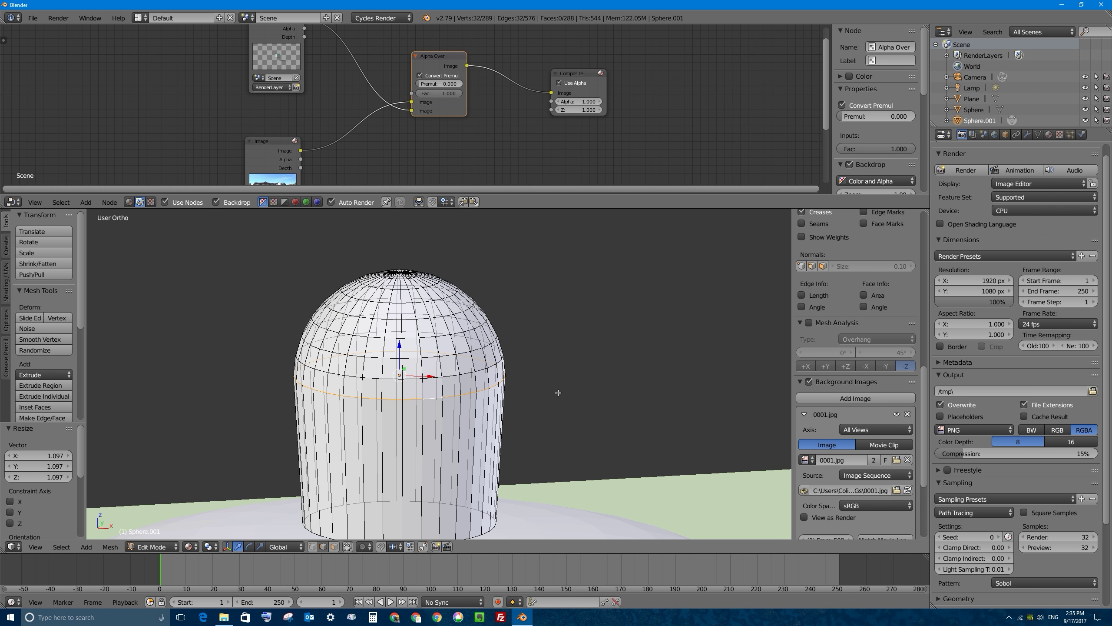
pyautogui.hotkey('ctrl', 'b')
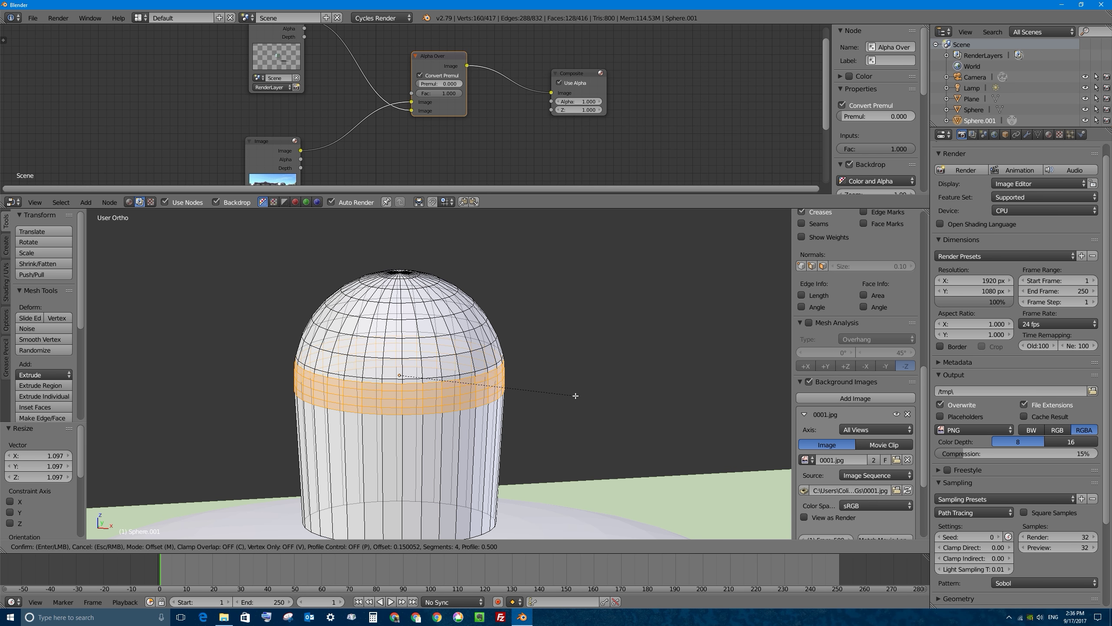
pyautogui.click(573, 394)
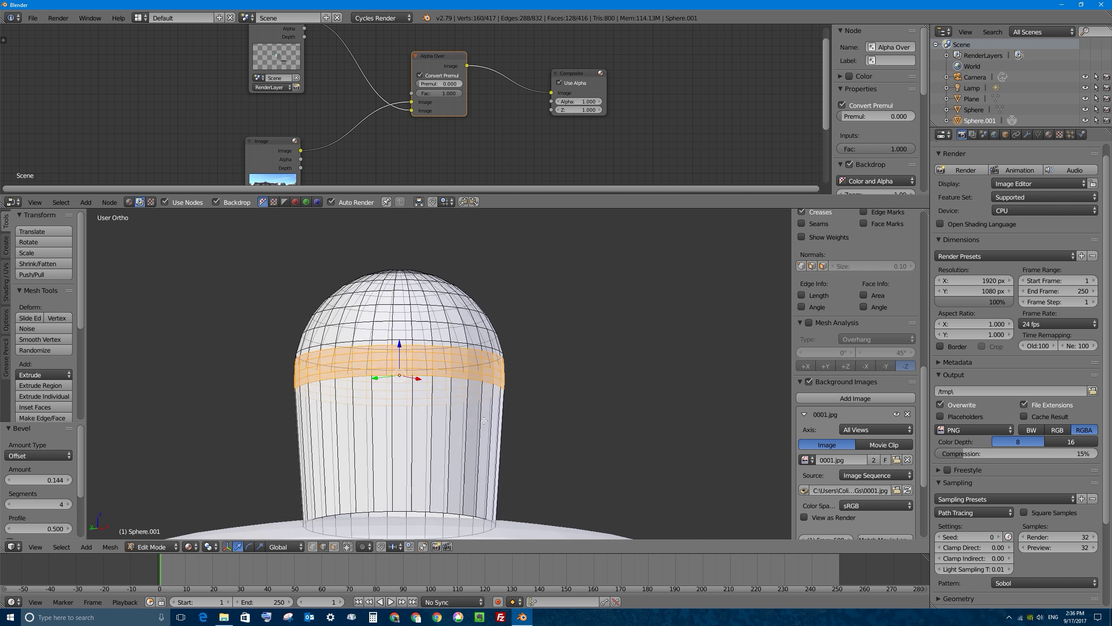
pyautogui.moveTo(484, 421); pyautogui.dragTo(490, 434, button='middle')
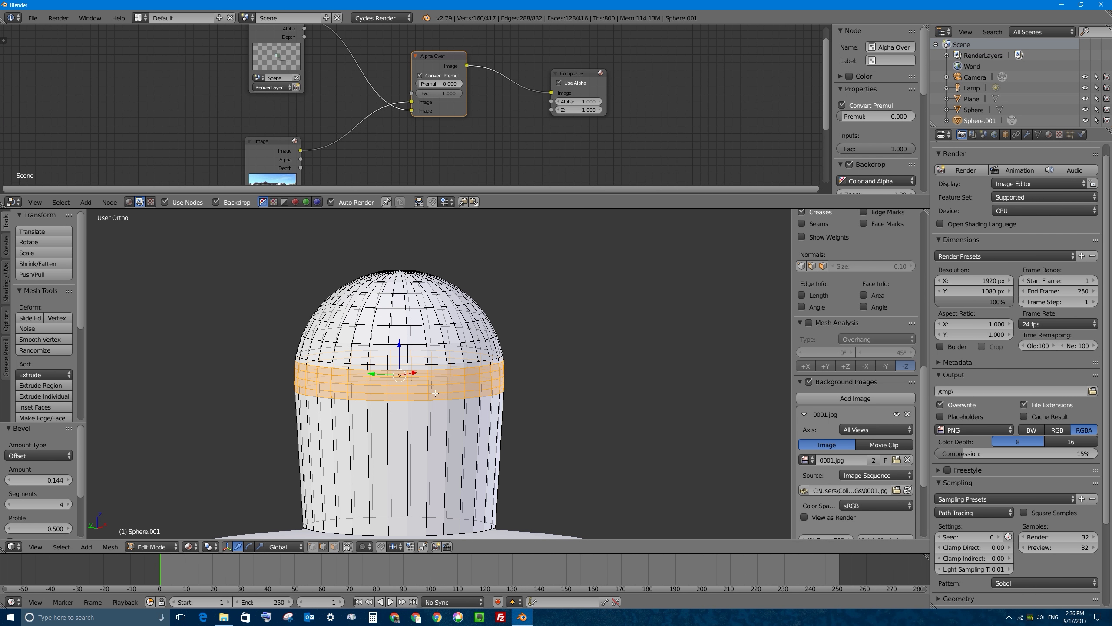
pyautogui.scroll(-4, 443, 377)
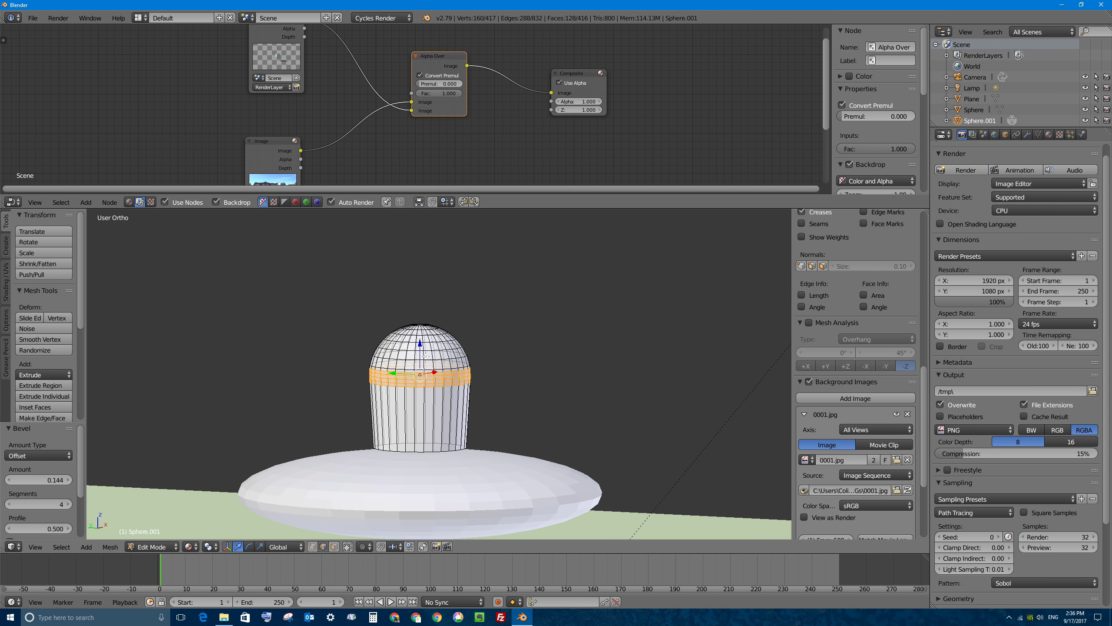
pyautogui.hotkey('ctrl', 'z')
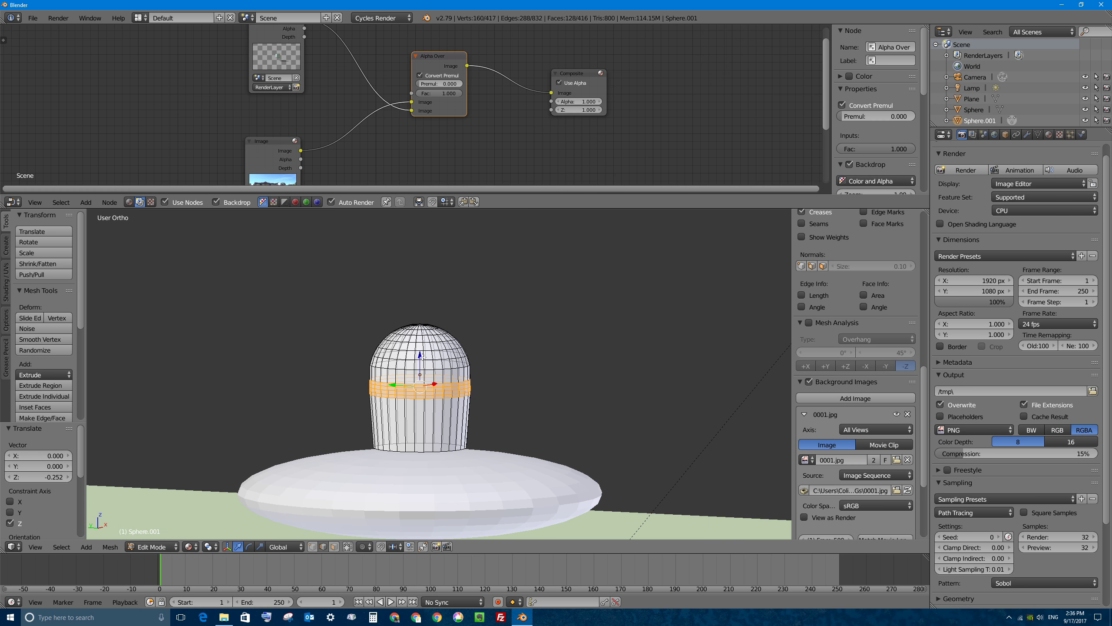
pyautogui.hotkey('ctrl', 'shift', 'z')
pyautogui.press('Tab')
# Step: Lower the dome 0.583 units along Z so its base sinks into the saucer body
pyautogui.moveTo(429, 355); pyautogui.dragTo(424, 357, button='middle')
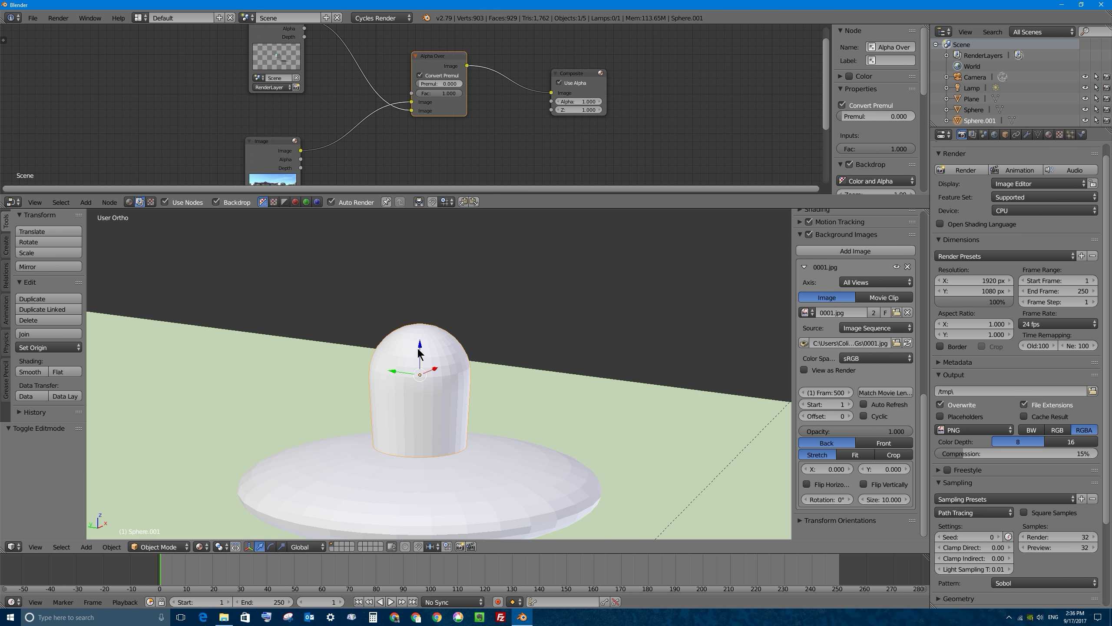
pyautogui.press('g')
pyautogui.press('z')
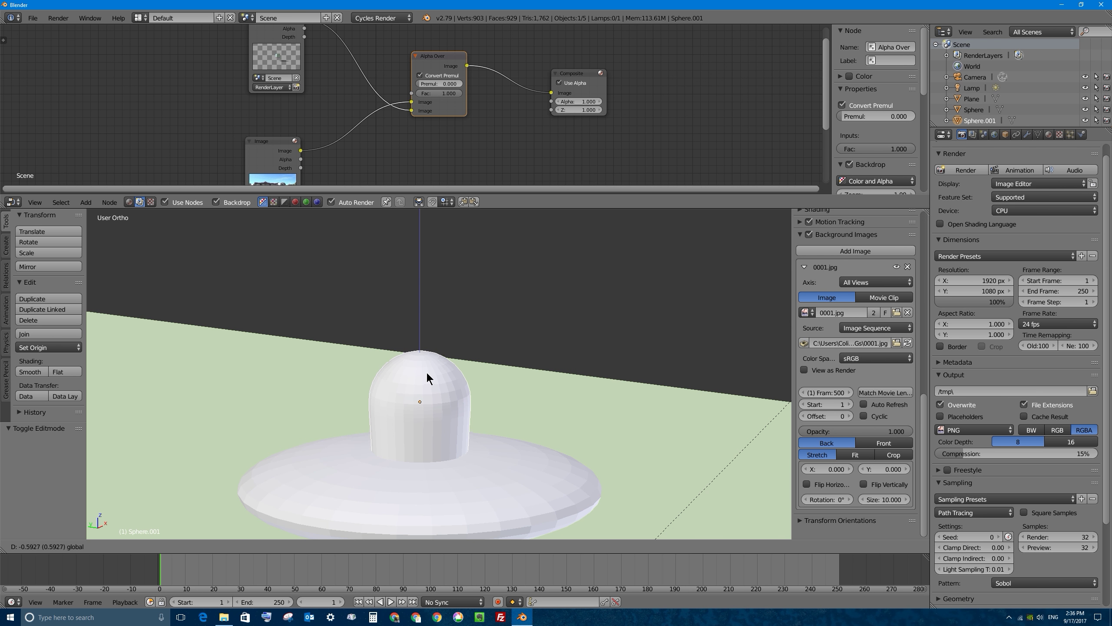
pyautogui.click(426, 374)
pyautogui.moveTo(453, 434); pyautogui.dragTo(430, 341, button='middle')
# Step: Apply smooth shading to both the saucer body and the dome
pyautogui.rightClick(528, 413)
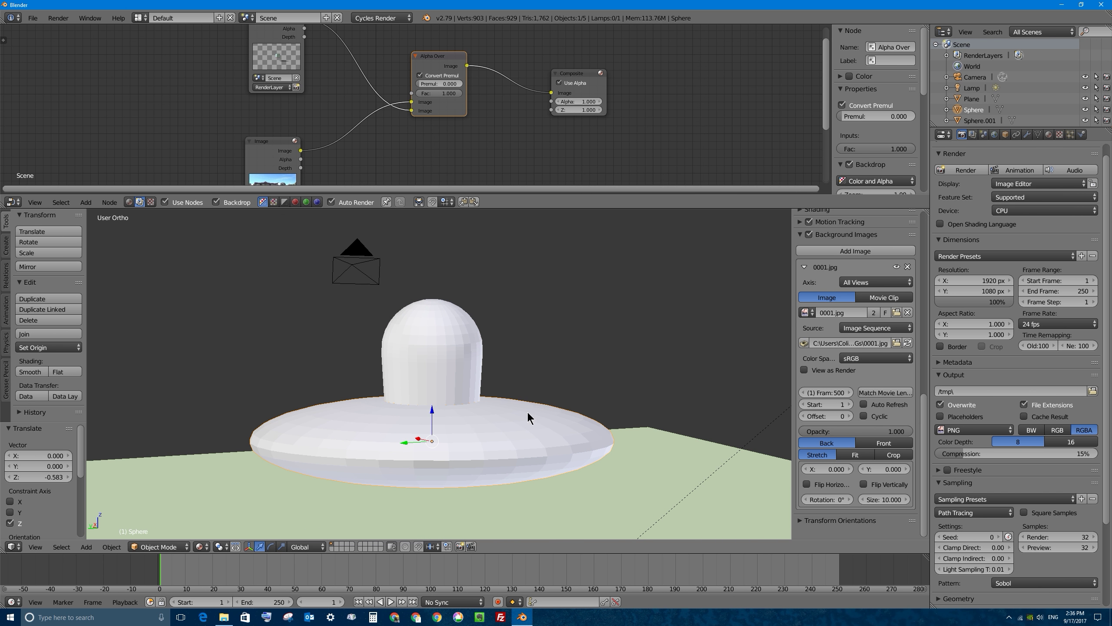
pyautogui.click(34, 372)
pyautogui.rightClick(429, 355)
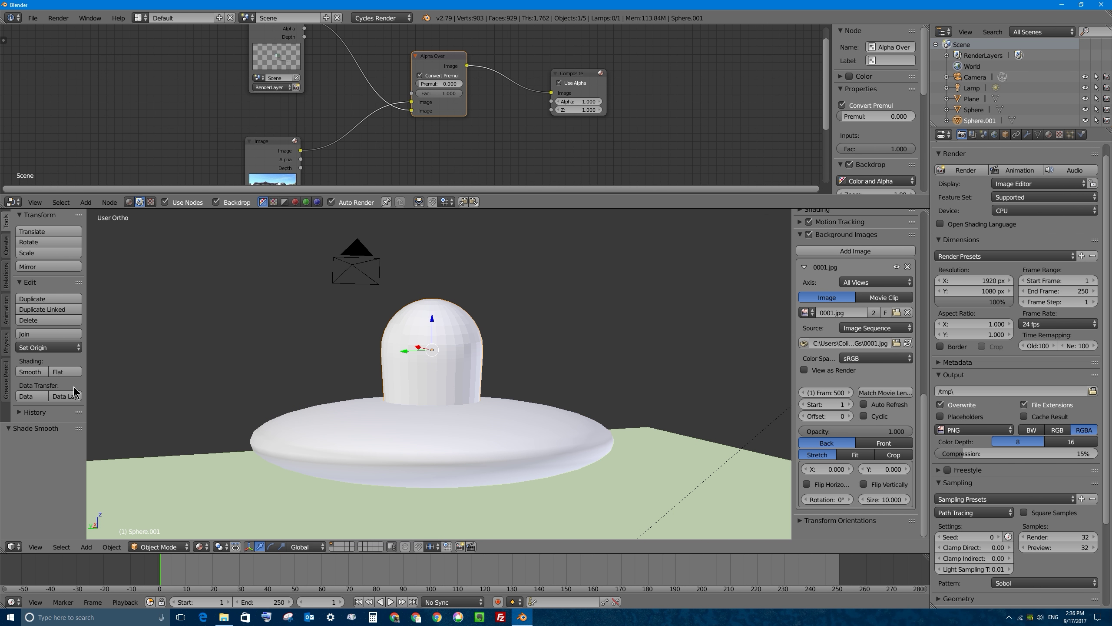
pyautogui.click(33, 372)
# Step: Give the saucer body a new Glossy BSDF material with a dark grey color and a roughness of 0.074
pyautogui.rightClick(515, 402)
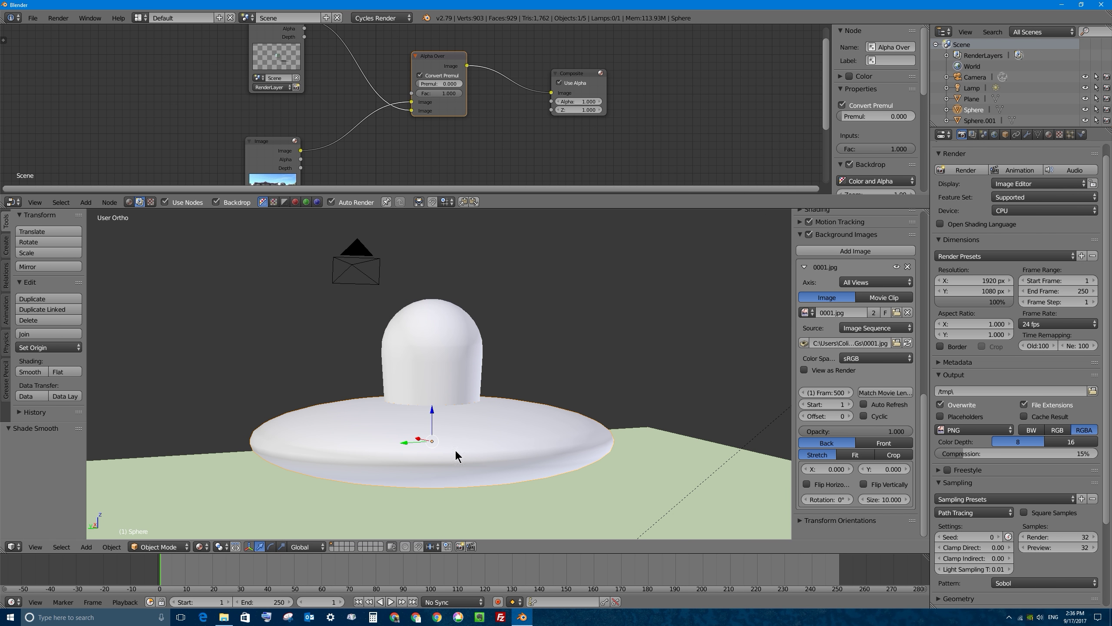
pyautogui.click(1048, 135)
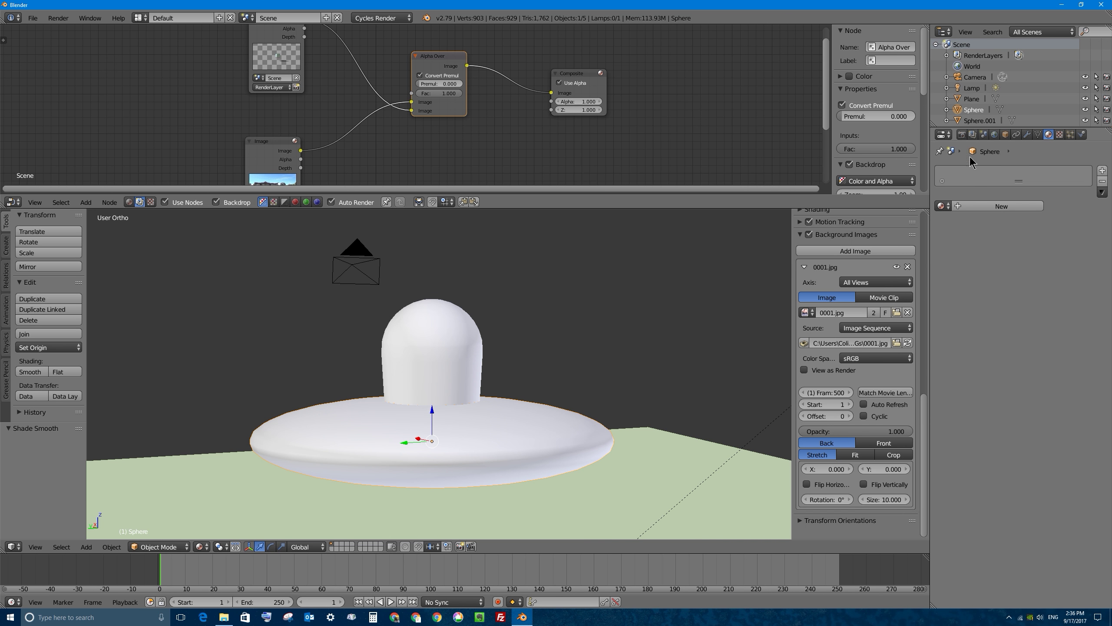
pyautogui.click(1013, 207)
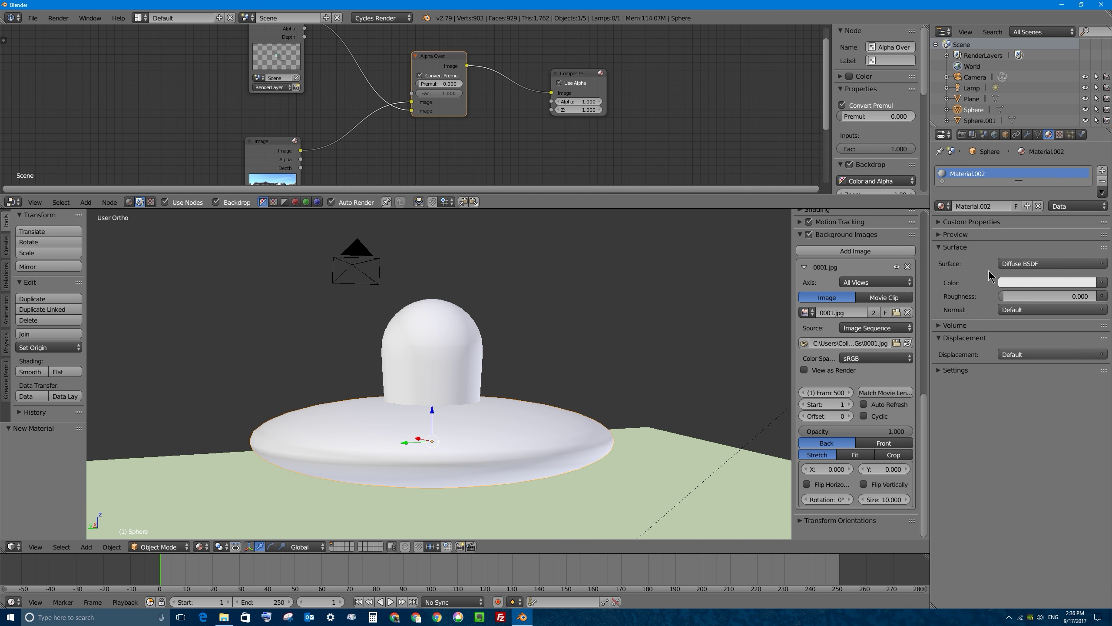
pyautogui.click(1035, 282)
pyautogui.click(1027, 265)
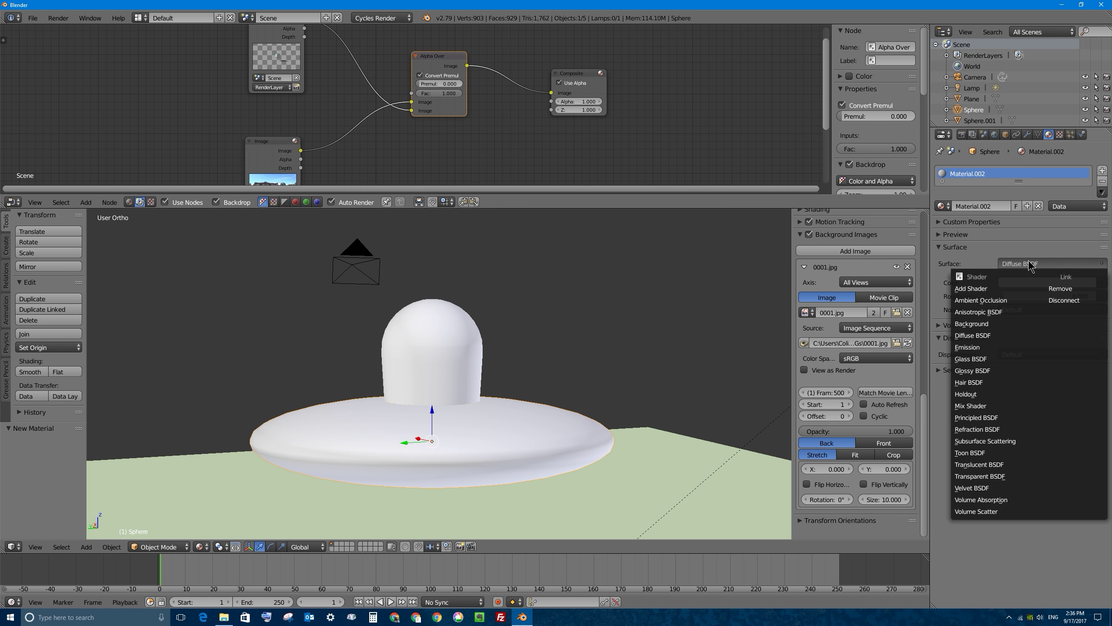
pyautogui.click(995, 370)
pyautogui.click(1030, 298)
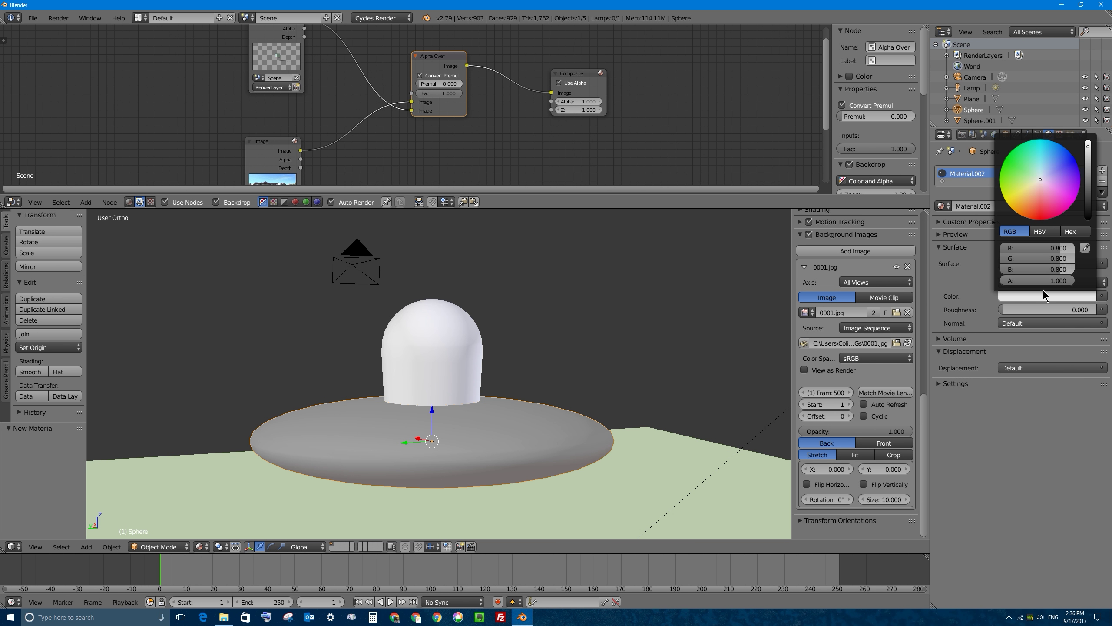
pyautogui.moveTo(1088, 175); pyautogui.dragTo(1091, 197)
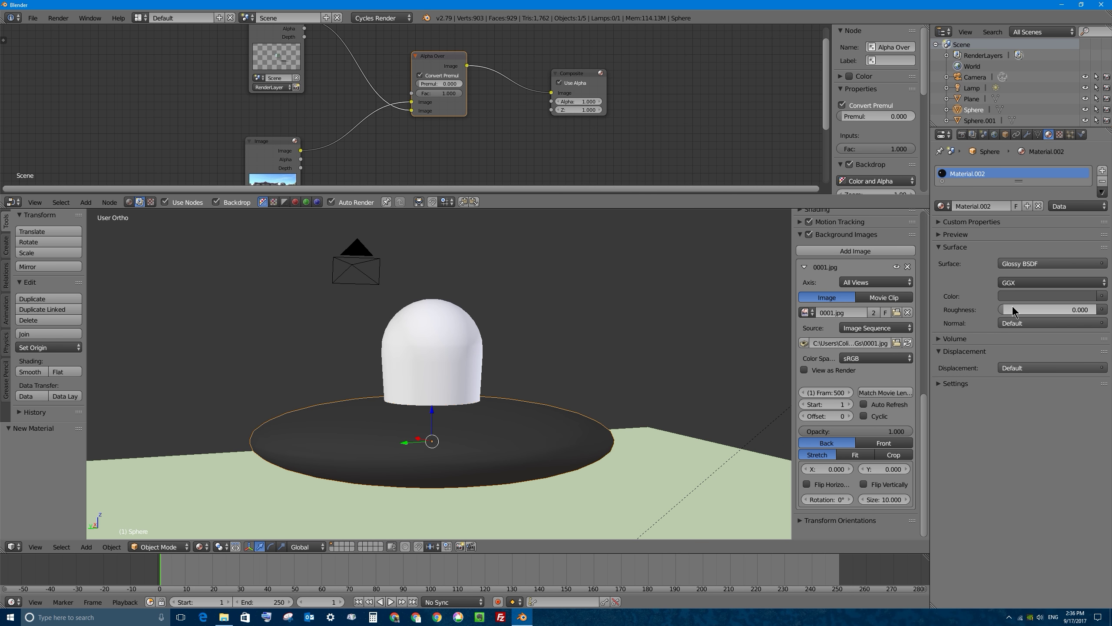
pyautogui.moveTo(1007, 309); pyautogui.dragTo(1017, 309)
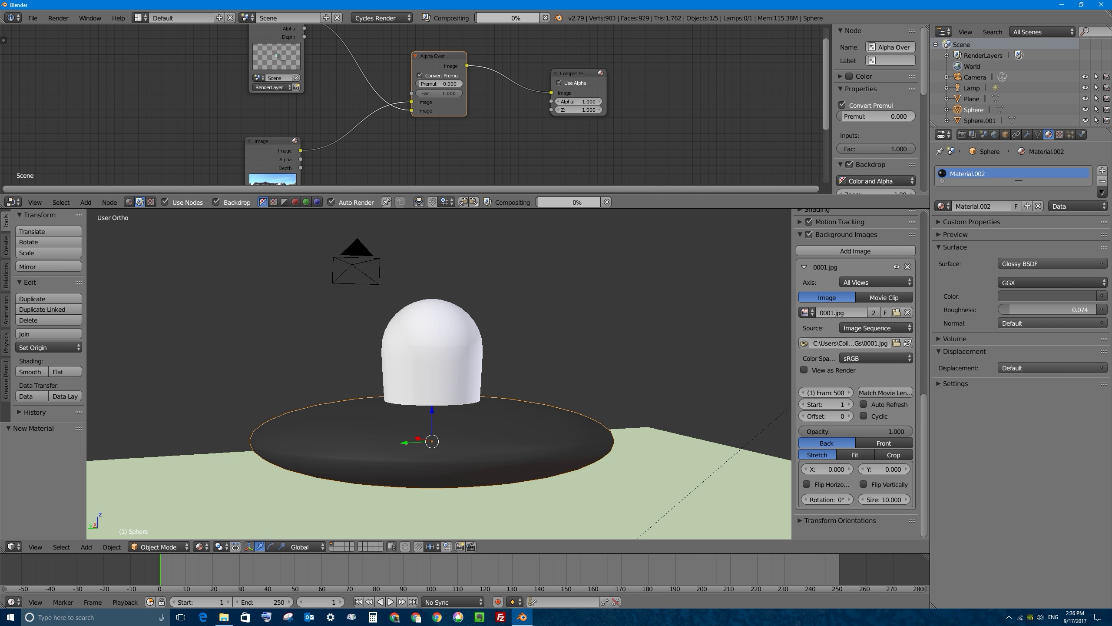
# Step: Give the dome a new Mix Shader material that combines Transparent BSDF first and Glossy BSDF second
pyautogui.rightClick(434, 315)
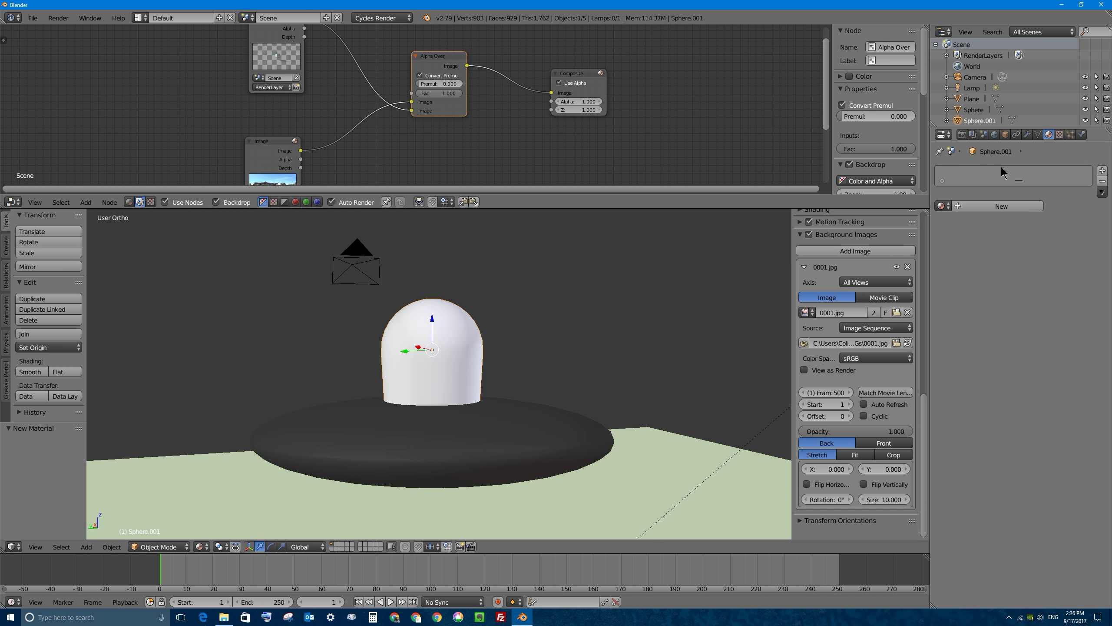
pyautogui.click(1103, 181)
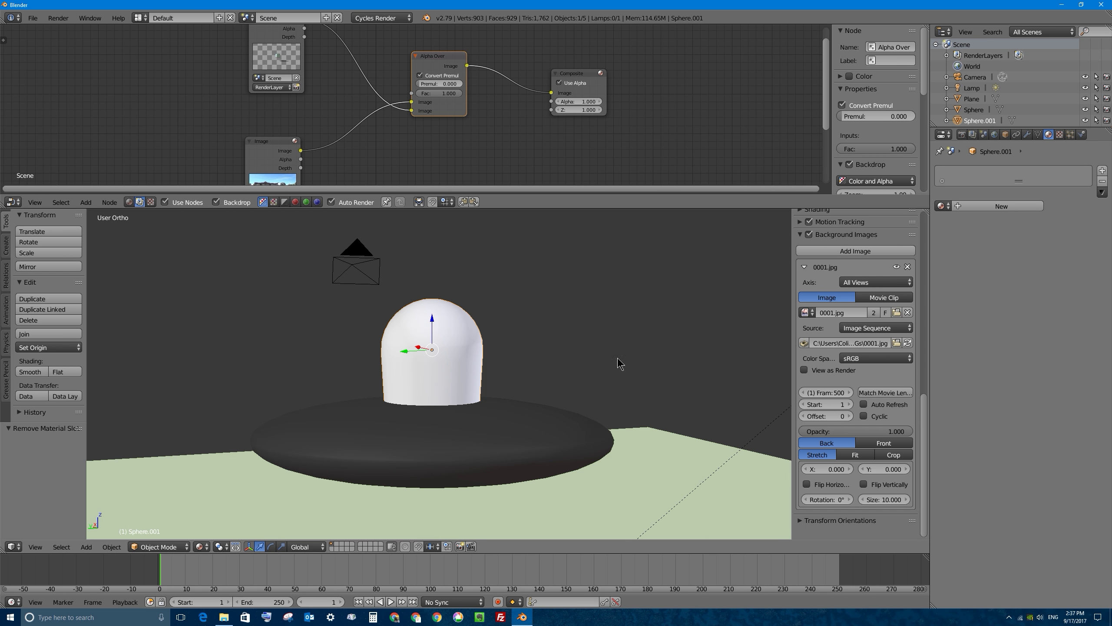
pyautogui.click(1003, 206)
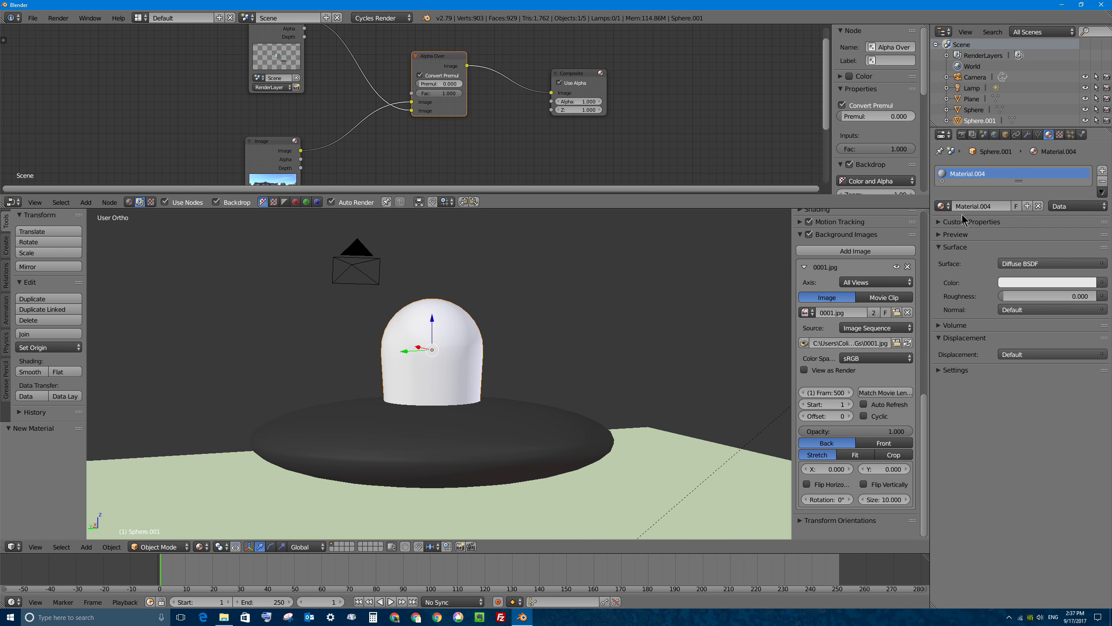
pyautogui.click(1014, 264)
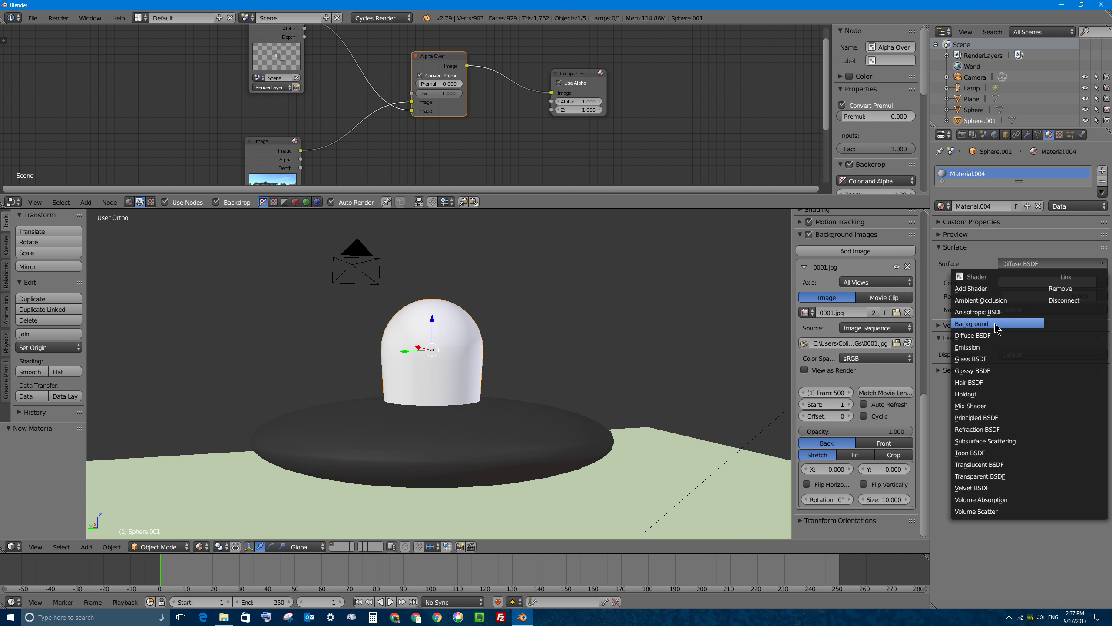
pyautogui.click(980, 406)
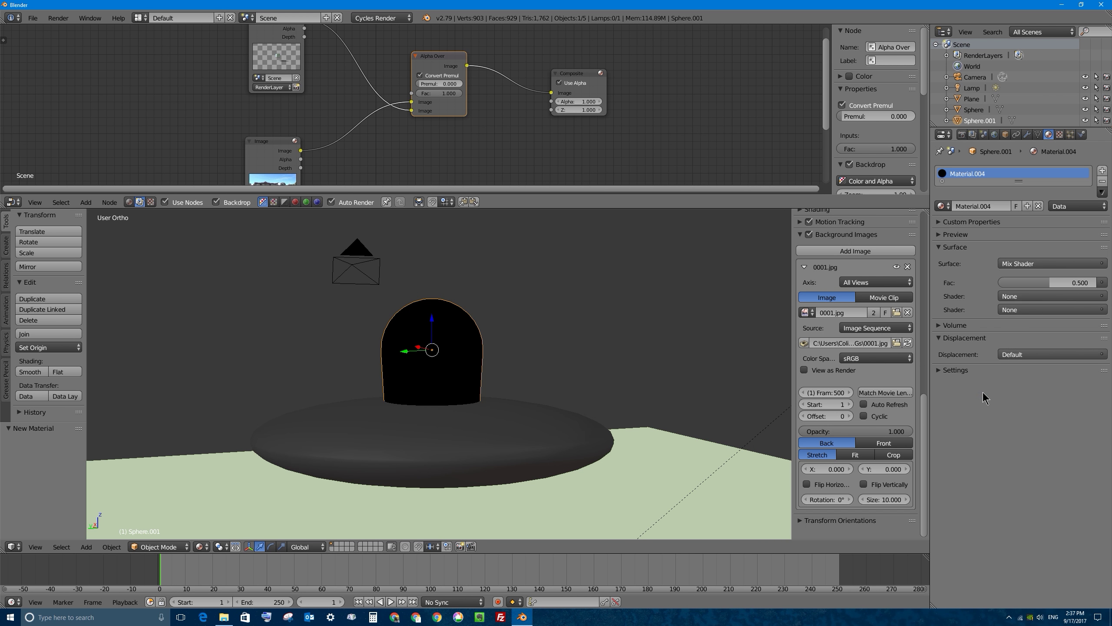
pyautogui.click(1041, 298)
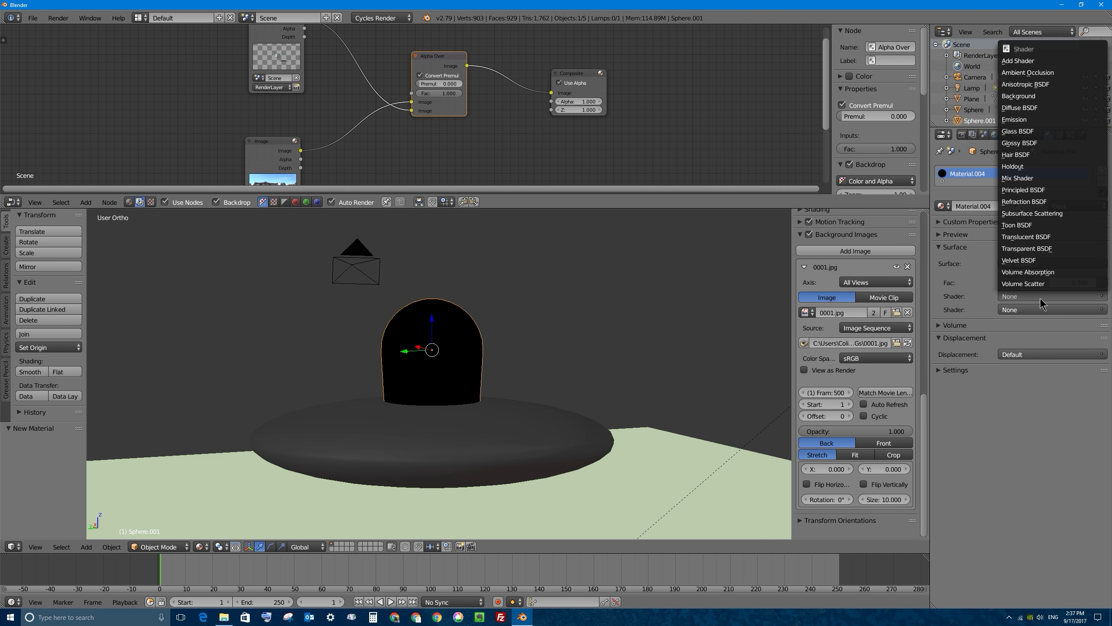
pyautogui.click(1050, 248)
pyautogui.click(1051, 323)
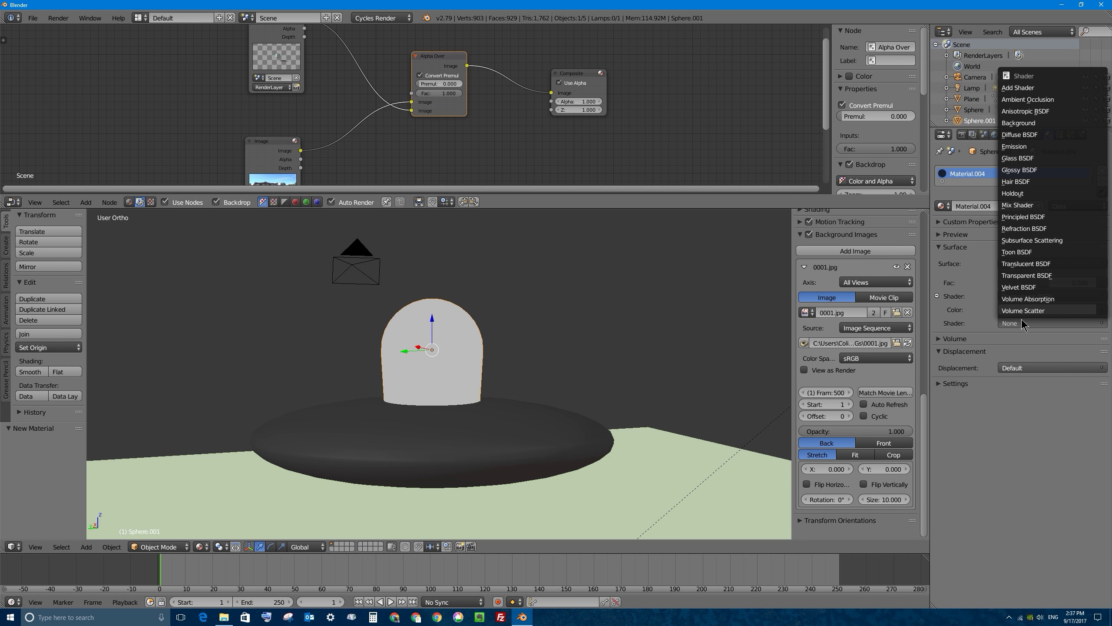
pyautogui.click(1037, 170)
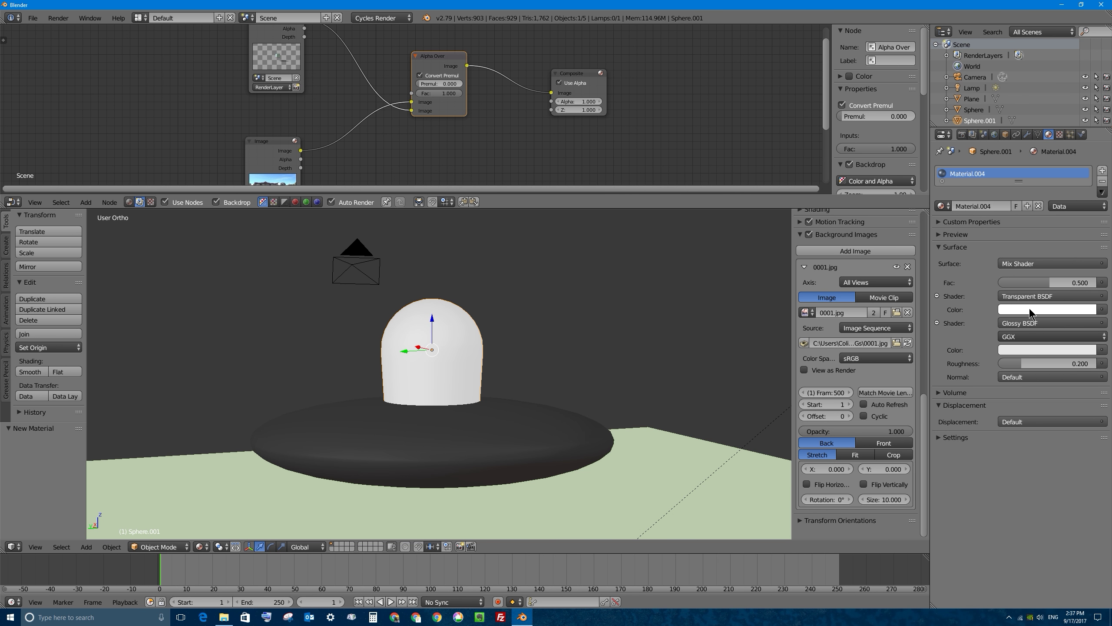
# Step: Preview the scene with rendered viewport shading through the camera
pyautogui.click(199, 547)
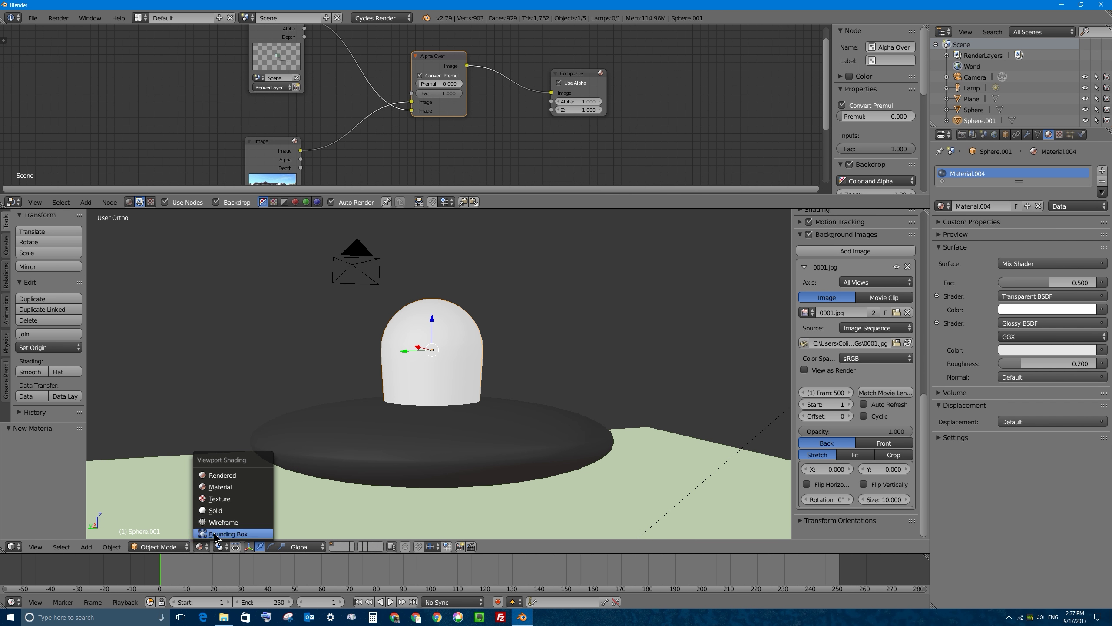
pyautogui.click(228, 476)
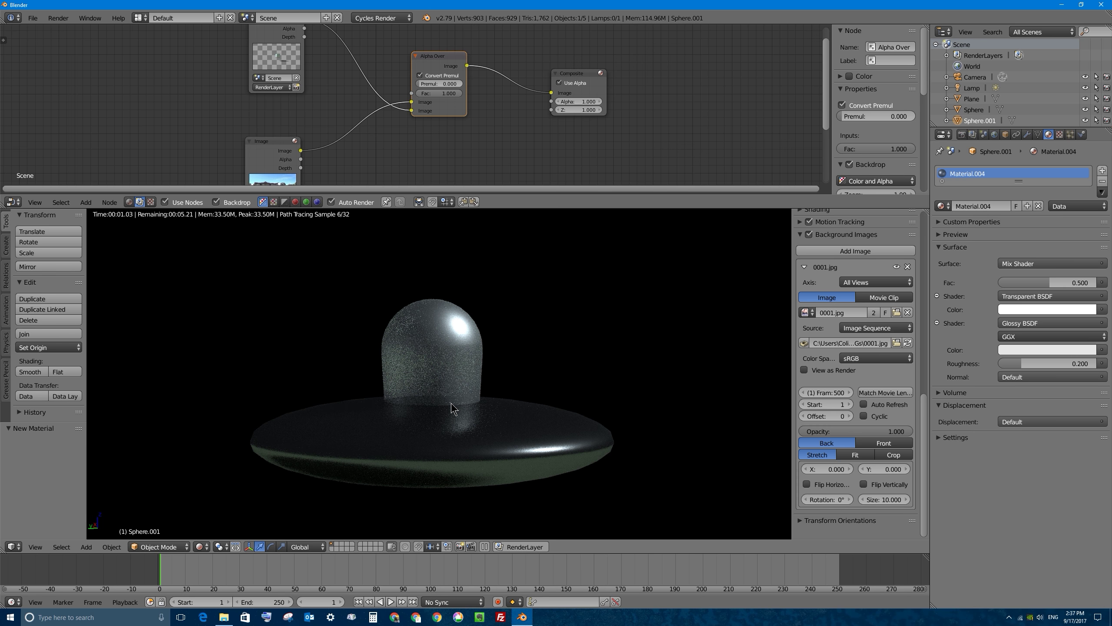
pyautogui.press('KP_0')
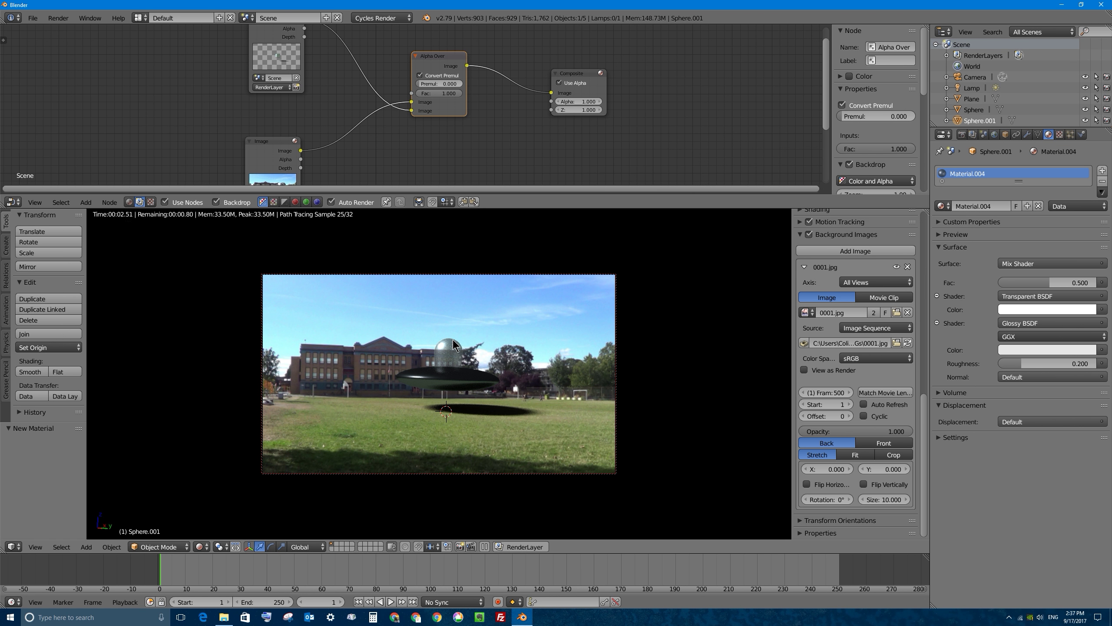
# Step: Try the dome's mix factor at both extremes and set it to 0.3
pyautogui.moveTo(1048, 283); pyautogui.dragTo(999, 283)
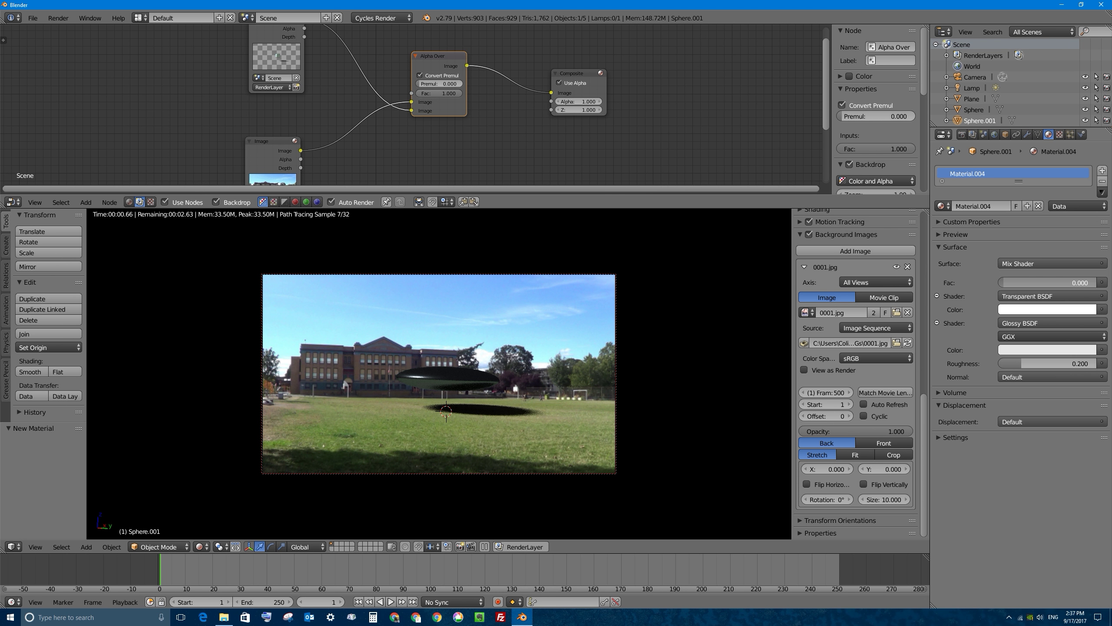
pyautogui.moveTo(999, 283); pyautogui.dragTo(1099, 283)
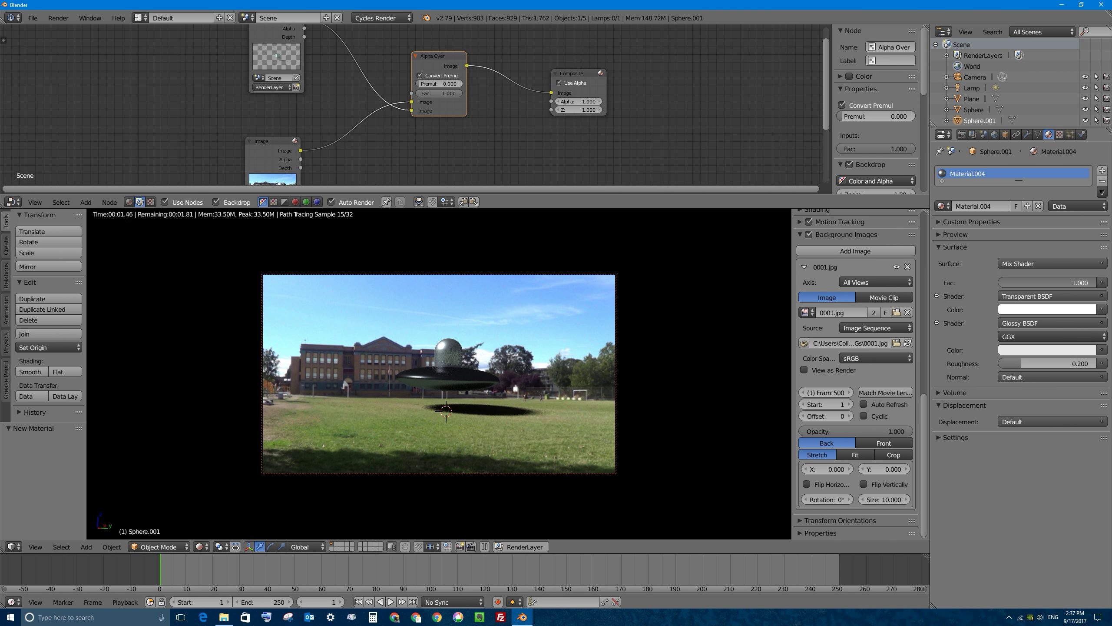
pyautogui.moveTo(1099, 282); pyautogui.dragTo(1030, 282)
pyautogui.click(1034, 284)
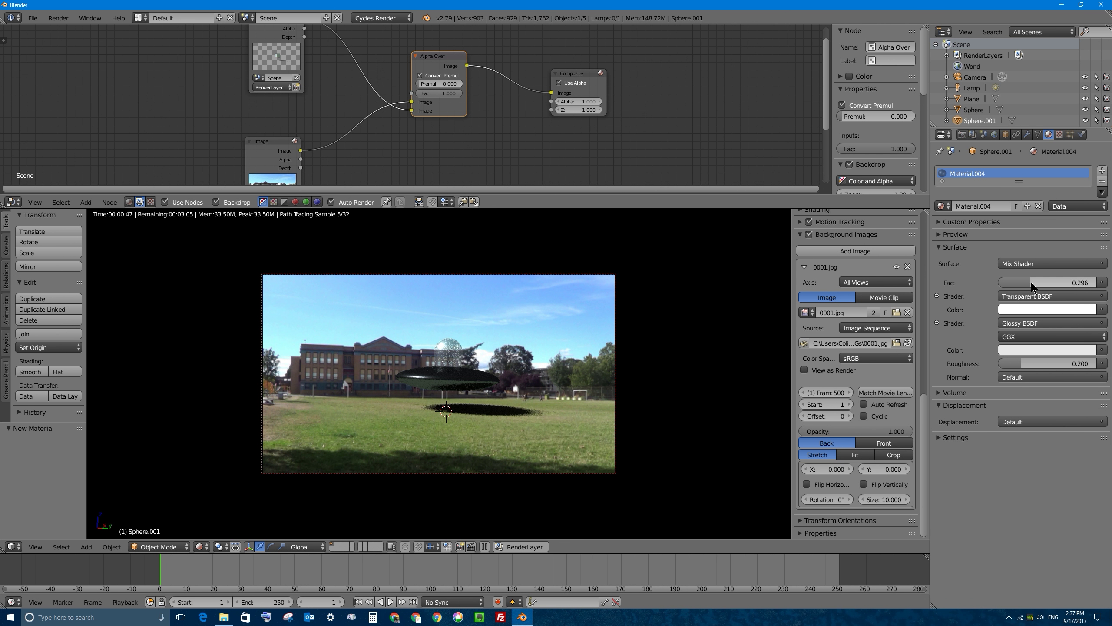
pyautogui.write('0.3')
pyautogui.press('Return')
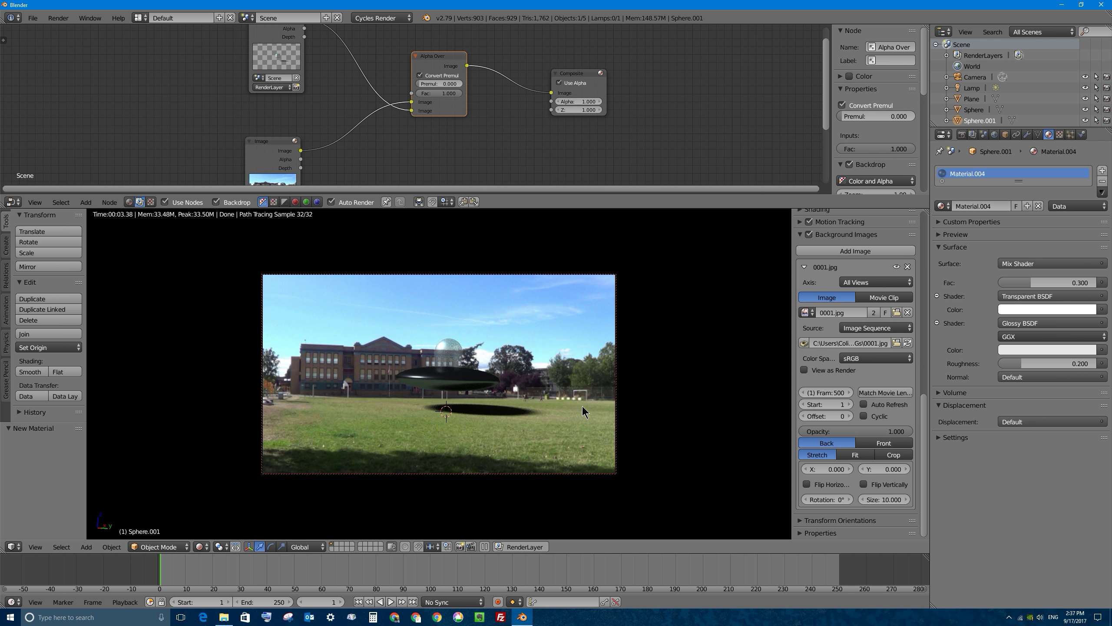
# Step: Switch the 3D view back to Material shading and open the World settings
pyautogui.rightClick(579, 386)
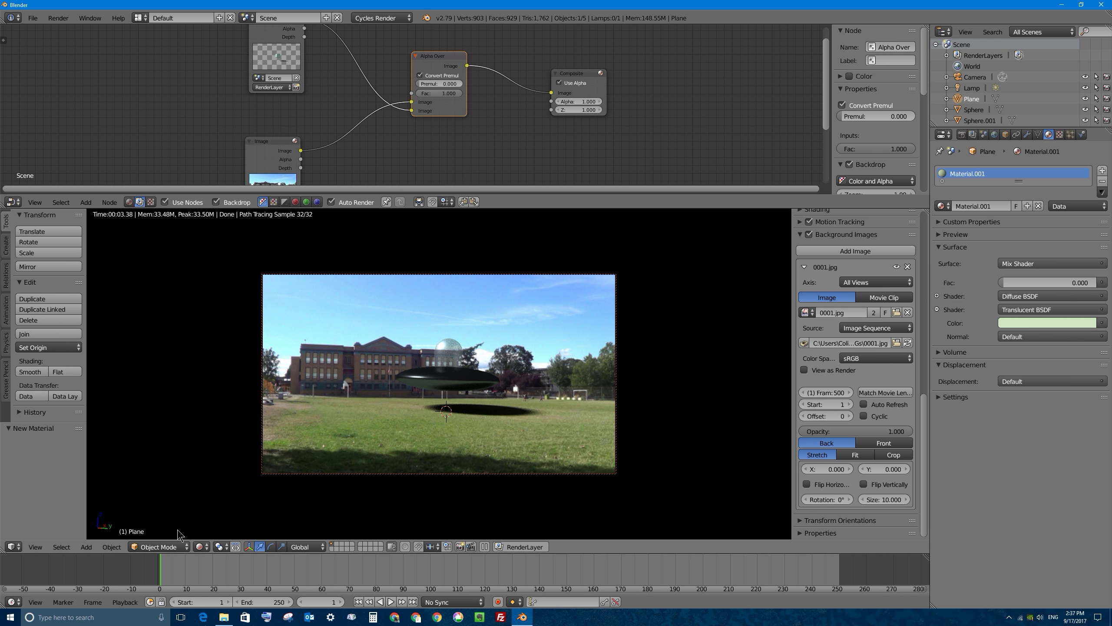
pyautogui.click(202, 546)
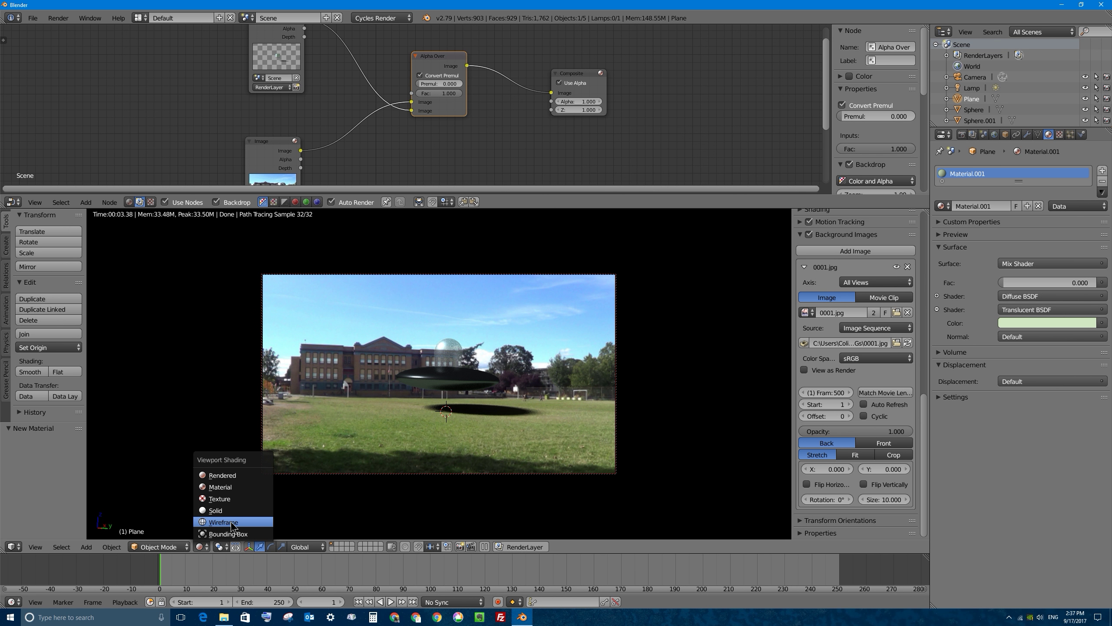
pyautogui.click(231, 487)
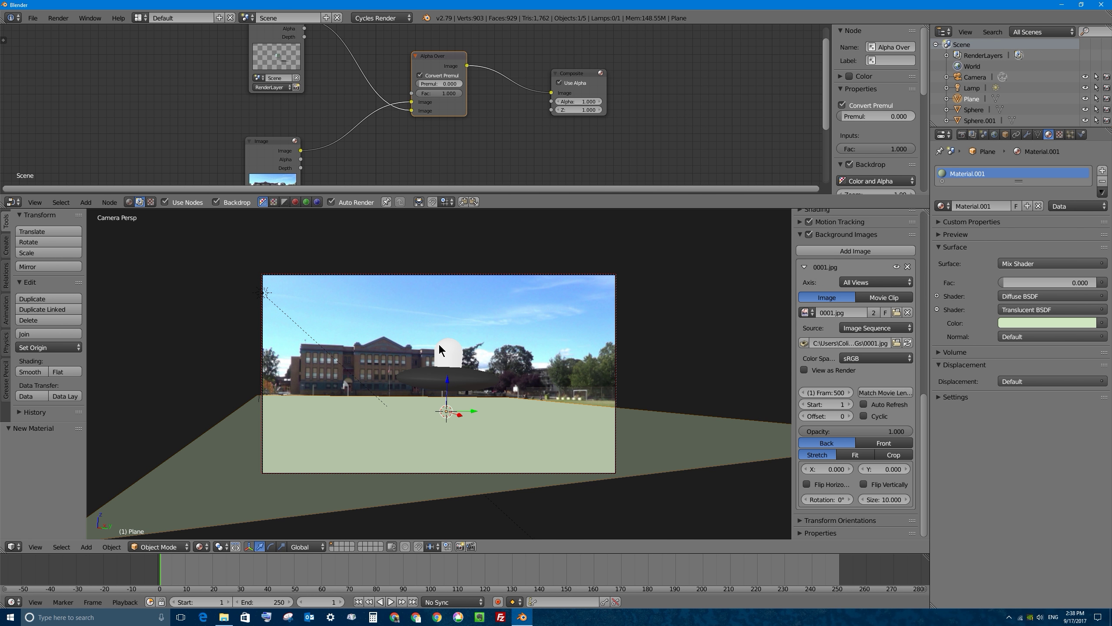
pyautogui.click(994, 134)
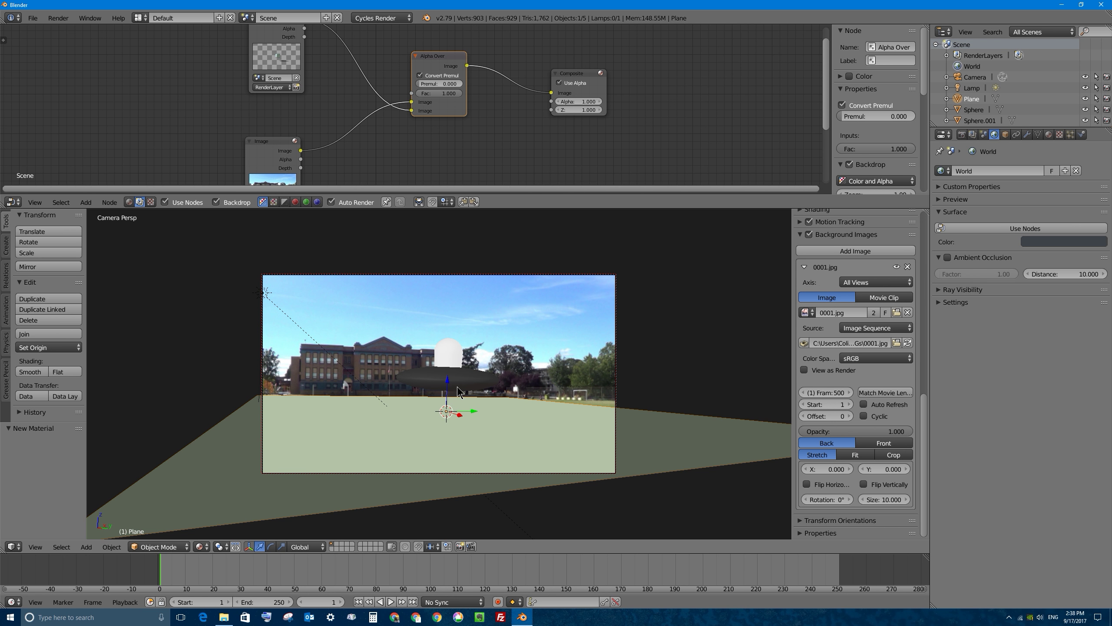
# Step: Join the dome with the saucer body into one object and raise it 0.737 along Z
pyautogui.rightClick(454, 347)
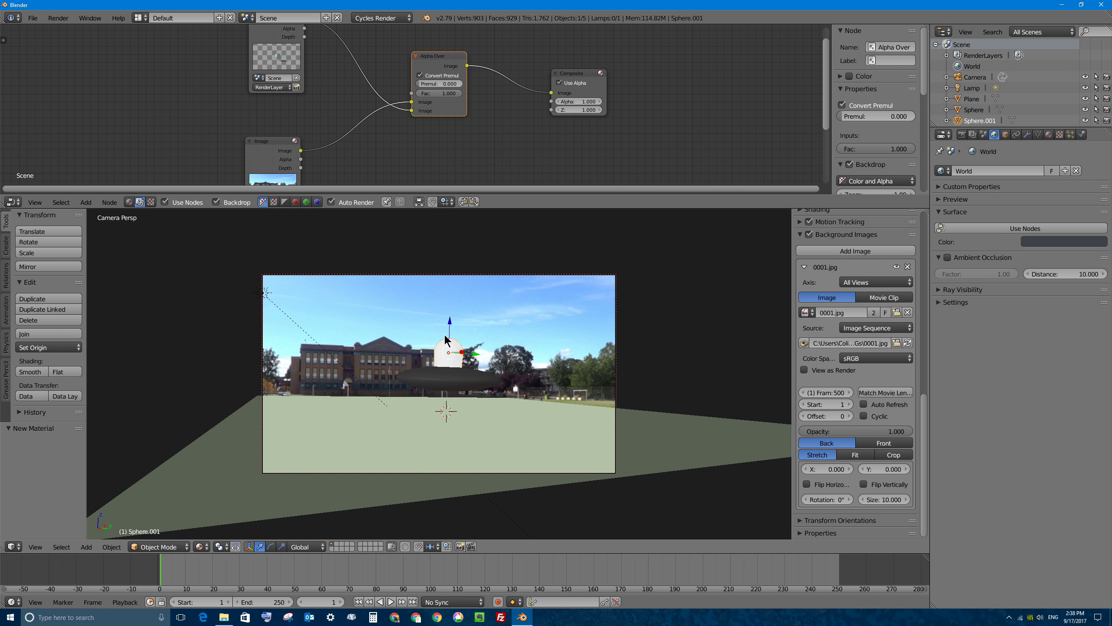
pyautogui.keyDown('shift'); pyautogui.rightClick(480, 376); pyautogui.keyUp('shift')
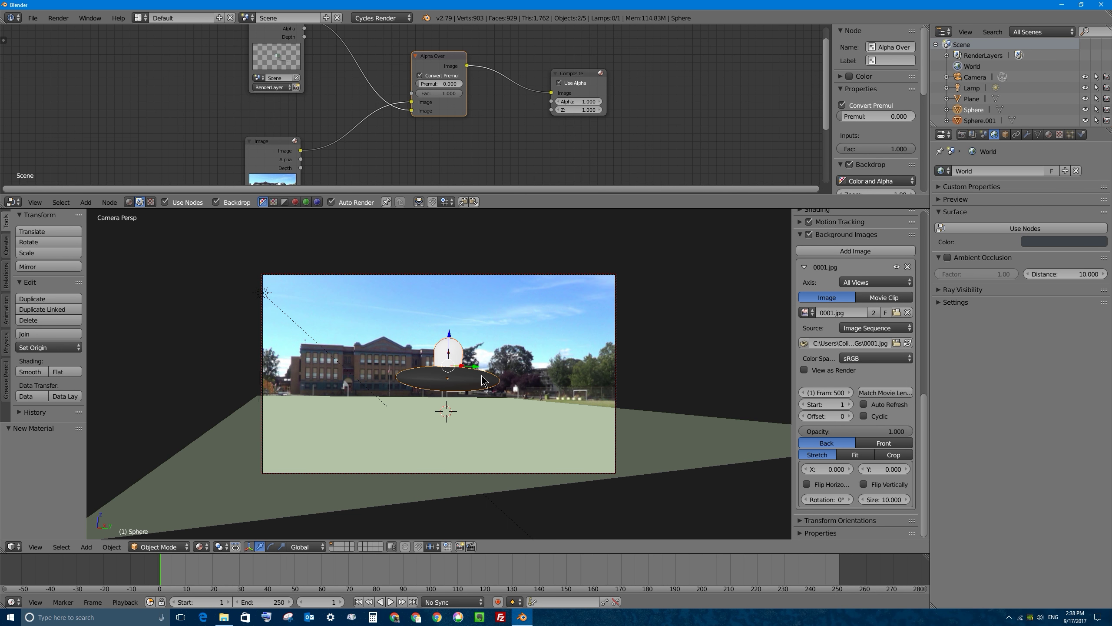
pyautogui.hotkey('ctrl', 'j')
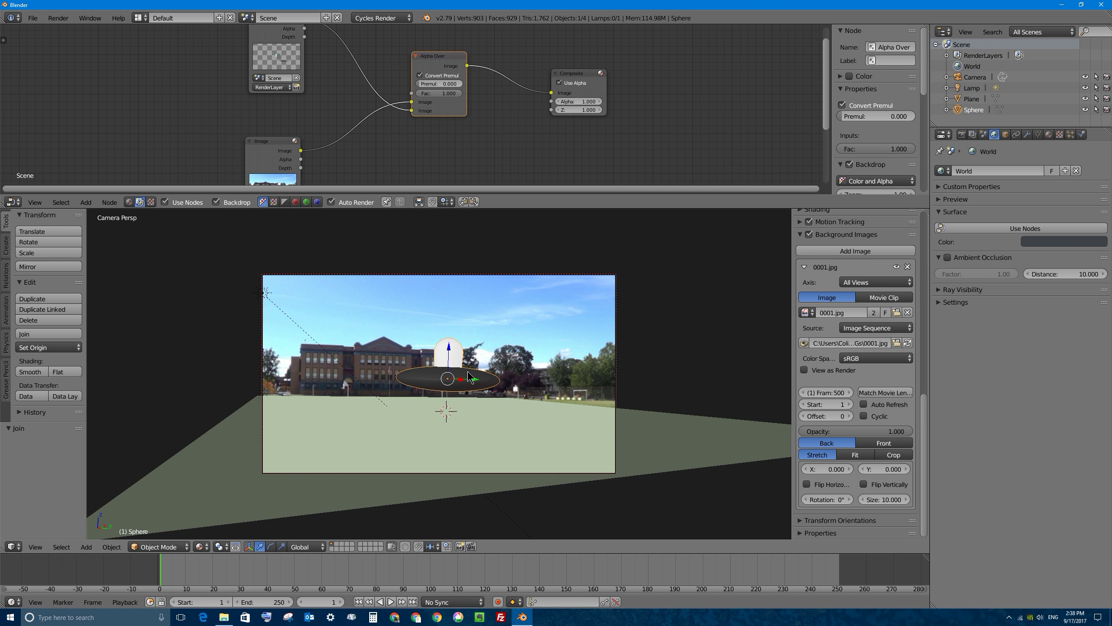
pyautogui.moveTo(451, 349); pyautogui.dragTo(500, 340)
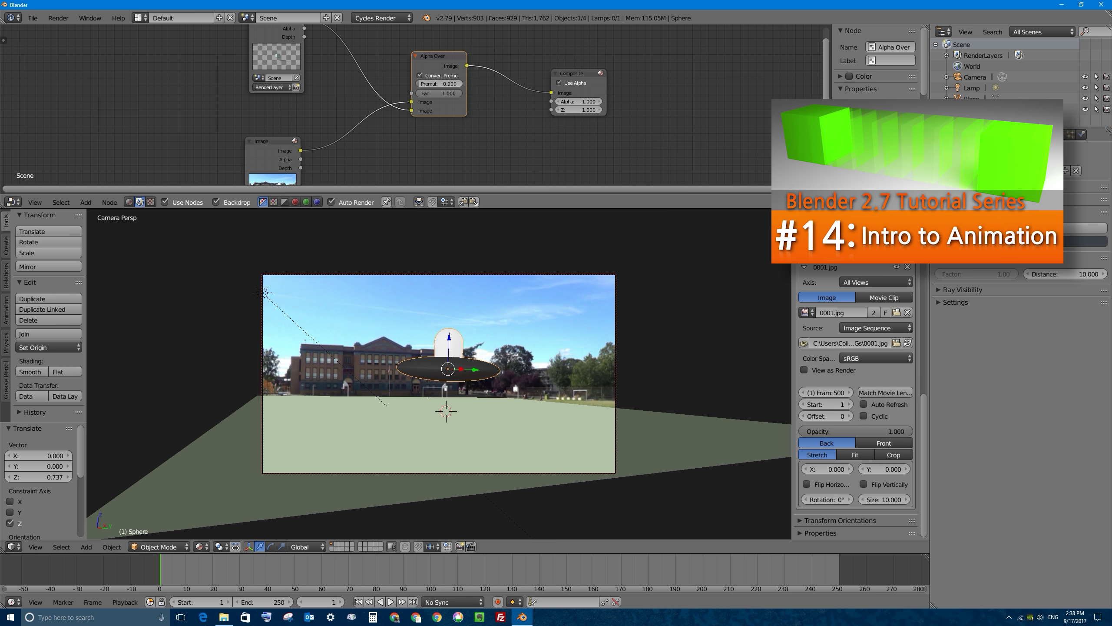
# Step: Render the current frame to check the raised saucer over the footage, and close the result
pyautogui.click(962, 135)
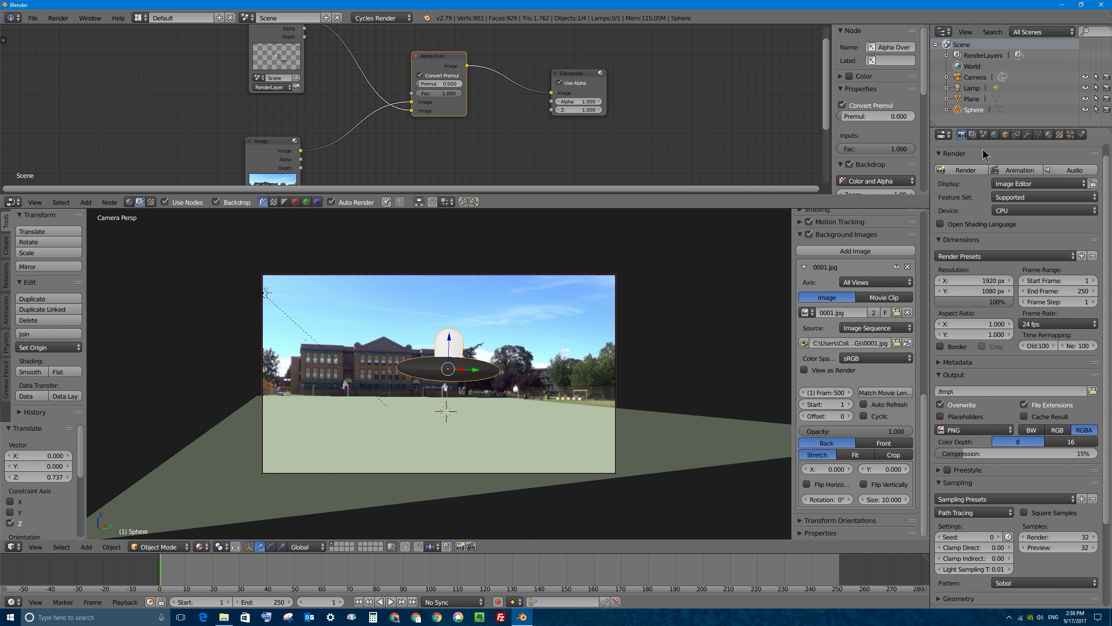
pyautogui.click(966, 172)
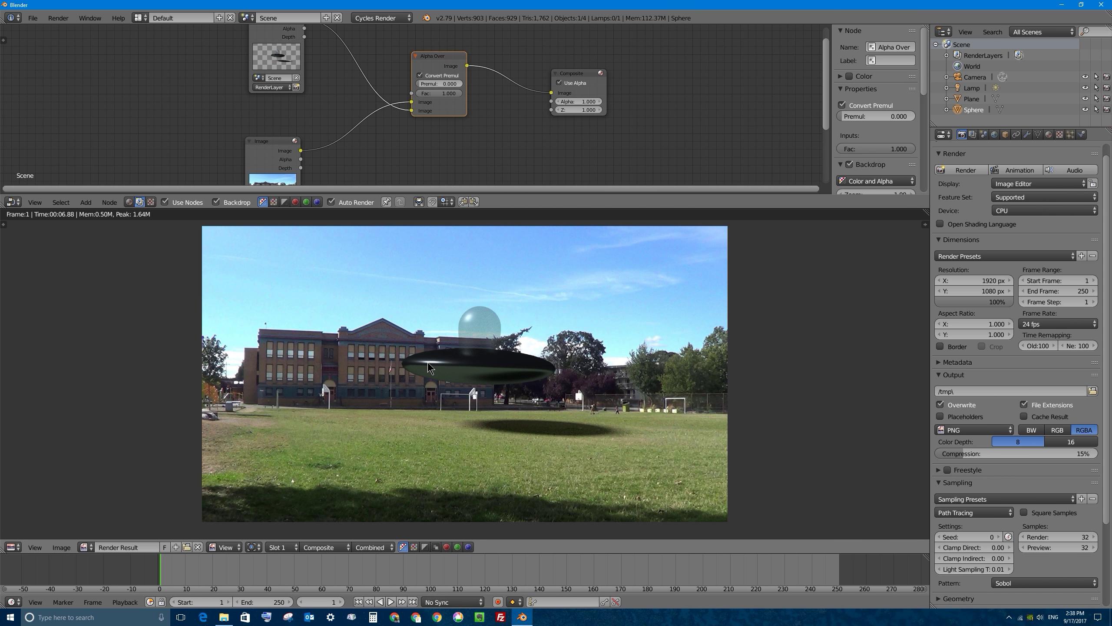
pyautogui.press('Escape')
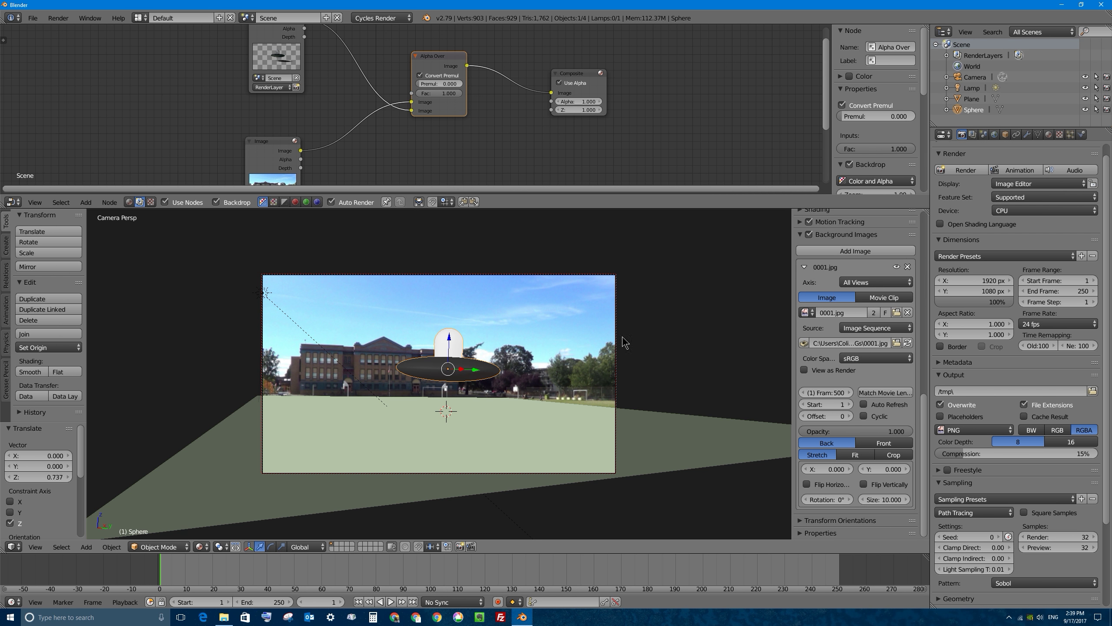
# Step: Set the roughness of the saucer body's Glossy BSDF material to 0.306
pyautogui.click(1049, 135)
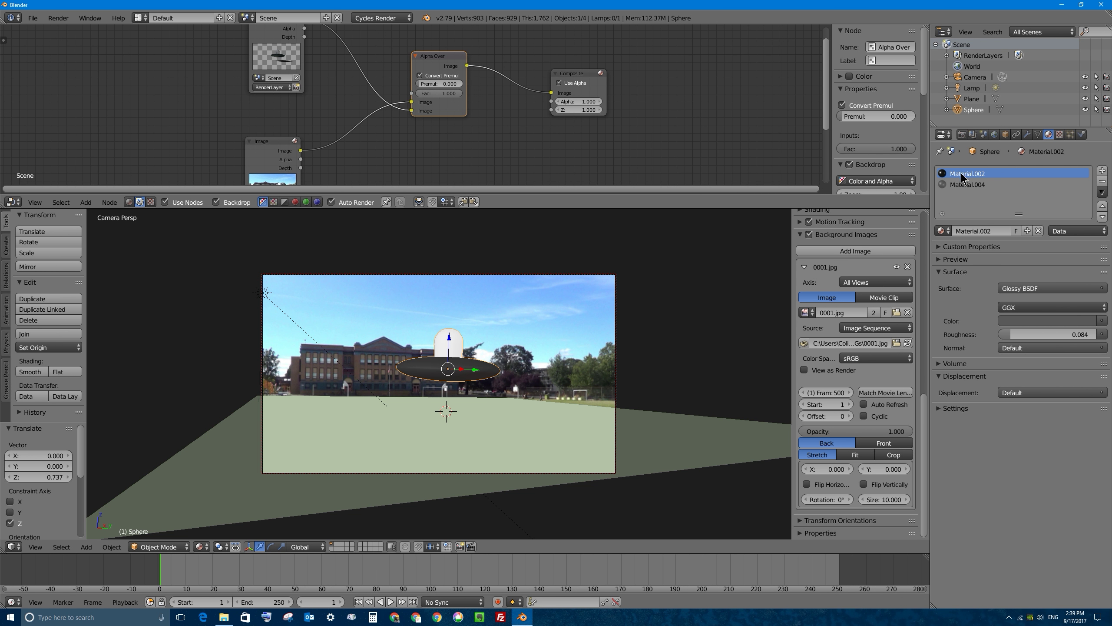
pyautogui.moveTo(1018, 334); pyautogui.dragTo(1047, 334)
pyautogui.press('Escape')
pyautogui.click(1052, 307)
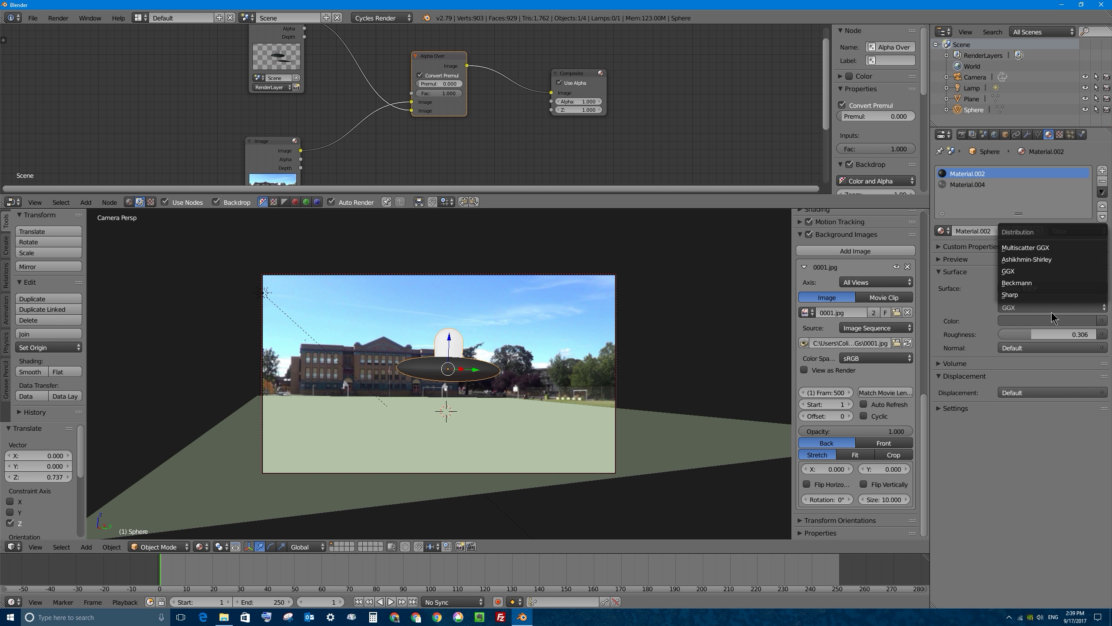
pyautogui.click(1051, 311)
pyautogui.click(1051, 320)
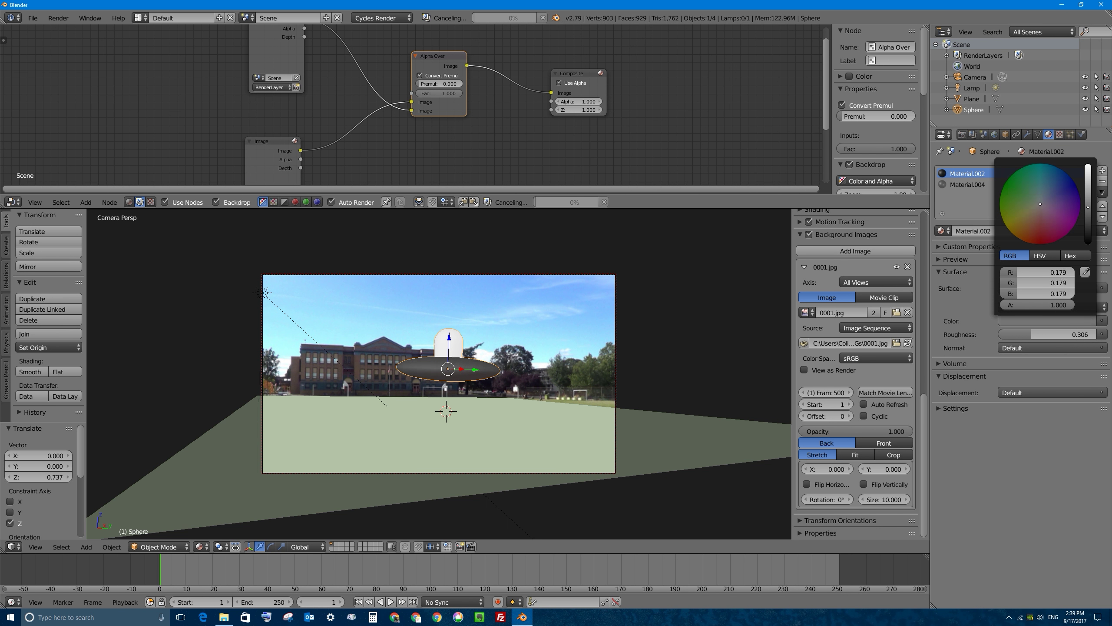
# Step: Try a Glass BSDF surface on the dome's material and preview it with rendered viewport shading
pyautogui.click(963, 185)
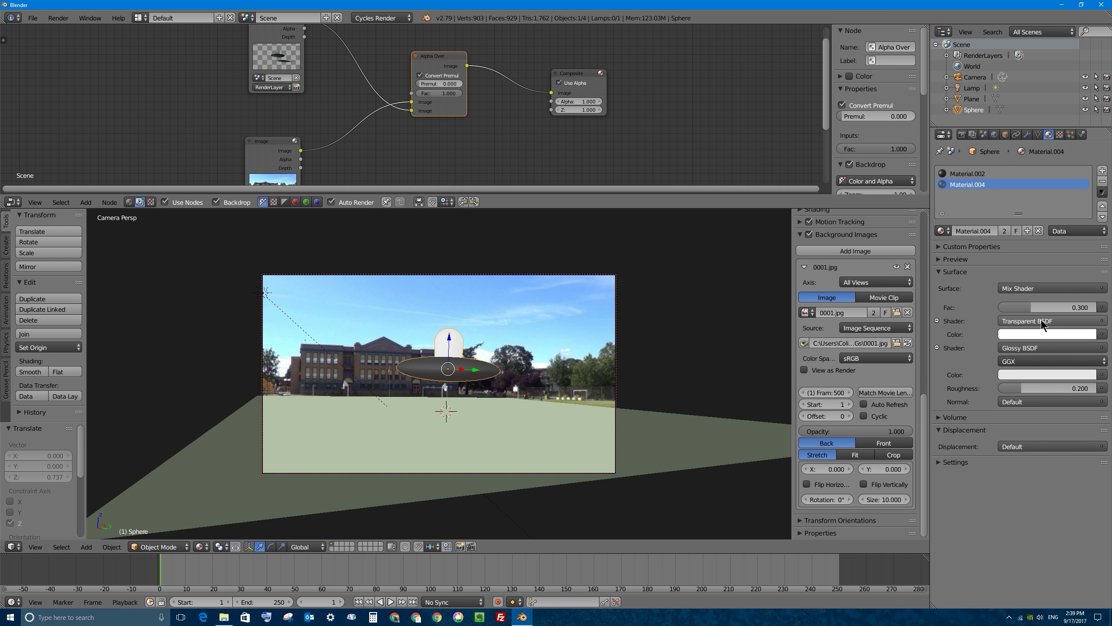
pyautogui.click(1015, 289)
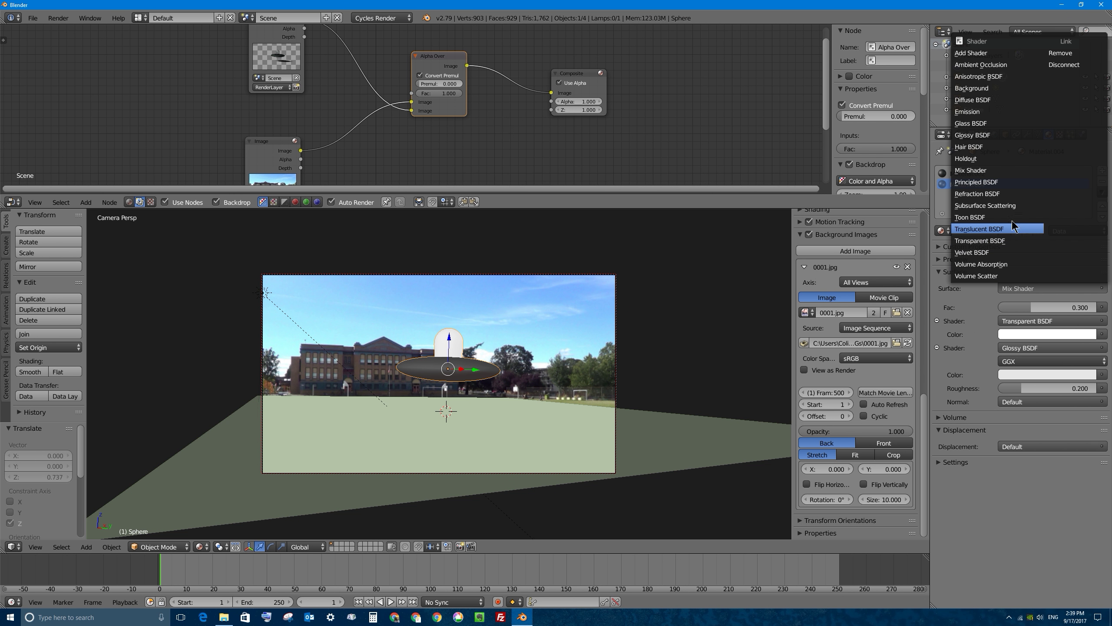
pyautogui.click(987, 124)
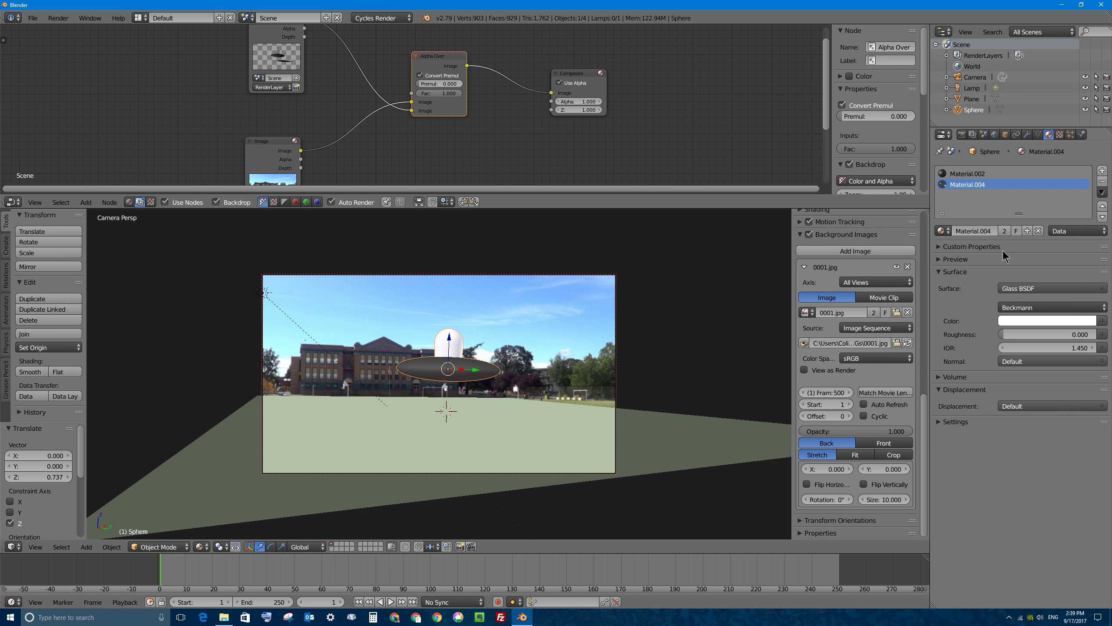
pyautogui.click(176, 547)
pyautogui.click(199, 547)
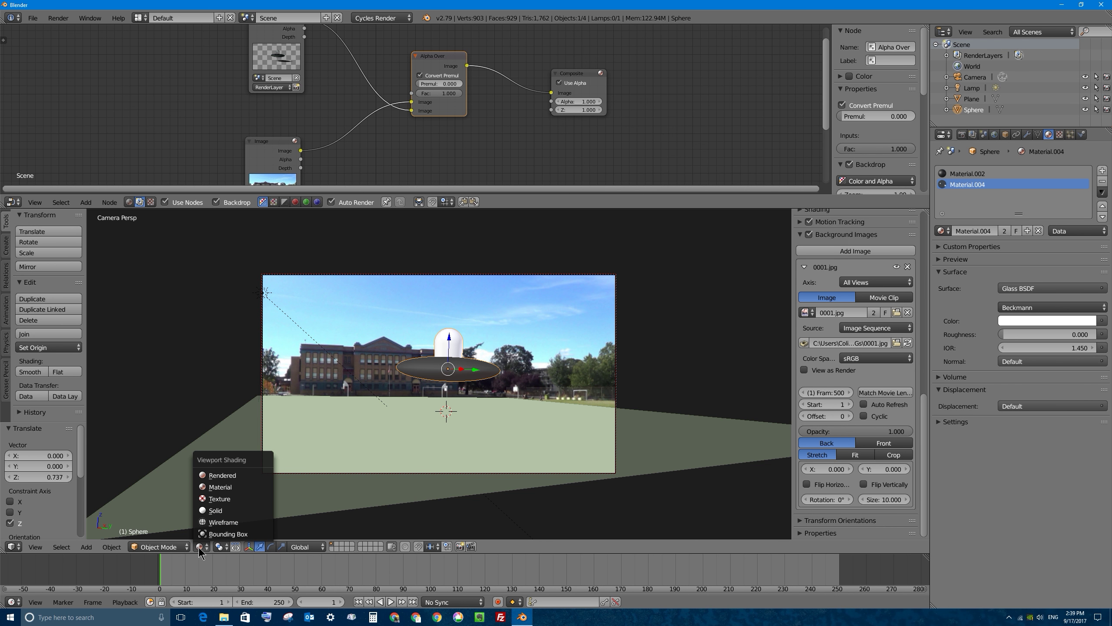
pyautogui.click(224, 474)
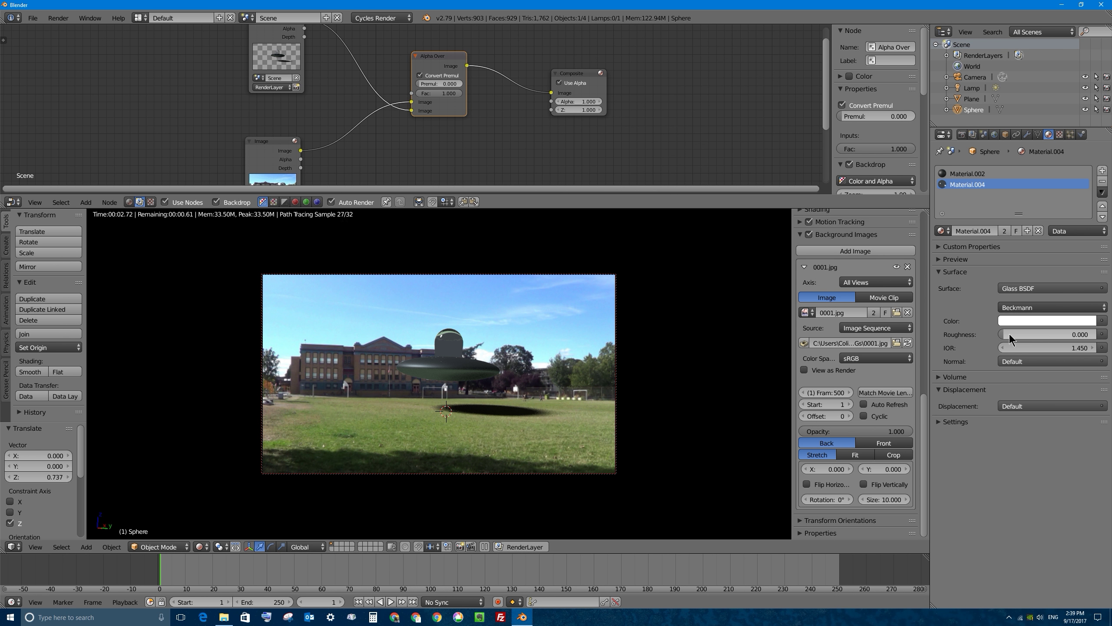
# Step: Undo the dome's Glass BSDF changes back to the Mix Shader surface
pyautogui.moveTo(1012, 336); pyautogui.dragTo(1014, 351)
pyautogui.hotkey('ctrl', 'z')
pyautogui.hotkey('ctrl', 'z')
pyautogui.hotkey('ctrl', 'z')
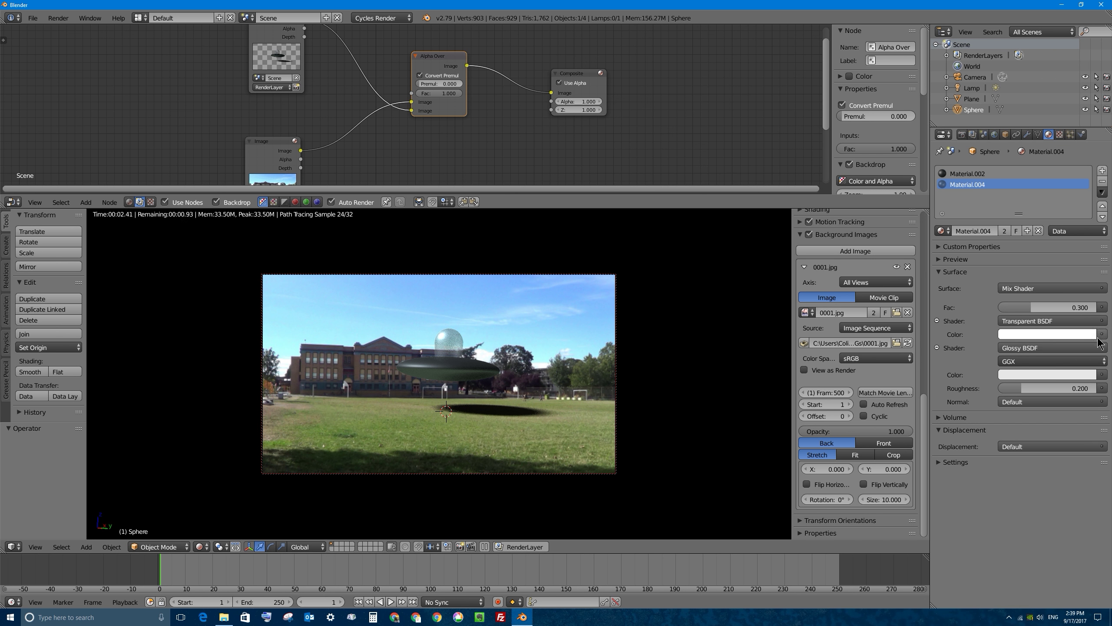
# Step: Set the dome material's Glossy BSDF roughness to 0.093 and its mix factor to 0.152
pyautogui.moveTo(1024, 388); pyautogui.dragTo(1007, 391)
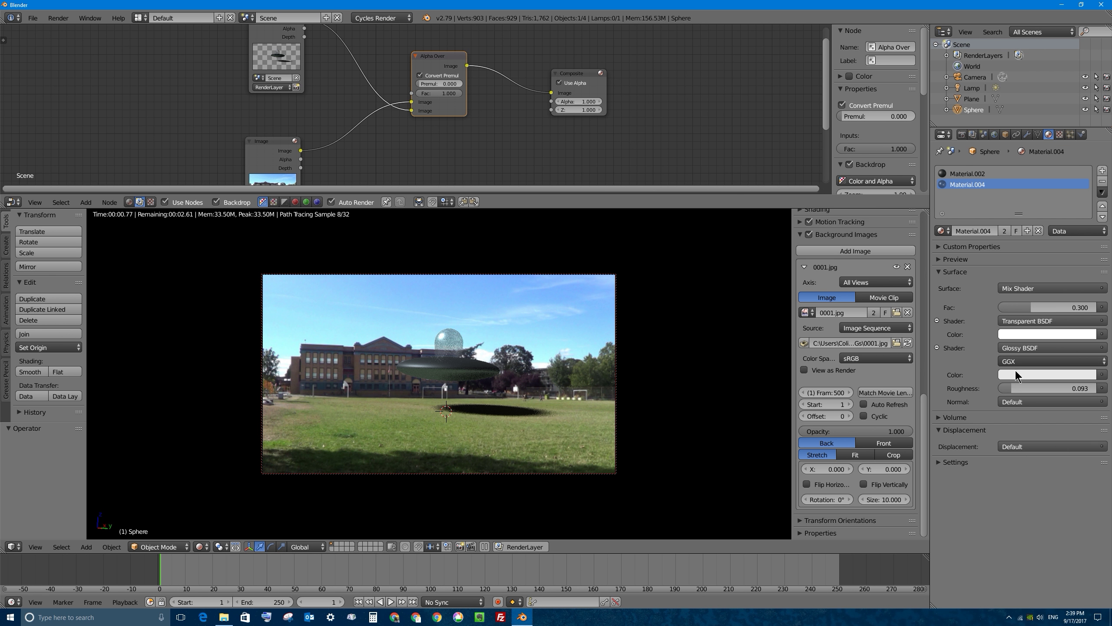
pyautogui.moveTo(1032, 307); pyautogui.dragTo(1016, 308)
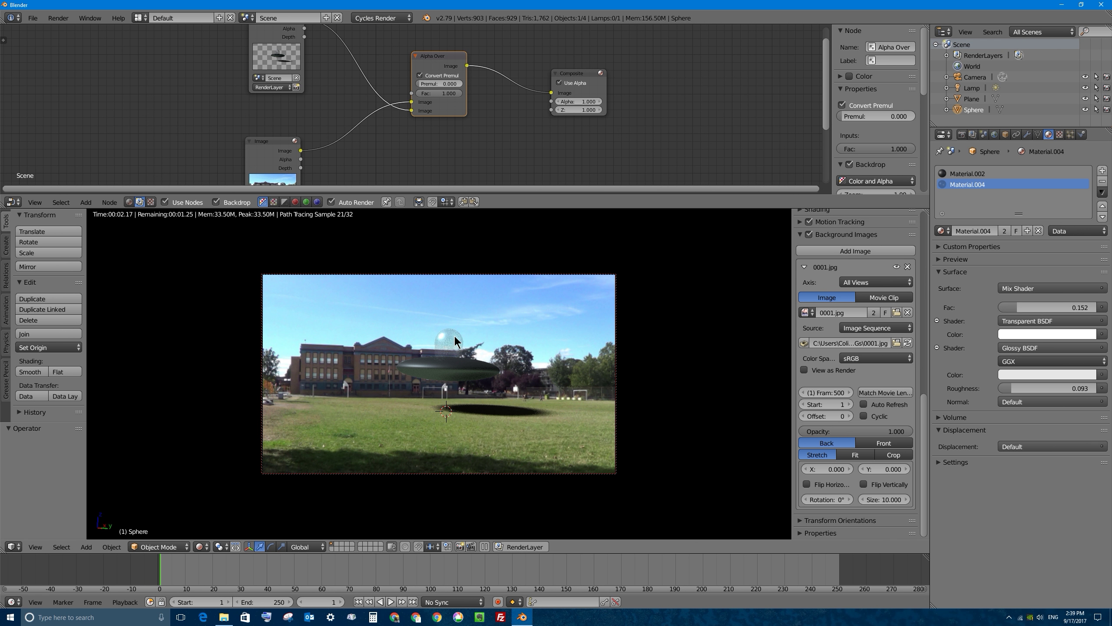
# Step: Lower the saucer by 1.282 along Z and scale it uniformly by 0.552
pyautogui.press('g')
pyautogui.press('z')
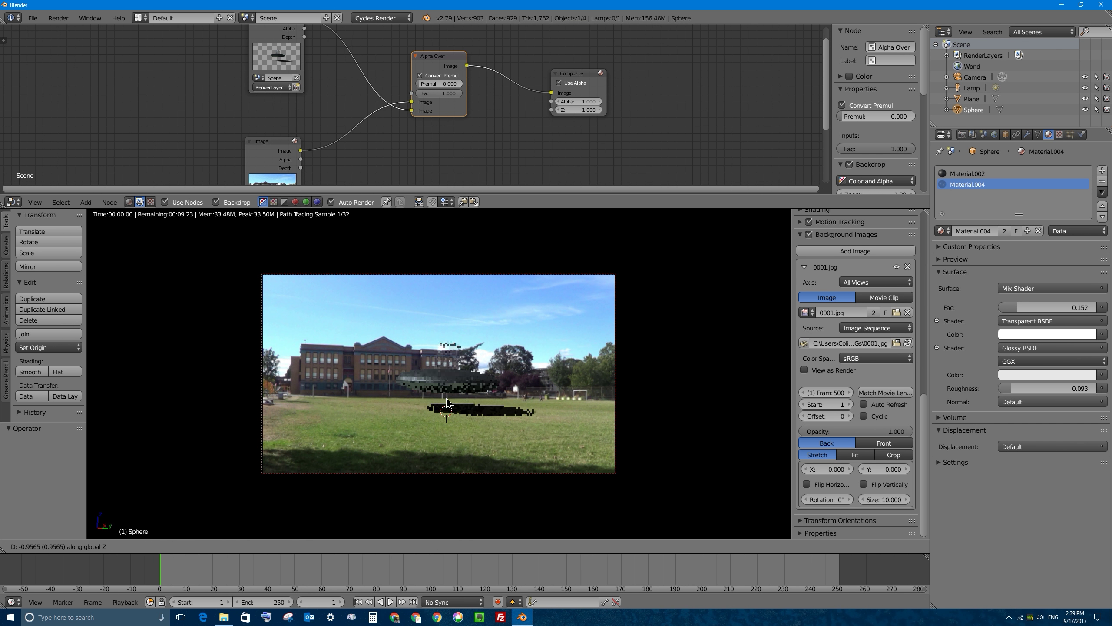
pyautogui.click(449, 400)
pyautogui.press('s')
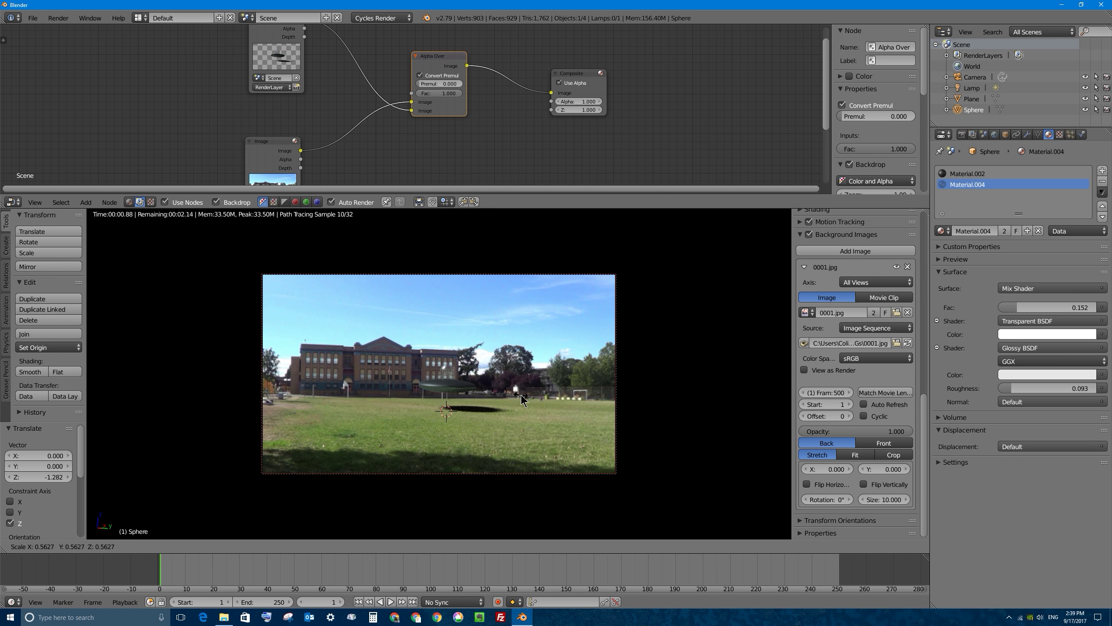
pyautogui.click(521, 395)
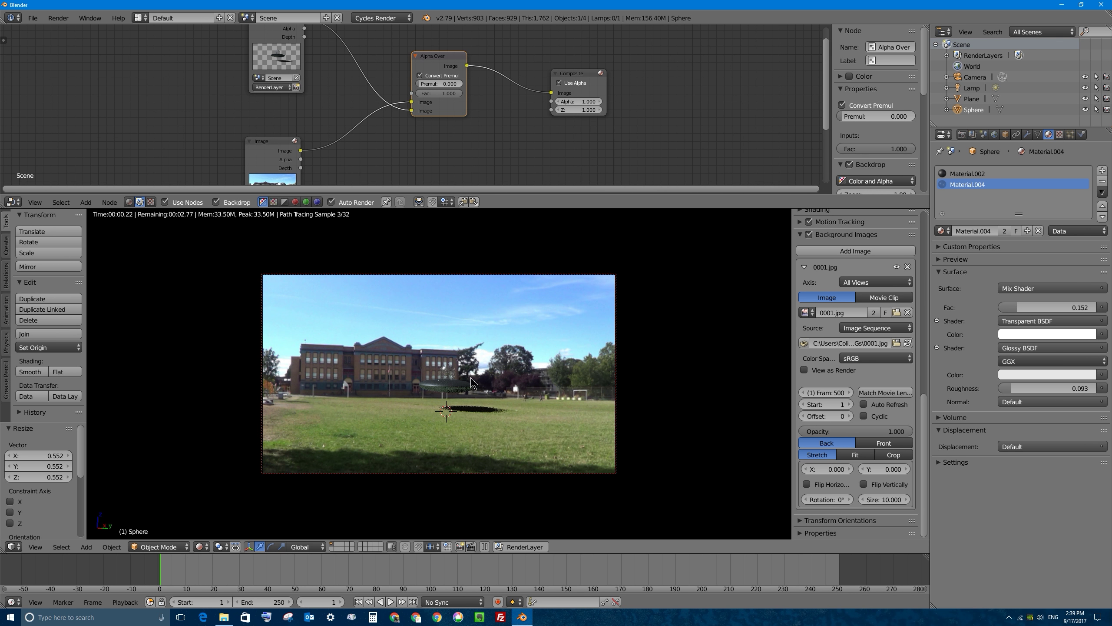
# Step: Render the current frame to check the smaller, lowered saucer, and close the result
pyautogui.click(961, 134)
pyautogui.click(962, 171)
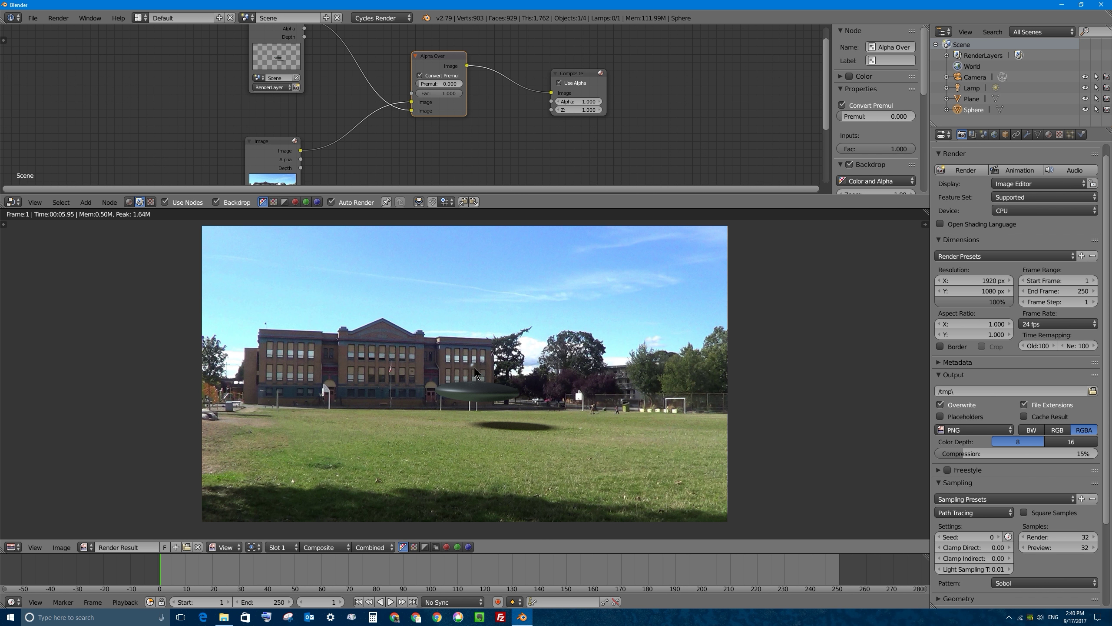
pyautogui.press('Escape')
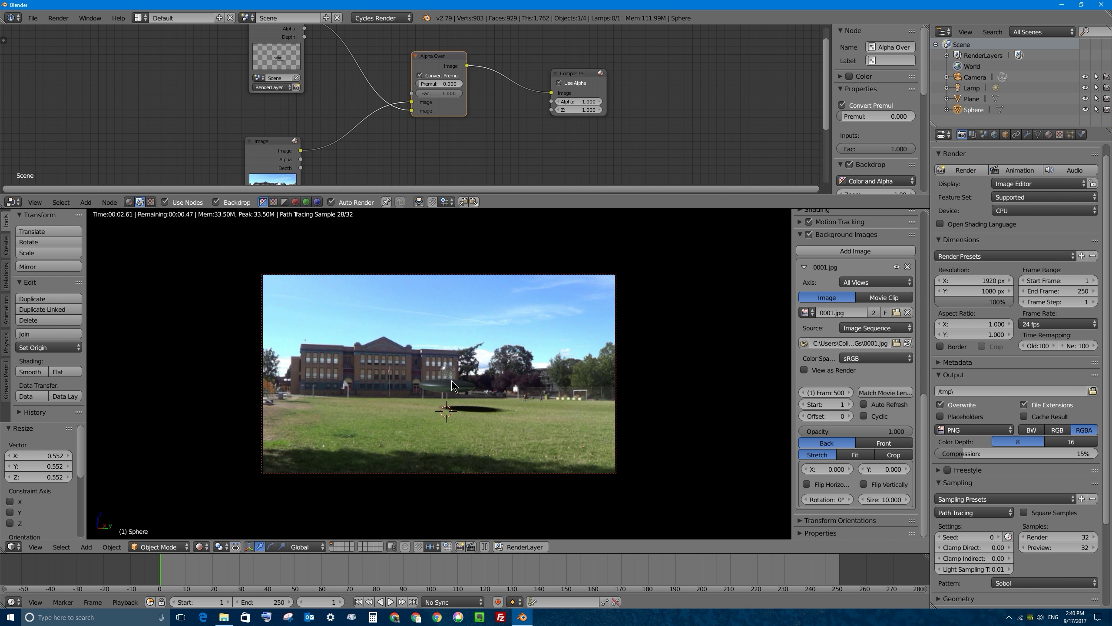
# Step: Set the mix factor of the dome's Transparent and Glossy shader to 0.416
pyautogui.click(1049, 135)
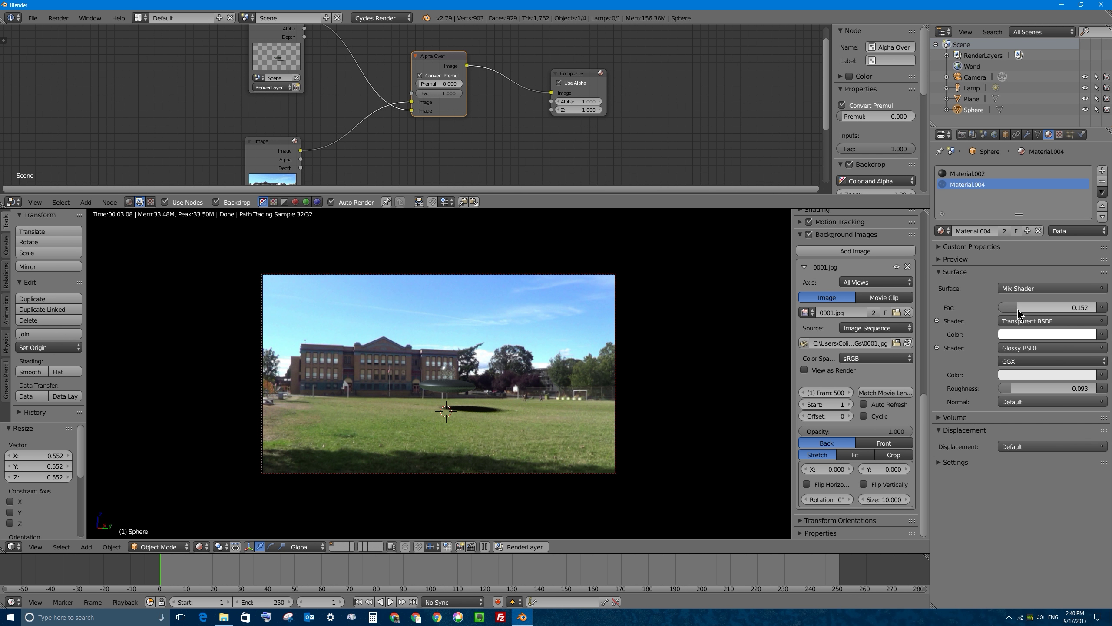
pyautogui.moveTo(1018, 307); pyautogui.dragTo(1047, 308)
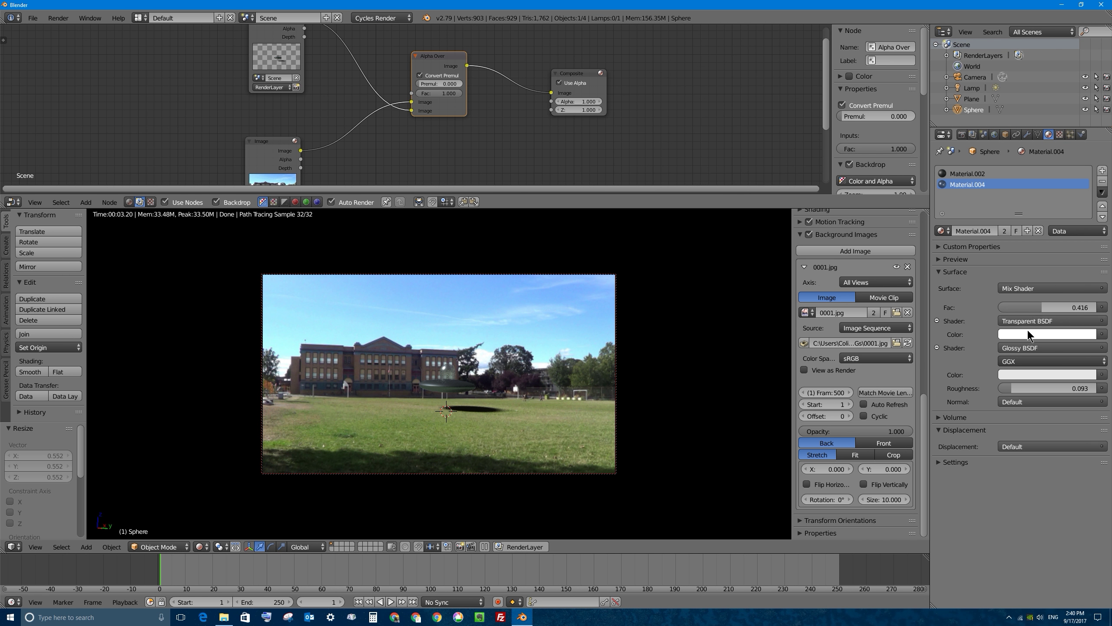
pyautogui.click(1052, 335)
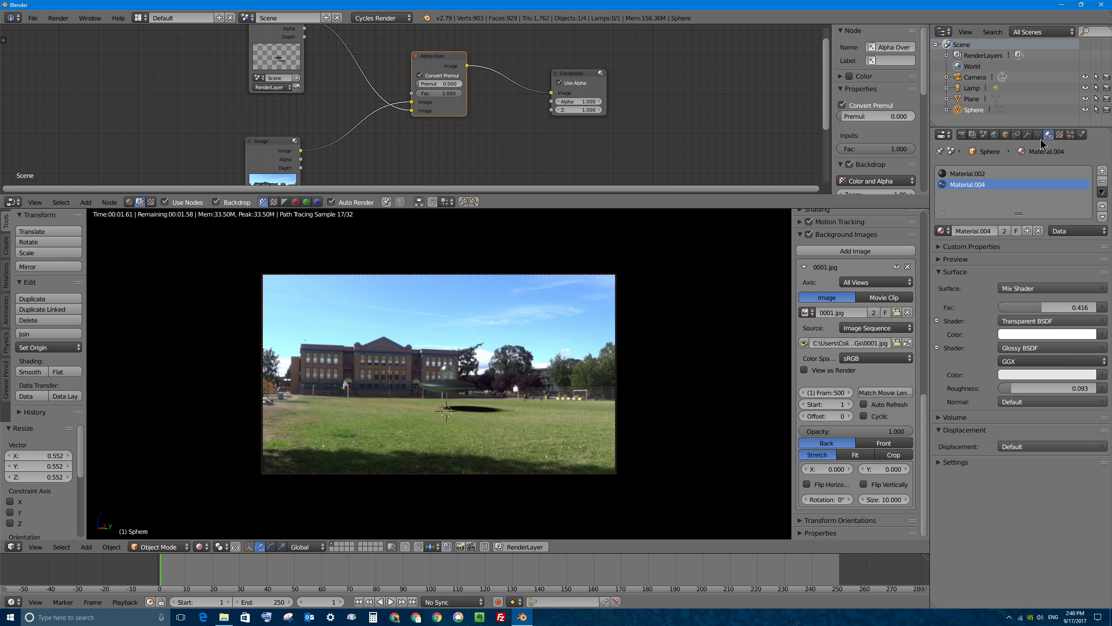
# Step: Render the frame again to check the dome's new mix factor, and close the result
pyautogui.click(961, 135)
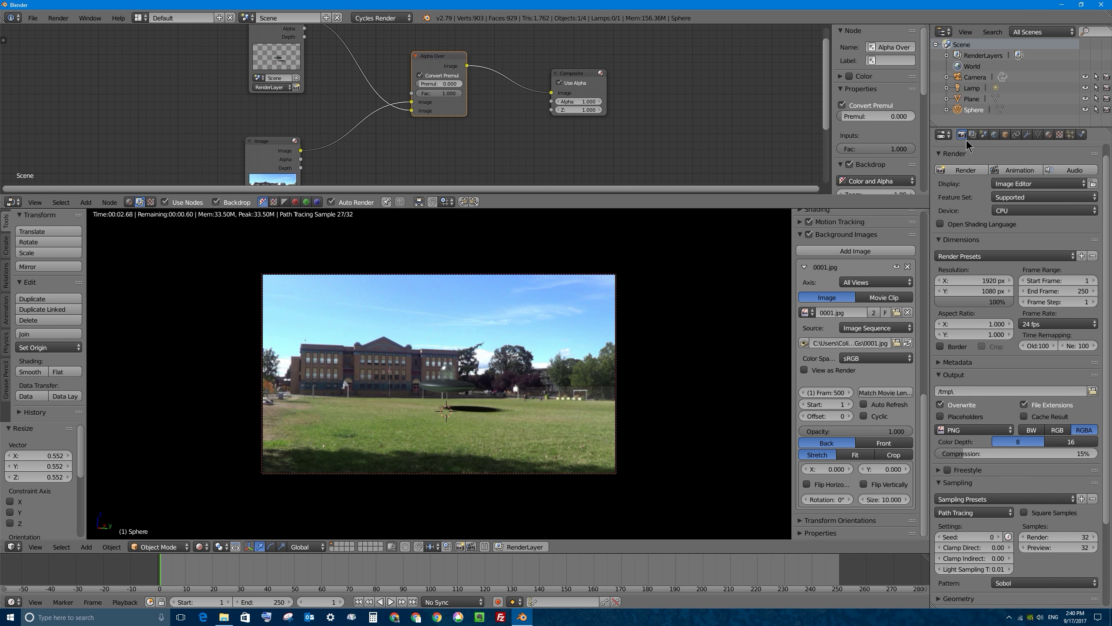
pyautogui.click(966, 170)
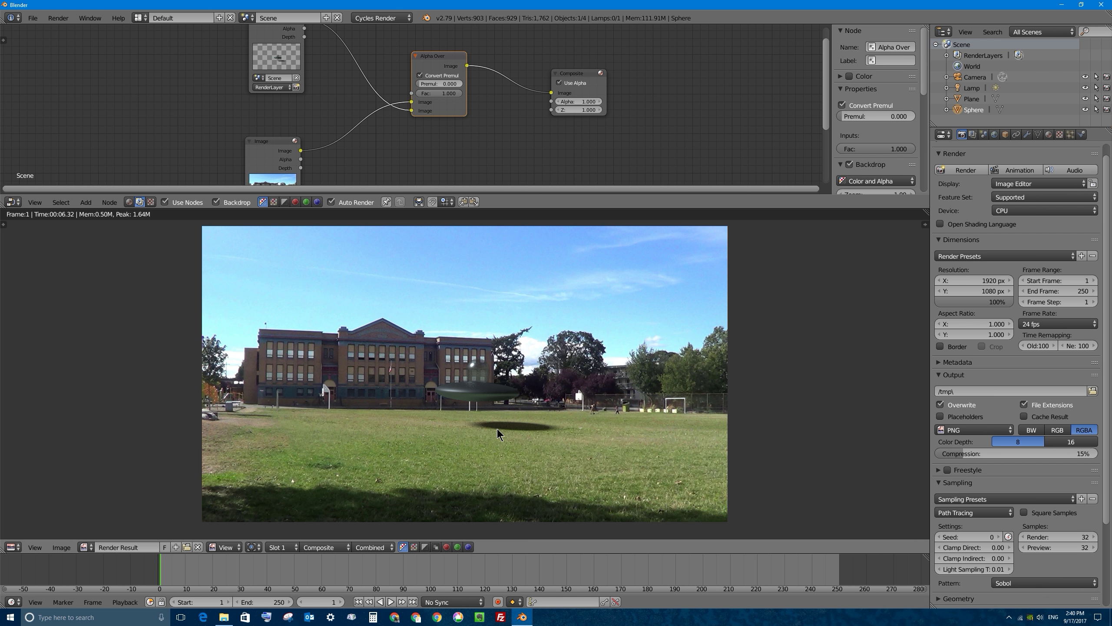
pyautogui.press('Escape')
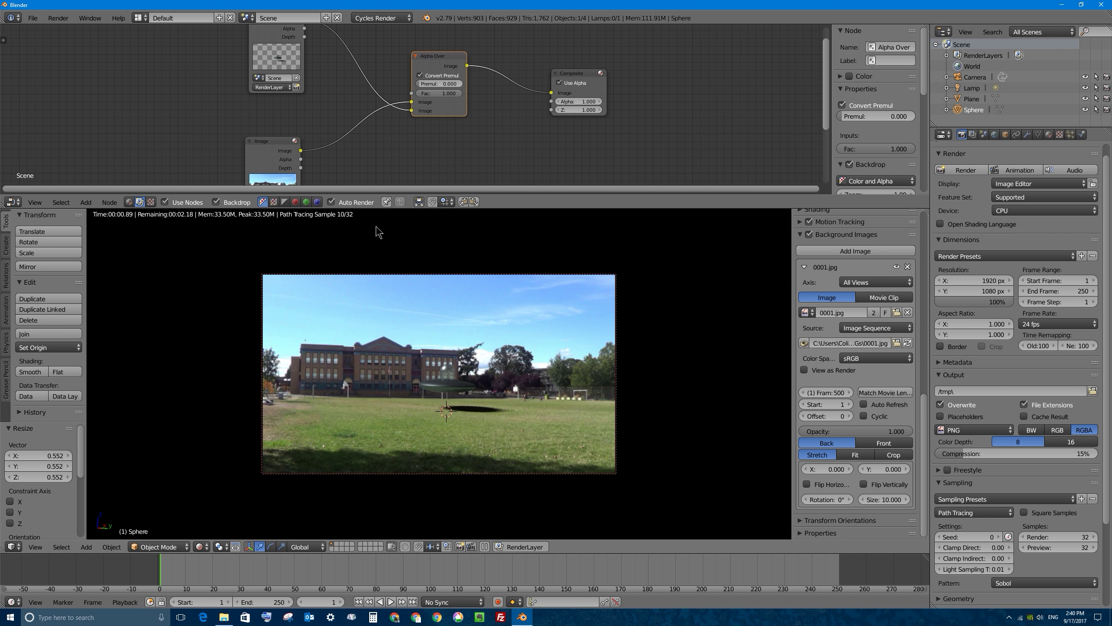
# Step: Switch the viewport to Material shading and set the sun lamp's emission strength to 4.5
pyautogui.click(200, 546)
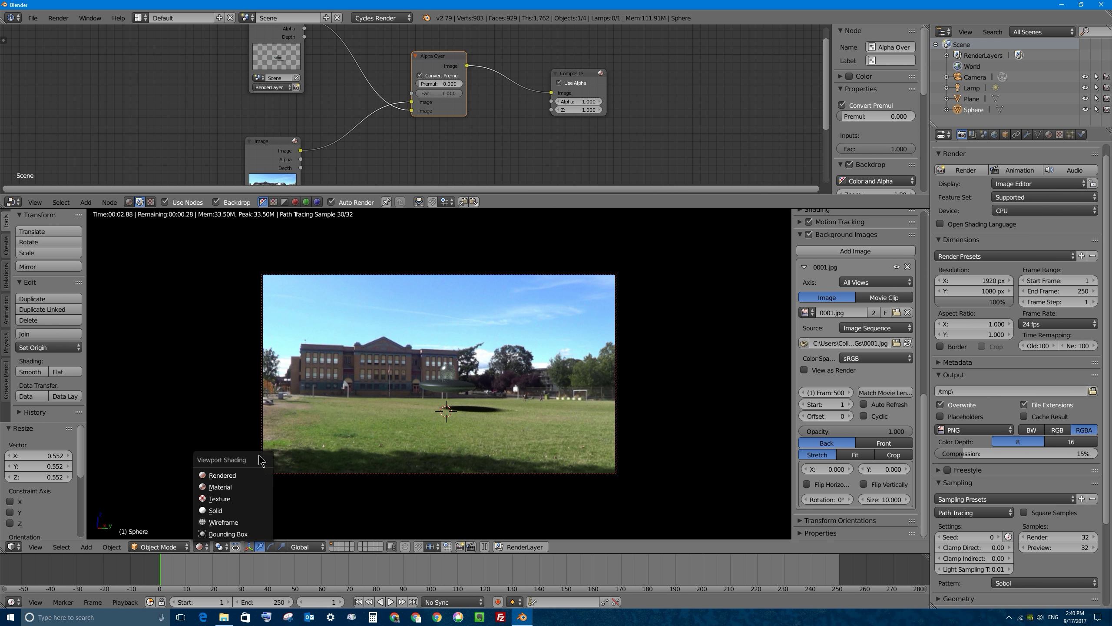
pyautogui.click(219, 490)
pyautogui.rightClick(267, 292)
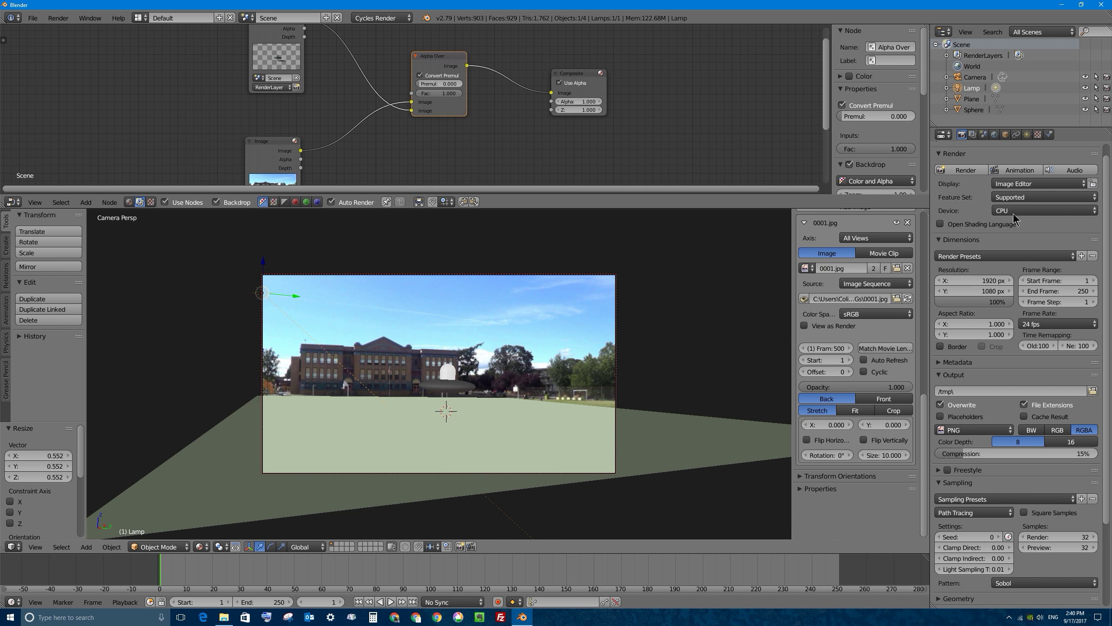
pyautogui.click(1027, 134)
pyautogui.click(1047, 318)
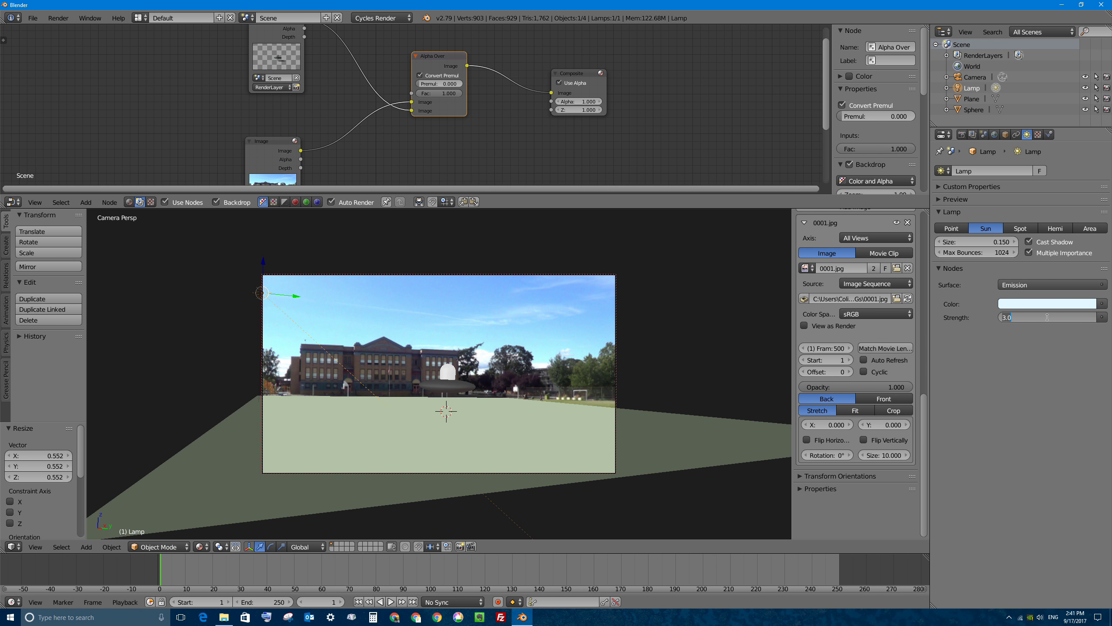
pyautogui.write('4.5')
pyautogui.press('Return')
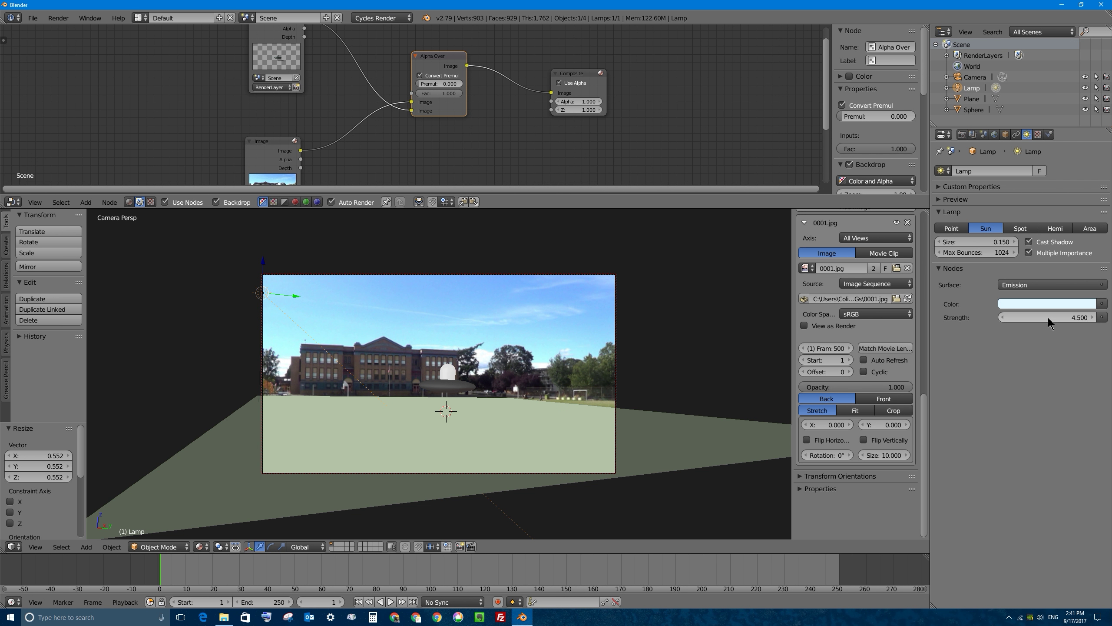
# Step: Render the current frame to check the stronger sun light, and close the result
pyautogui.click(962, 134)
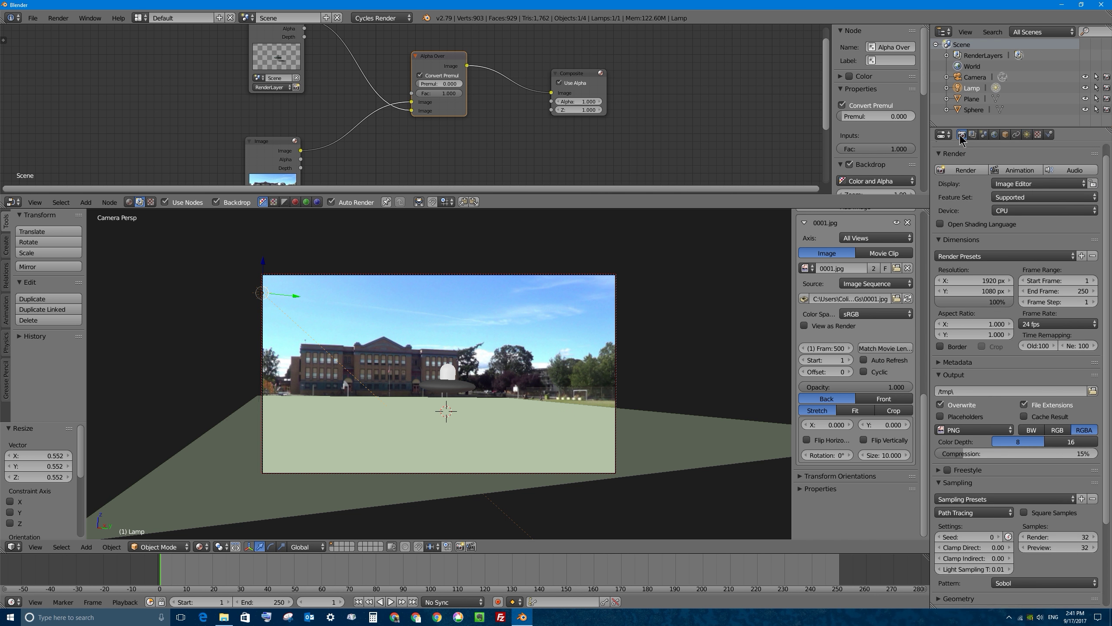
pyautogui.press('F12')
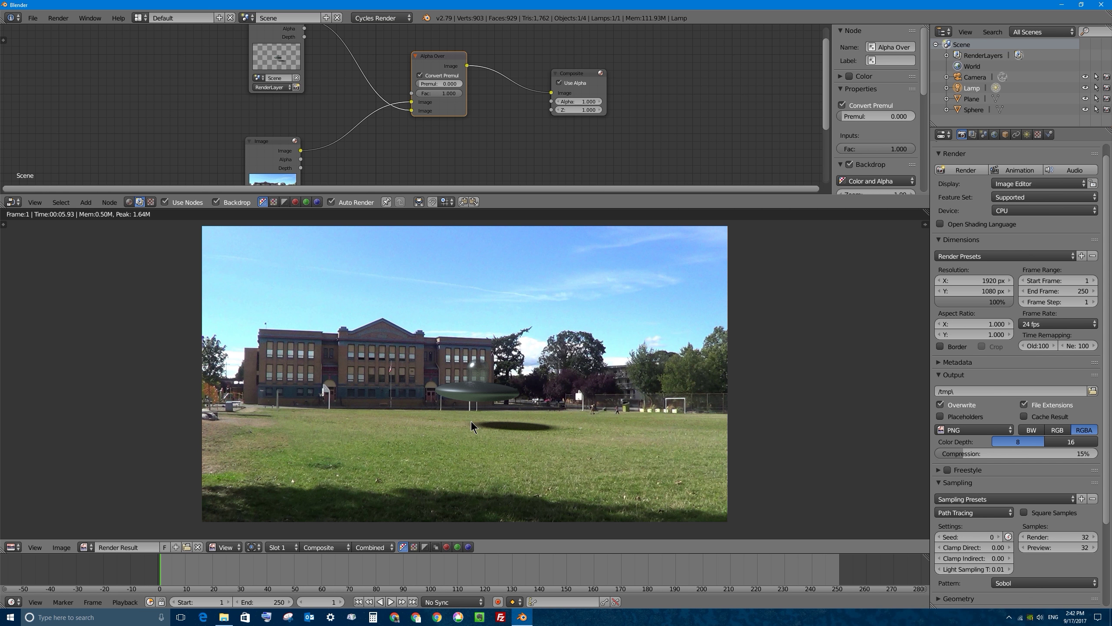
pyautogui.hotkey('shift', 'F5')
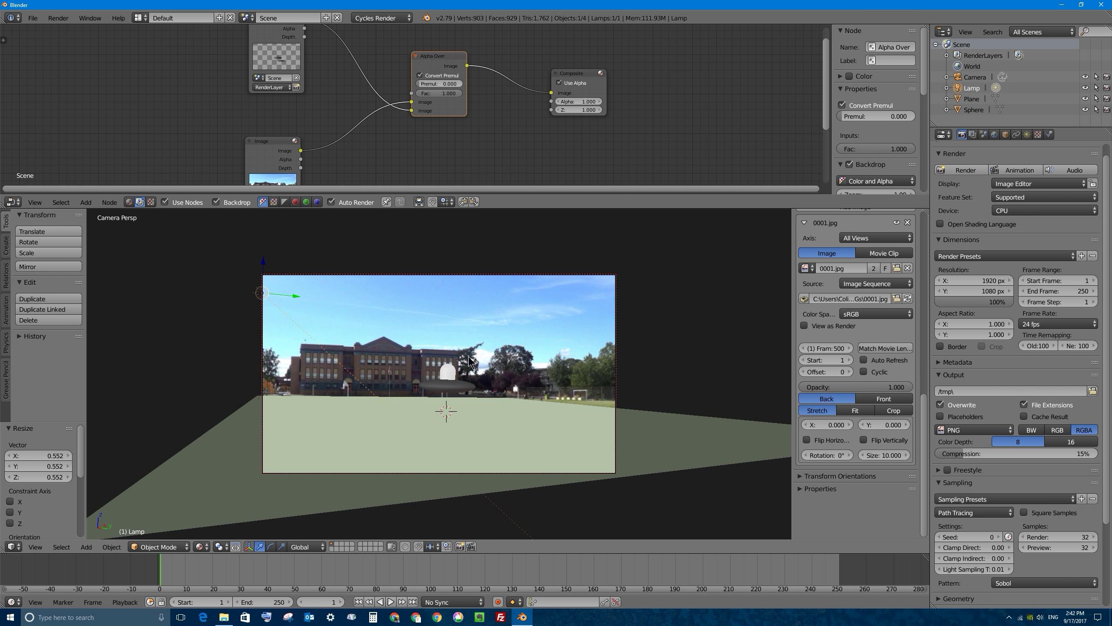
# Step: Change the world surface colour to a dark blue-grey with RGB 0.078, 0.109, 0.126
pyautogui.click(994, 134)
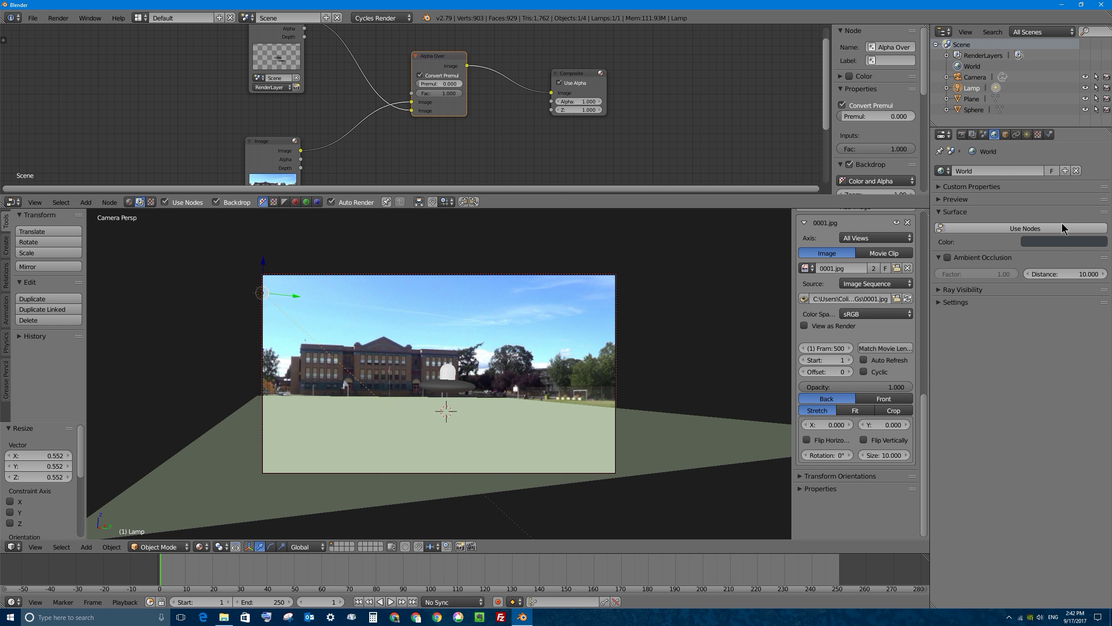
pyautogui.click(1072, 243)
pyautogui.moveTo(1099, 155); pyautogui.dragTo(1054, 128)
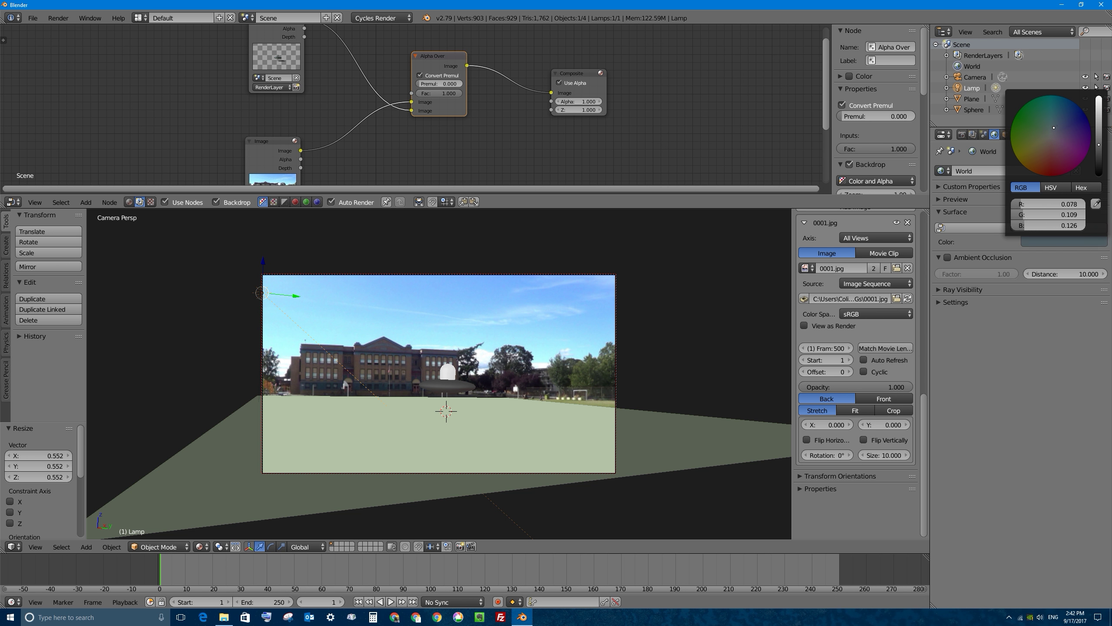
# Step: Render the frame to check the new world colour, and close the result
pyautogui.click(962, 134)
pyautogui.click(965, 172)
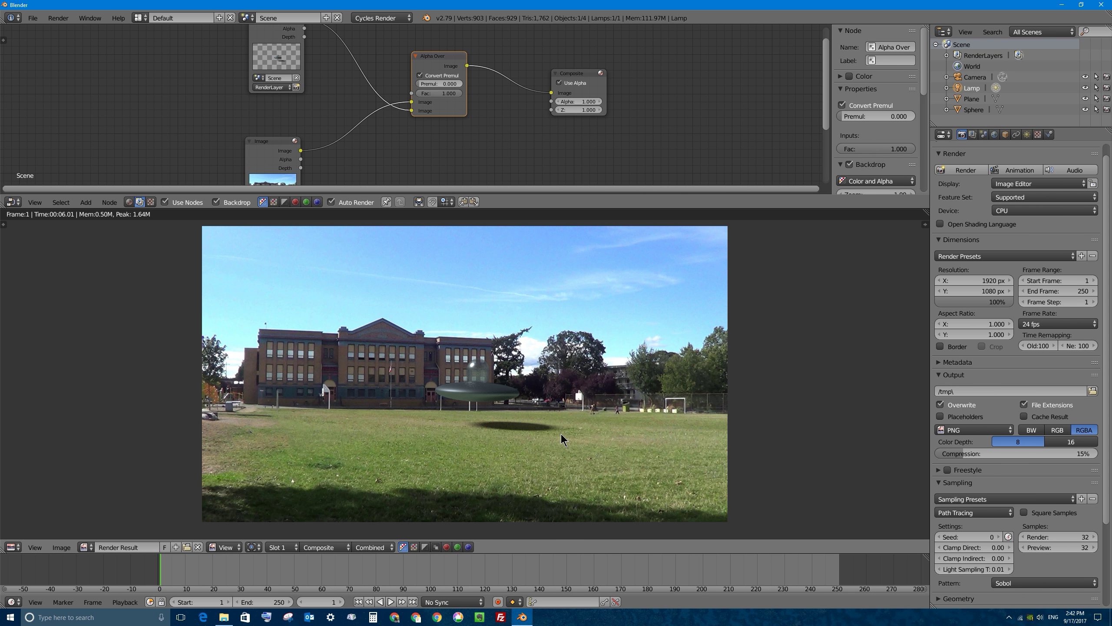
pyautogui.press('Escape')
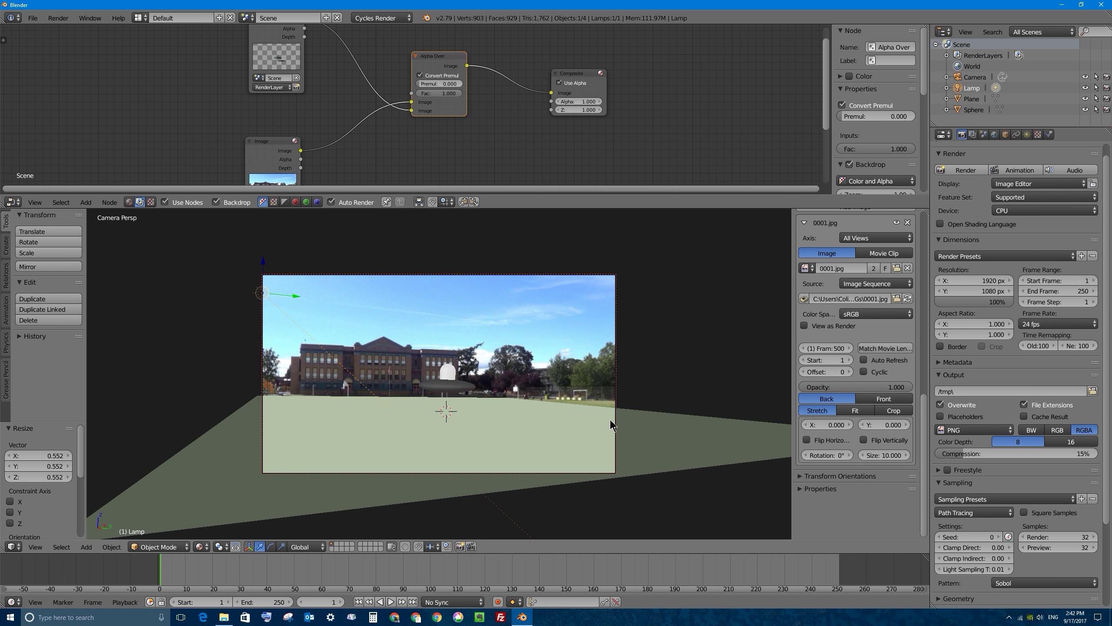
# Step: Set the ground plane's Diffuse and Translucent mix factor to 0.065 and switch the viewport to Rendered shading
pyautogui.rightClick(575, 407)
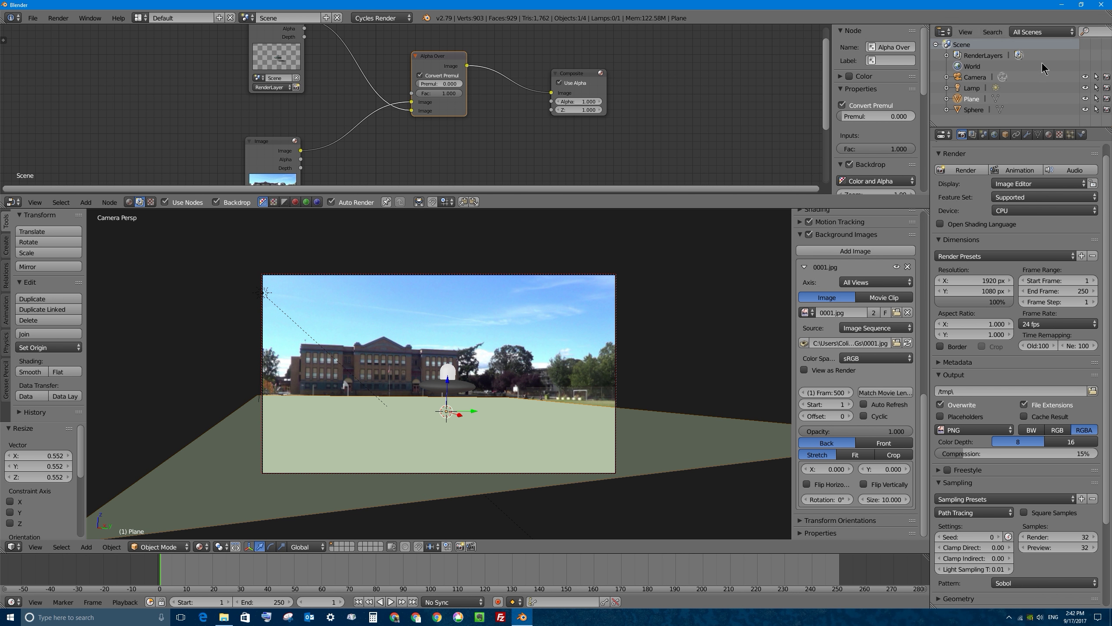
pyautogui.click(1049, 135)
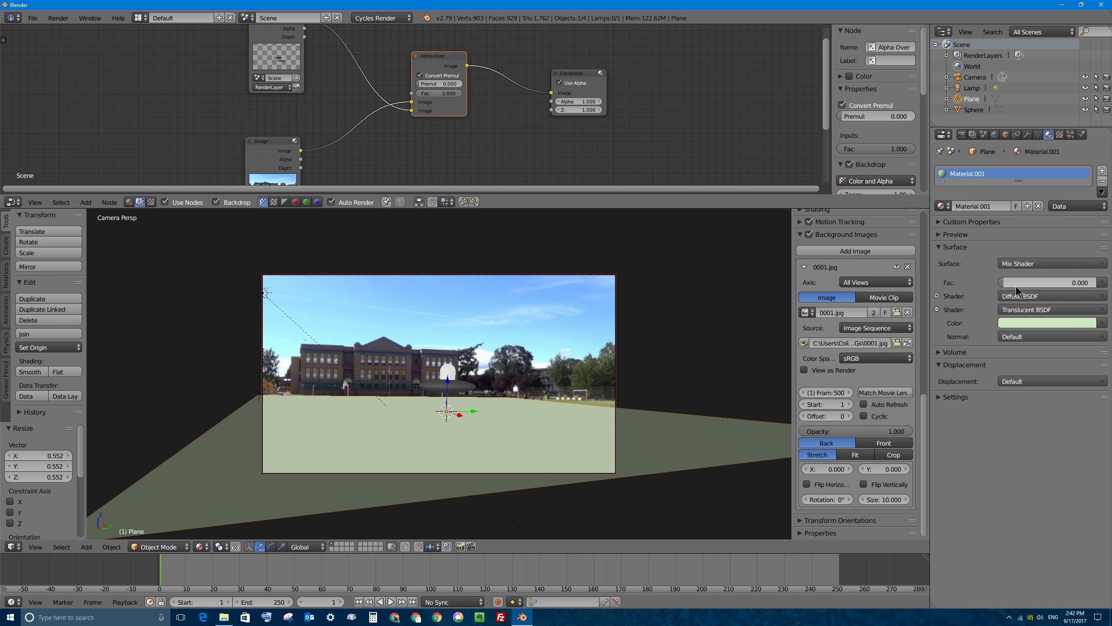
pyautogui.moveTo(1005, 284); pyautogui.dragTo(1009, 284)
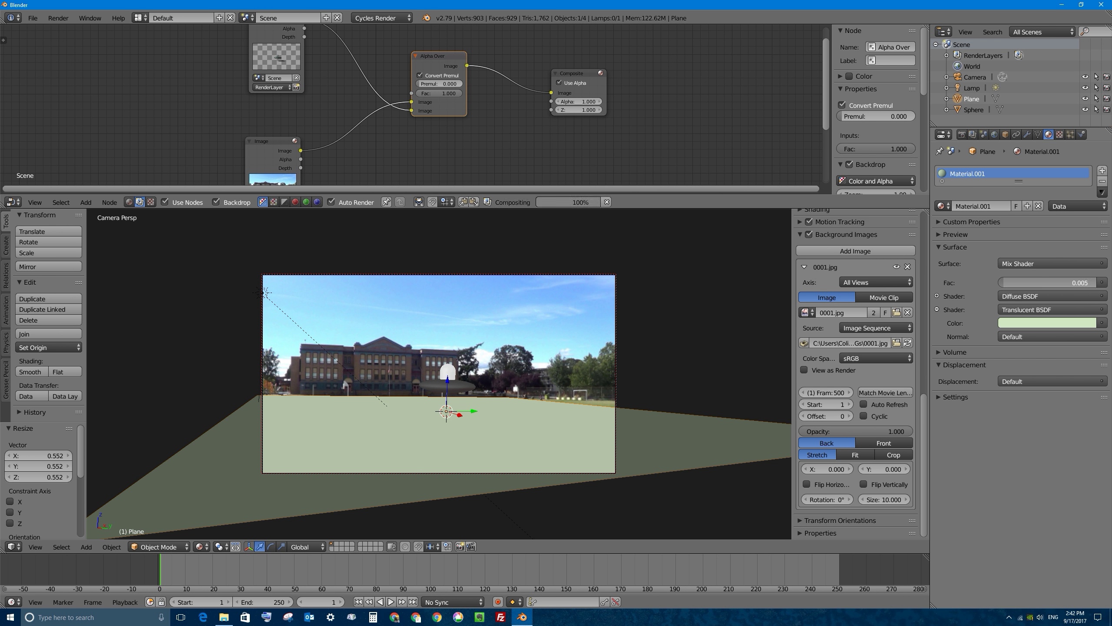
pyautogui.click(201, 546)
pyautogui.click(233, 480)
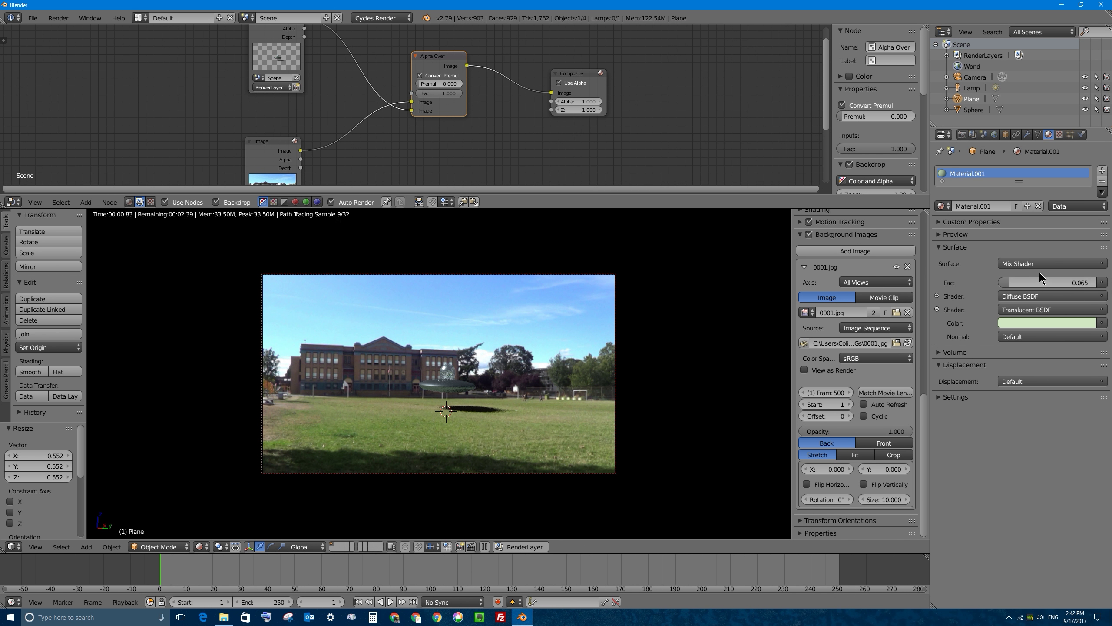
pyautogui.moveTo(1043, 282); pyautogui.dragTo(1110, 283)
pyautogui.hotkey('ctrl', 'z')
pyautogui.hotkey('ctrl', 'z')
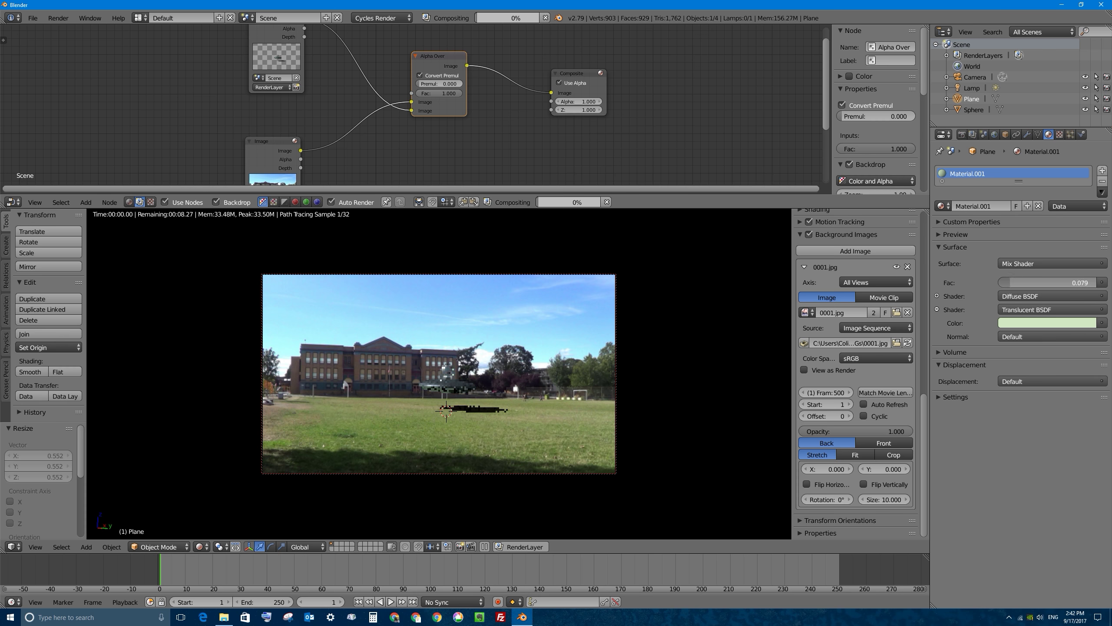
# Step: Set the ground plane's shader mix factor to 0.5 and render the frame to check the shadow
pyautogui.moveTo(1007, 282); pyautogui.dragTo(1026, 283)
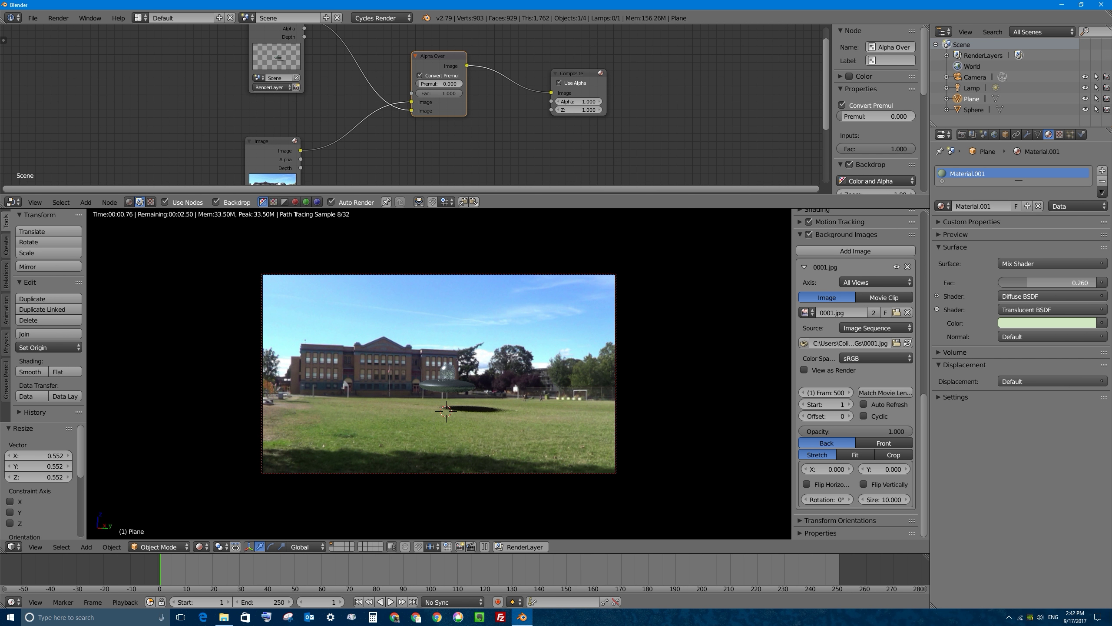
pyautogui.click(1015, 282)
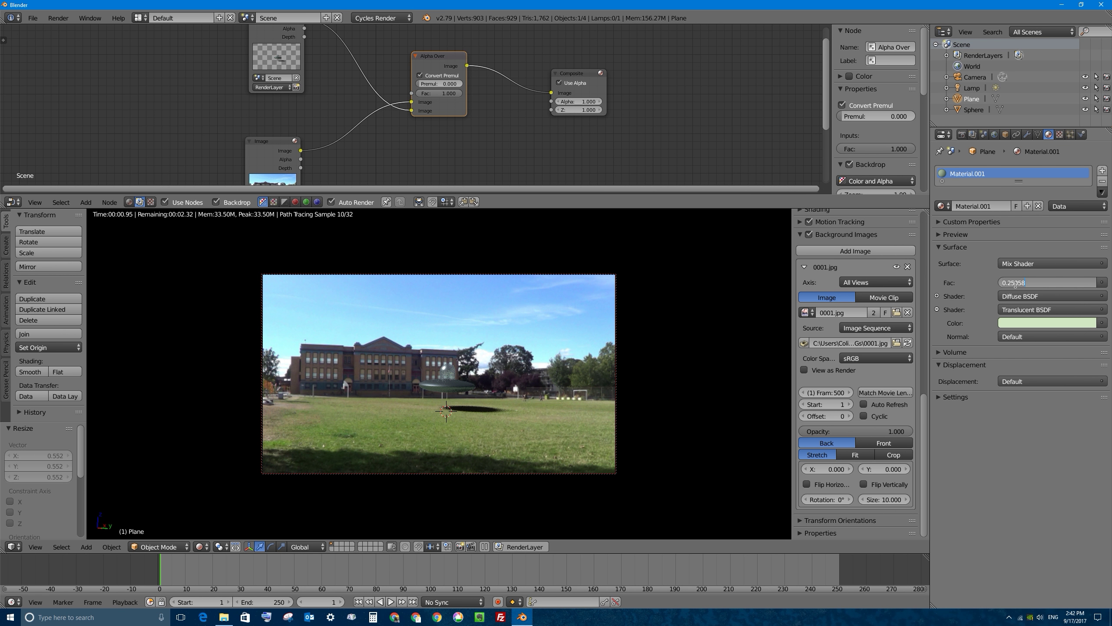
pyautogui.write('0.5')
pyautogui.press('Return')
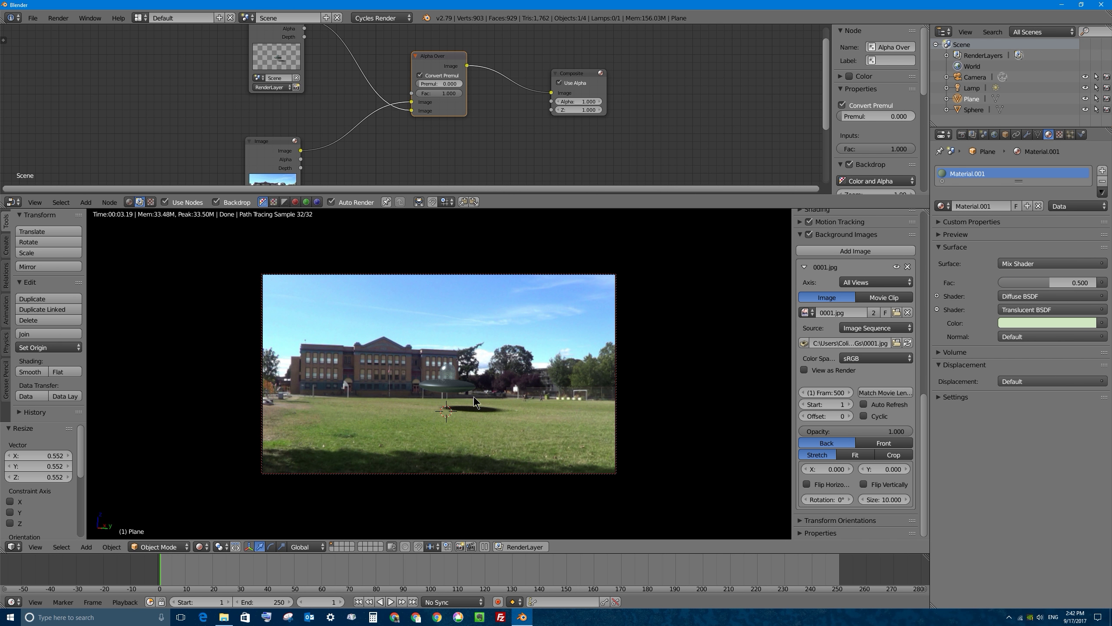
pyautogui.click(961, 135)
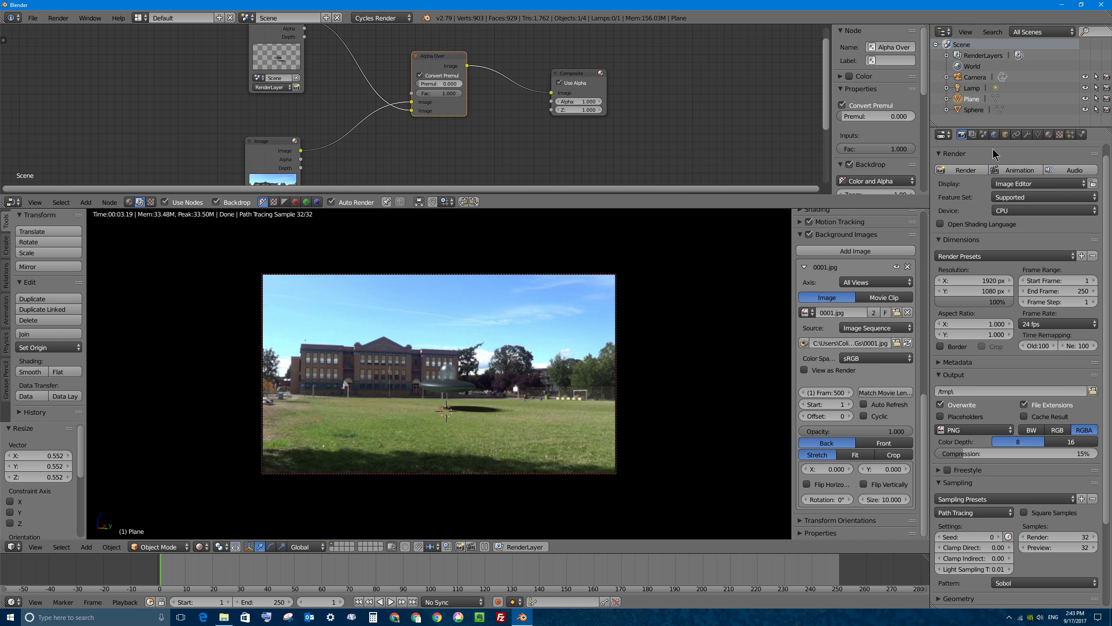
pyautogui.click(963, 170)
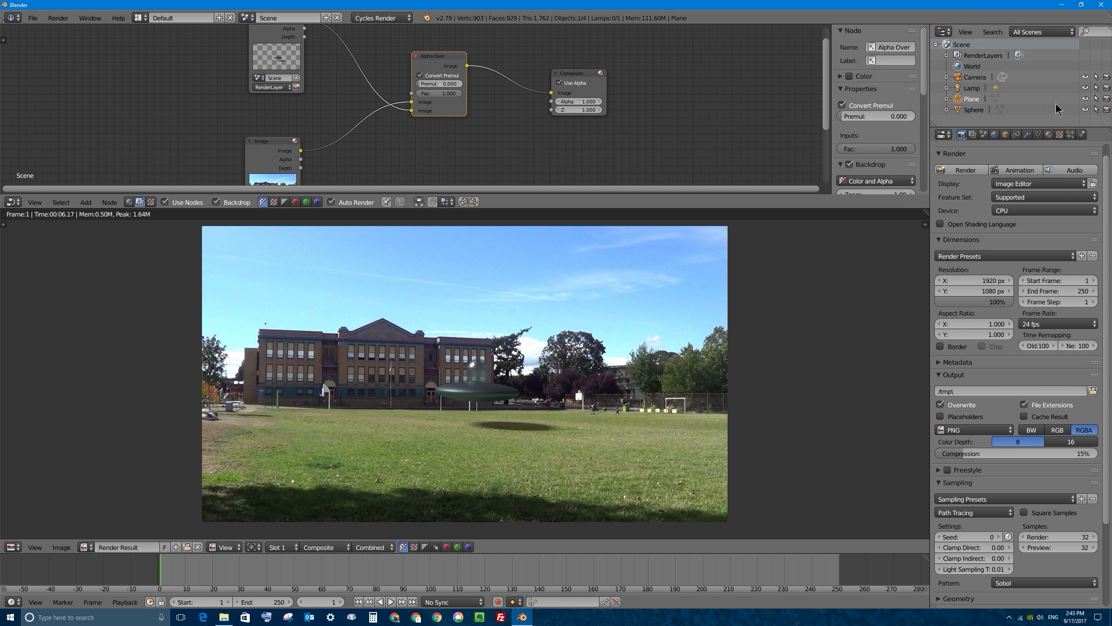
# Step: Set the ground plane's shader mix factor to 0.25 and render the frame again
pyautogui.click(1049, 134)
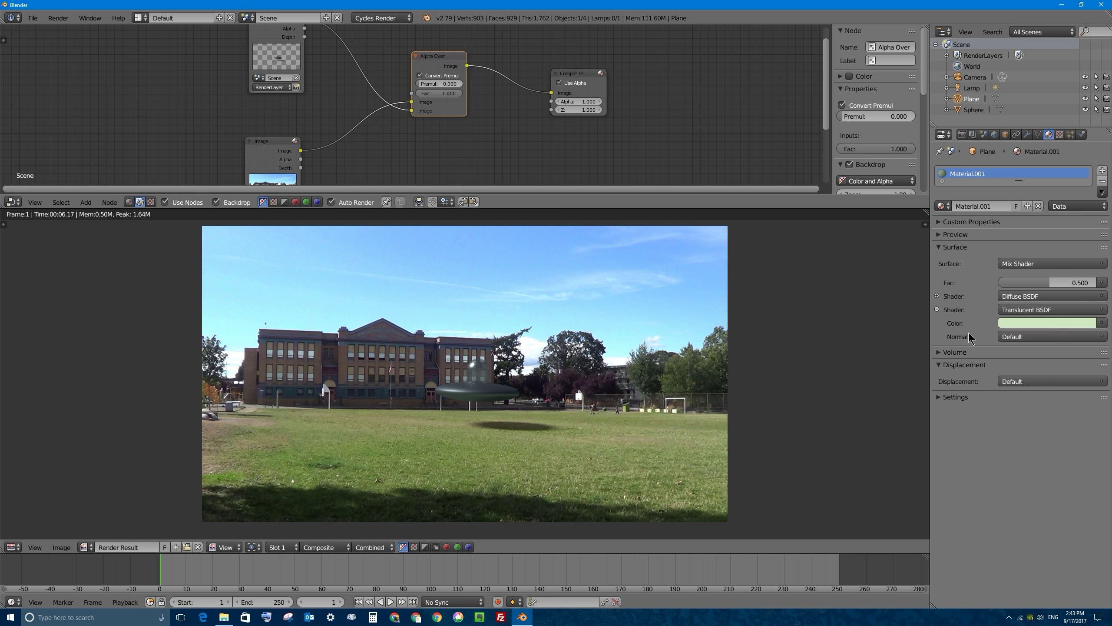
pyautogui.click(1057, 283)
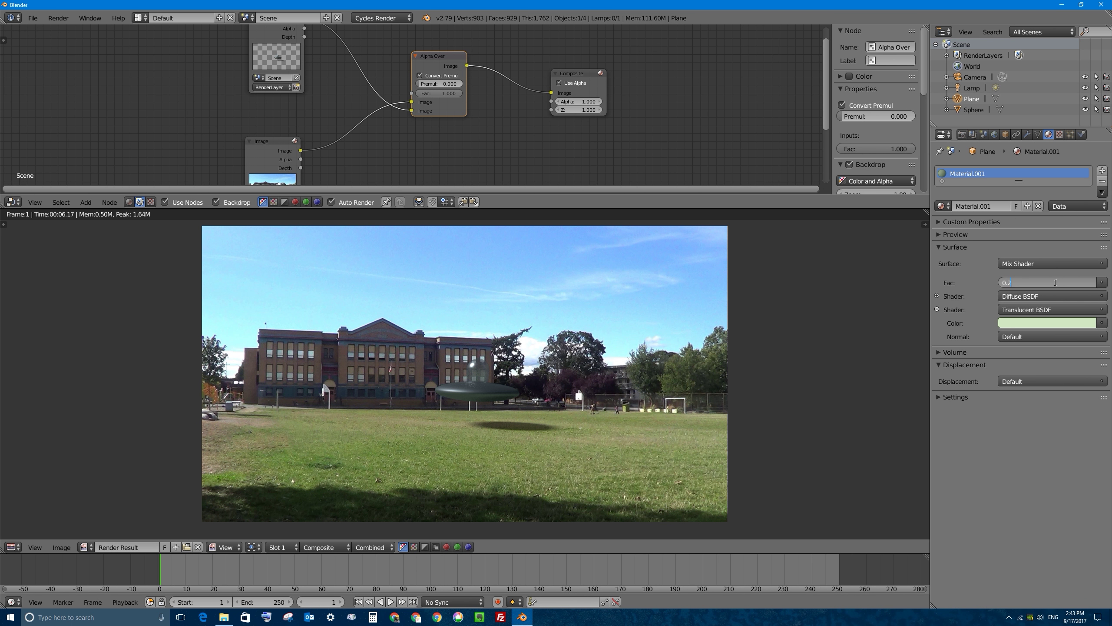
pyautogui.write('0.2')
pyautogui.press('Return')
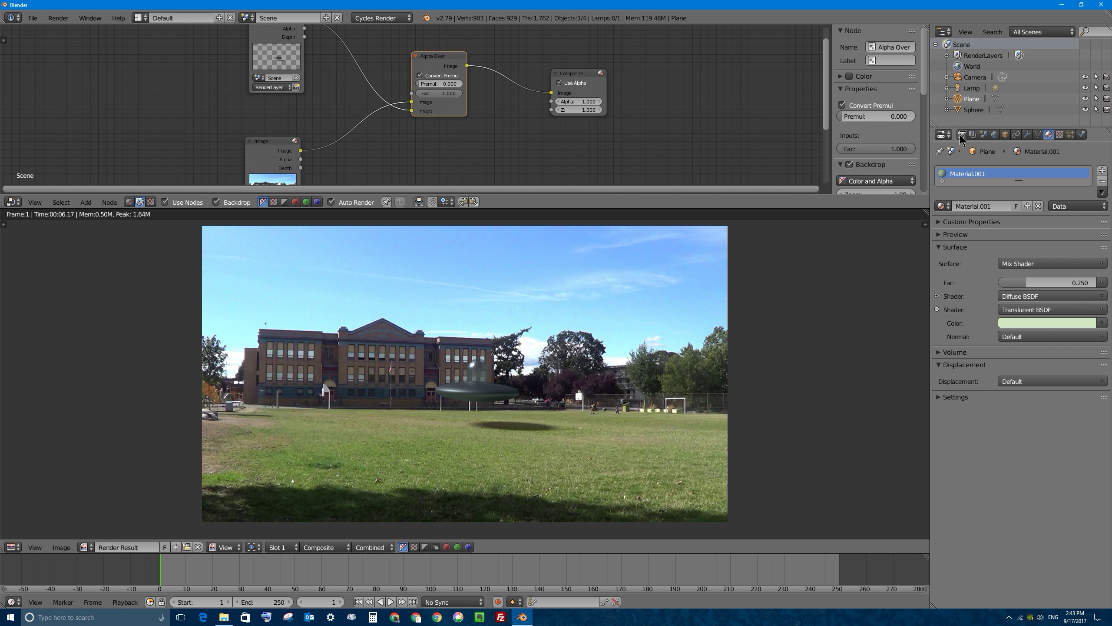
pyautogui.click(961, 134)
pyautogui.click(959, 171)
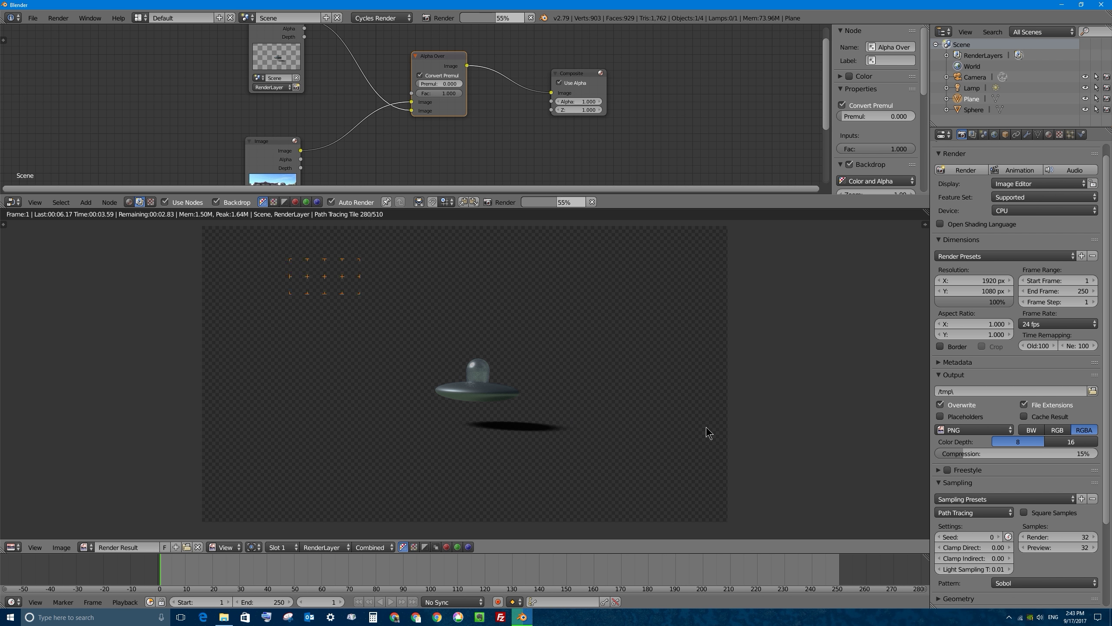